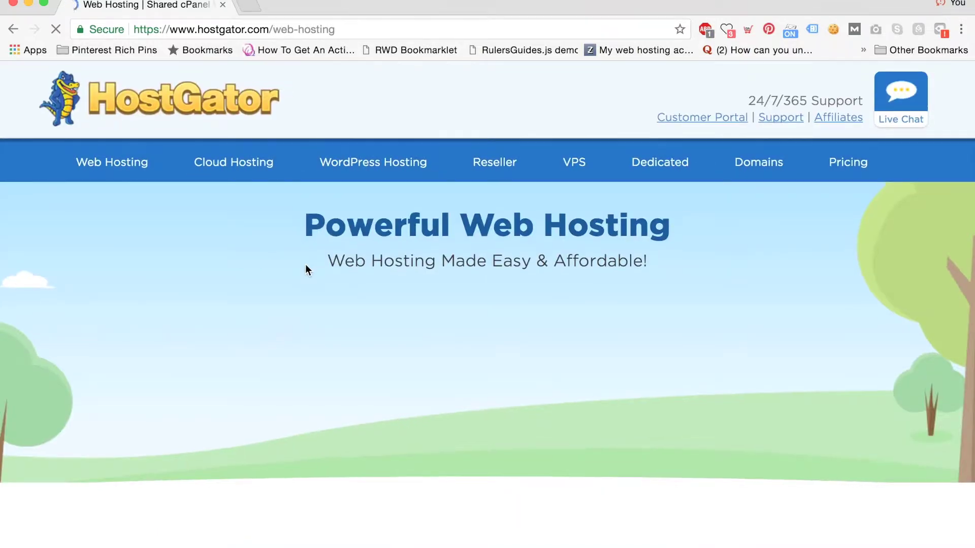
# Choose Sign Up Now! under the Basic Plan to reach the HostGator order form.
pyautogui.scroll(-2, 306, 265)
pyautogui.scroll(-3, 81, 307)
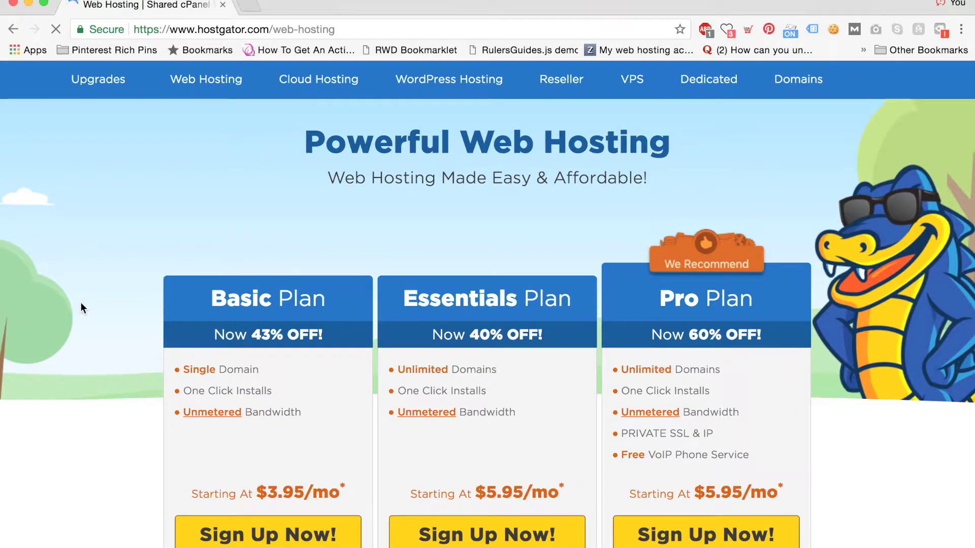
pyautogui.scroll(1, 81, 308)
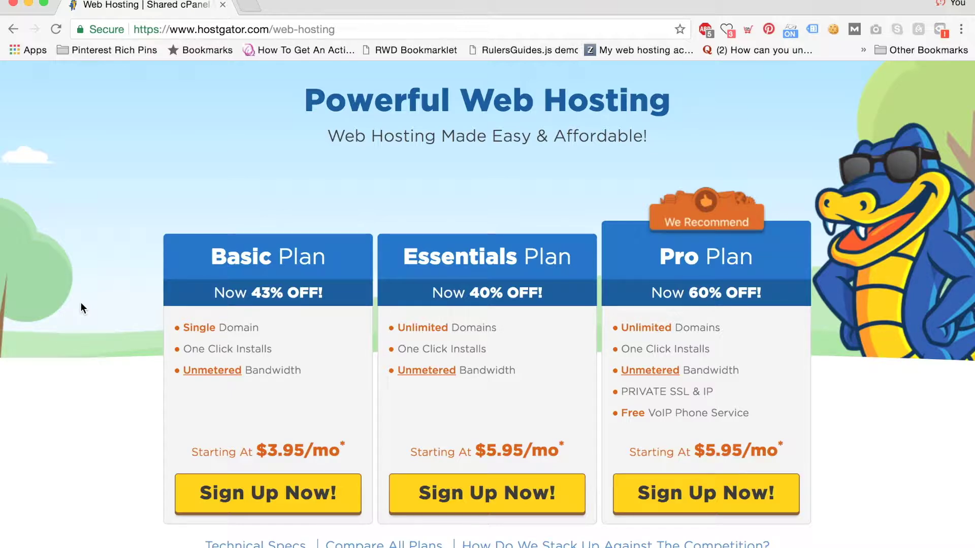
pyautogui.click(232, 495)
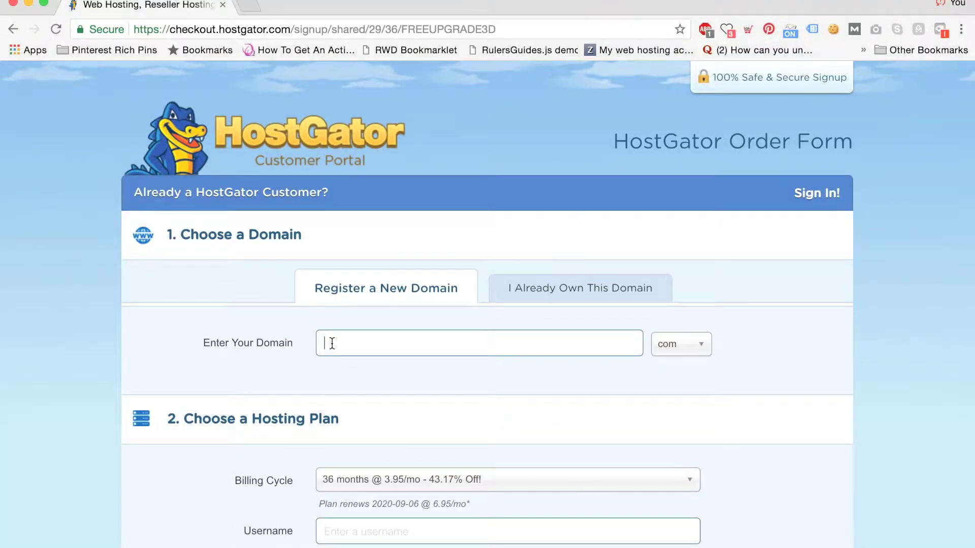
# Check dogwalk.com and furryfriend.com availability as the order's domain.
pyautogui.press('Tab')
pyautogui.write('com')
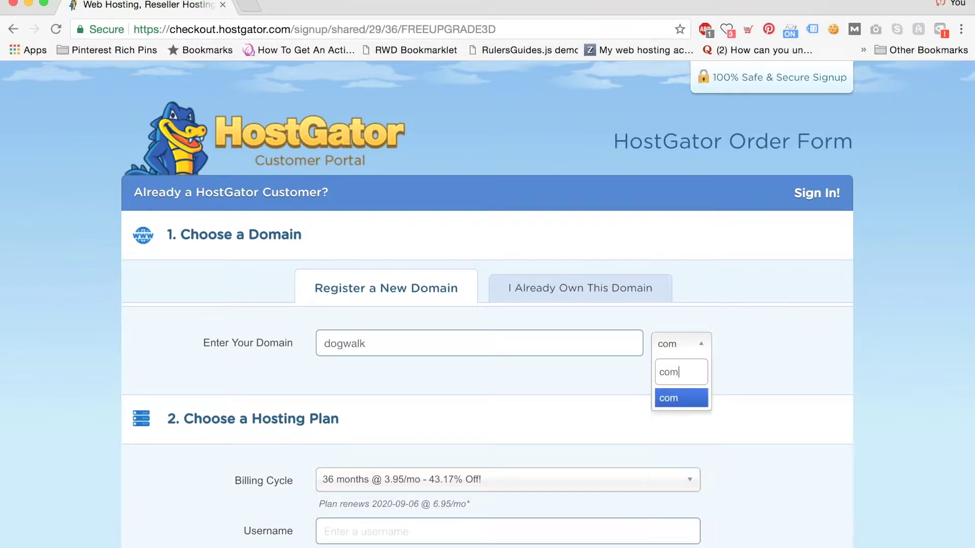
pyautogui.press('Return')
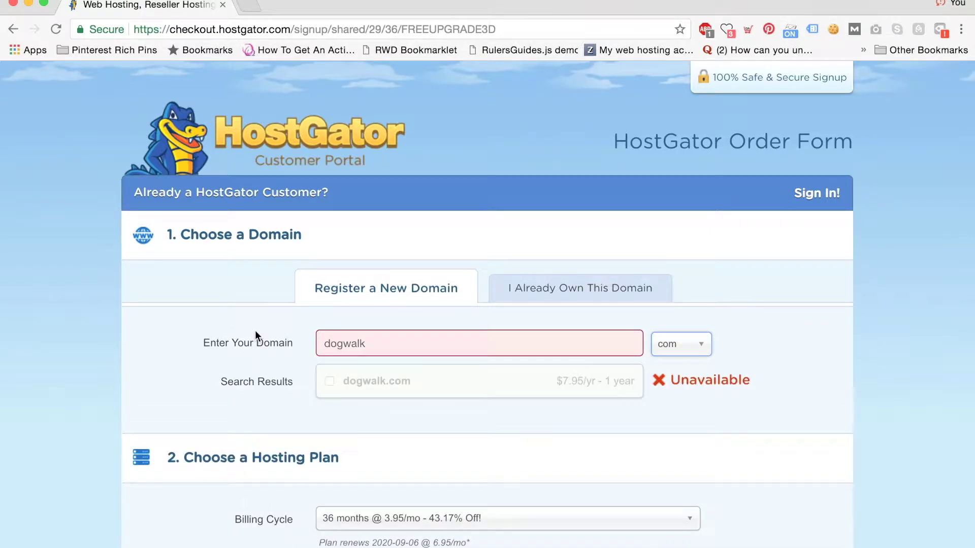
pyautogui.scroll(-1, 255, 330)
pyautogui.hotkey('shift', 'Tab')
pyautogui.write('furryfriend')
pyautogui.press('Tab')
pyautogui.write('com')
pyautogui.press('Return')
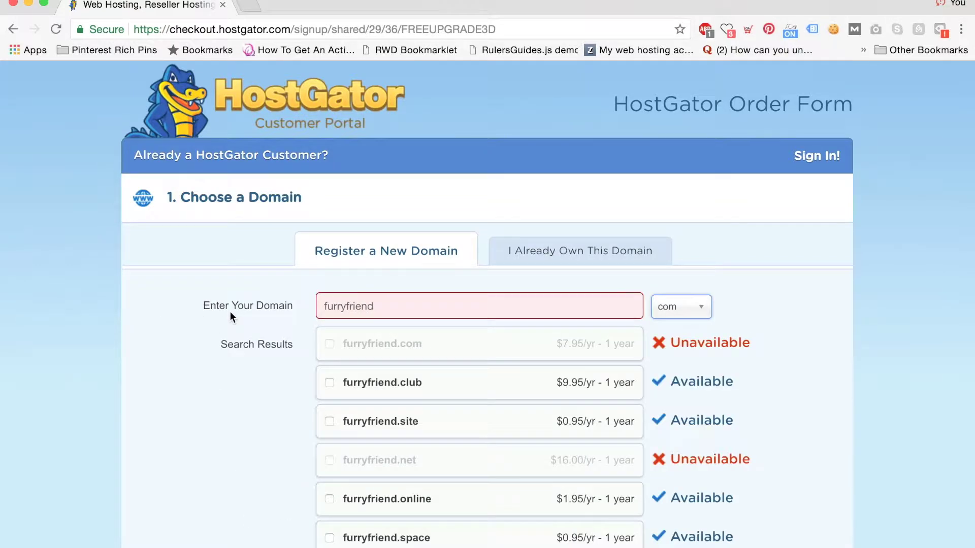
pyautogui.scroll(-3, 229, 312)
pyautogui.scroll(-2, 229, 317)
pyautogui.scroll(4, 230, 318)
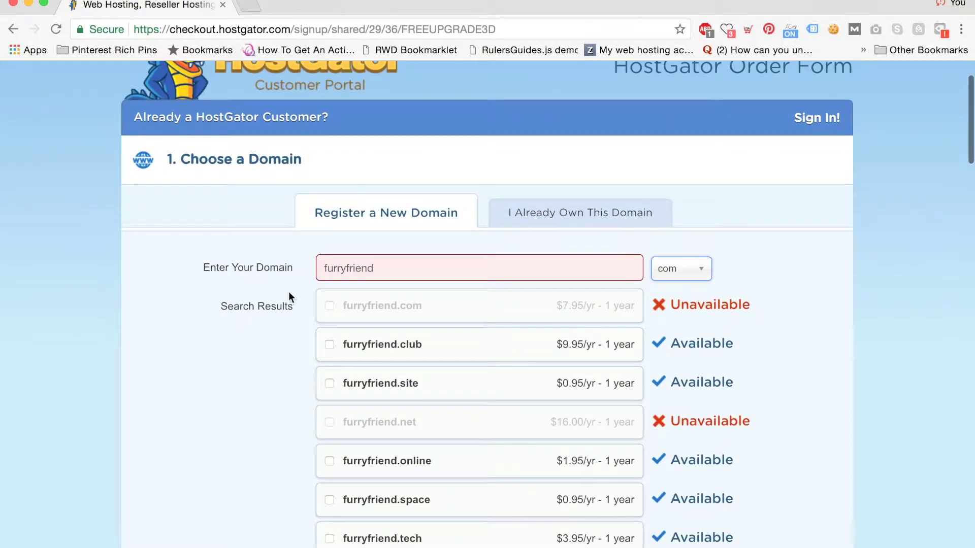
# Add favpuppy.com as the primary domain and include domain privacy protection.
pyautogui.moveTo(411, 265); pyautogui.dragTo(251, 261)
pyautogui.write('favpuppy')
pyautogui.press('Tab')
pyautogui.write('com')
pyautogui.press('Return')
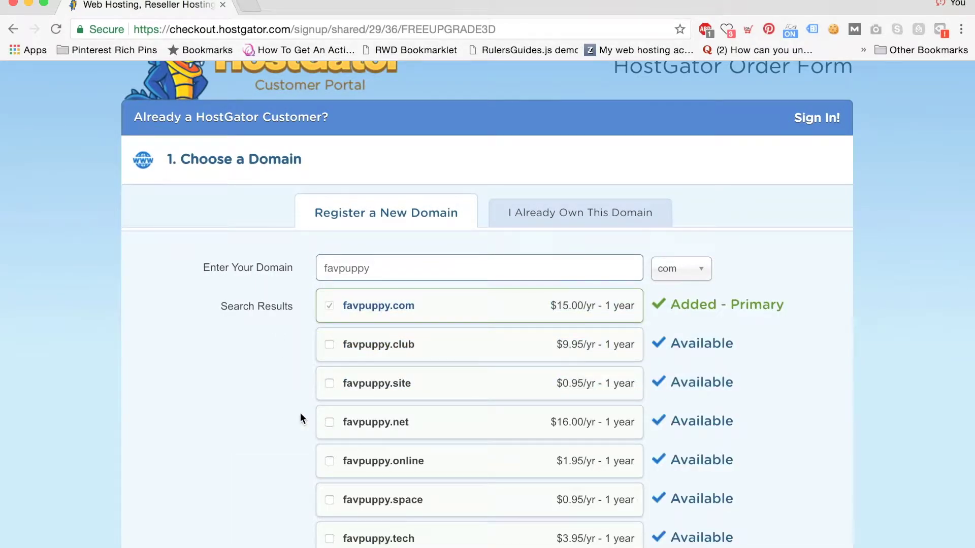
pyautogui.scroll(-9, 300, 413)
pyautogui.click(320, 486)
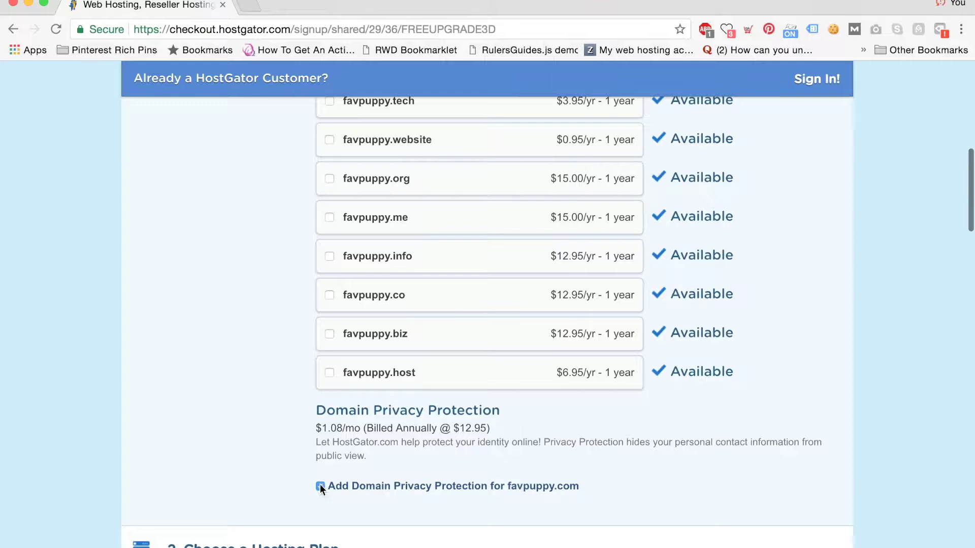
# Set the billing cycle to 1 month at 10.95/mo.
pyautogui.scroll(-10, 260, 303)
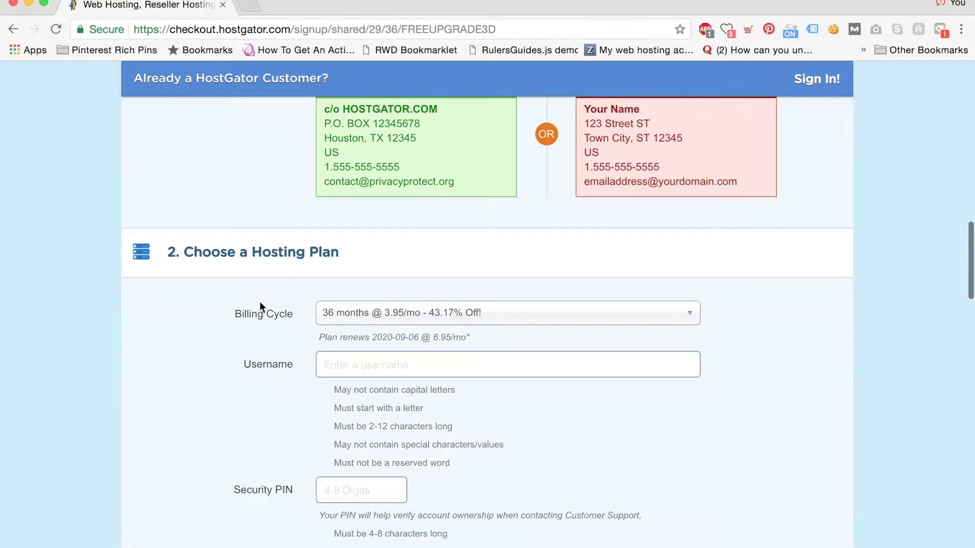
pyautogui.click(333, 293)
pyautogui.click(333, 310)
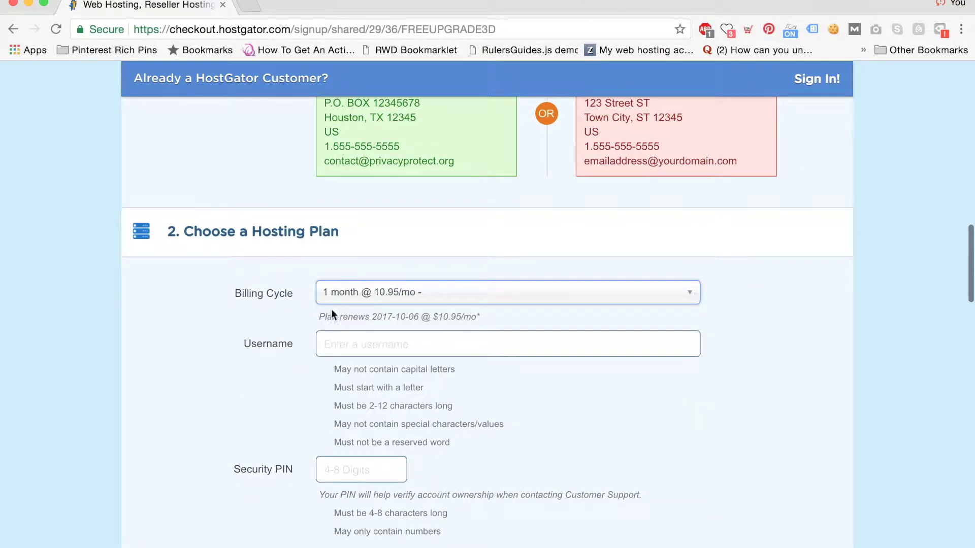
# Enter the account username and a four-digit security PIN.
pyautogui.scroll(-1, 331, 314)
pyautogui.click(330, 318)
pyautogui.write('sta')
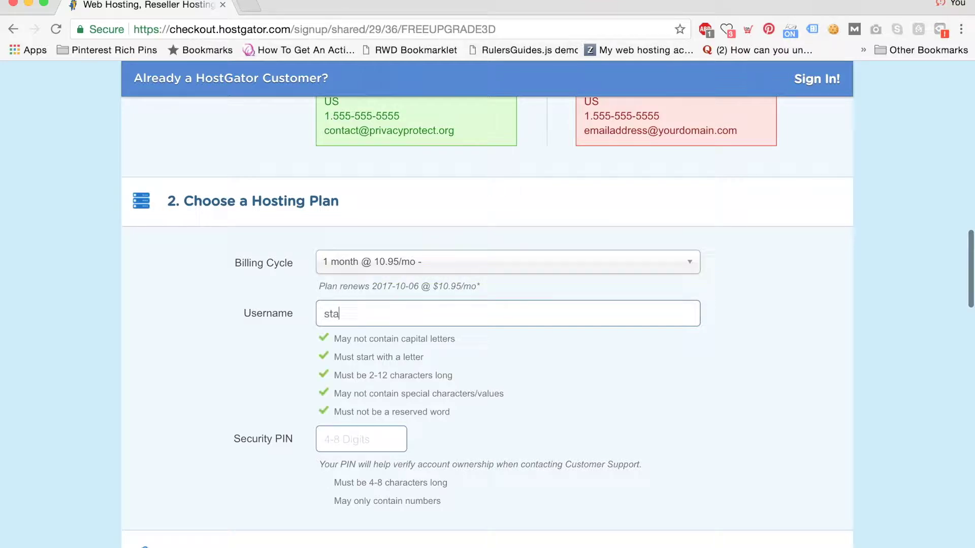
pyautogui.write('cyc64')
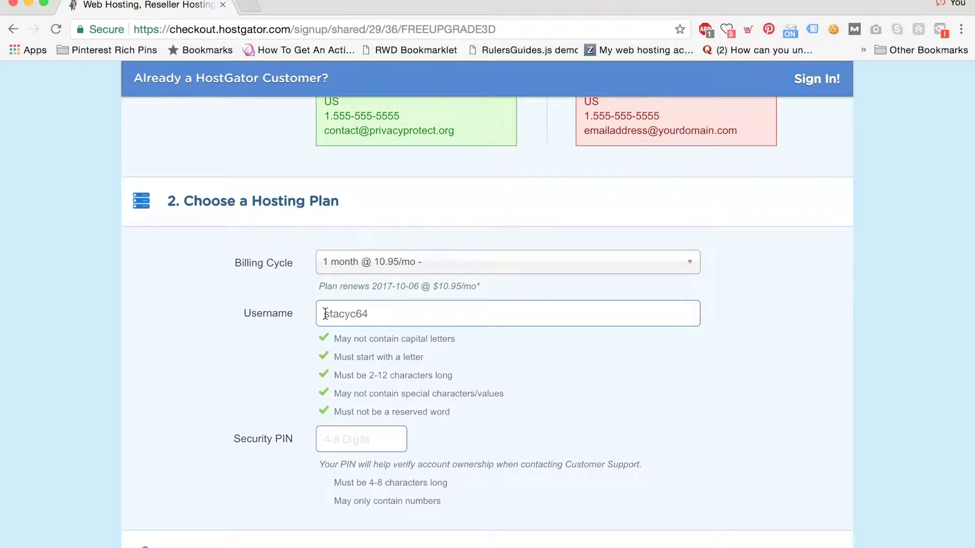
pyautogui.scroll(-4, 325, 314)
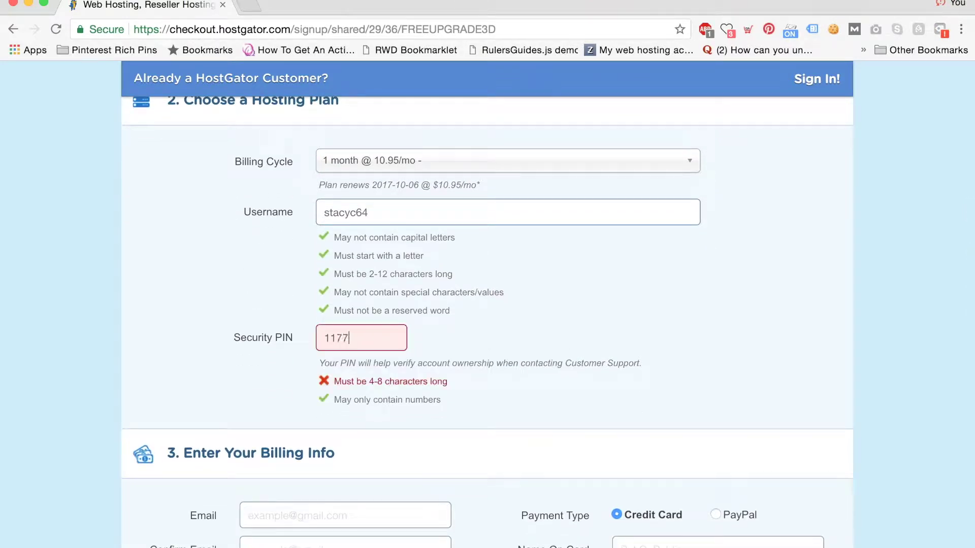
pyautogui.scroll(-1, 286, 361)
pyautogui.scroll(-10, 285, 362)
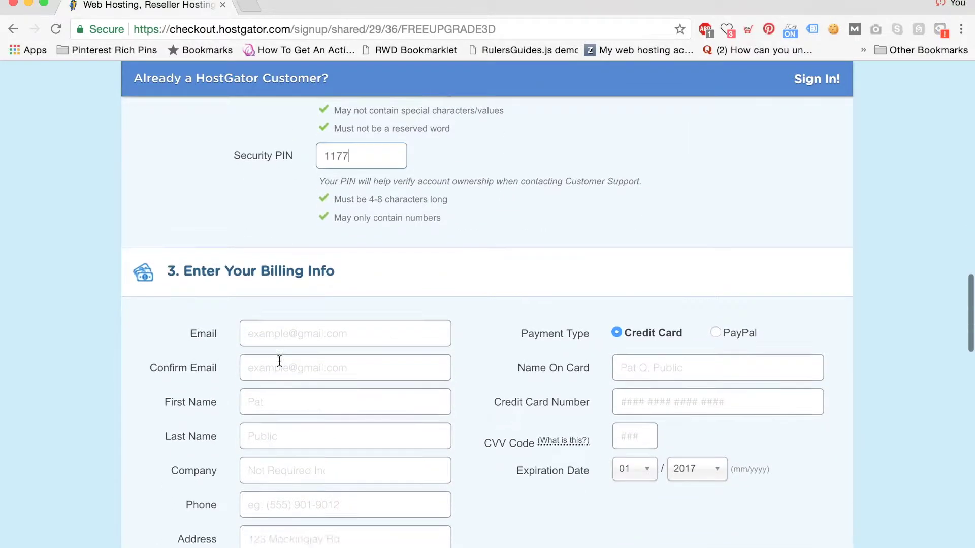
# Enter the billing e-mail address and confirm it.
pyautogui.click(331, 203)
pyautogui.press('Tab')
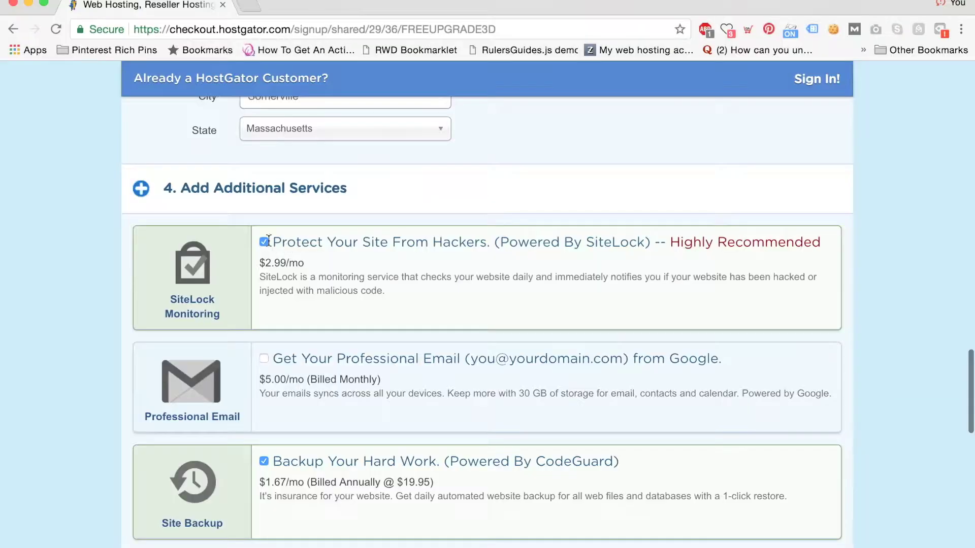
# Remove the SiteLock security and CodeGuard site backup add-ons.
pyautogui.click(263, 242)
pyautogui.scroll(-5, 263, 241)
pyautogui.click(263, 238)
# Replace the coupon code with PENNYSAVE11 and validate it.
pyautogui.moveTo(335, 413); pyautogui.dragTo(230, 410)
pyautogui.write('PENNYSAVE11')
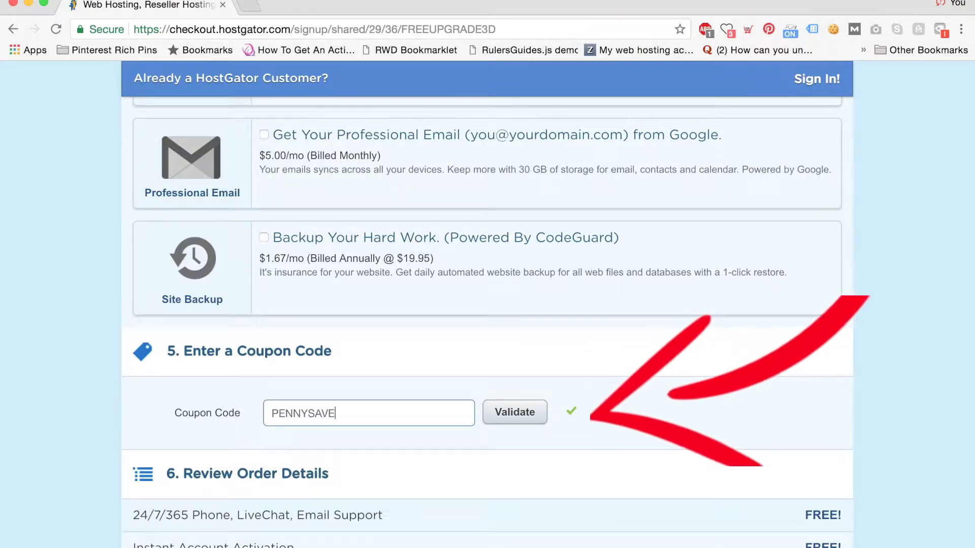
pyautogui.click(515, 413)
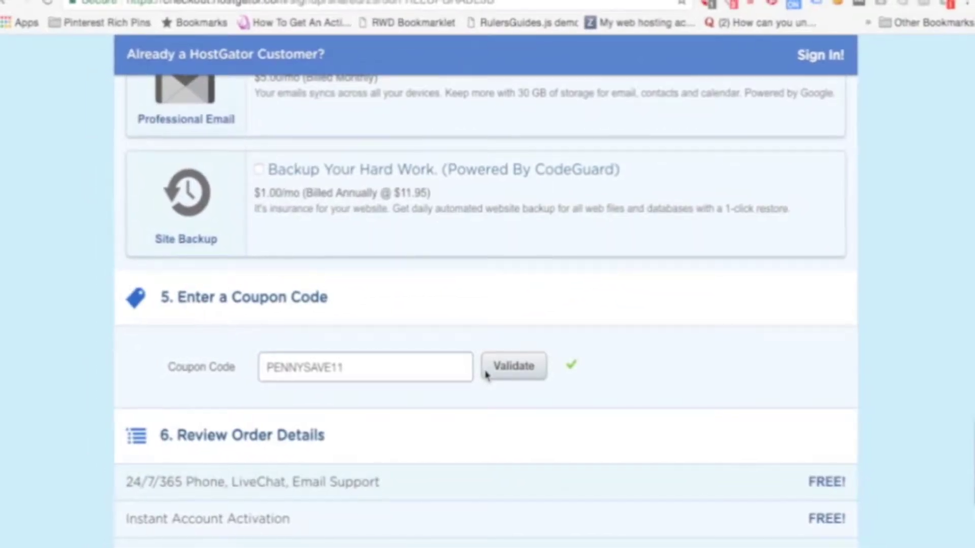
# Review the totals: $12.95 domain, $0.01 Basic plan, $12.96 due.
pyautogui.scroll(-5, 407, 345)
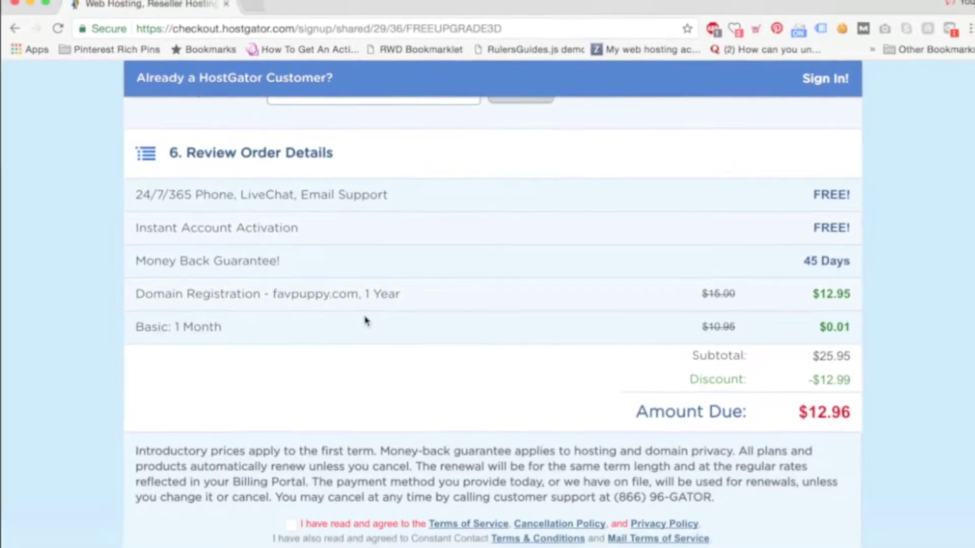
pyautogui.scroll(-6, 361, 316)
pyautogui.scroll(4, 359, 318)
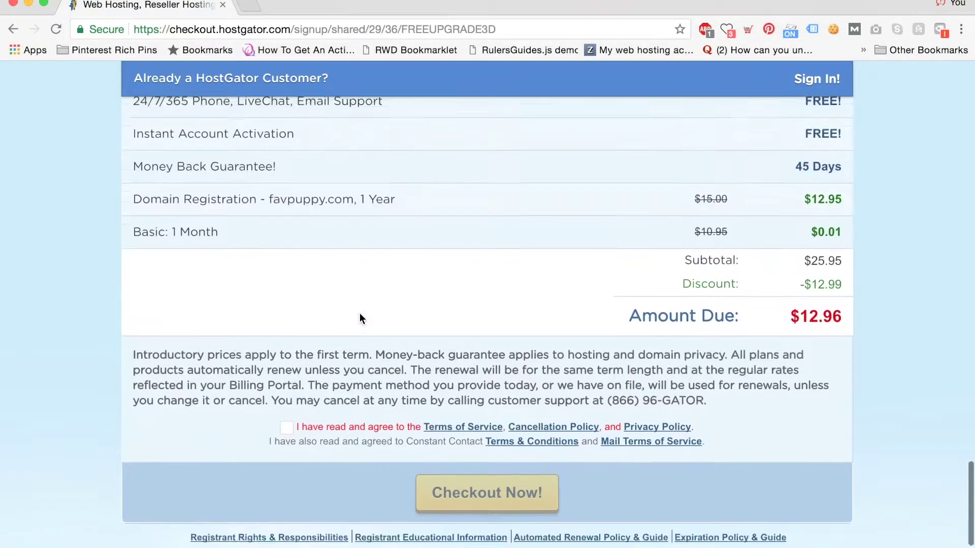
pyautogui.scroll(3, 359, 312)
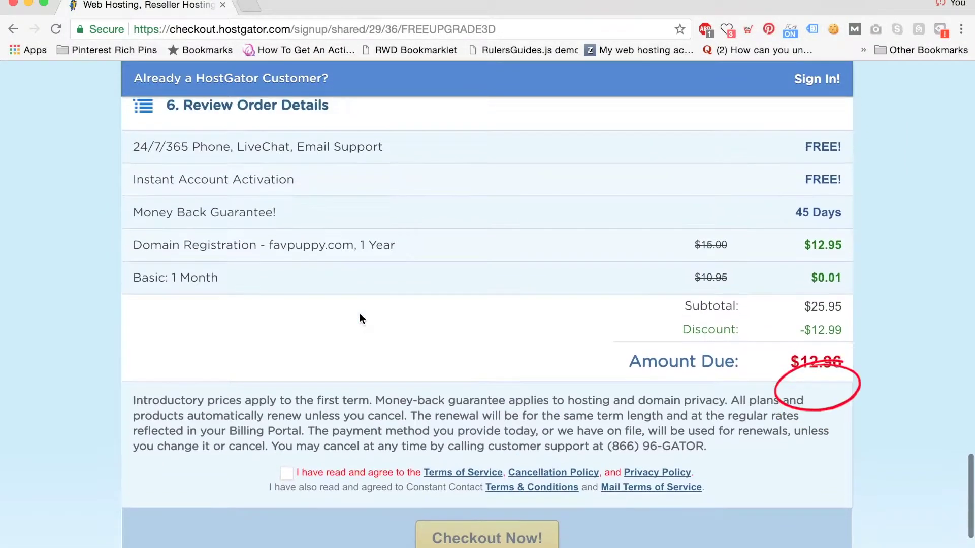
pyautogui.moveTo(801, 273); pyautogui.dragTo(846, 272)
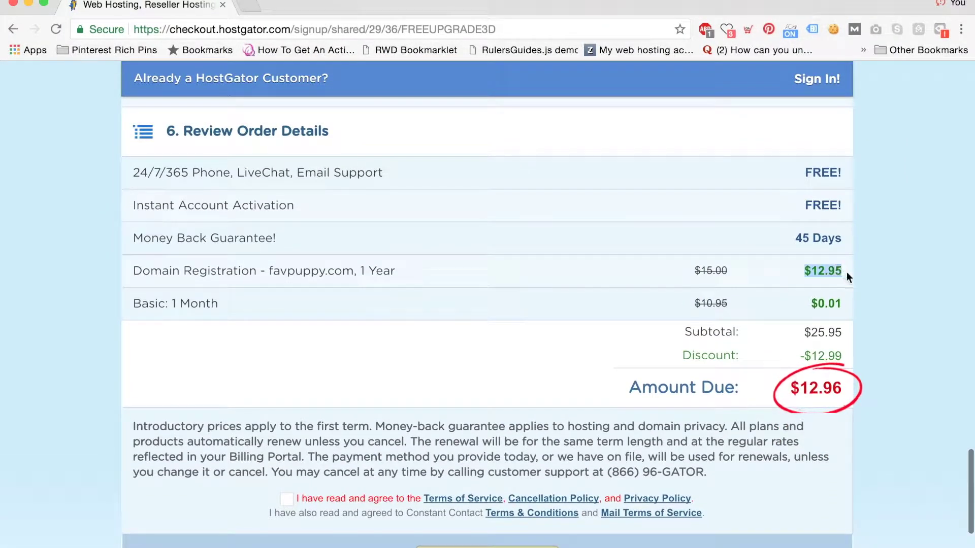
pyautogui.moveTo(799, 305); pyautogui.dragTo(847, 305)
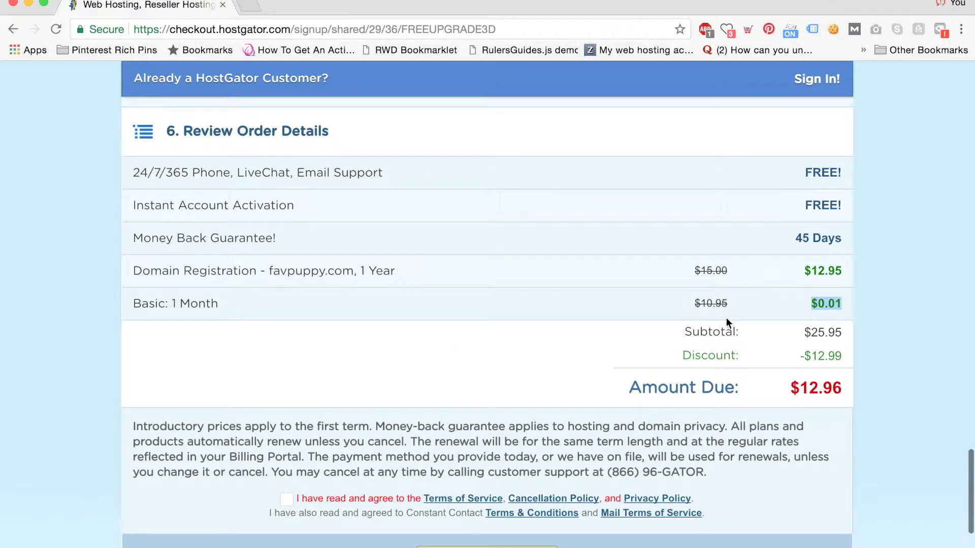
pyautogui.scroll(-1, 456, 343)
pyautogui.click(801, 353)
pyautogui.moveTo(801, 352); pyautogui.dragTo(856, 357)
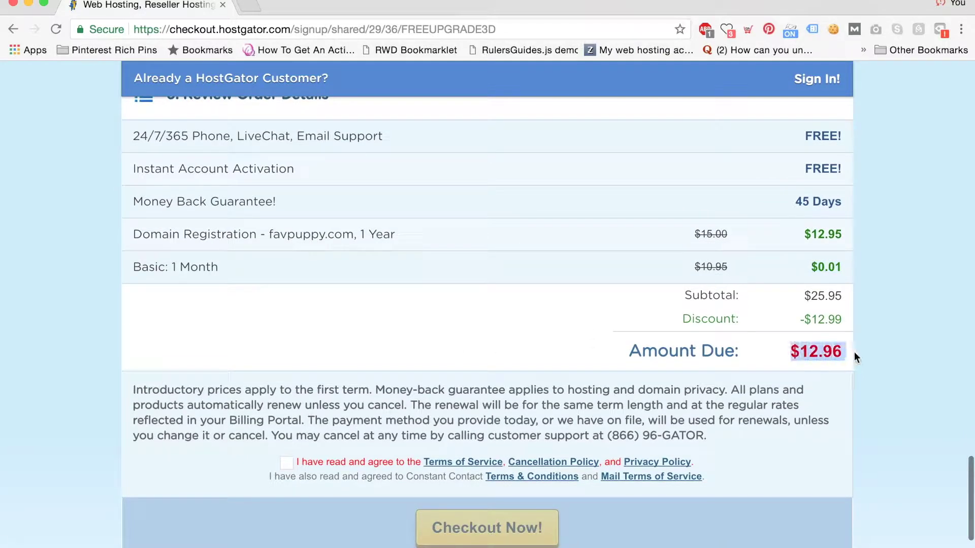
# Agree to the terms of service and place the order with Checkout Now!
pyautogui.scroll(-2, 454, 361)
pyautogui.click(287, 407)
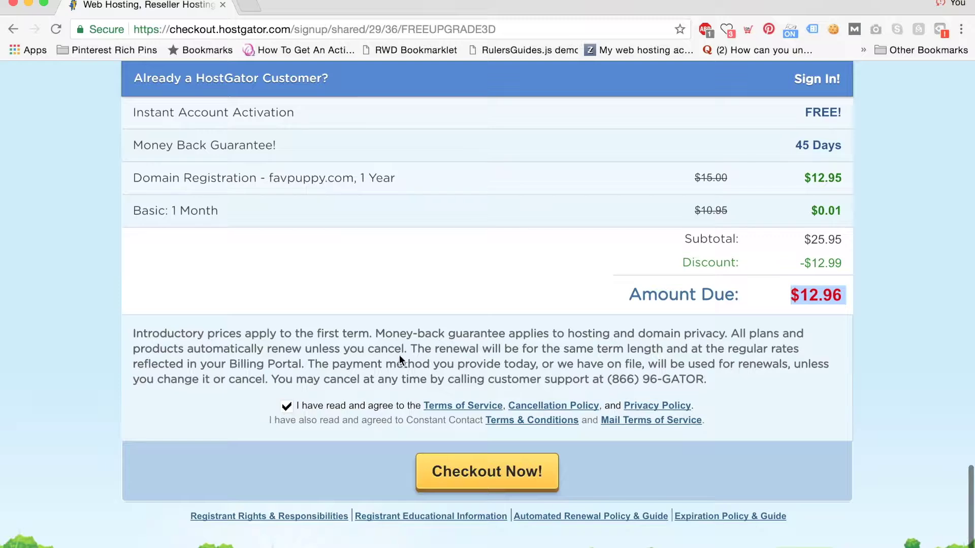
pyautogui.scroll(-3, 400, 354)
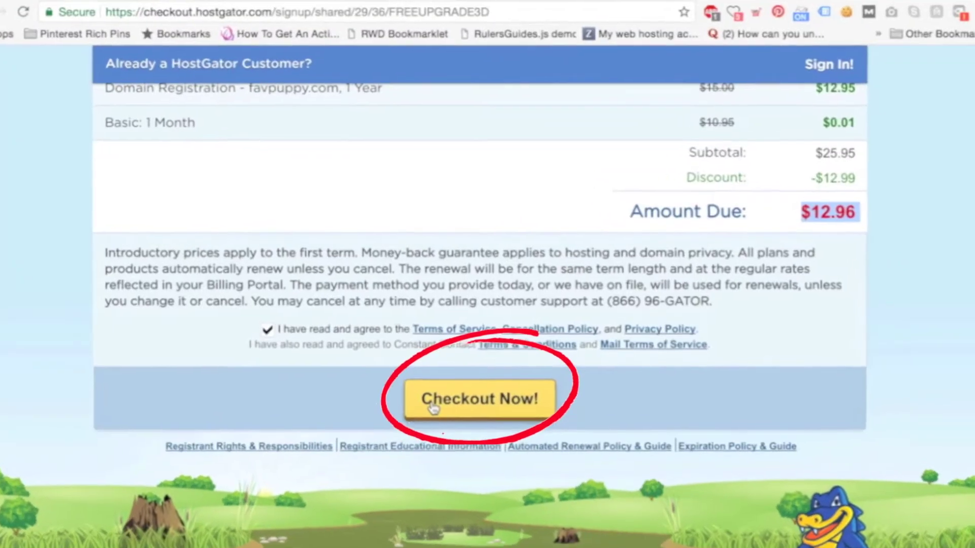
pyautogui.click(445, 401)
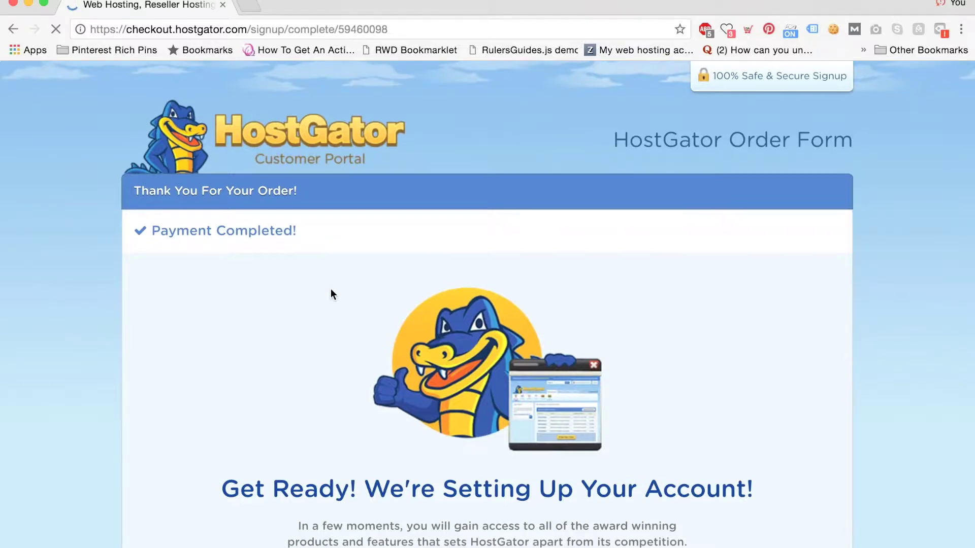
# Open the Hosting dashboard for favpuppy.com from the completed order page.
pyautogui.scroll(-3, 330, 291)
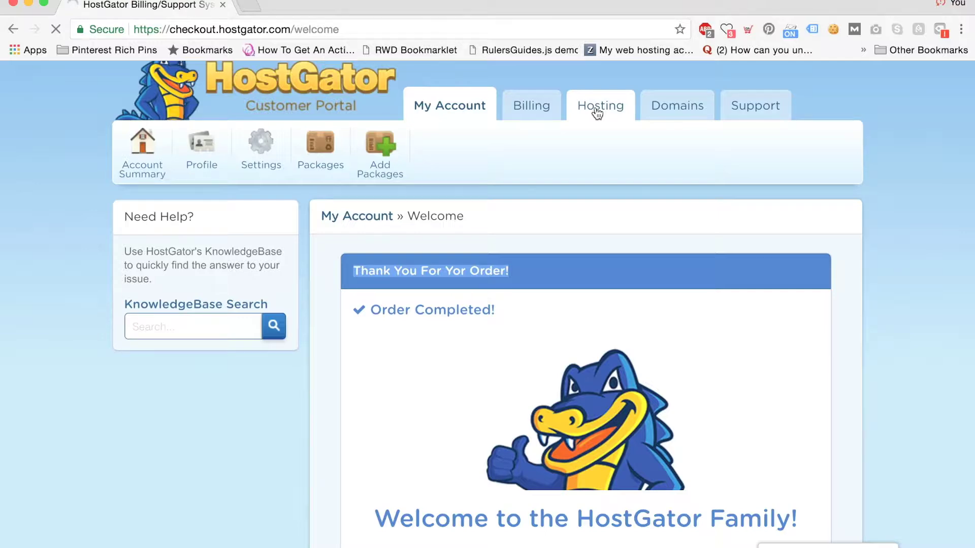
pyautogui.click(597, 113)
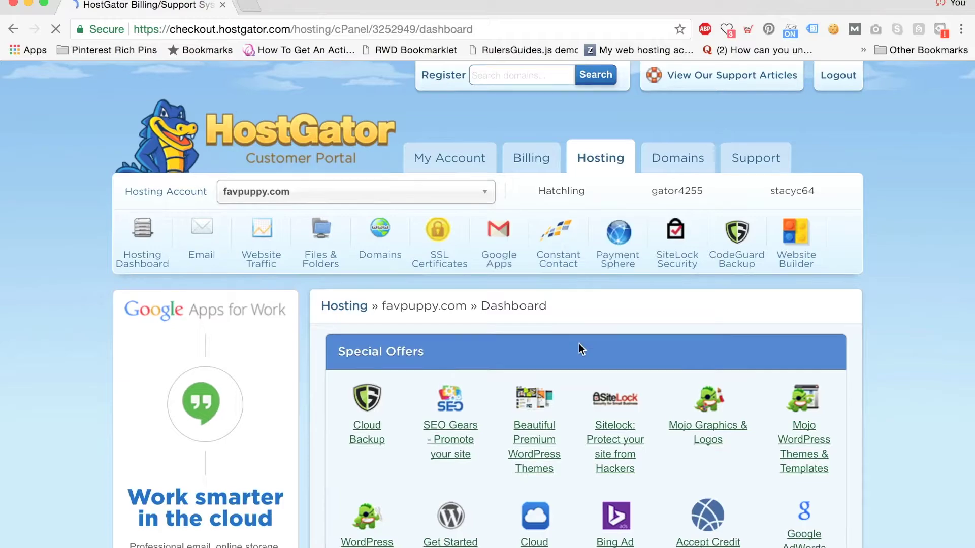
pyautogui.scroll(-3, 584, 348)
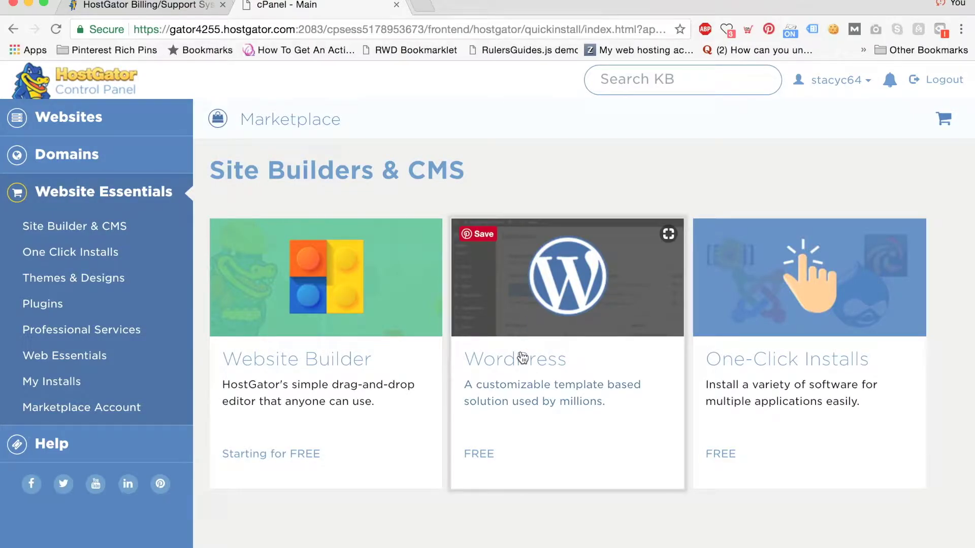
# Start the WordPress installer with favpuppy.com as the install domain.
pyautogui.click(522, 357)
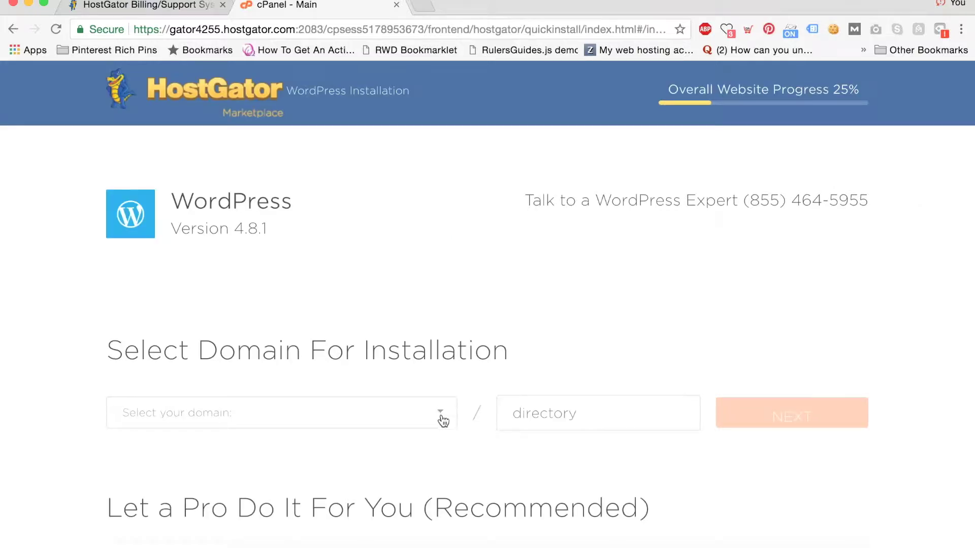
pyautogui.click(442, 421)
pyautogui.click(428, 428)
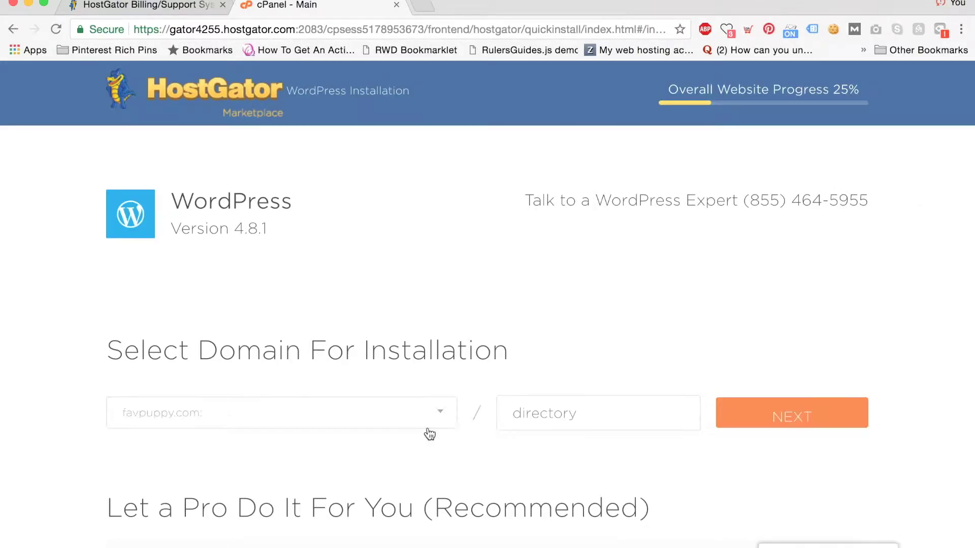
pyautogui.click(738, 419)
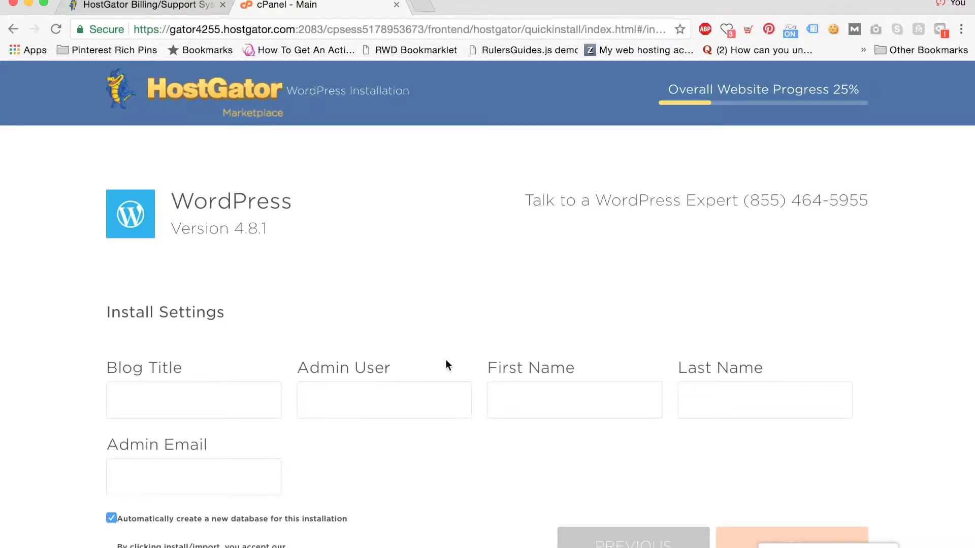
# Enter the blog title Fav Puppy and the admin's first name.
pyautogui.scroll(-3, 446, 359)
pyautogui.click(112, 465)
pyautogui.scroll(-1, 236, 355)
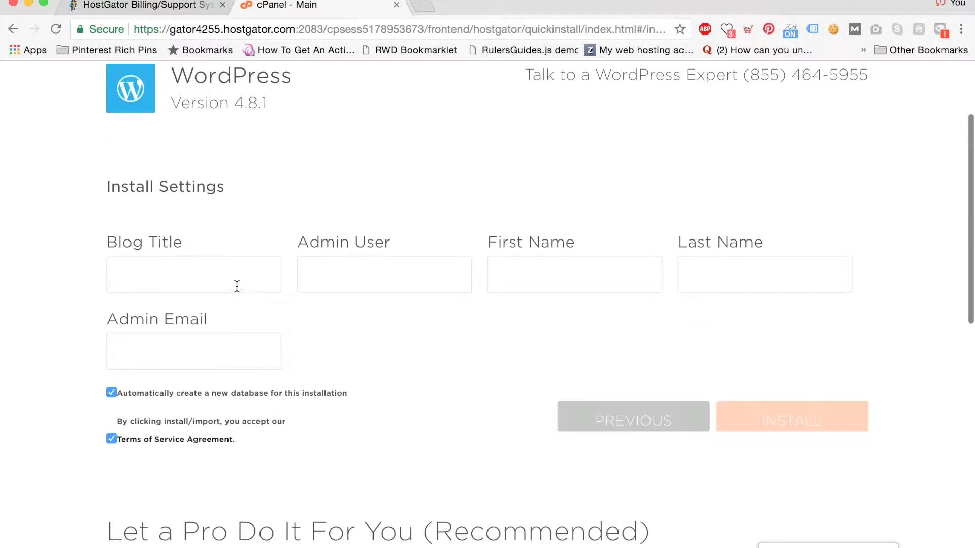
pyautogui.write('Fav Puppy')
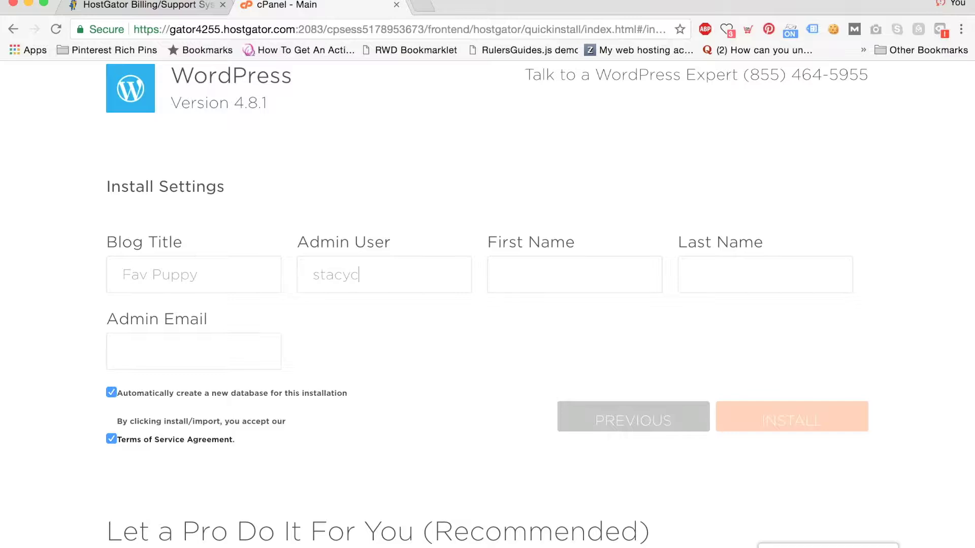
pyautogui.click(518, 286)
pyautogui.write('Sta')
pyautogui.click(525, 300)
# Fill in the admin's last name and e-mail, then start the installation.
pyautogui.click(724, 267)
pyautogui.write('Ca')
pyautogui.click(209, 354)
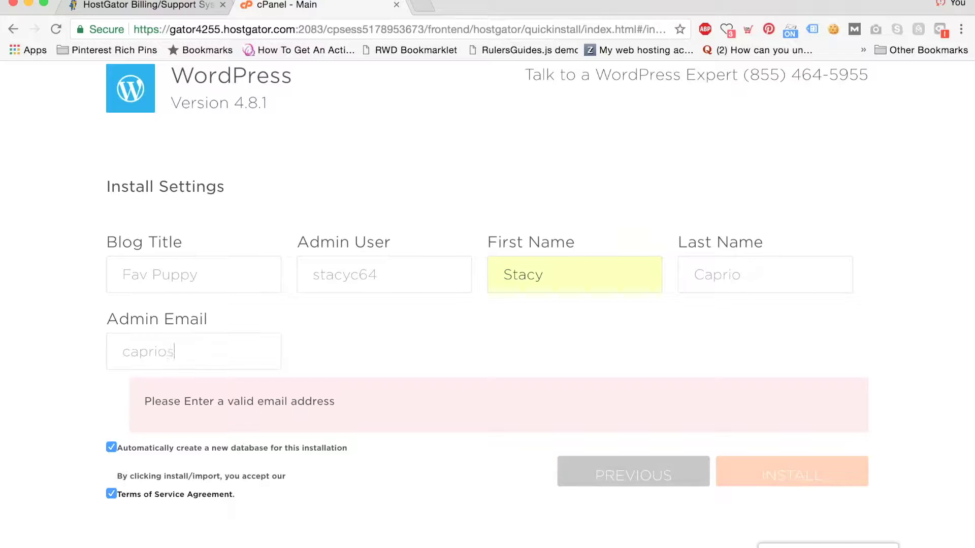
pyautogui.click(741, 415)
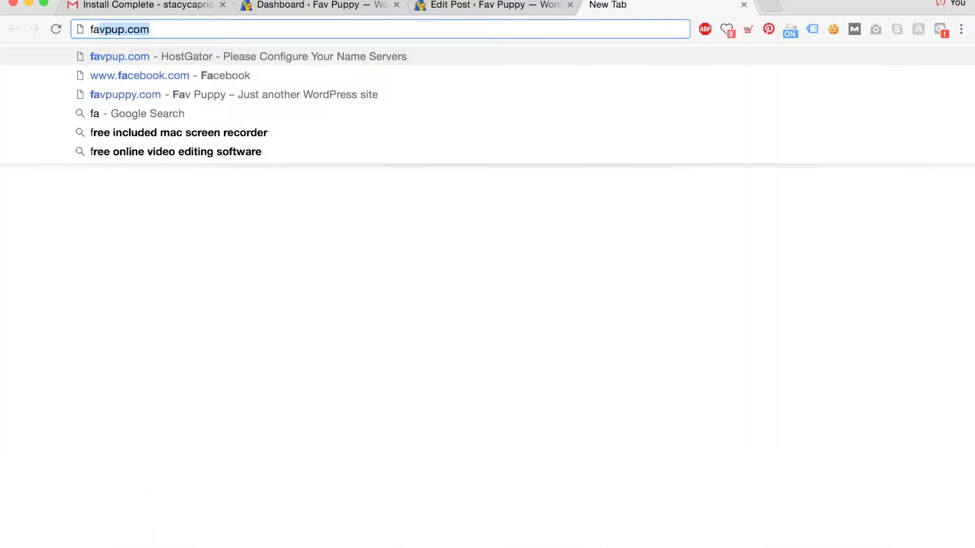
# Load favpuppy.com, then open the Install Complete email and select the admin password.
pyautogui.write('vpupp')
pyautogui.press('Return')
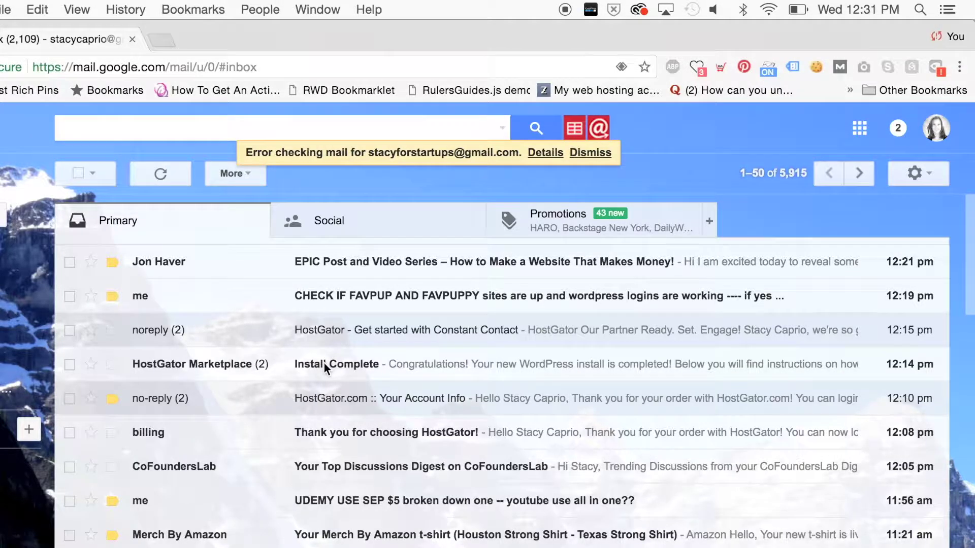
pyautogui.click(325, 366)
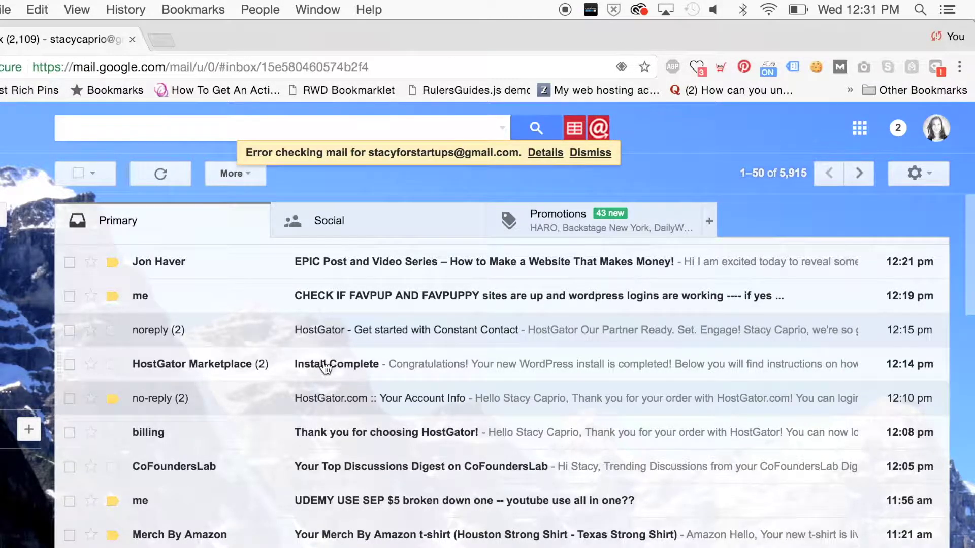
pyautogui.scroll(-10, 323, 361)
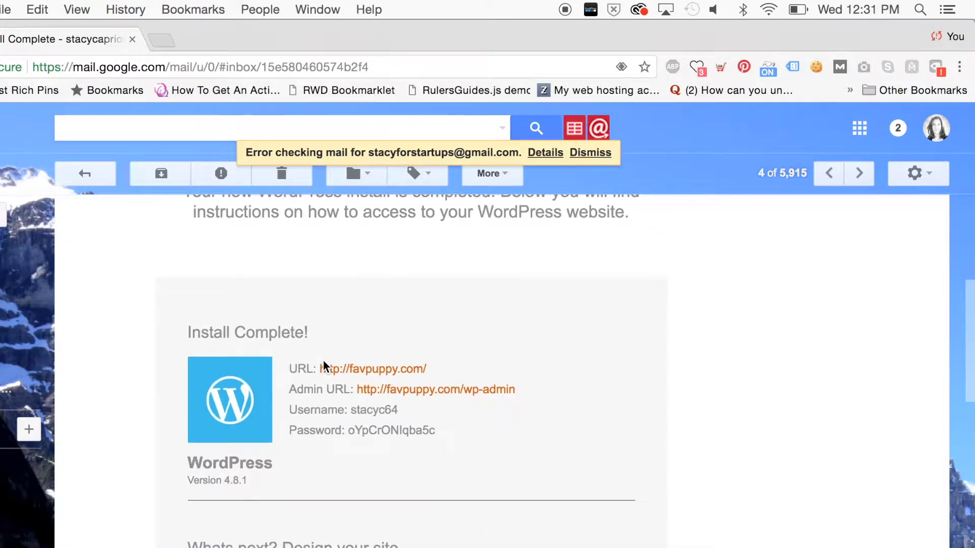
pyautogui.moveTo(436, 430); pyautogui.dragTo(350, 431)
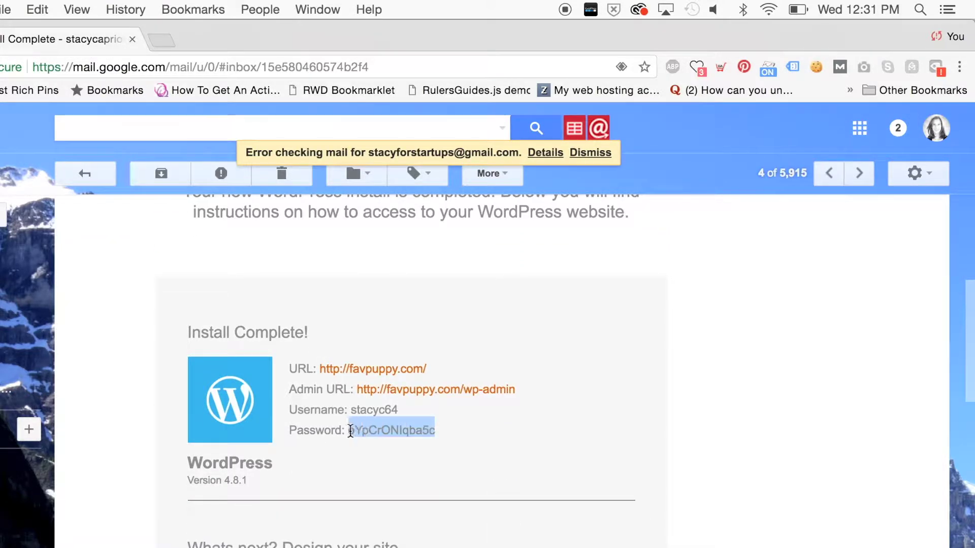
# Go to favpuppy.com/wp-admin in a new browser tab.
pyautogui.click(165, 43)
pyautogui.write('favpup')
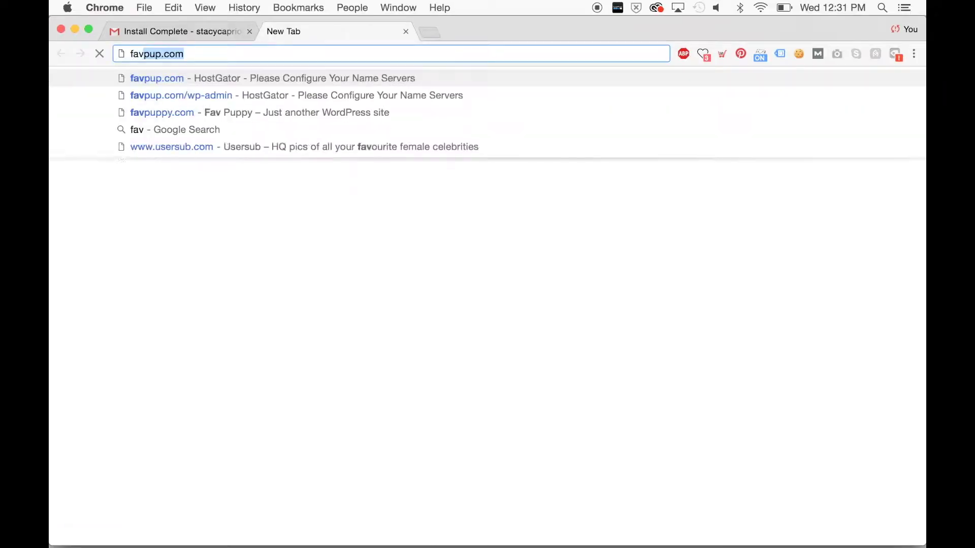
pyautogui.write('py.com/')
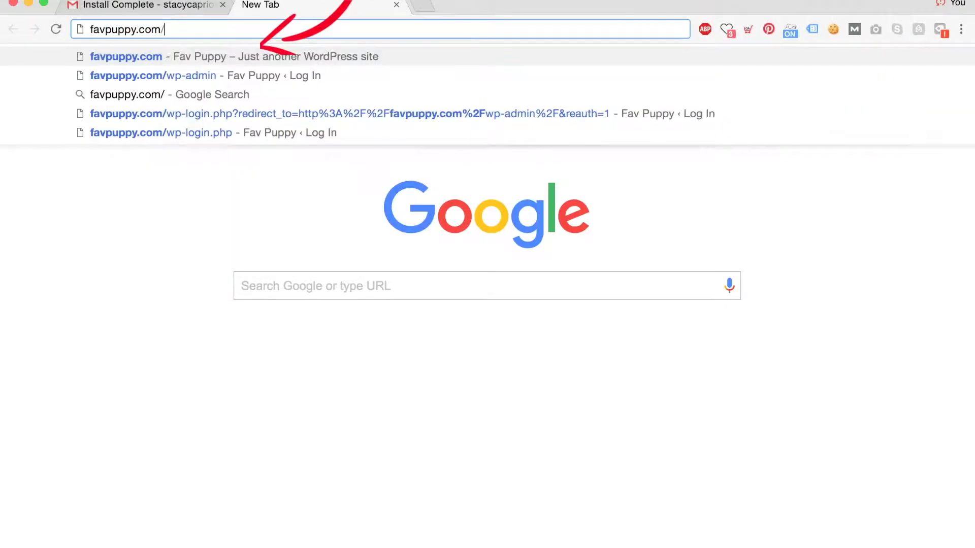
pyautogui.write('wp-admin')
pyautogui.press('Return')
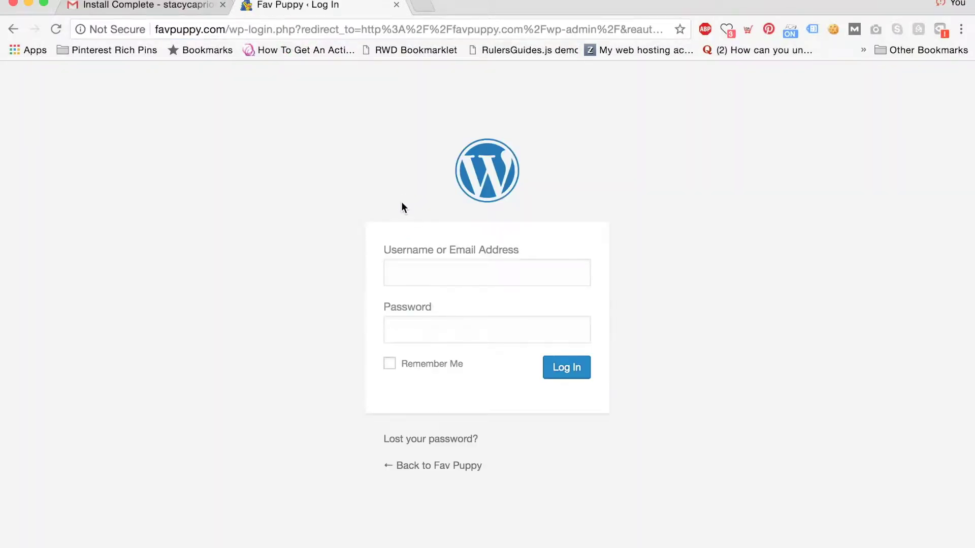
# Log in with the saved username and pasted password, Remember Me ticked.
pyautogui.click(406, 272)
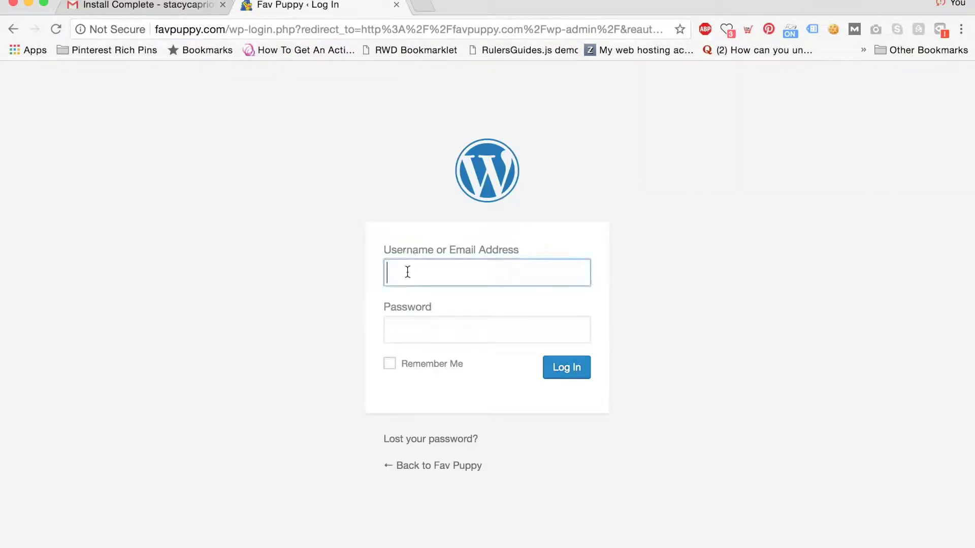
pyautogui.write('stacyc')
pyautogui.click(427, 292)
pyautogui.click(417, 318)
pyautogui.press('super+v')
pyautogui.click(390, 364)
pyautogui.click(576, 369)
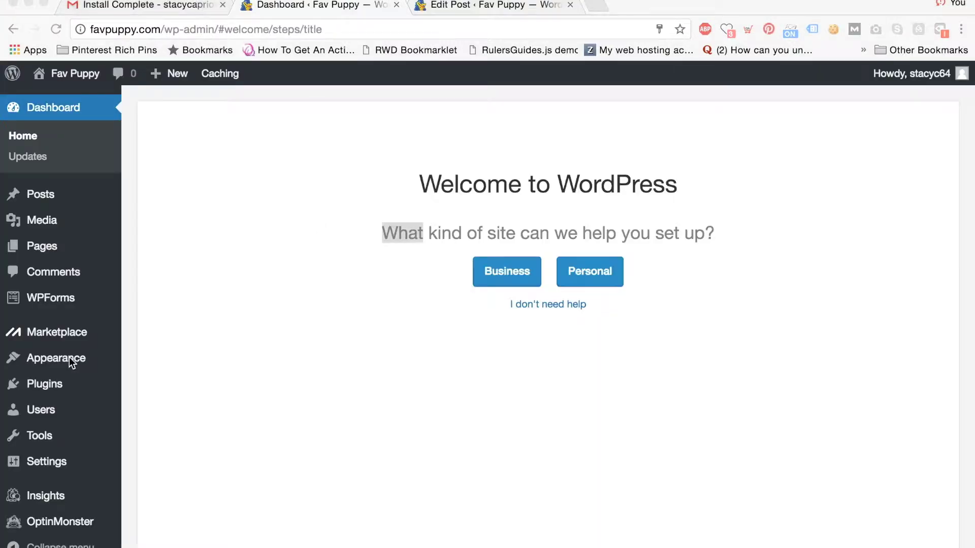
pyautogui.click(205, 334)
# Open Appearance > Themes in a new tab and scroll through the themes, Twenty Seventeen active.
pyautogui.moveTo(72, 357)
pyautogui.rightClick(148, 354)
pyautogui.click(180, 356)
pyautogui.click(451, 6)
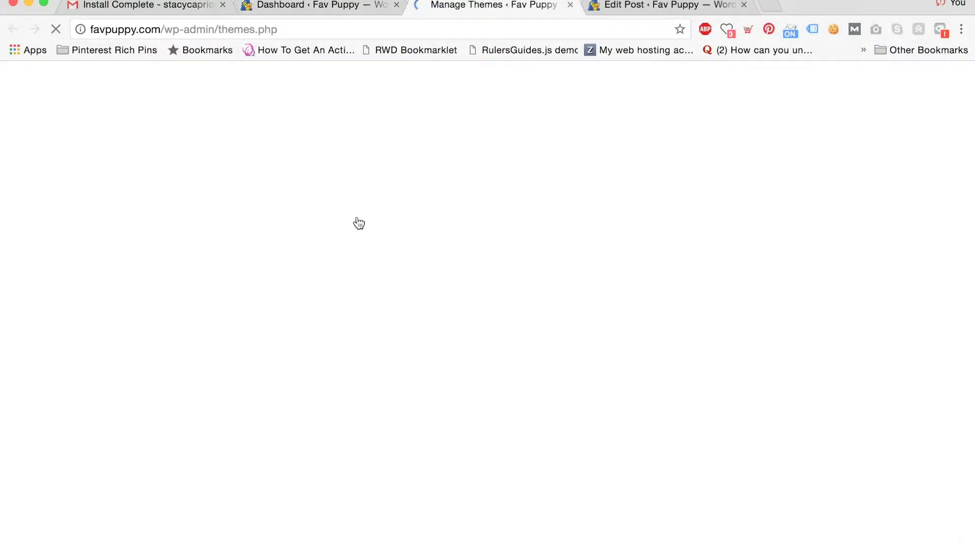
pyautogui.scroll(-3, 428, 147)
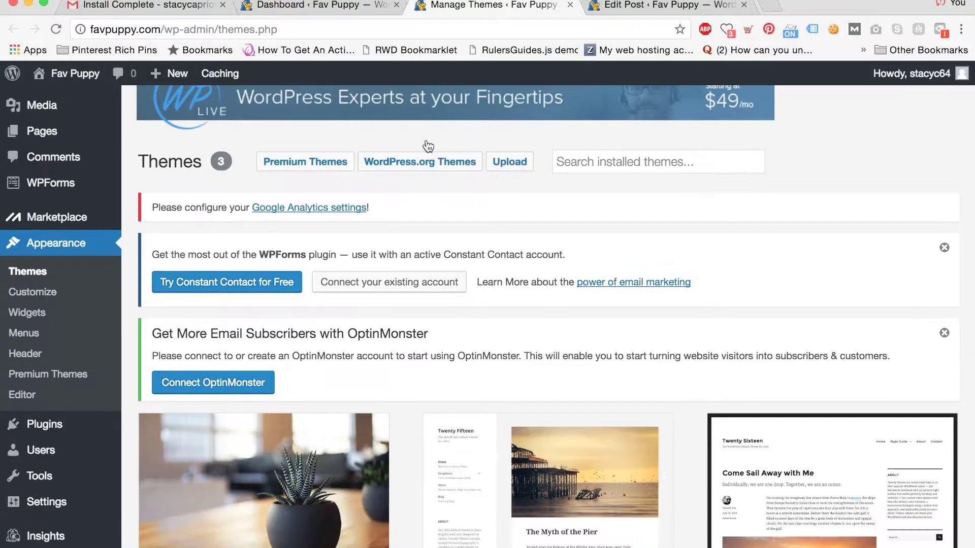
pyautogui.scroll(-5, 466, 254)
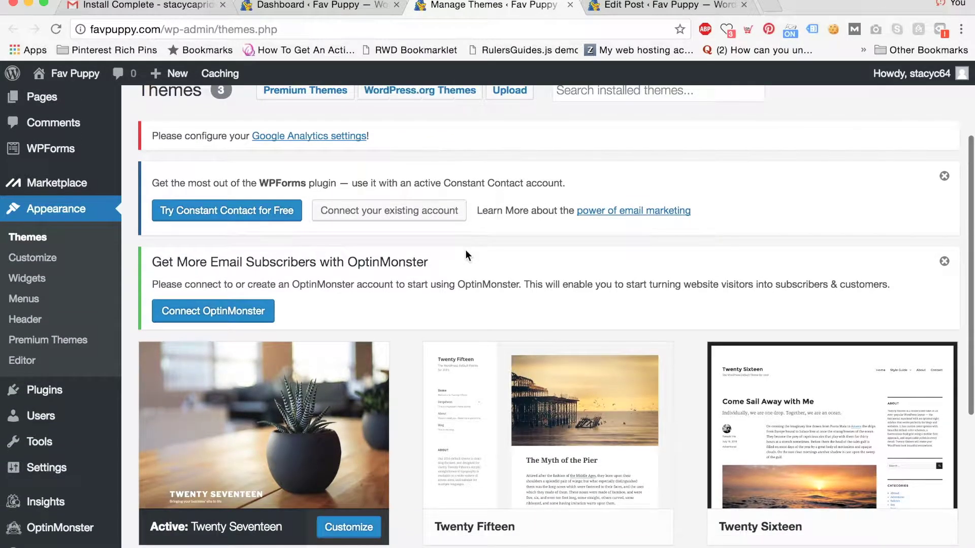
pyautogui.scroll(-3, 465, 249)
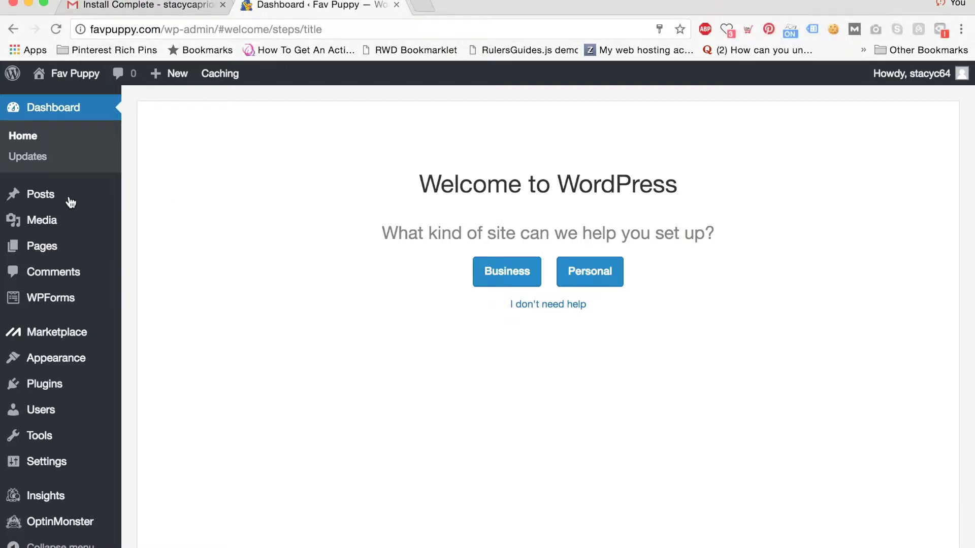
# Open the Add New Post editor in a separate browser tab.
pyautogui.moveTo(105, 200)
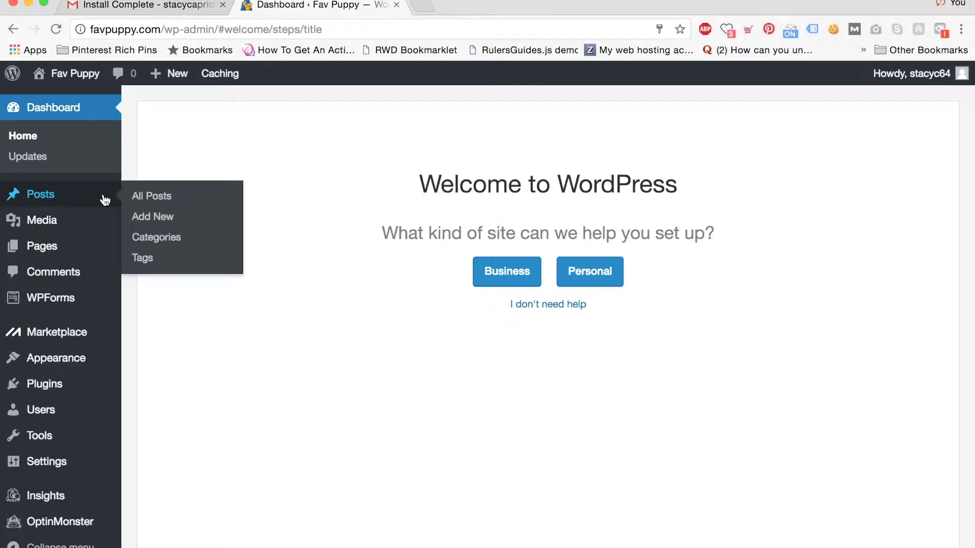
pyautogui.rightClick(157, 212)
pyautogui.click(182, 216)
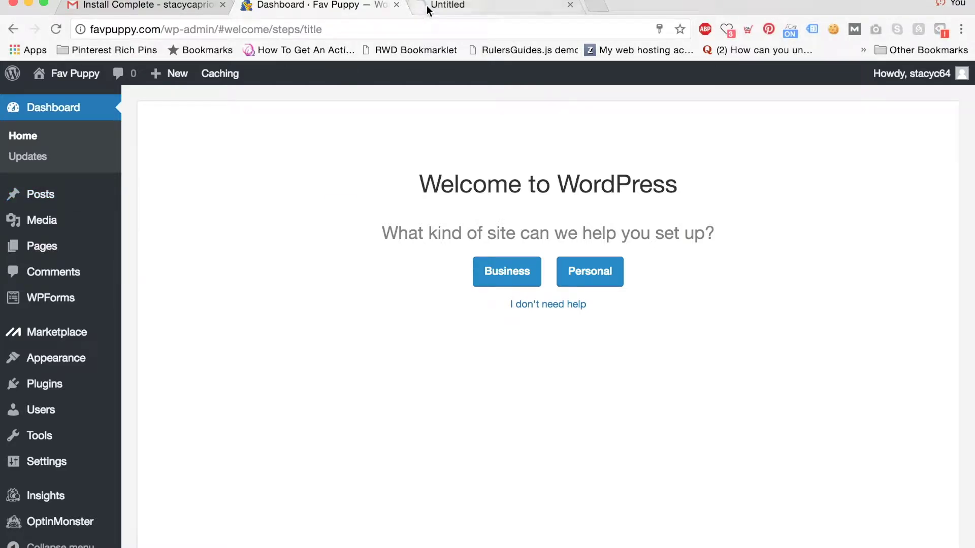
pyautogui.click(426, 5)
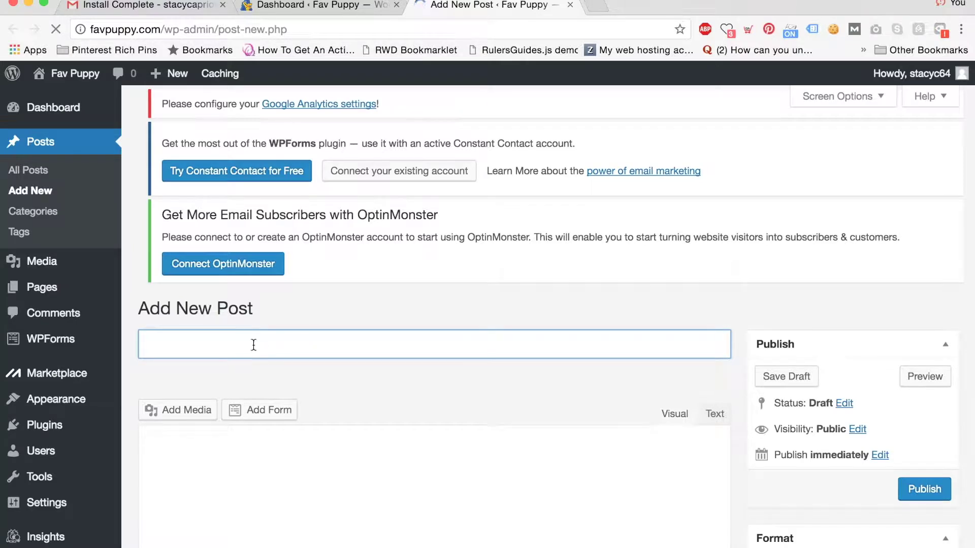
# Publish a post titled 'First Post' with body 'HI first post', then start entering favpuppy.com in a new tab.
pyautogui.write('First POst')
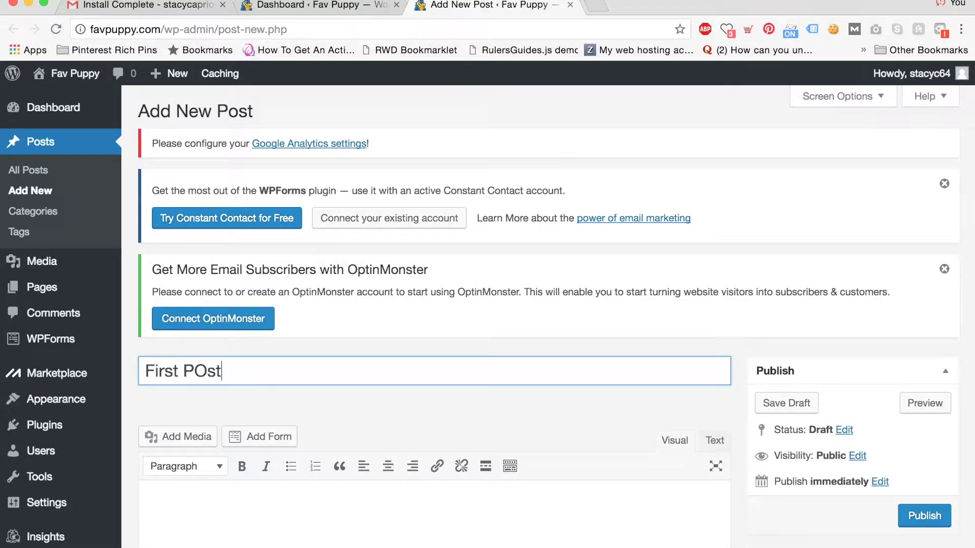
pyautogui.click(180, 540)
pyautogui.write('HI first post')
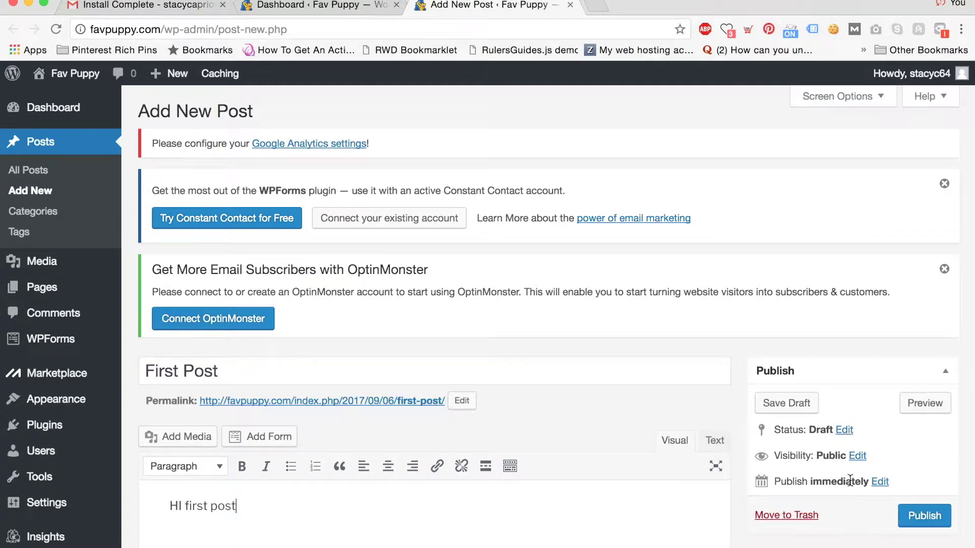
pyautogui.click(923, 515)
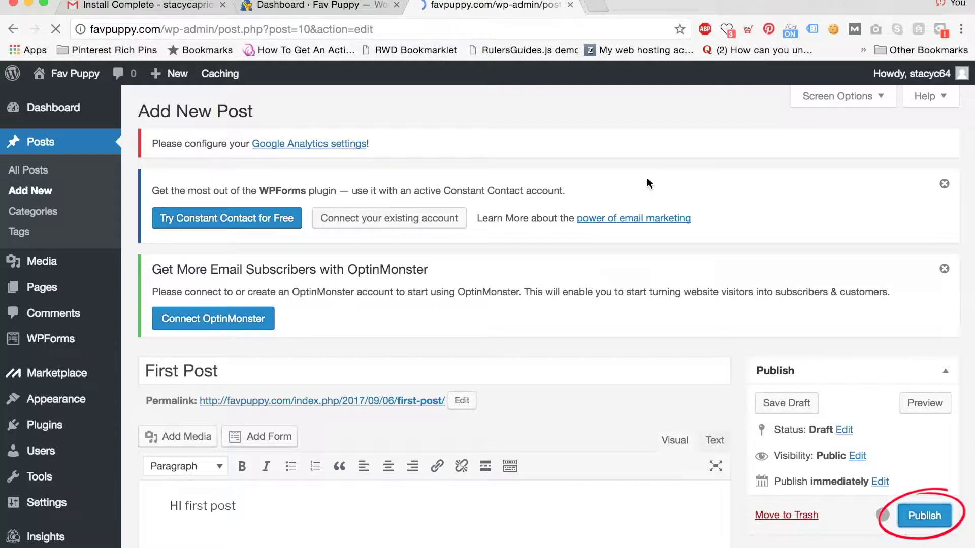
pyautogui.press('super+t')
pyautogui.write('favpuppy.com')
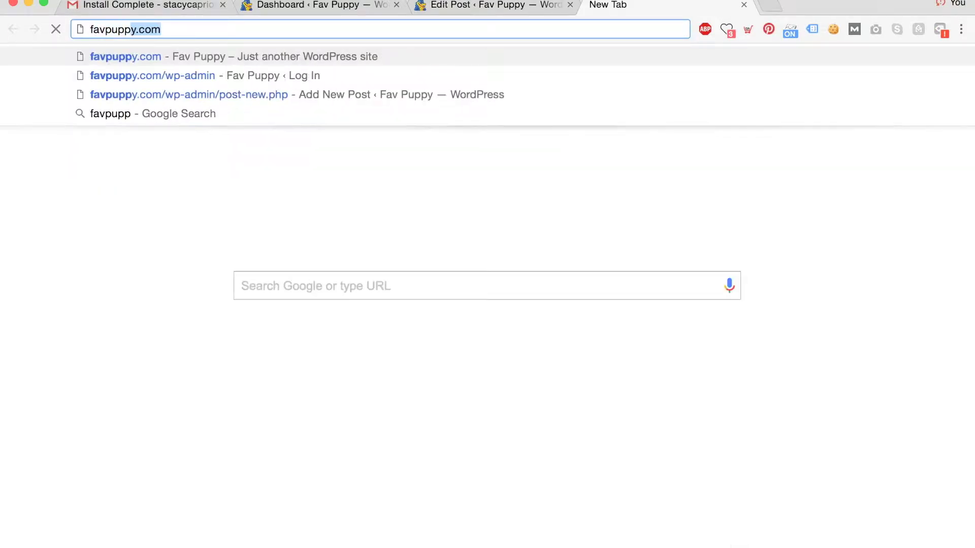
# Load favpuppy.com and open the 'First Post' entry on its single-post page.
pyautogui.press('Return')
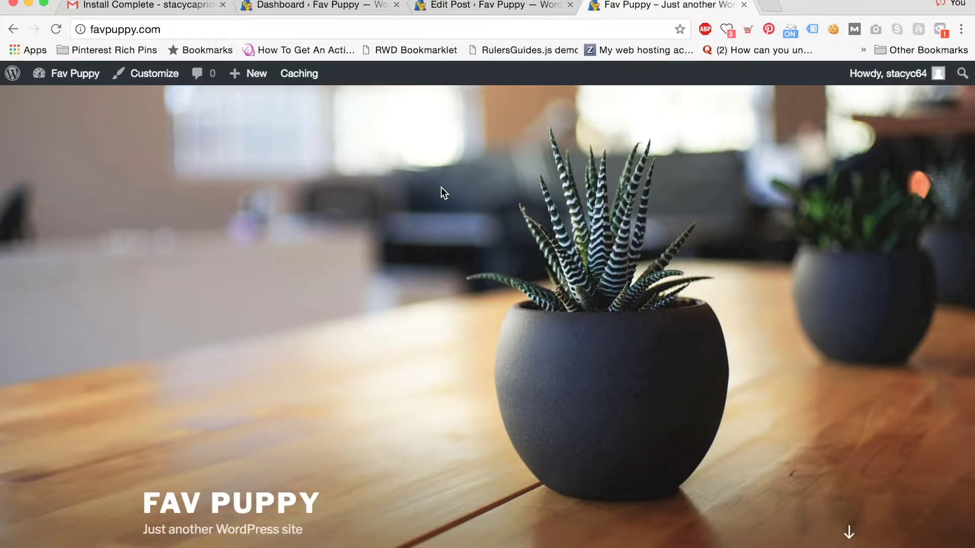
pyautogui.scroll(-6, 441, 188)
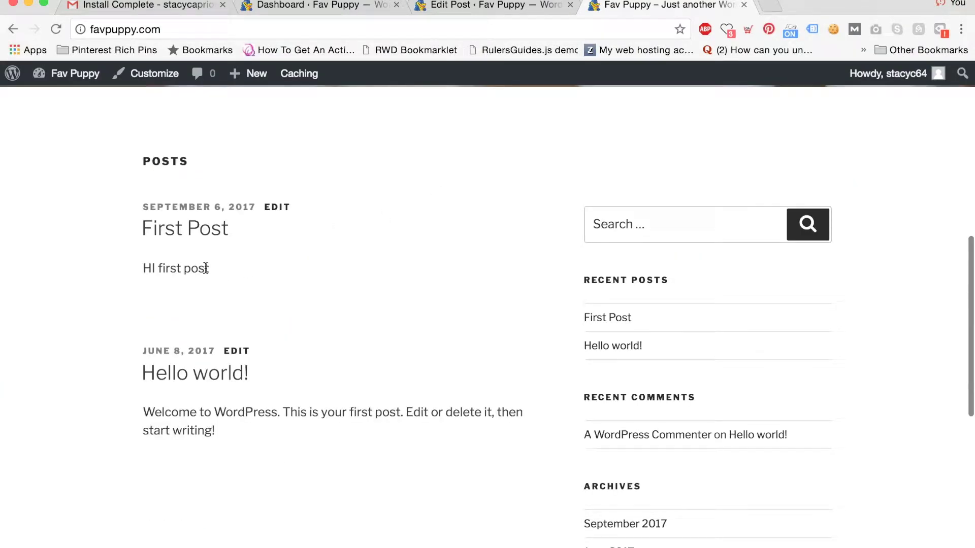
pyautogui.click(196, 236)
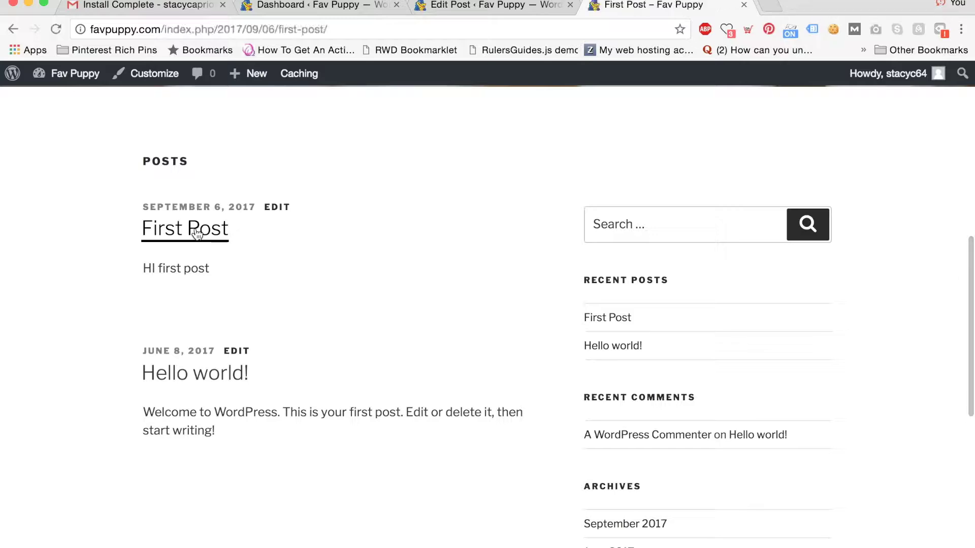
pyautogui.scroll(-2, 352, 211)
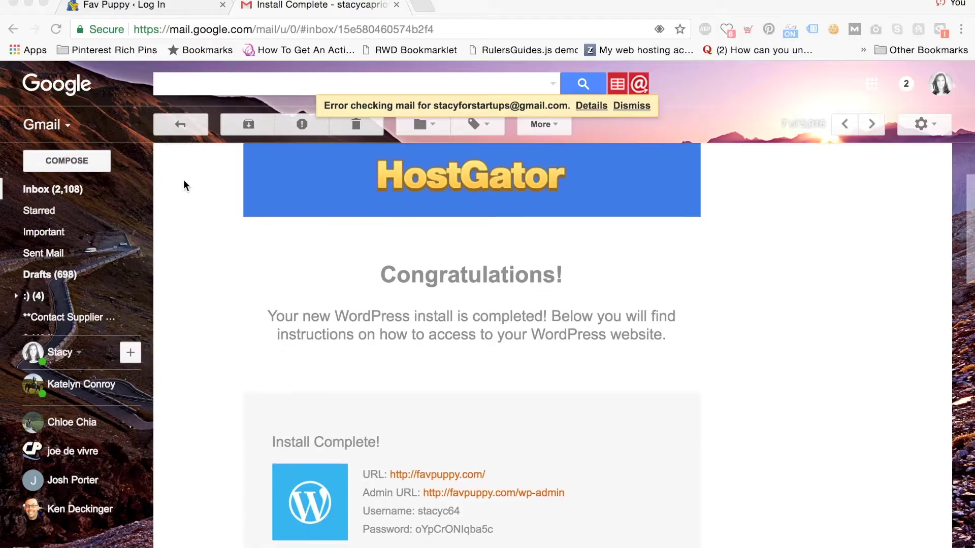
# Copy the admin password from HostGator's Install Complete email and return to the Fav Puppy log-in tab.
pyautogui.scroll(-1, 409, 416)
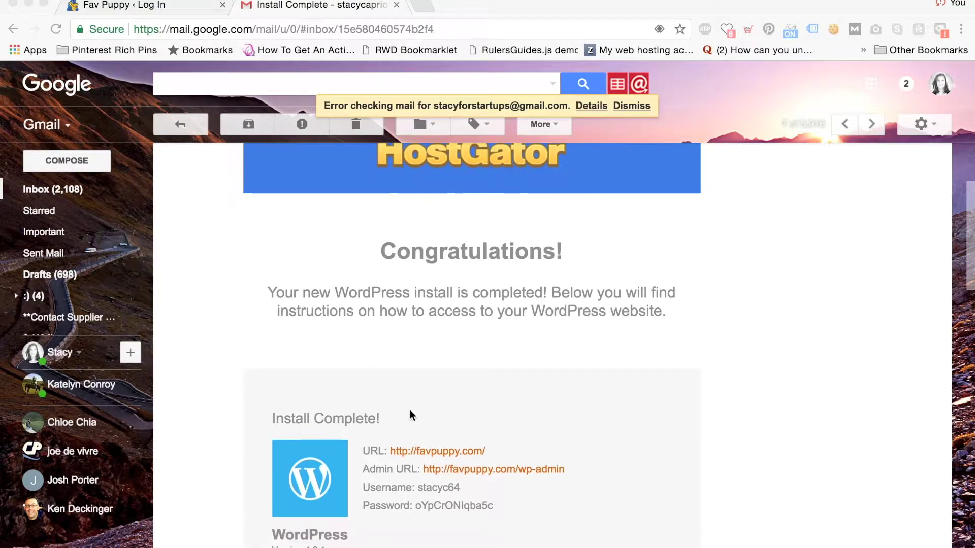
pyautogui.click(495, 507)
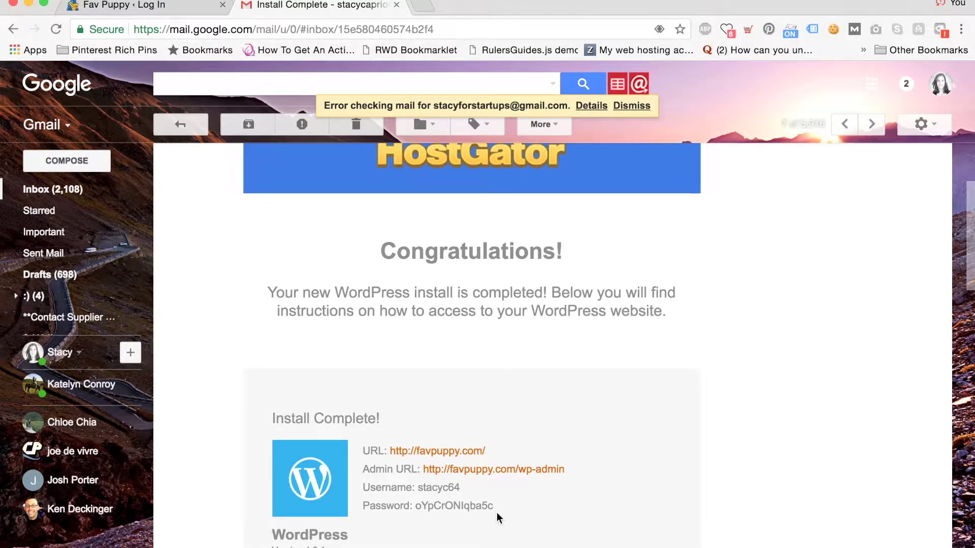
pyautogui.moveTo(493, 505); pyautogui.dragTo(415, 506)
pyautogui.rightClick(415, 505)
pyautogui.click(447, 437)
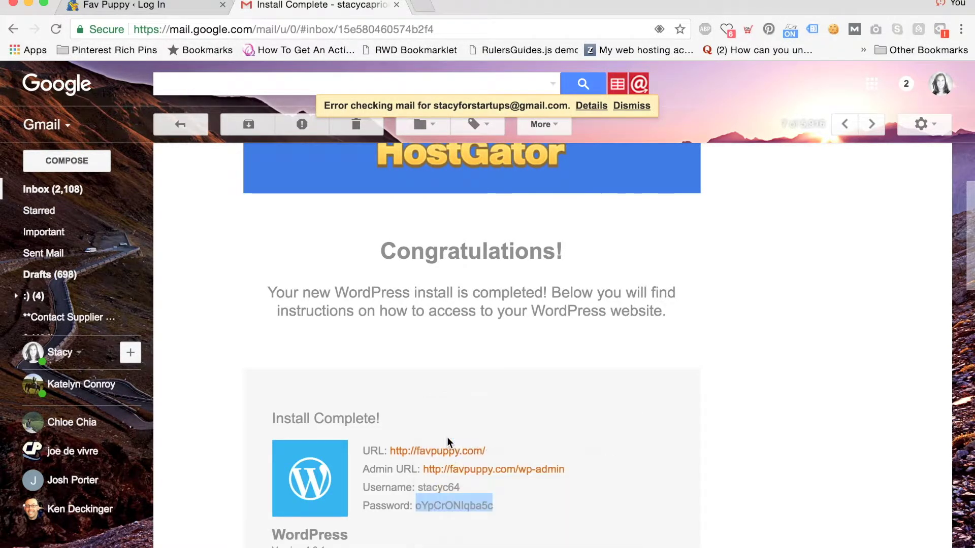
pyautogui.click(170, 11)
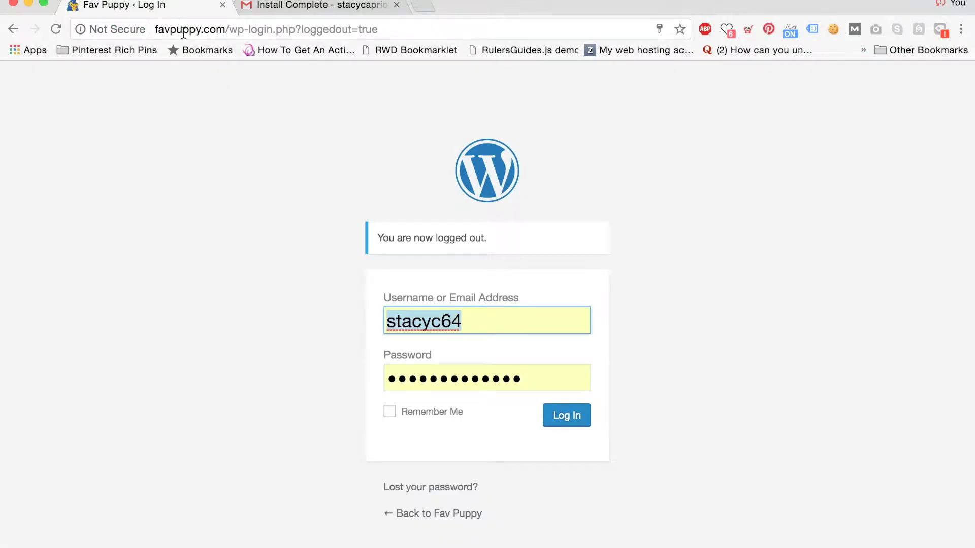
# Go to favpuppy.com/wp-admin and log in with Remember Me ticked.
pyautogui.click(182, 32)
pyautogui.write('favp')
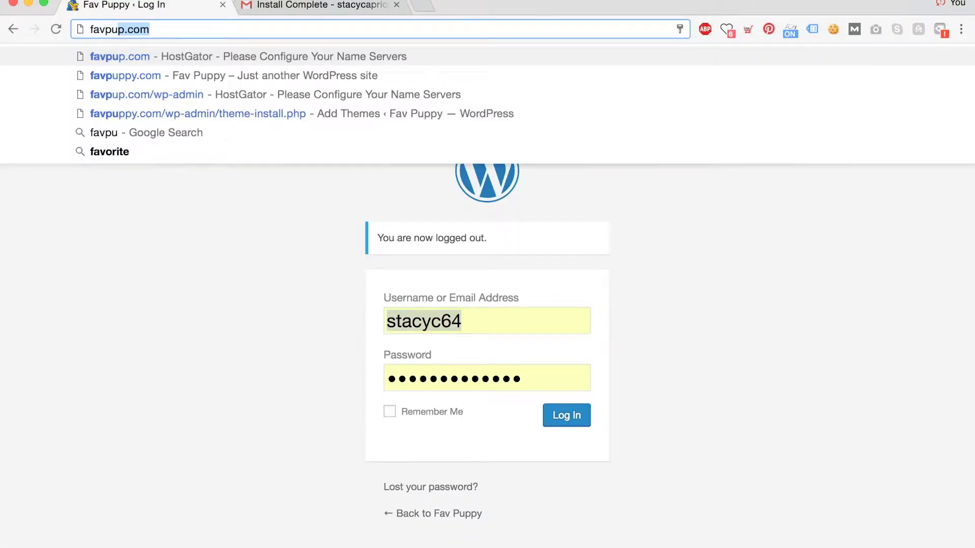
pyautogui.write('puppy.com/wp-')
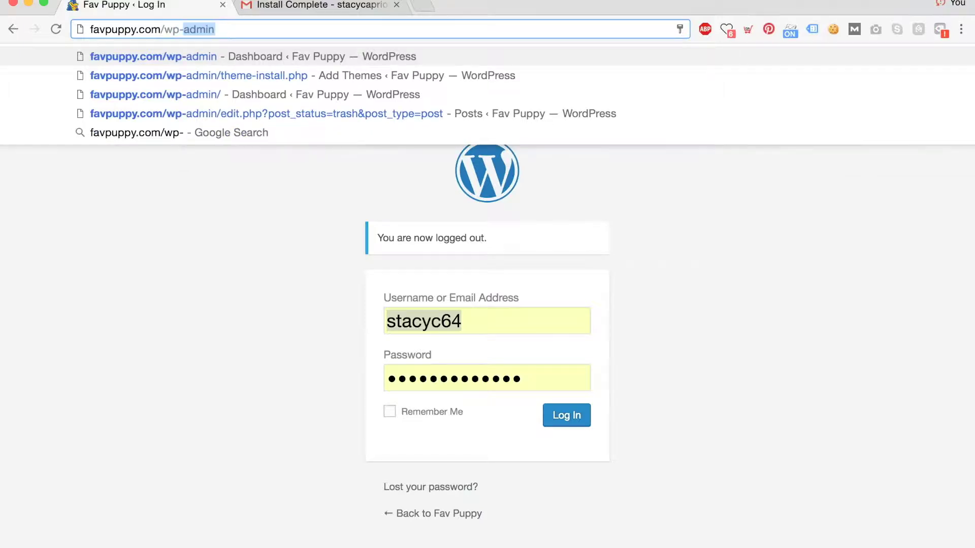
pyautogui.write('admin')
pyautogui.press('Return')
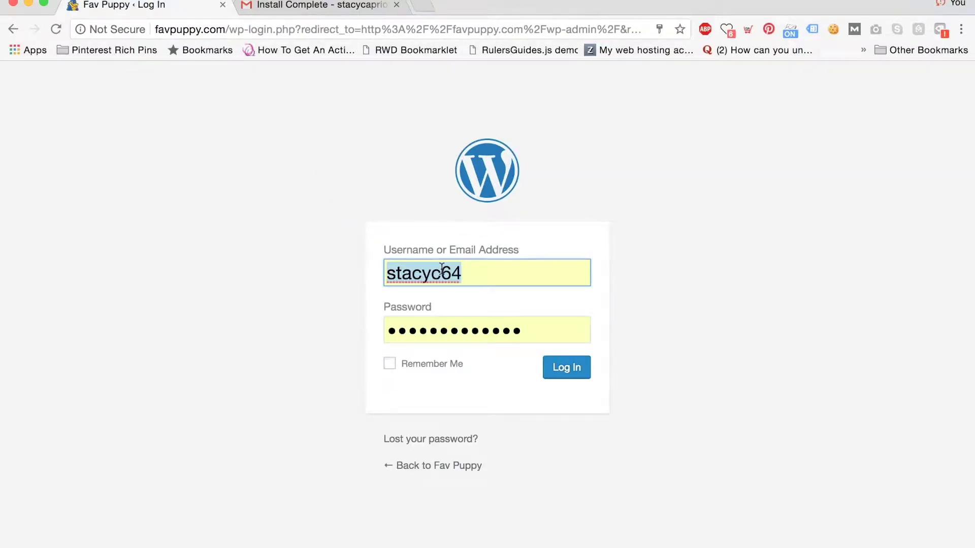
pyautogui.click(530, 334)
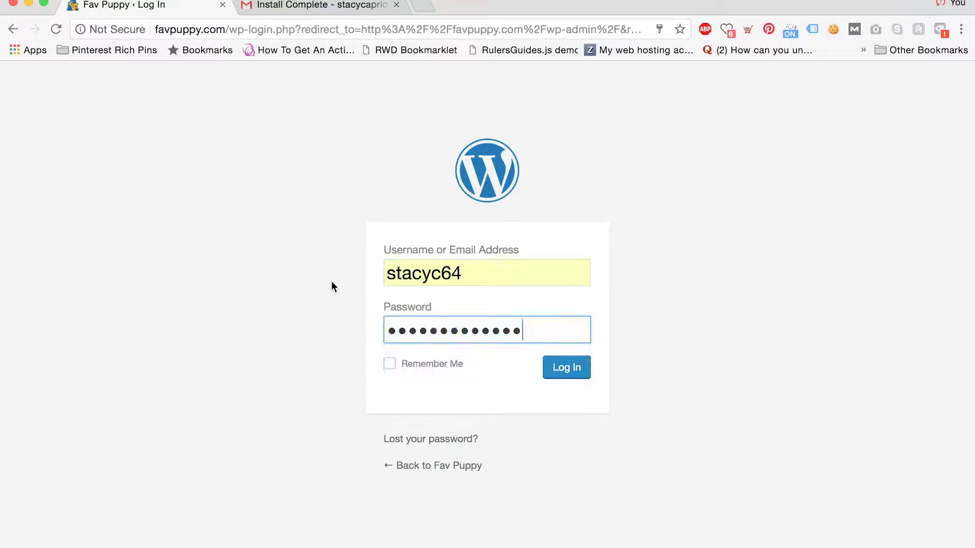
pyautogui.click(392, 367)
pyautogui.click(552, 374)
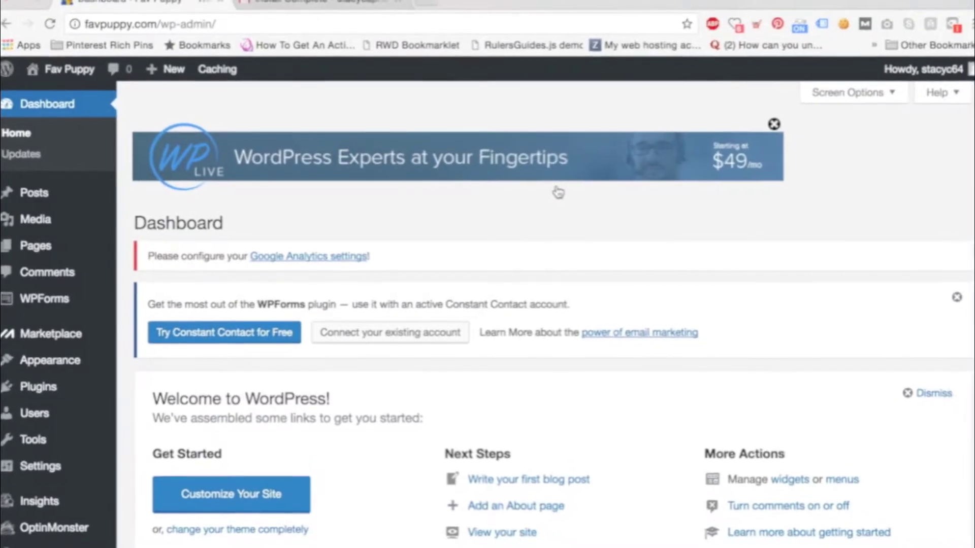
pyautogui.moveTo(76, 362)
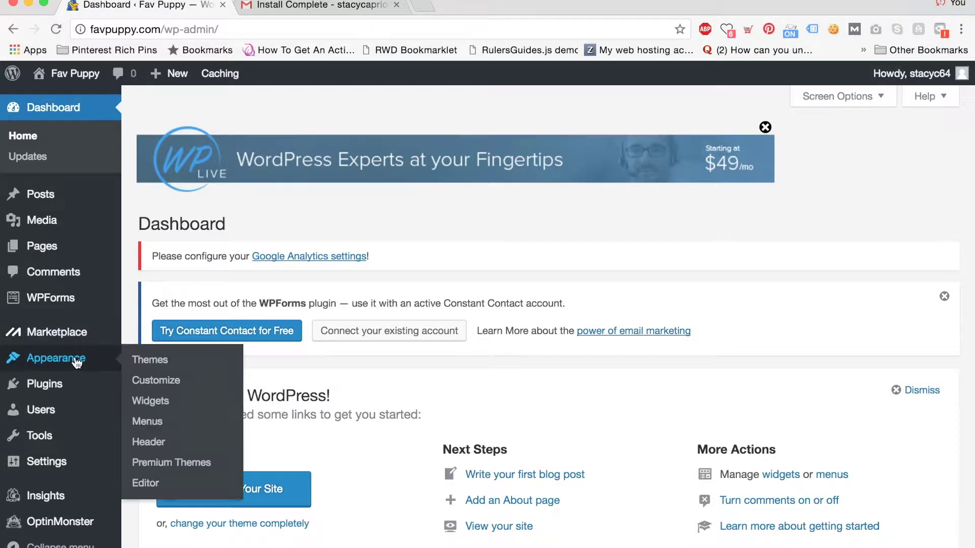
# Open the Appearance > Themes page in a new tab.
pyautogui.rightClick(149, 361)
pyautogui.click(163, 359)
pyautogui.click(253, 8)
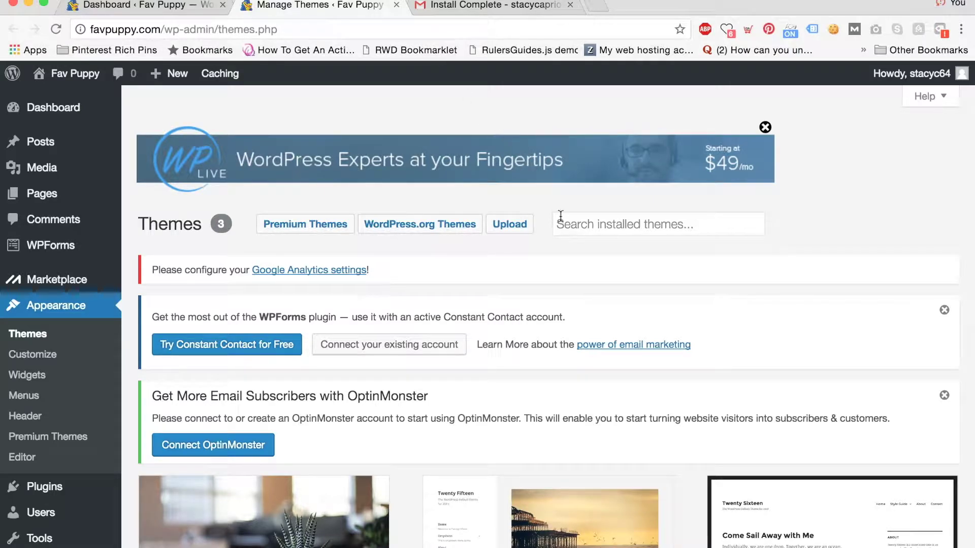
pyautogui.scroll(-5, 585, 276)
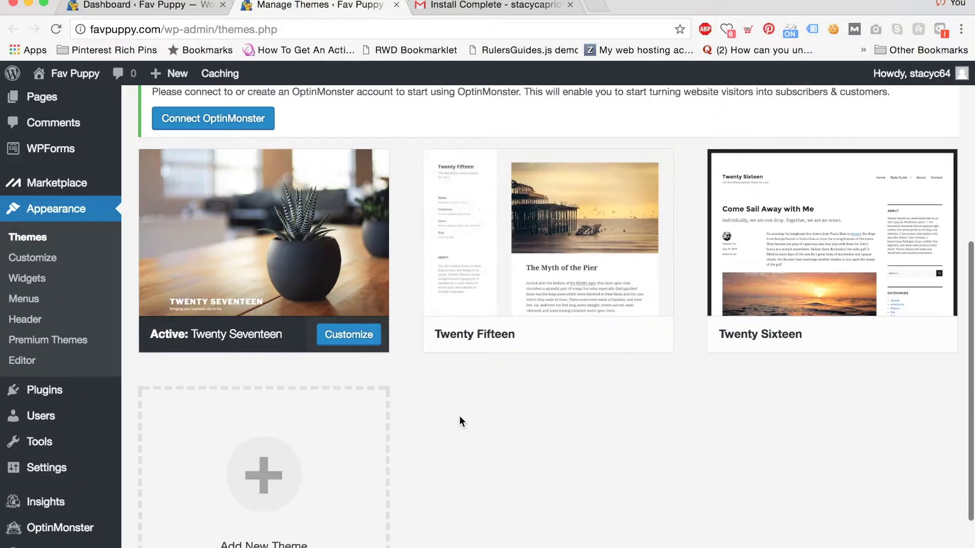
pyautogui.scroll(-3, 381, 420)
# Browse the Add Themes gallery's Featured list, then the Popular themes.
pyautogui.click(274, 408)
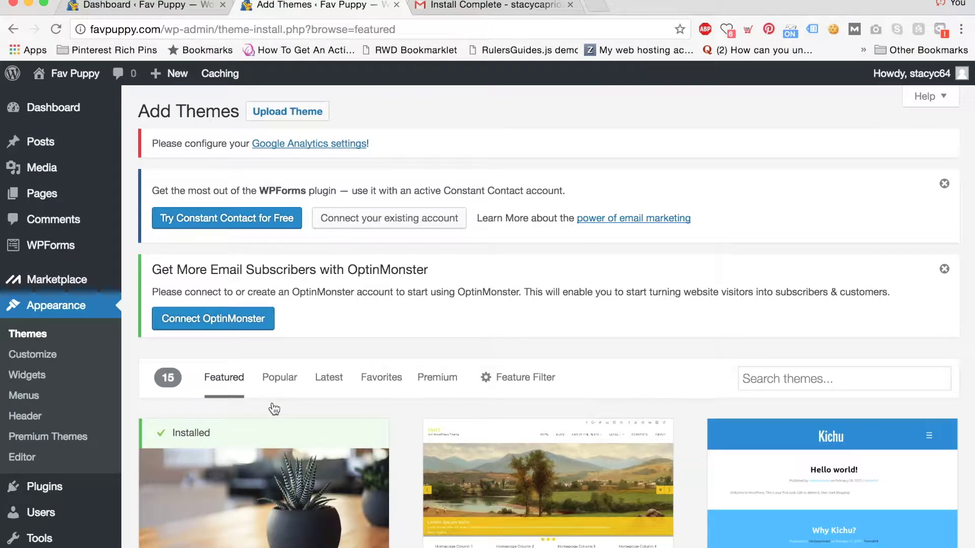
pyautogui.scroll(-1, 682, 343)
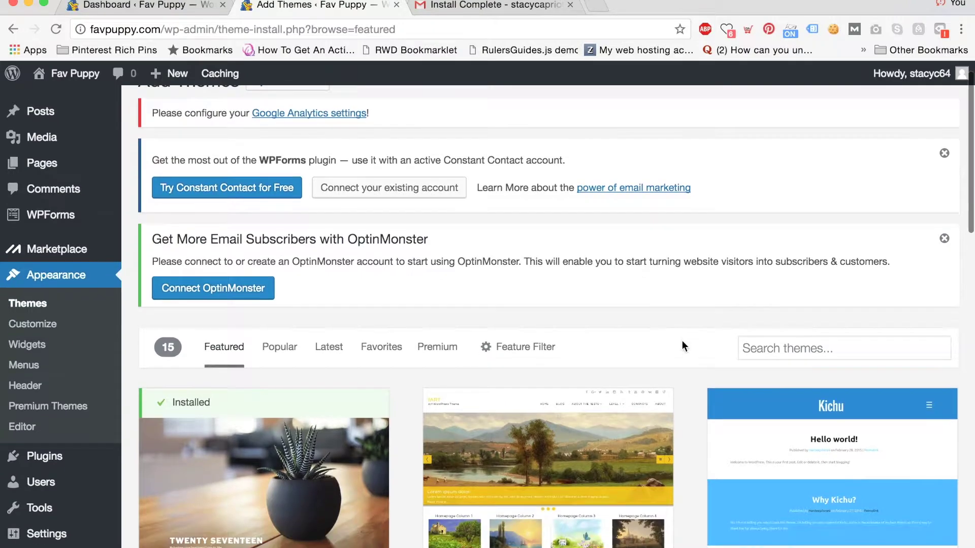
pyautogui.scroll(-4, 526, 276)
pyautogui.scroll(-8, 526, 276)
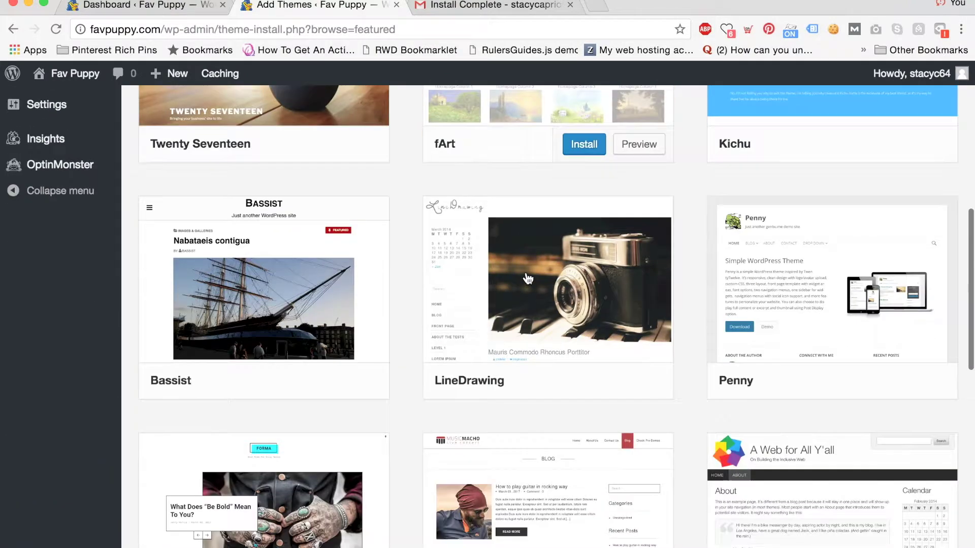
pyautogui.scroll(-6, 528, 278)
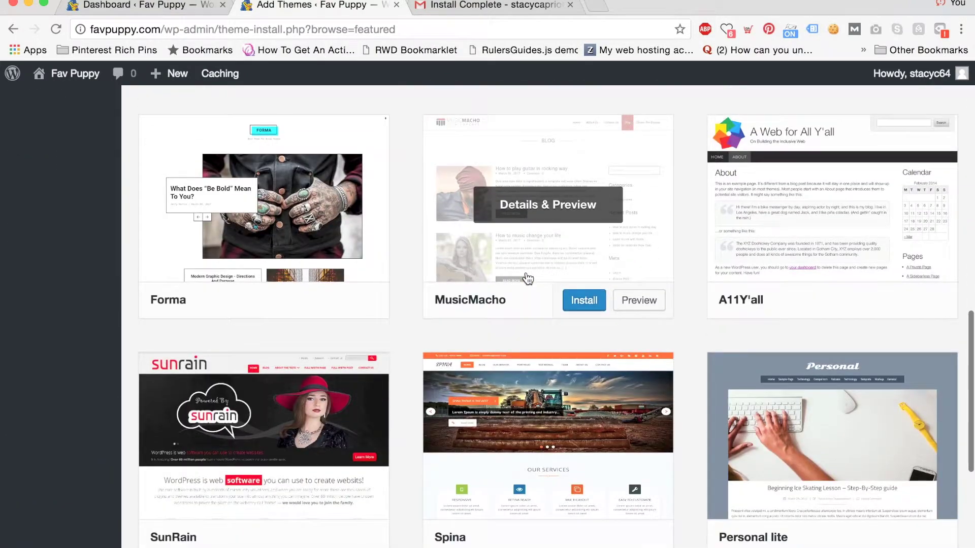
pyautogui.scroll(18, 528, 278)
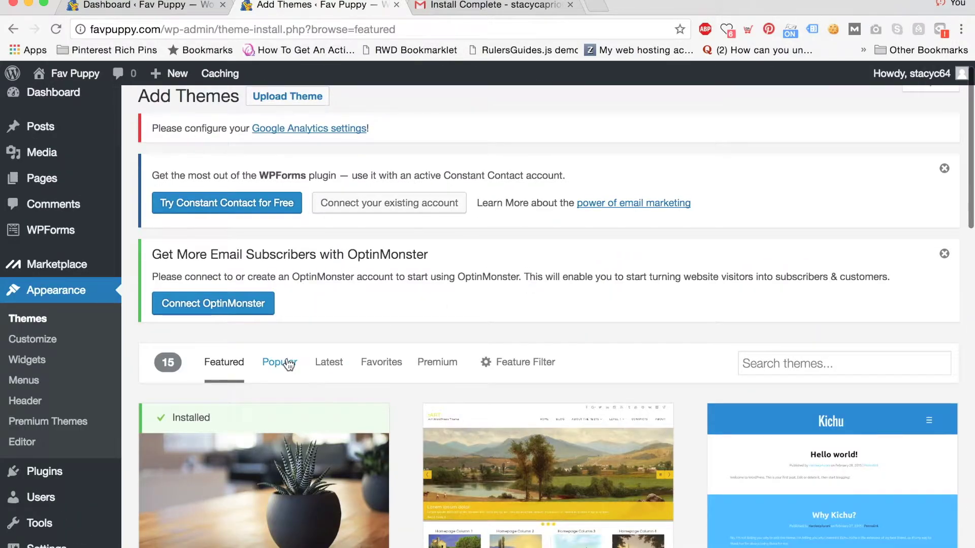
pyautogui.click(289, 364)
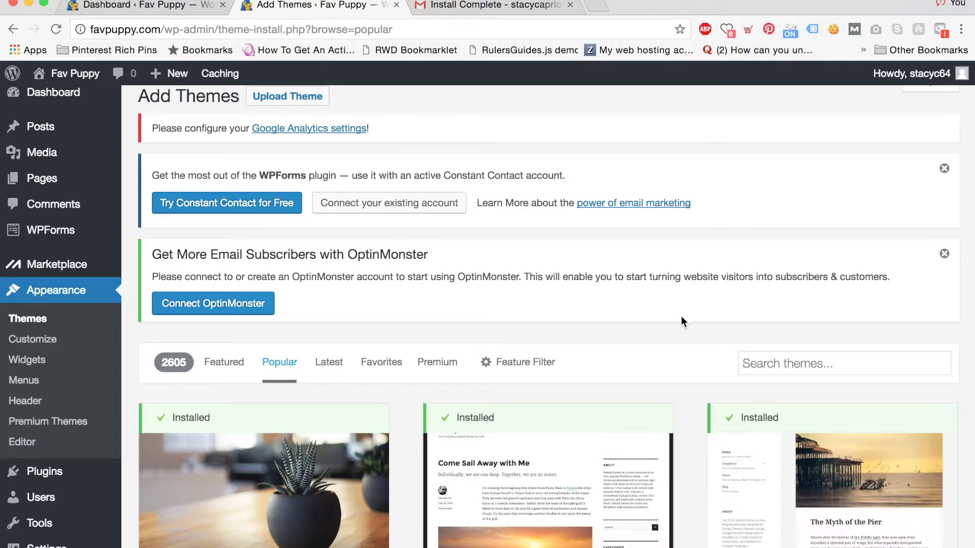
pyautogui.scroll(-5, 680, 315)
pyautogui.scroll(-8, 682, 320)
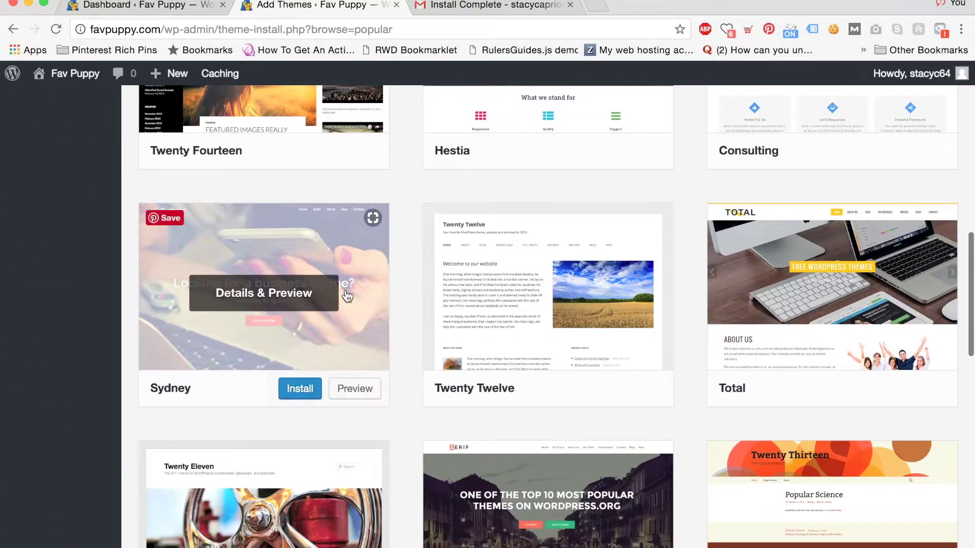
# Preview the Sydney theme demo, then install and activate Sydney.
pyautogui.click(347, 389)
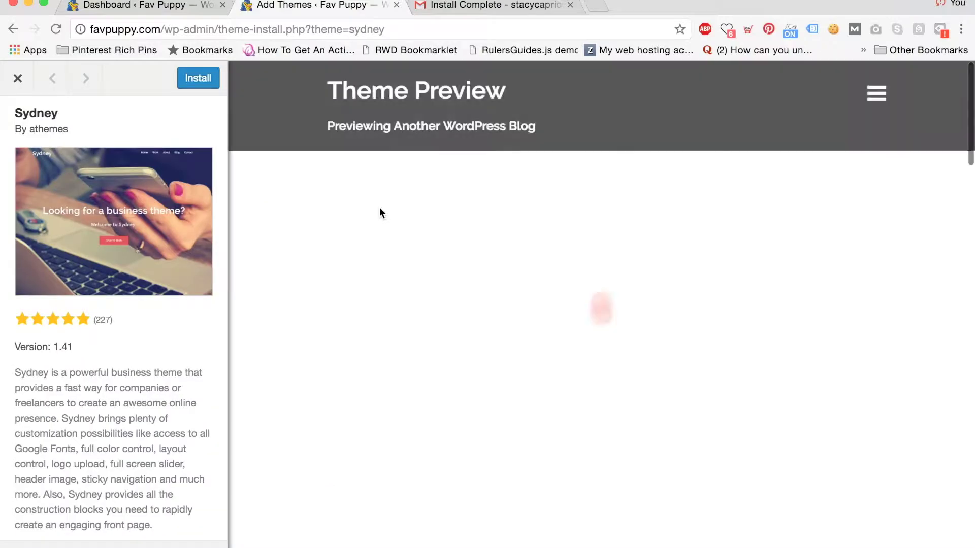
pyautogui.scroll(-2, 390, 237)
pyautogui.scroll(-15, 390, 237)
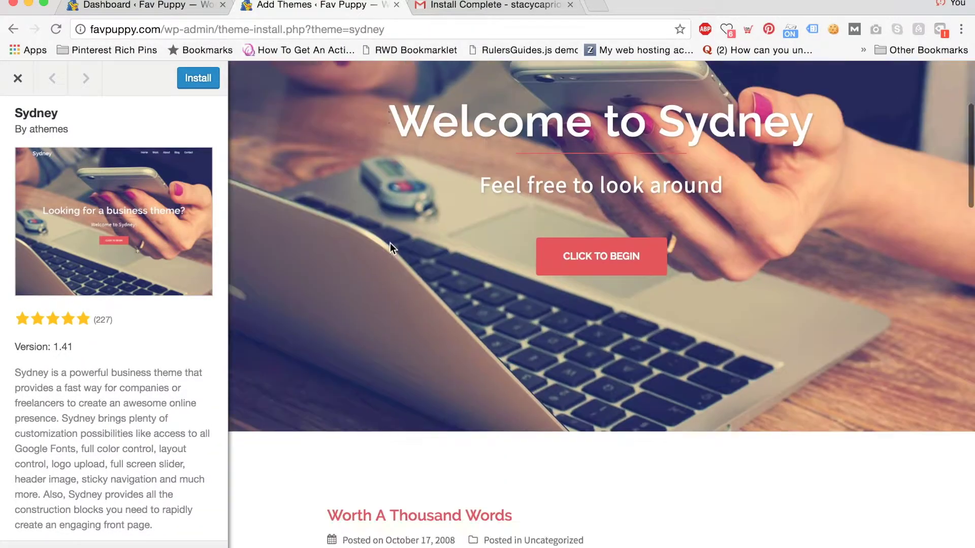
pyautogui.scroll(-20, 391, 250)
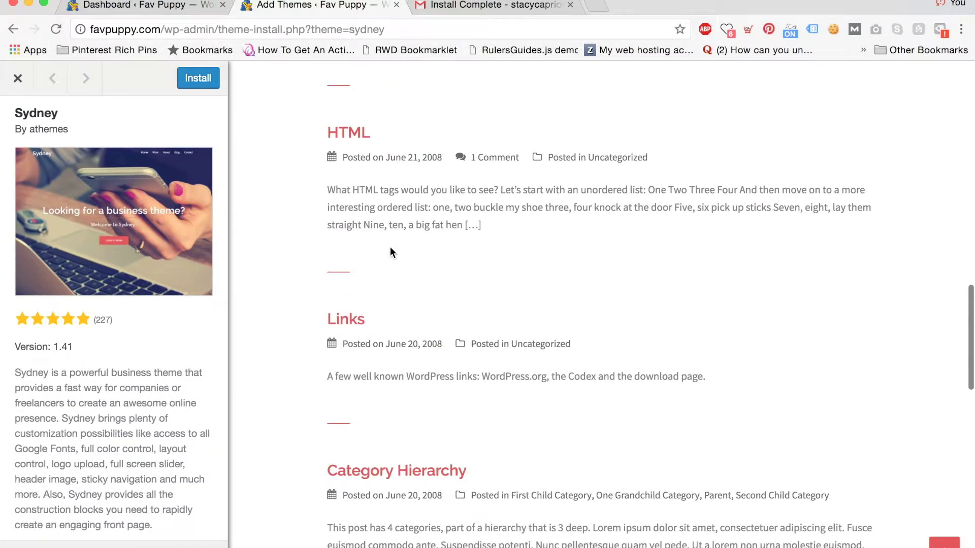
pyautogui.scroll(-3, 390, 247)
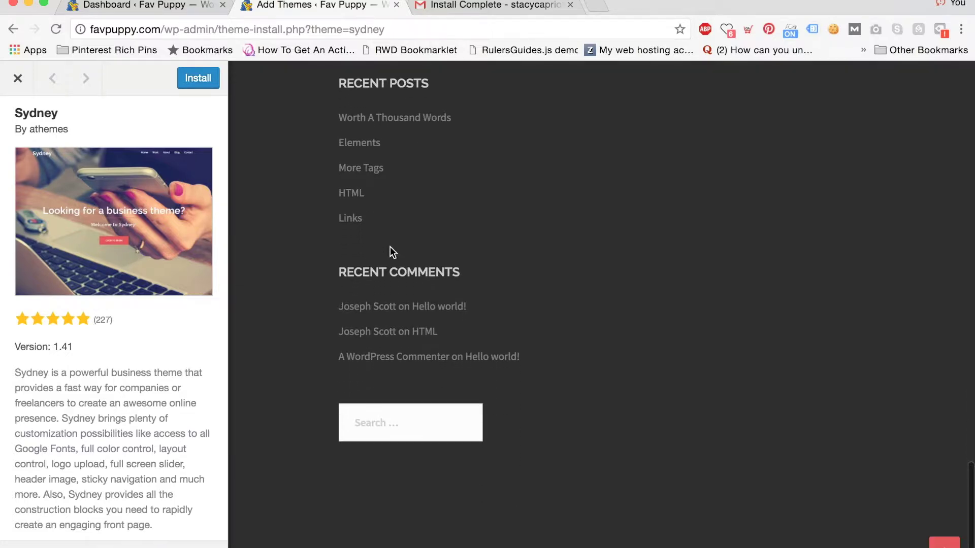
pyautogui.scroll(15, 390, 246)
pyautogui.scroll(20, 390, 246)
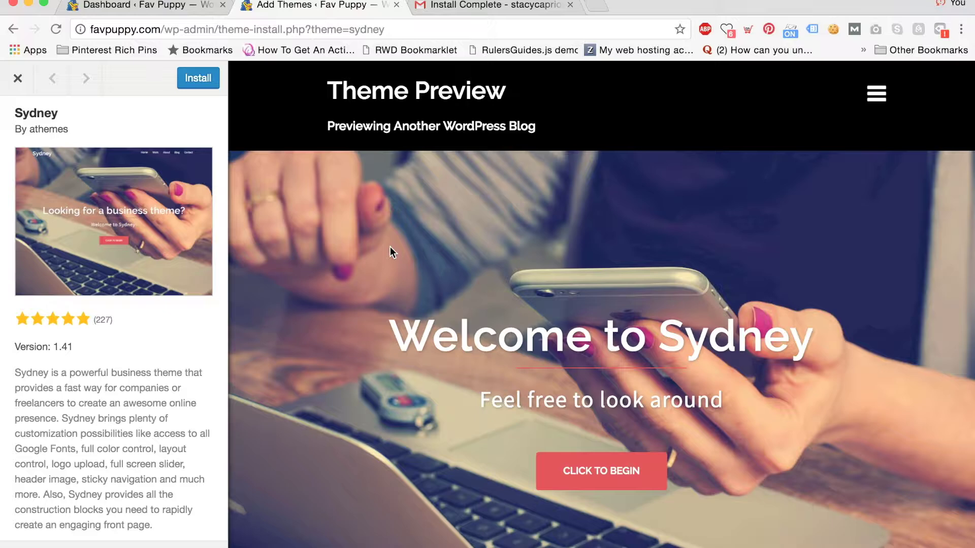
pyautogui.click(194, 84)
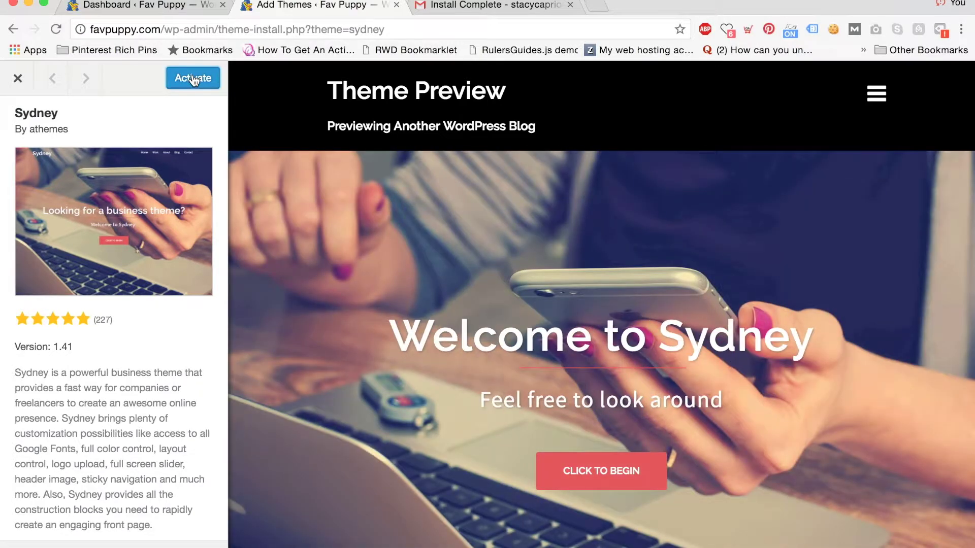
pyautogui.click(193, 78)
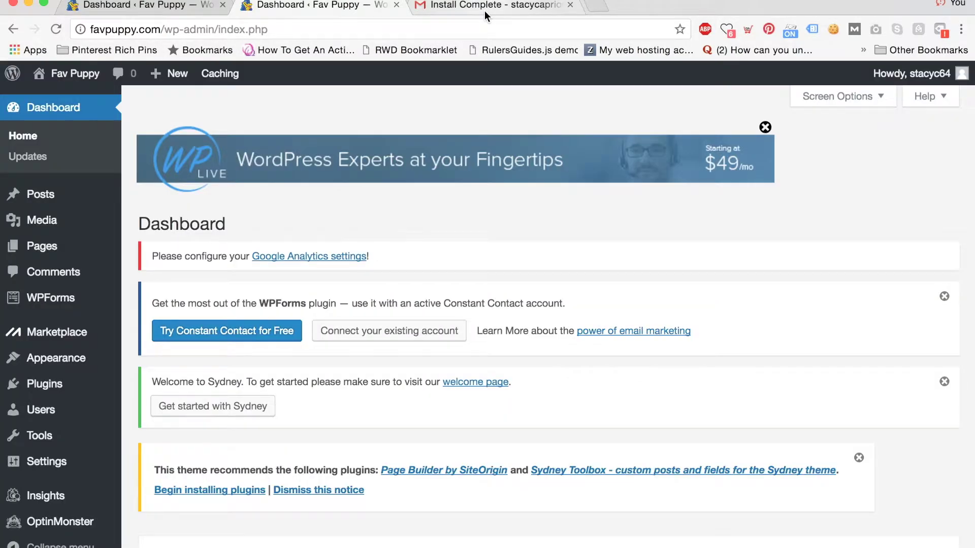
# Load favpuppy.com in a new tab and scroll through the Sydney-themed front page.
pyautogui.click(597, 7)
pyautogui.write('favpuppy.com')
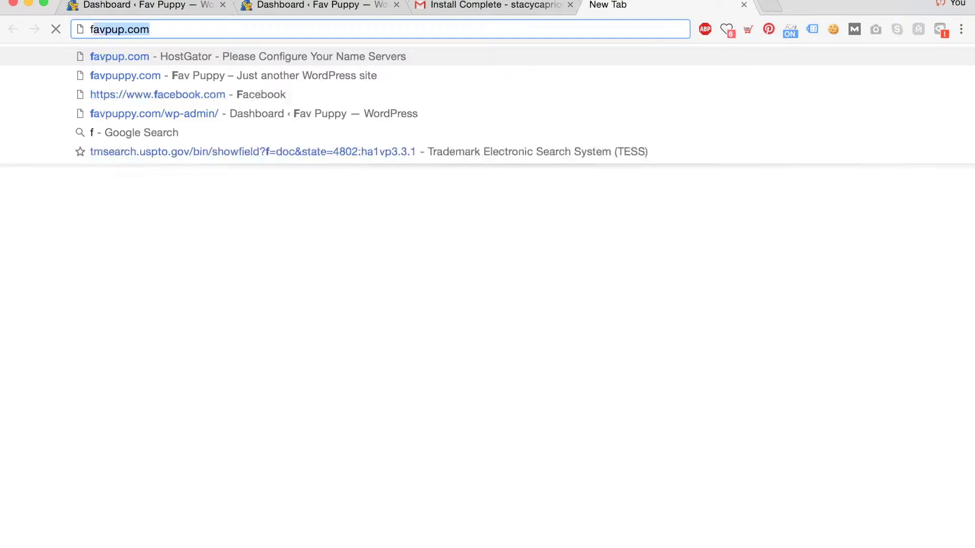
pyautogui.press('Return')
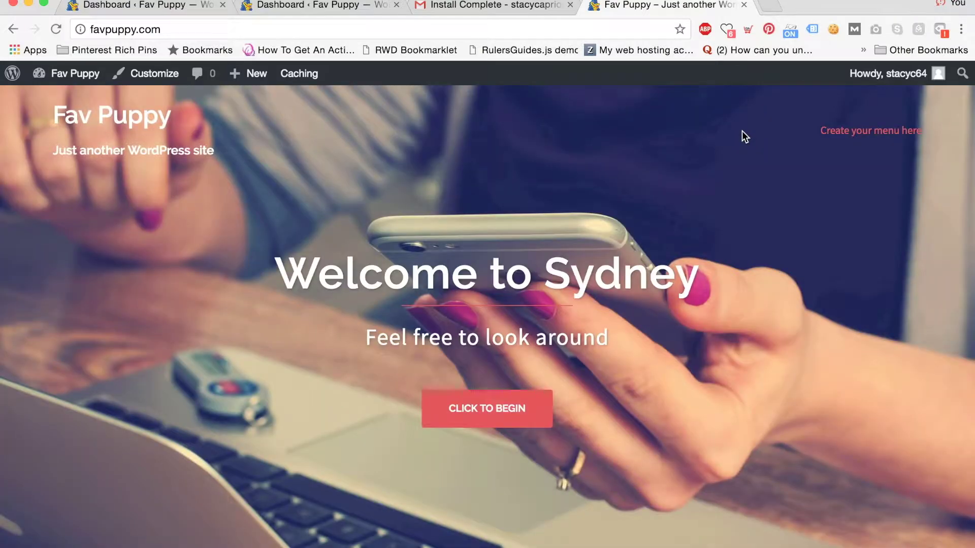
pyautogui.scroll(-15, 741, 130)
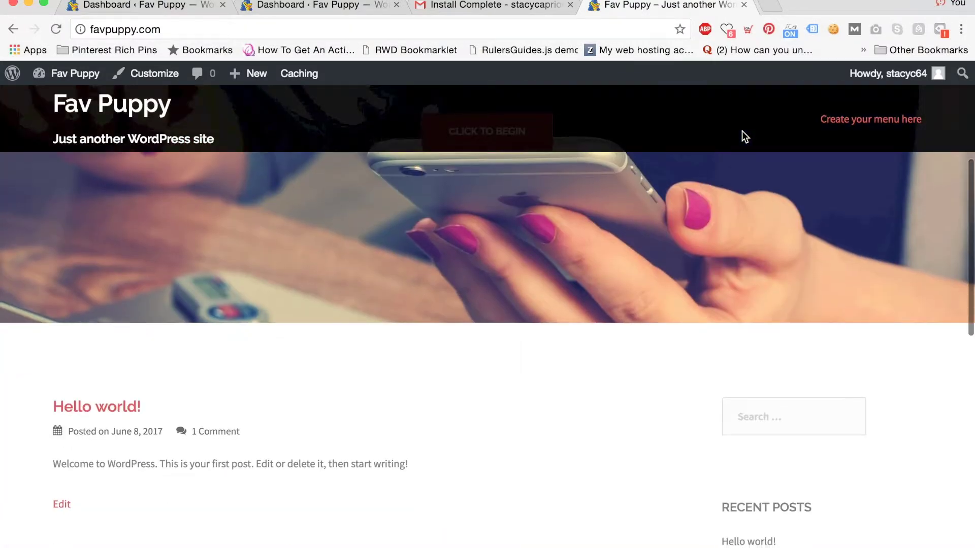
pyautogui.scroll(15, 741, 130)
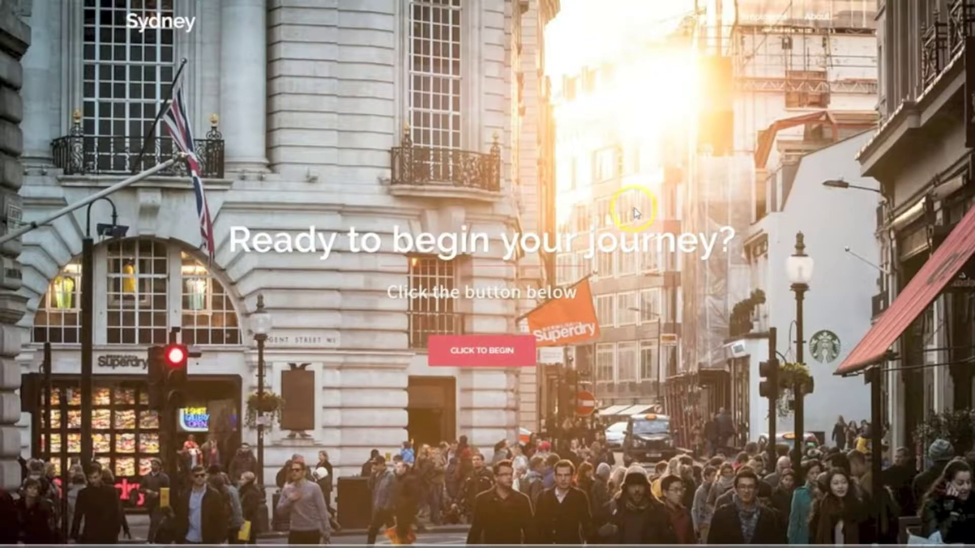
pyautogui.scroll(-10, 692, 224)
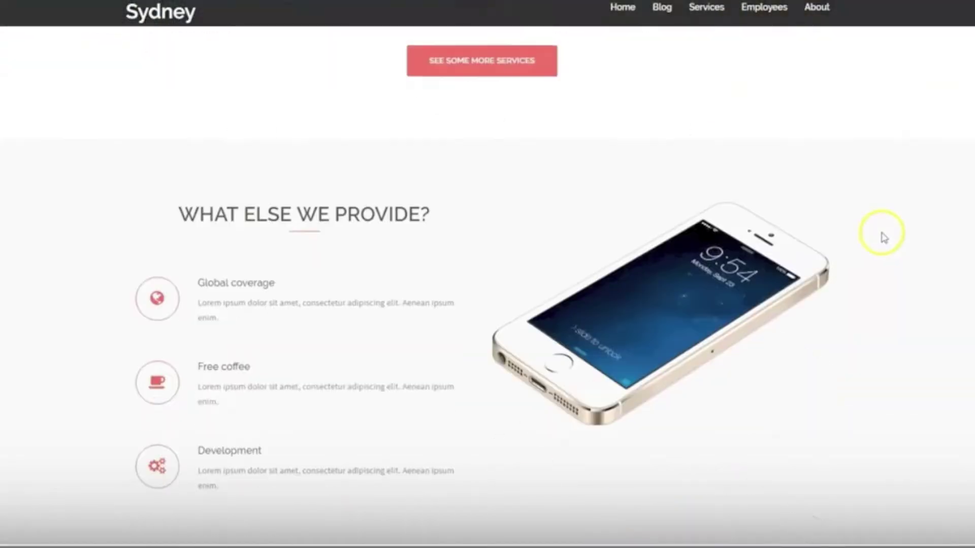
pyautogui.scroll(-15, 894, 237)
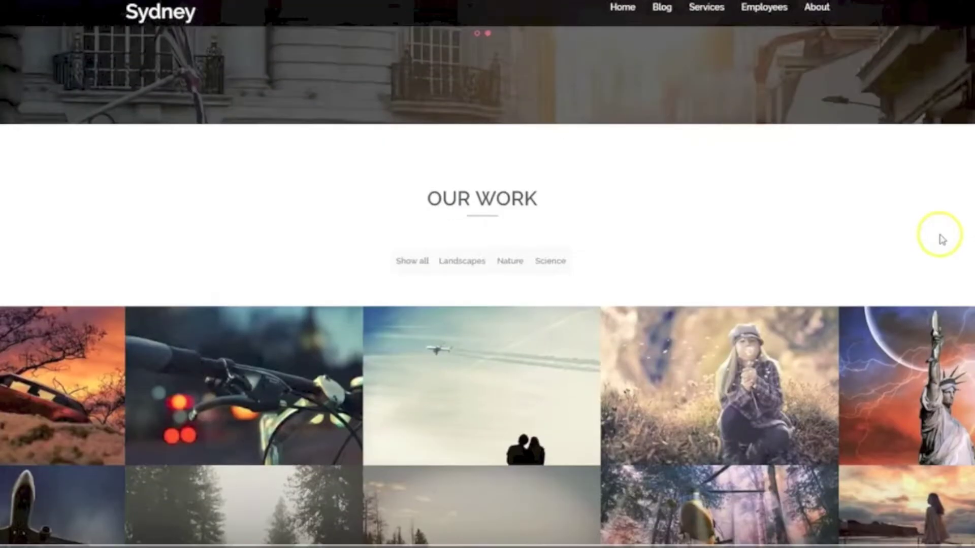
pyautogui.scroll(-6, 939, 254)
pyautogui.scroll(15, 941, 262)
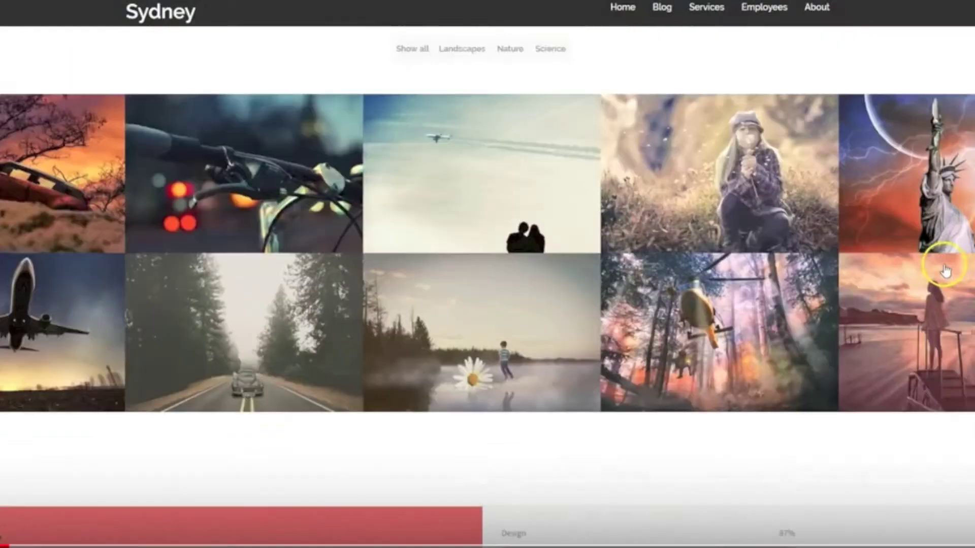
pyautogui.scroll(15, 942, 267)
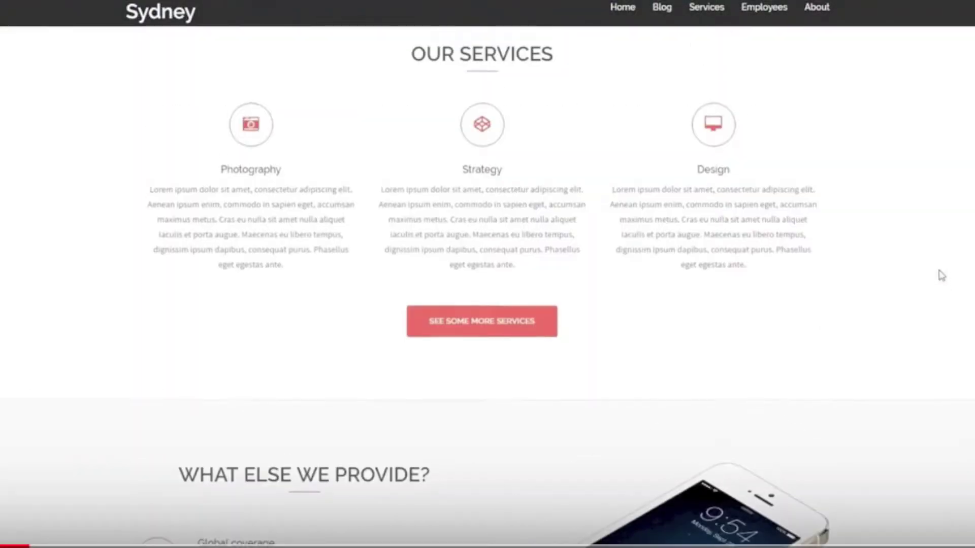
pyautogui.scroll(5, 936, 272)
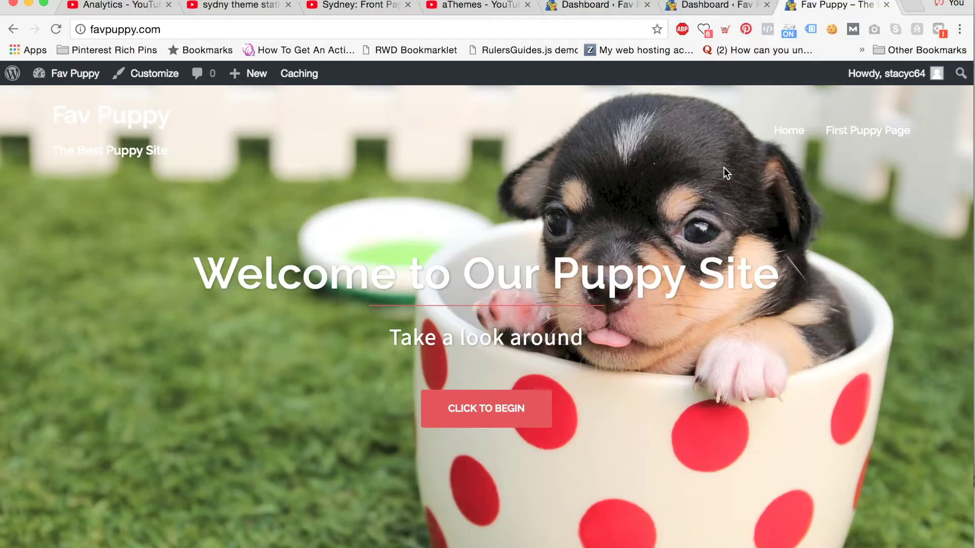
pyautogui.scroll(-5, 723, 167)
pyautogui.scroll(-4, 723, 167)
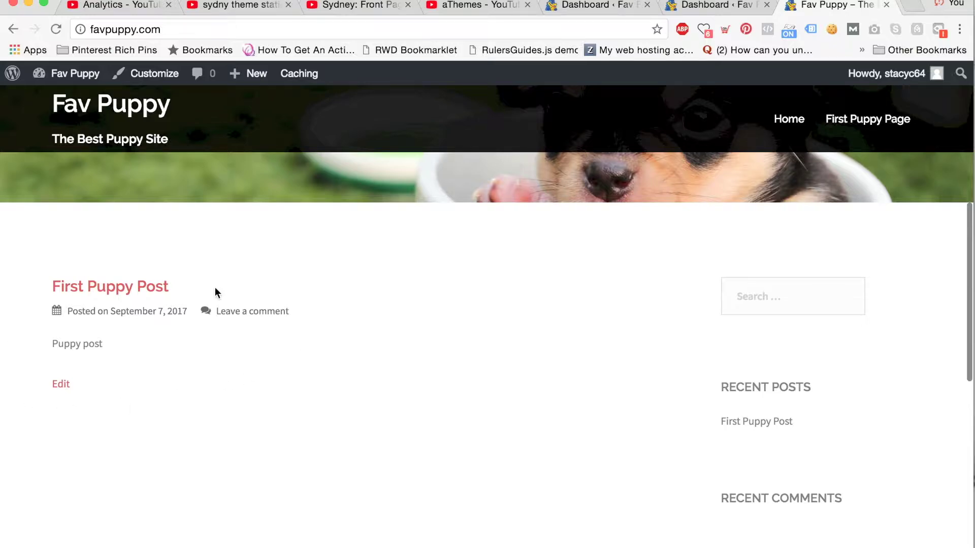
# Return to the WordPress admin and start a new page from the Pages list.
pyautogui.scroll(-10, 214, 287)
pyautogui.scroll(15, 215, 287)
pyautogui.scroll(5, 214, 288)
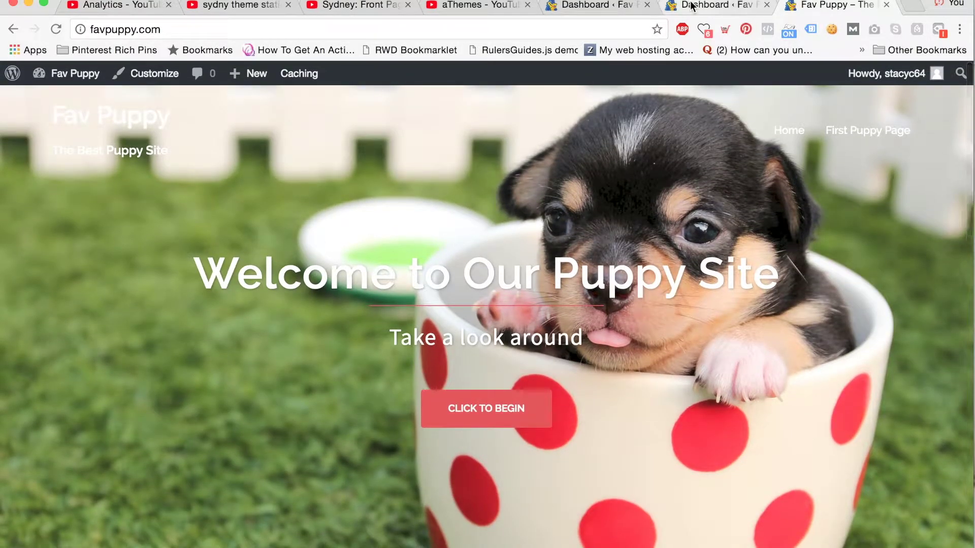
pyautogui.click(690, 5)
pyautogui.moveTo(53, 246)
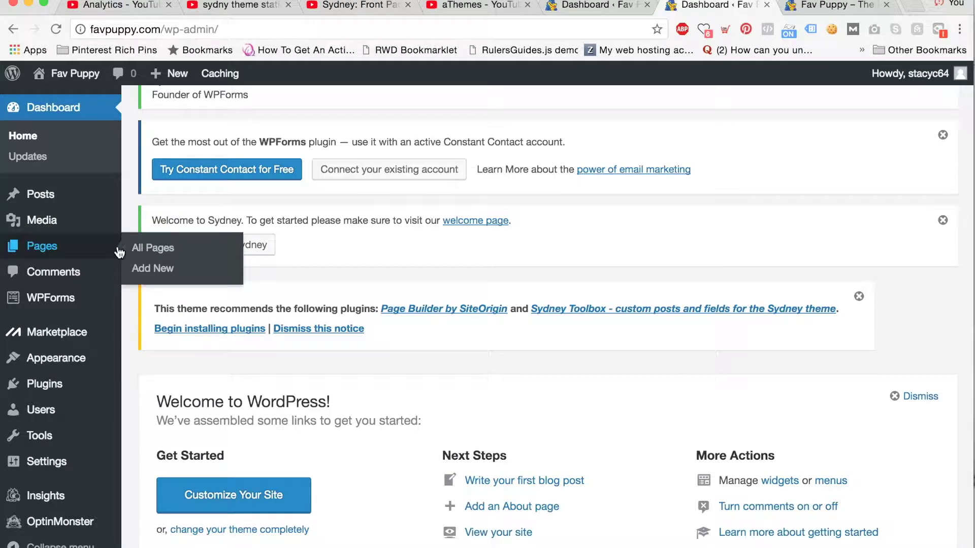
pyautogui.click(139, 250)
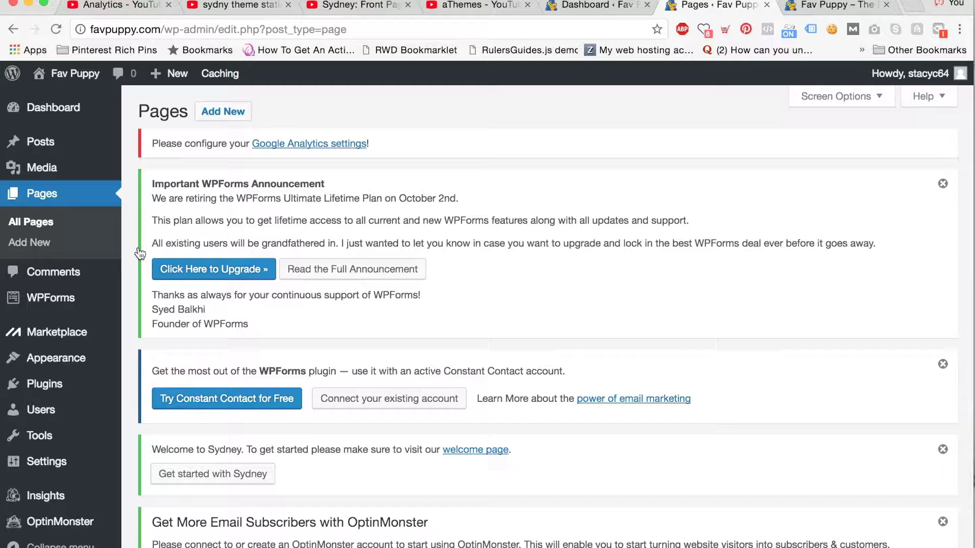
pyautogui.click(228, 112)
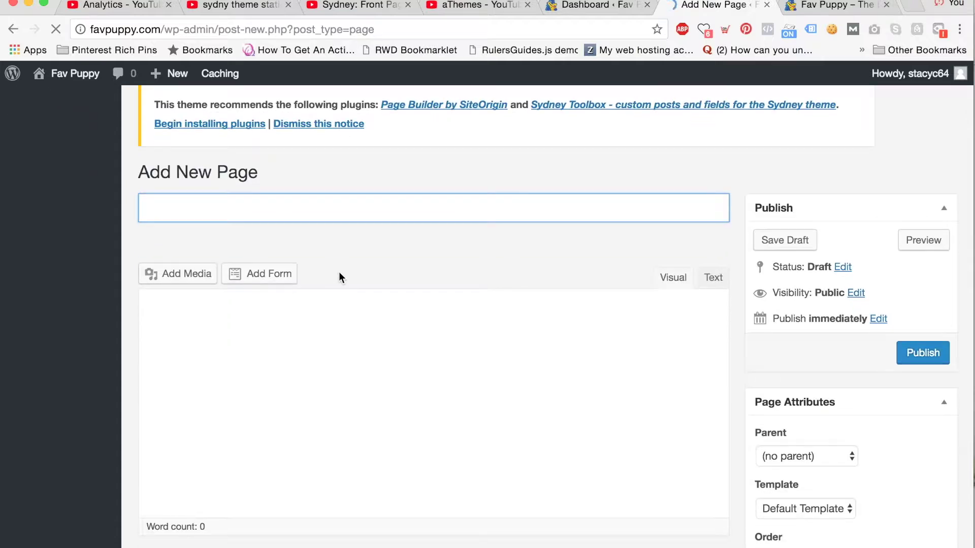
# Title the page 'Front Page', choose the Front Page template, and publish it.
pyautogui.write('Front')
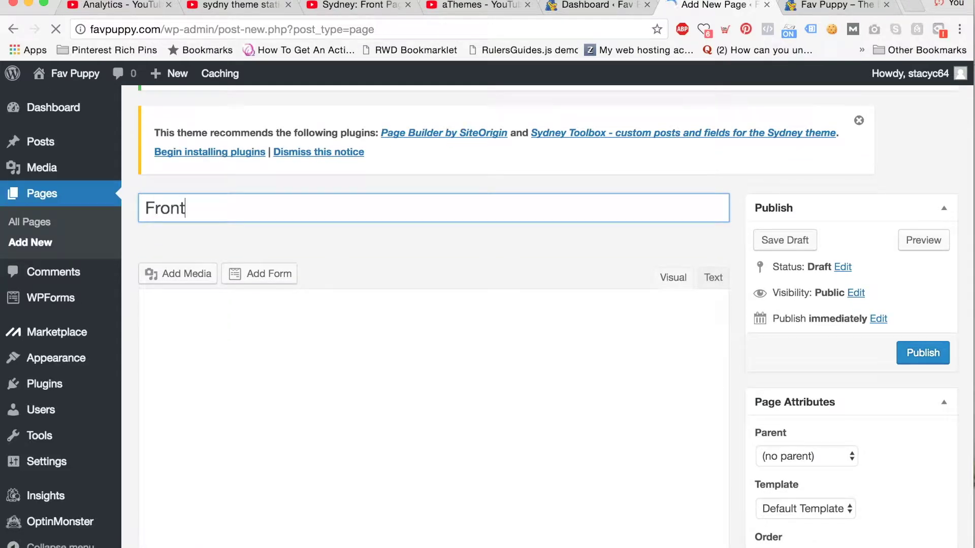
pyautogui.write(' Page')
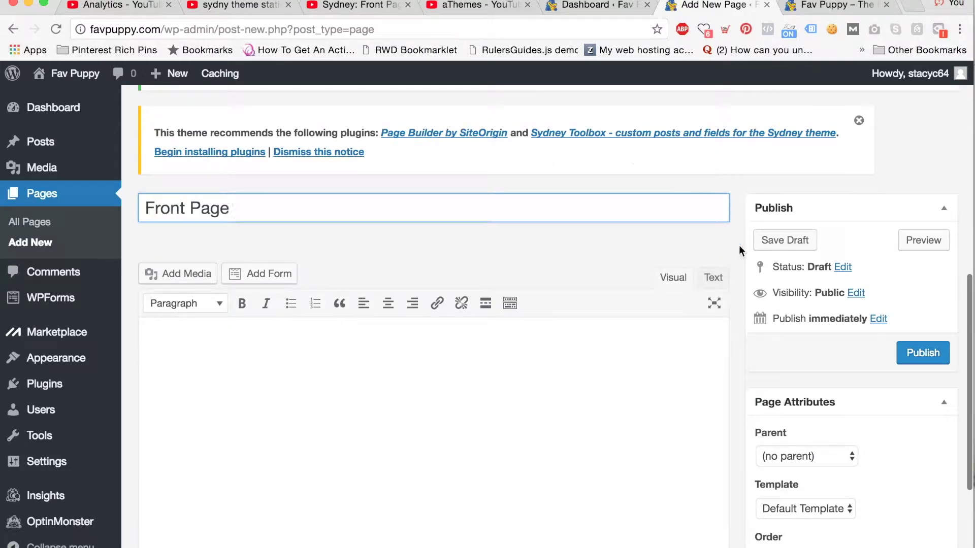
pyautogui.scroll(-2, 753, 285)
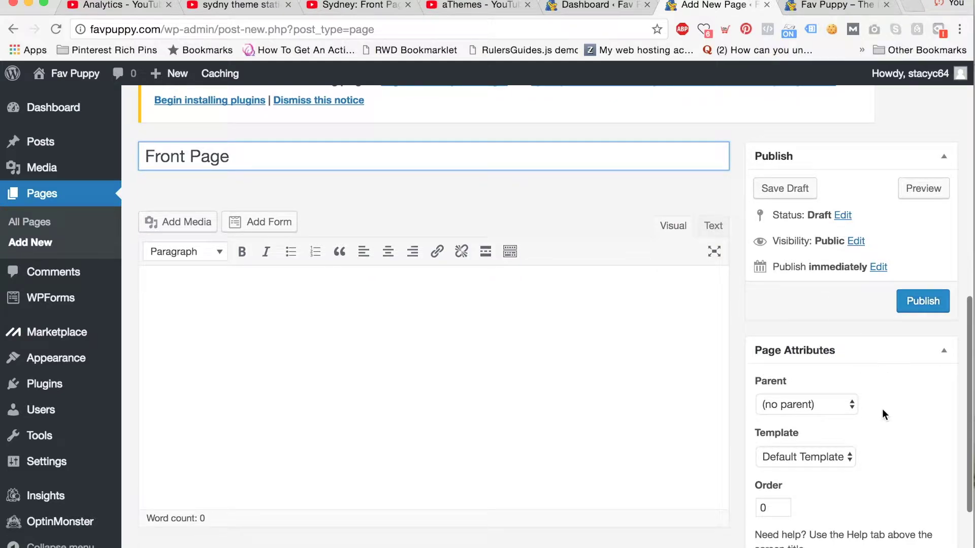
pyautogui.click(848, 458)
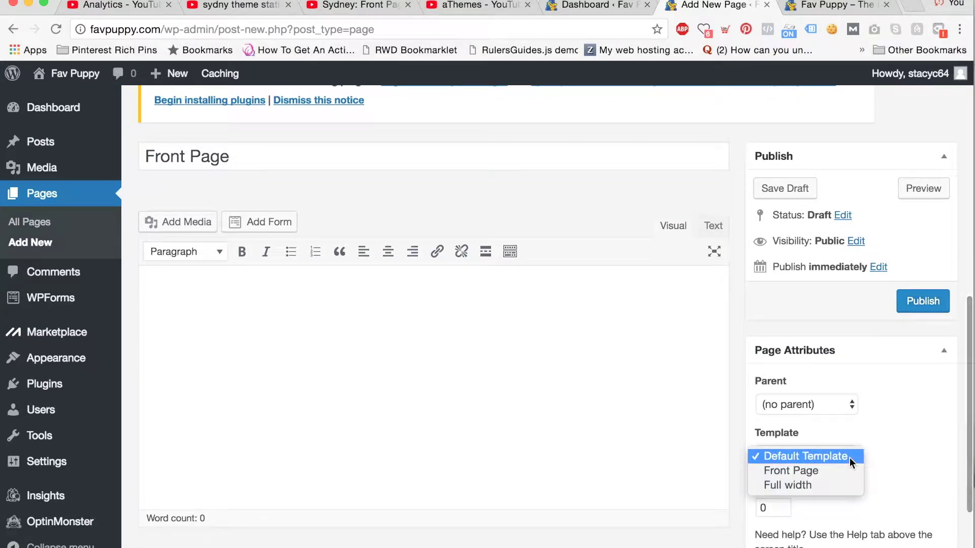
pyautogui.press('Escape')
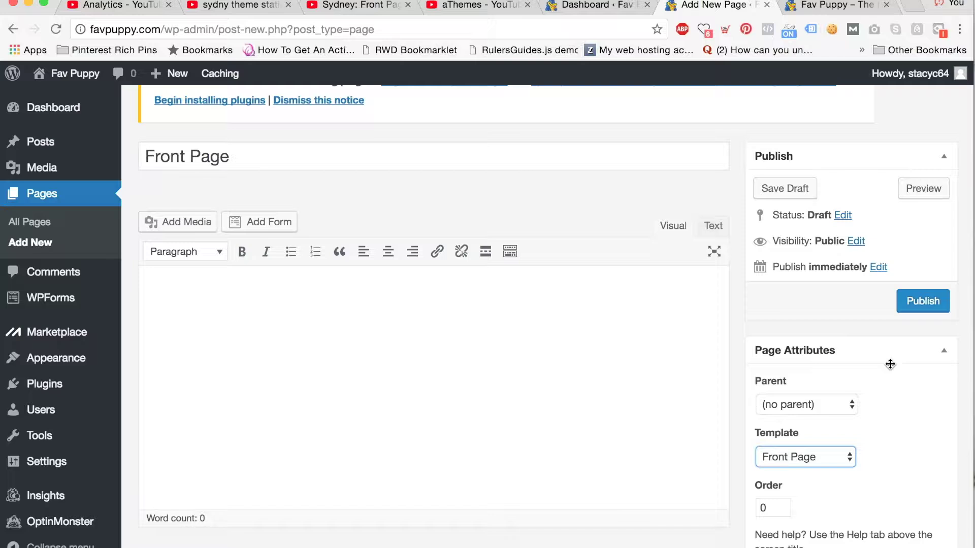
pyautogui.click(922, 302)
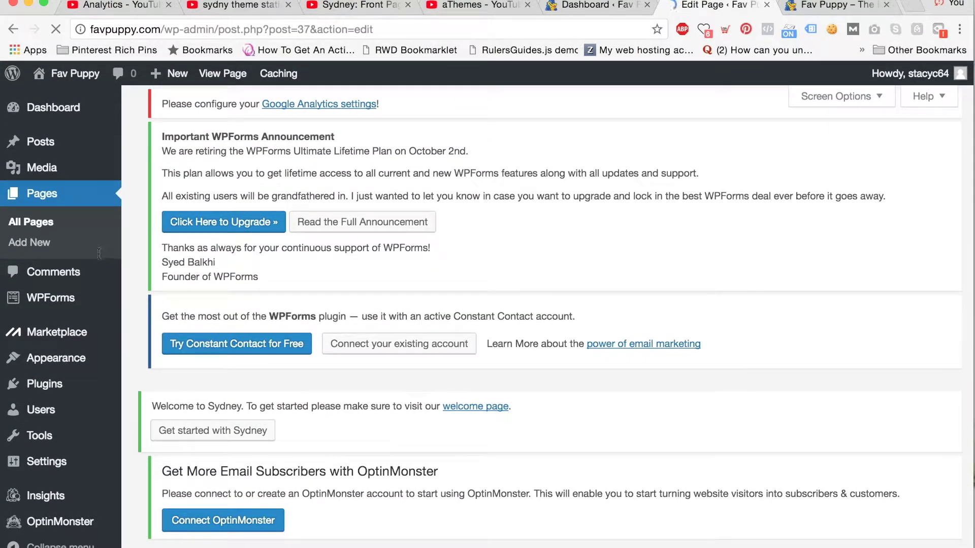
# Add a new page titled 'Blog' with the Default Template and publish it.
pyautogui.click(23, 224)
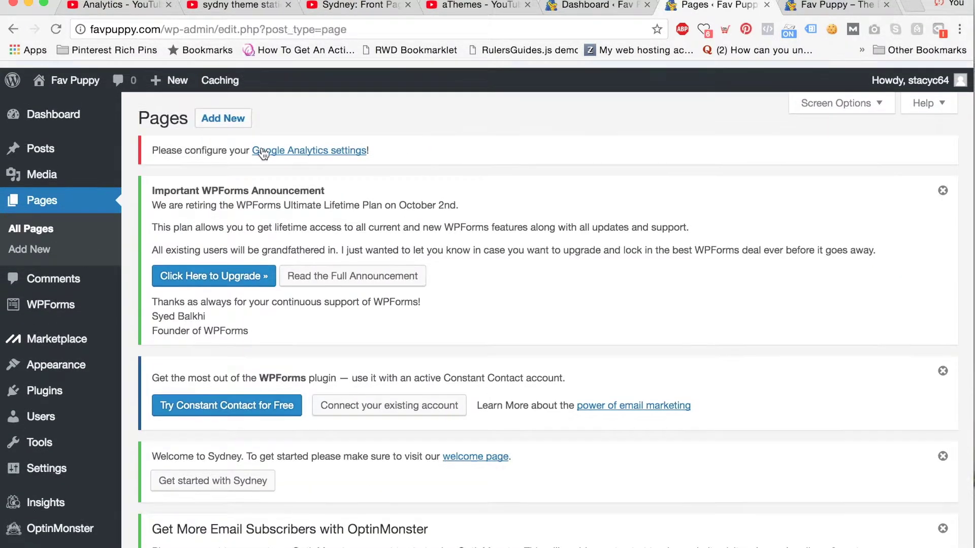
pyautogui.click(232, 115)
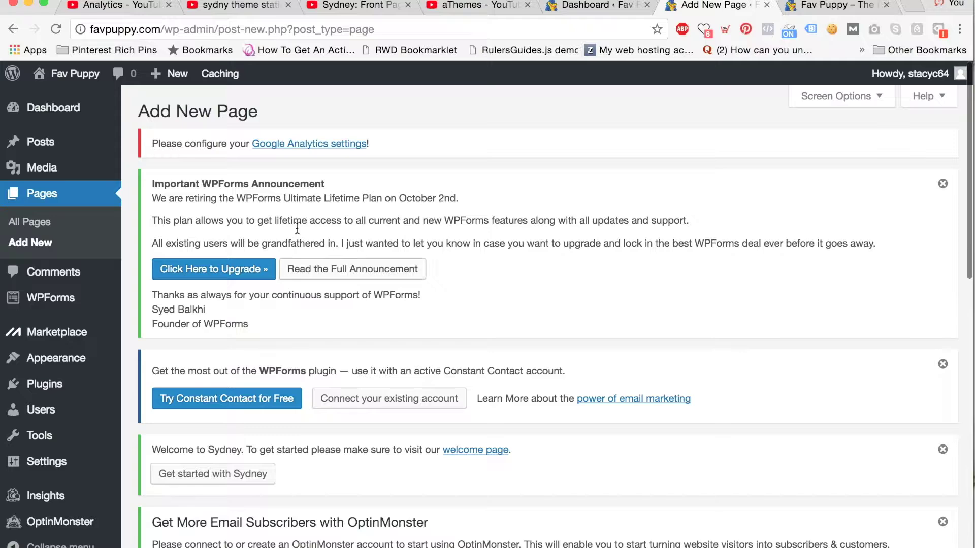
pyautogui.scroll(-10, 302, 213)
pyautogui.write('Blog')
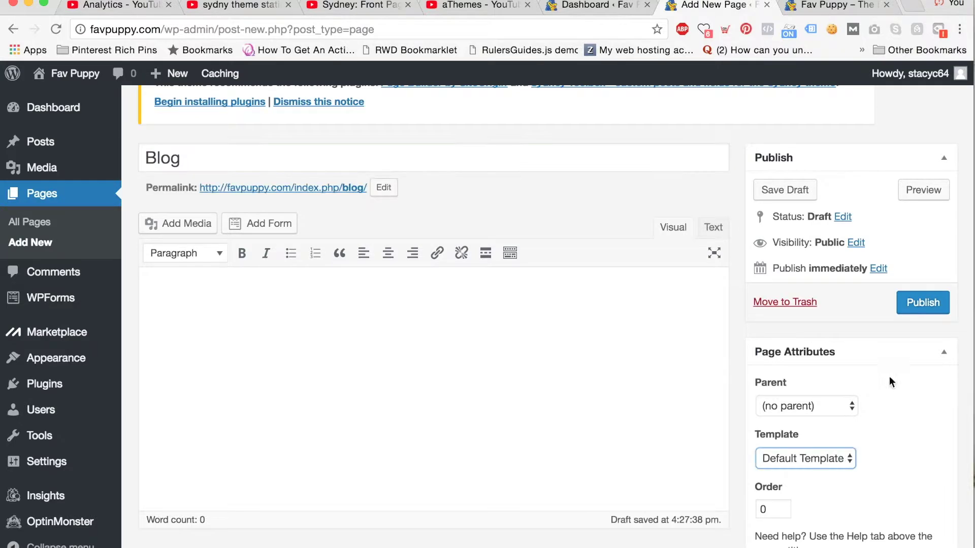
pyautogui.click(911, 307)
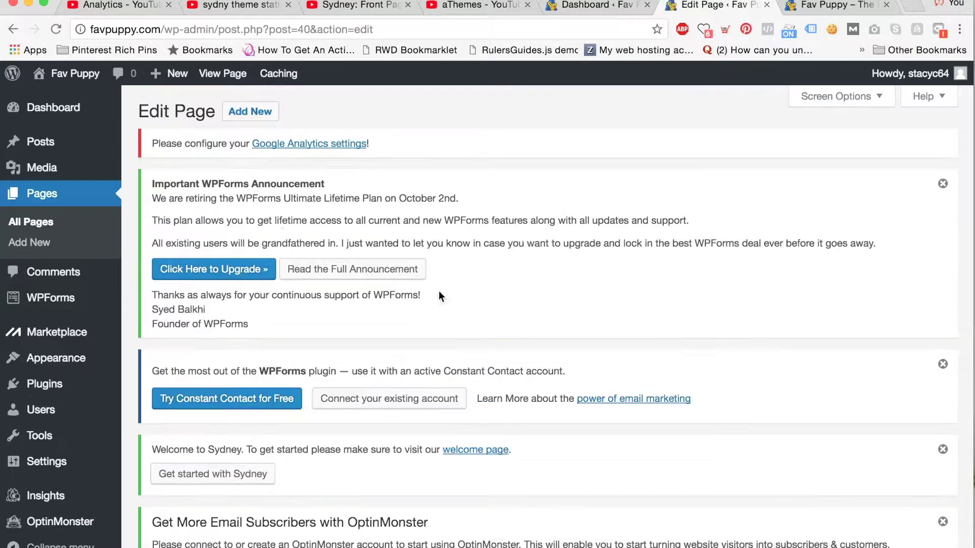
pyautogui.click(66, 114)
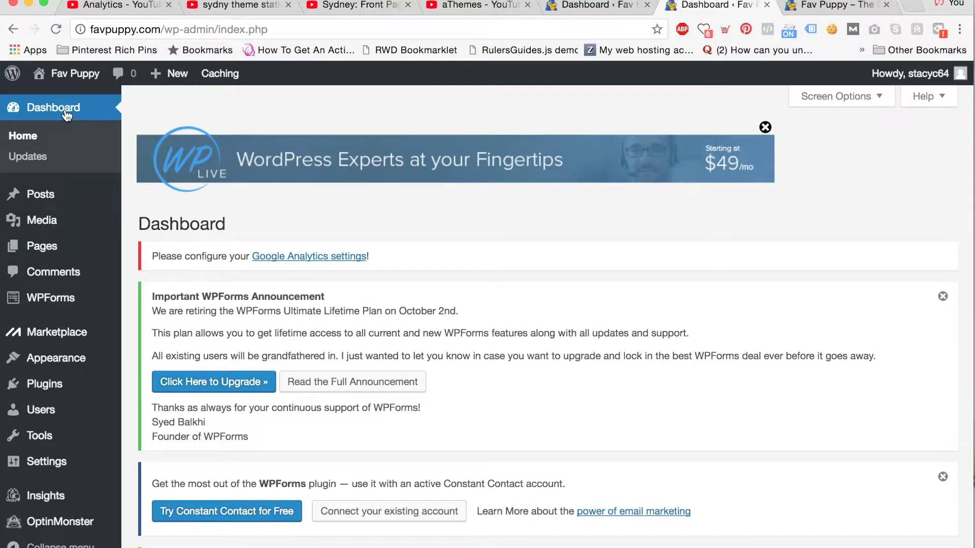
# Open the Customizer's Static Front Page section.
pyautogui.scroll(-10, 261, 212)
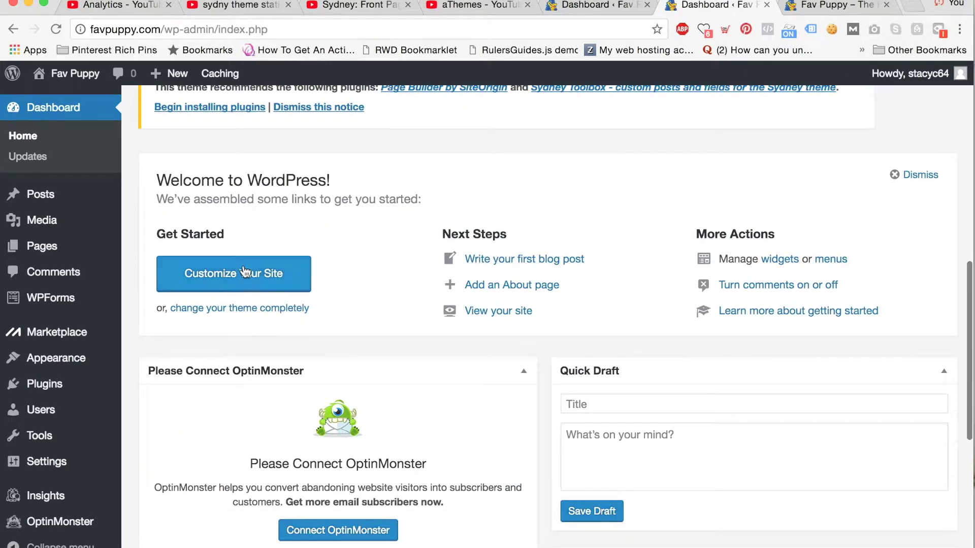
pyautogui.click(242, 273)
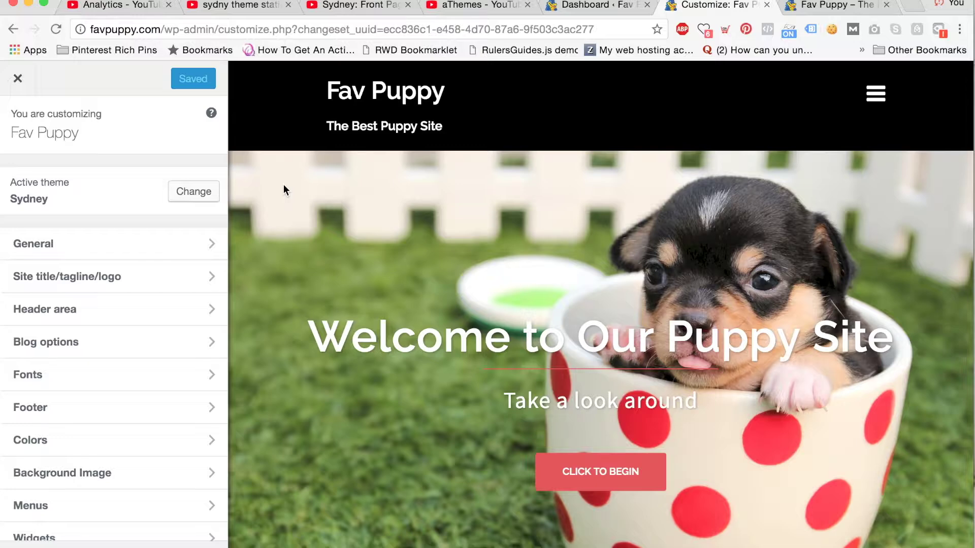
pyautogui.scroll(-5, 147, 350)
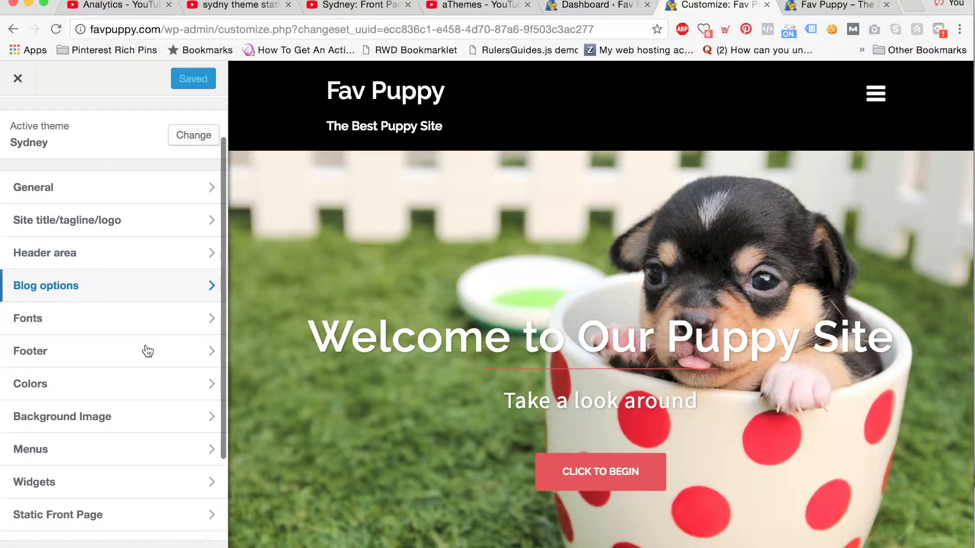
pyautogui.scroll(-1, 148, 350)
pyautogui.click(133, 424)
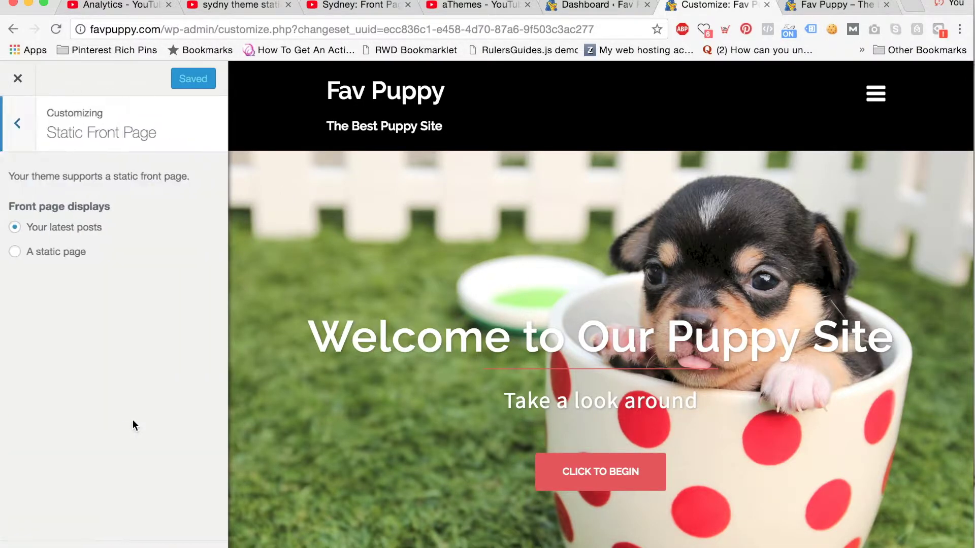
# Set Front Page as the static homepage and Blog as posts page, publish, and reload the live site.
pyautogui.click(74, 253)
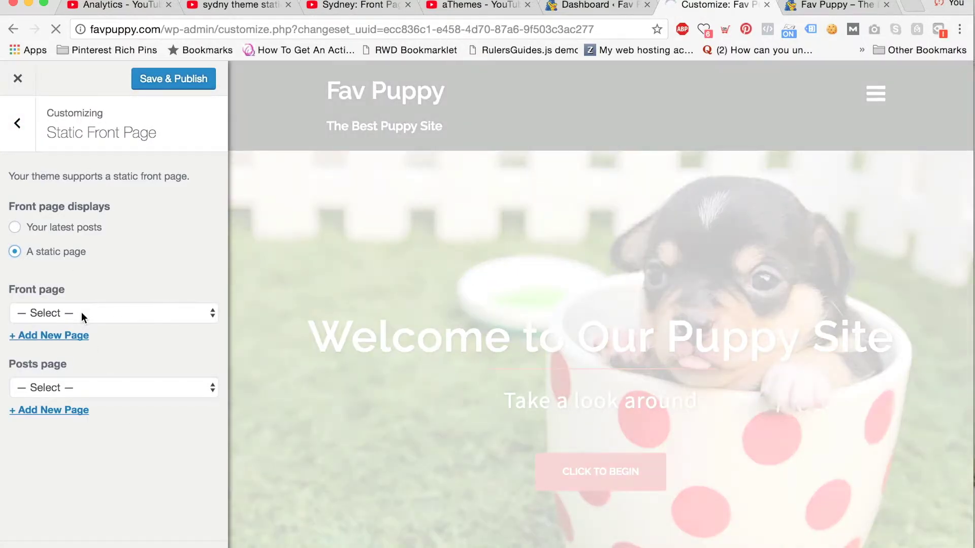
pyautogui.click(81, 312)
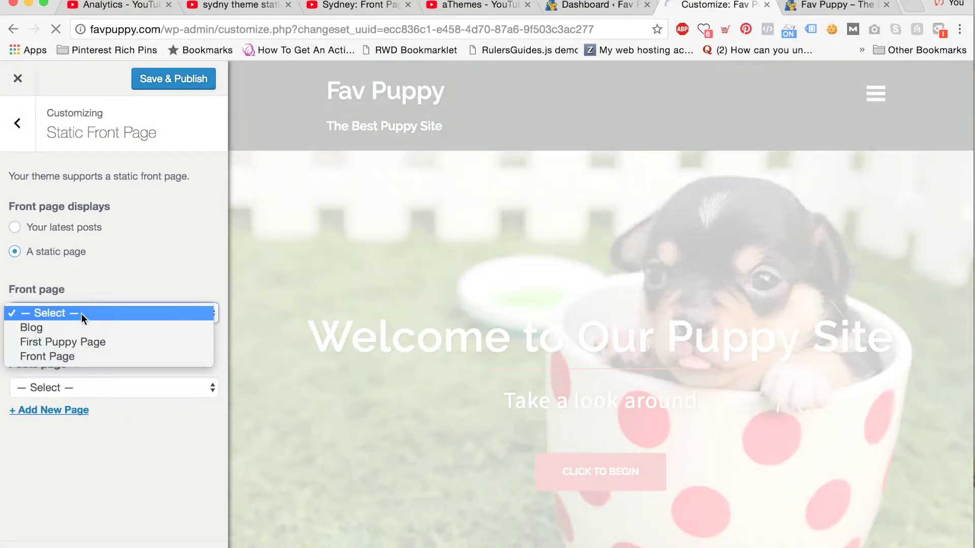
pyautogui.press('Escape')
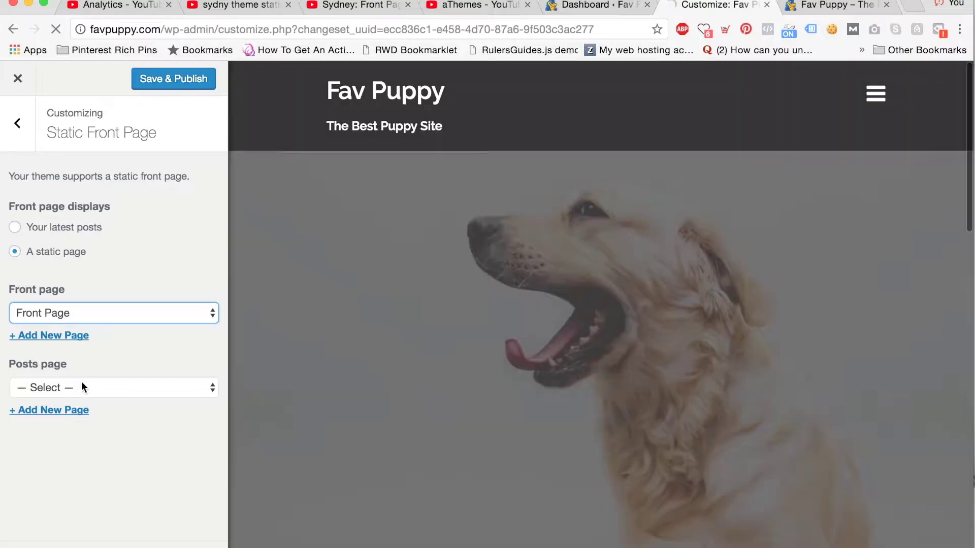
pyautogui.click(81, 382)
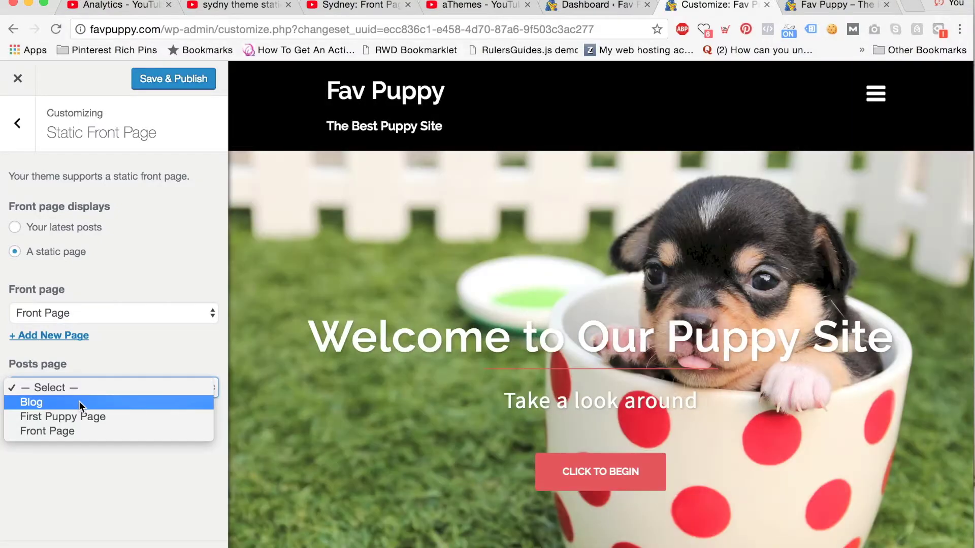
pyautogui.click(78, 402)
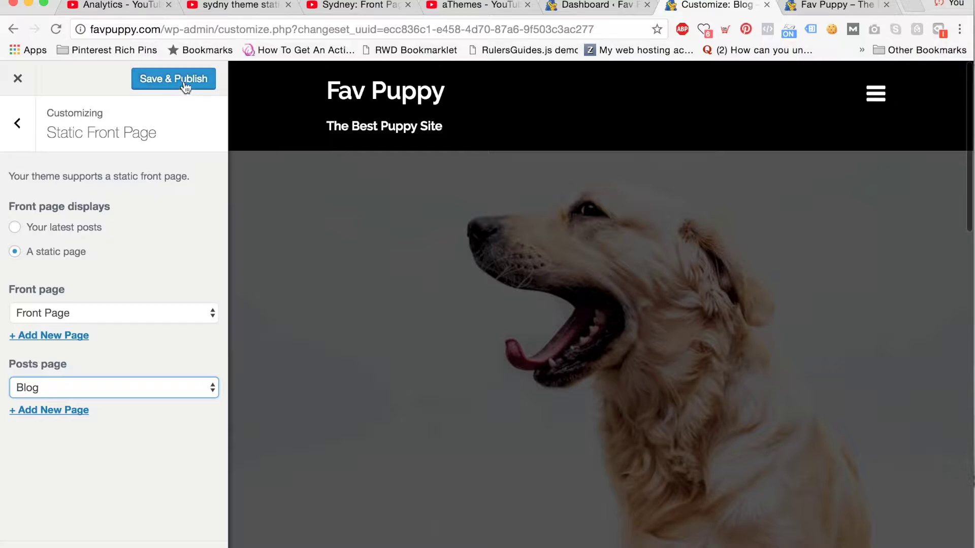
pyautogui.click(185, 86)
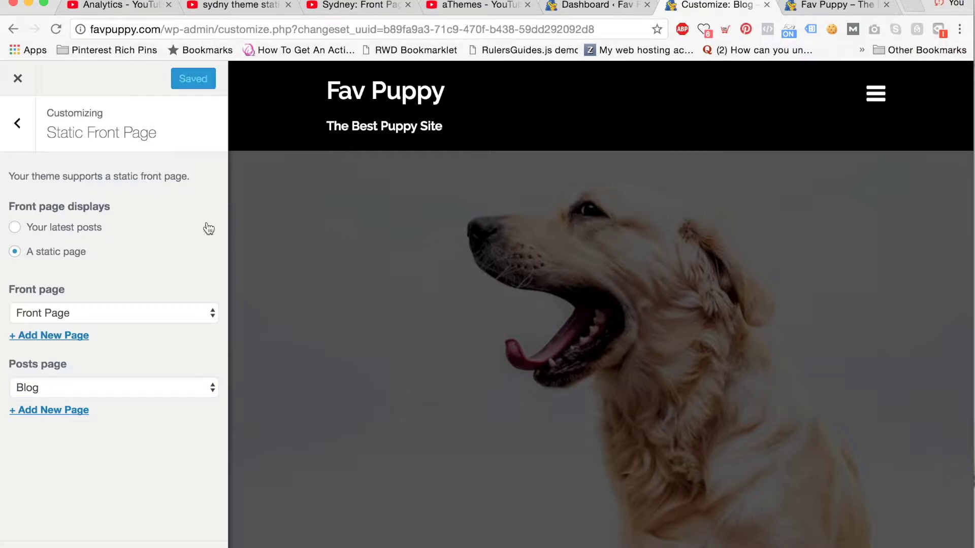
pyautogui.click(812, 6)
pyautogui.press('super+r')
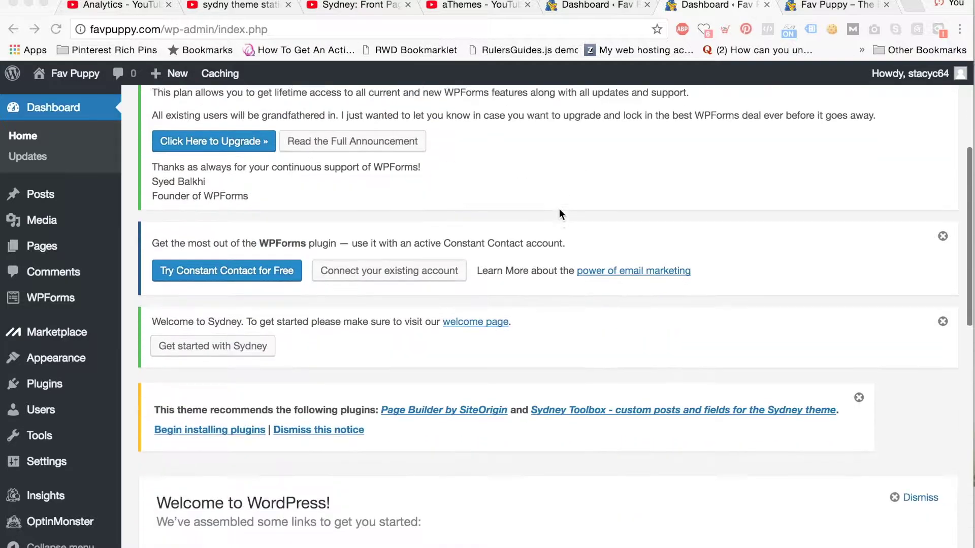
# Install and activate Page Builder by SiteOrigin 2.5.12 from the theme's recommended-plugin notice.
pyautogui.scroll(-4, 559, 209)
pyautogui.scroll(-1, 560, 210)
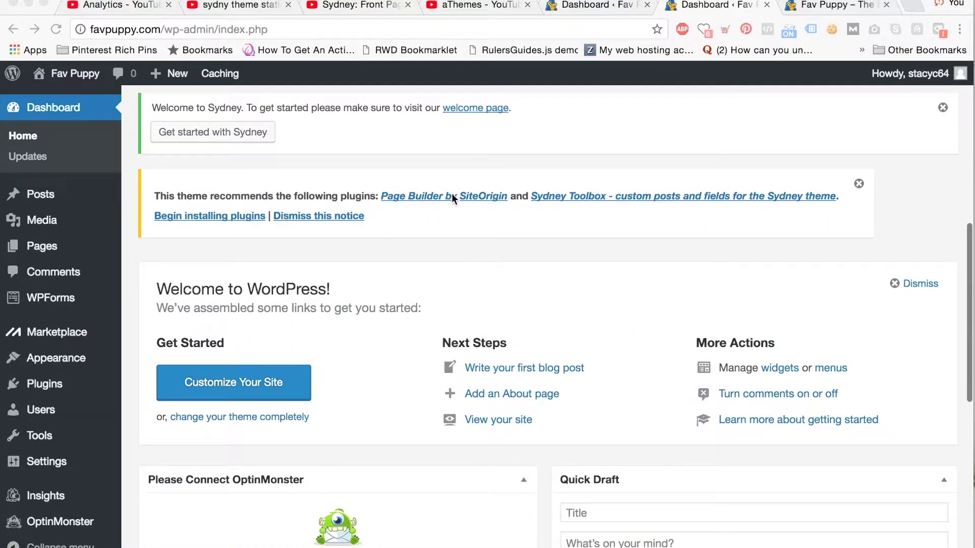
pyautogui.click(452, 198)
pyautogui.click(451, 202)
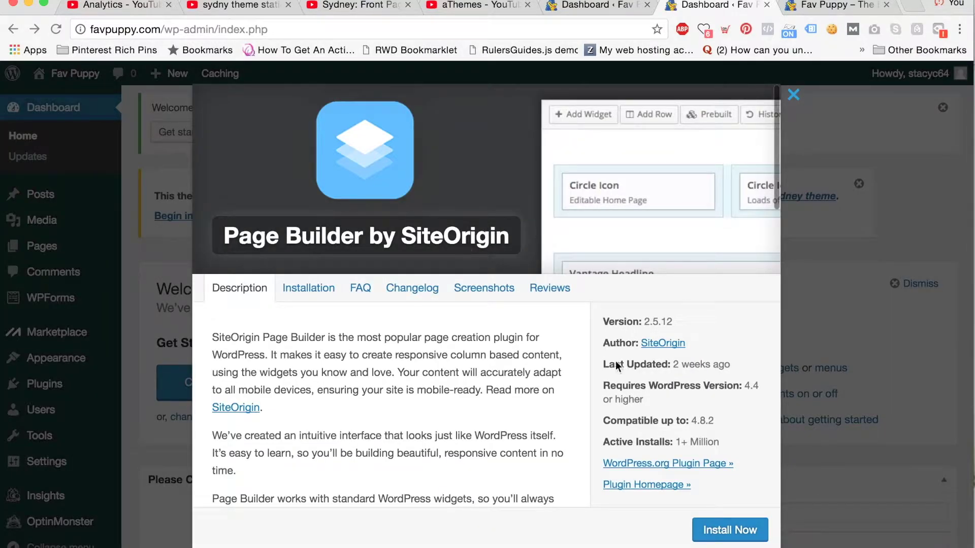
pyautogui.click(722, 533)
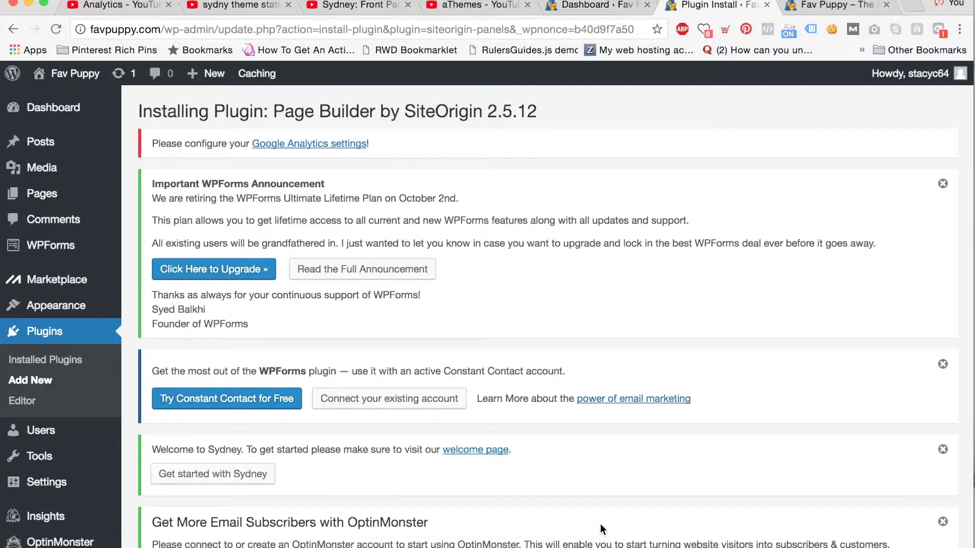
pyautogui.scroll(-4, 600, 524)
pyautogui.scroll(-3, 600, 524)
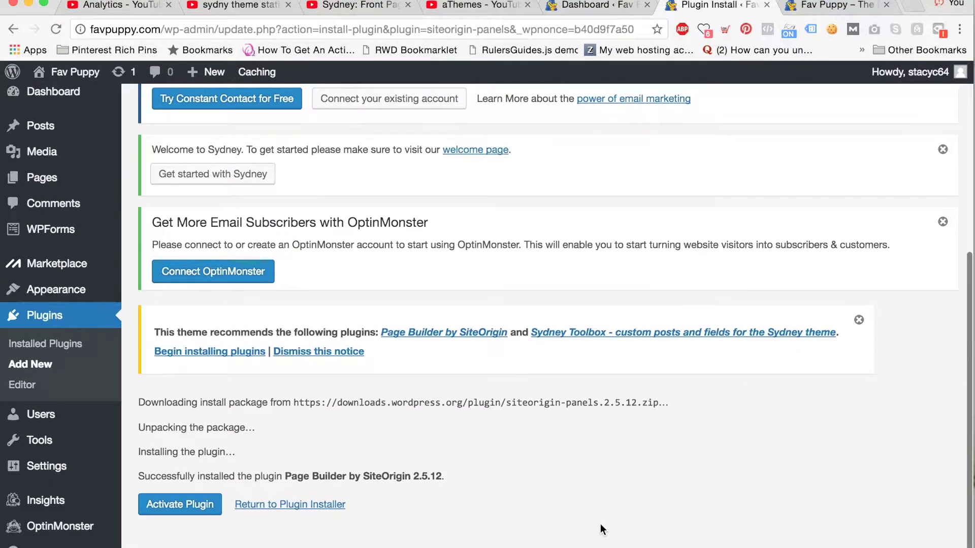
pyautogui.click(192, 507)
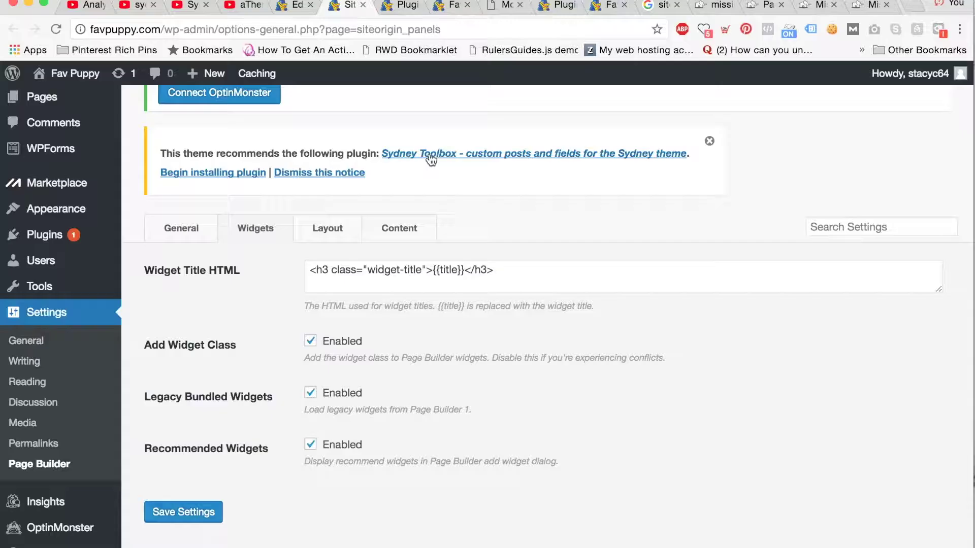
# Install and activate the Sydney Toolbox 1.01 plugin from its details page.
pyautogui.click(429, 154)
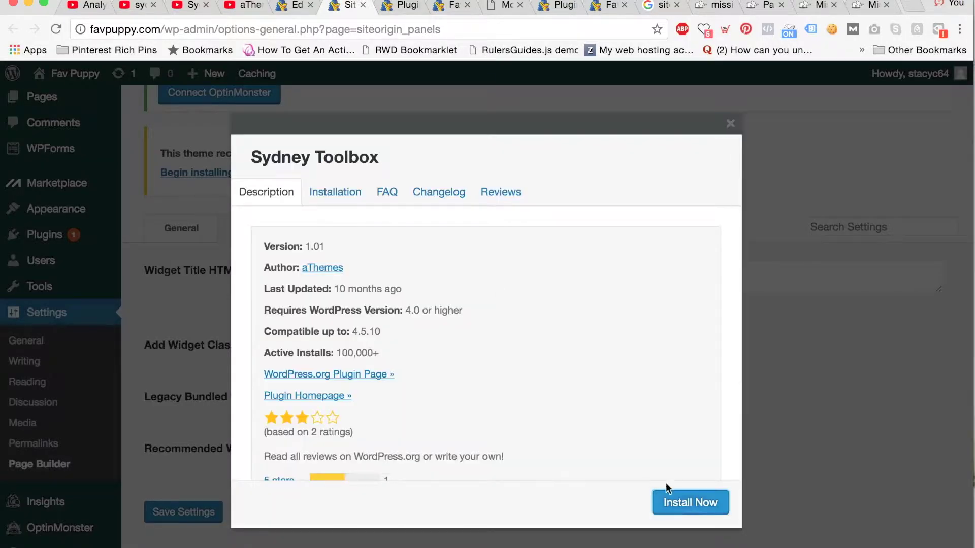
pyautogui.click(679, 513)
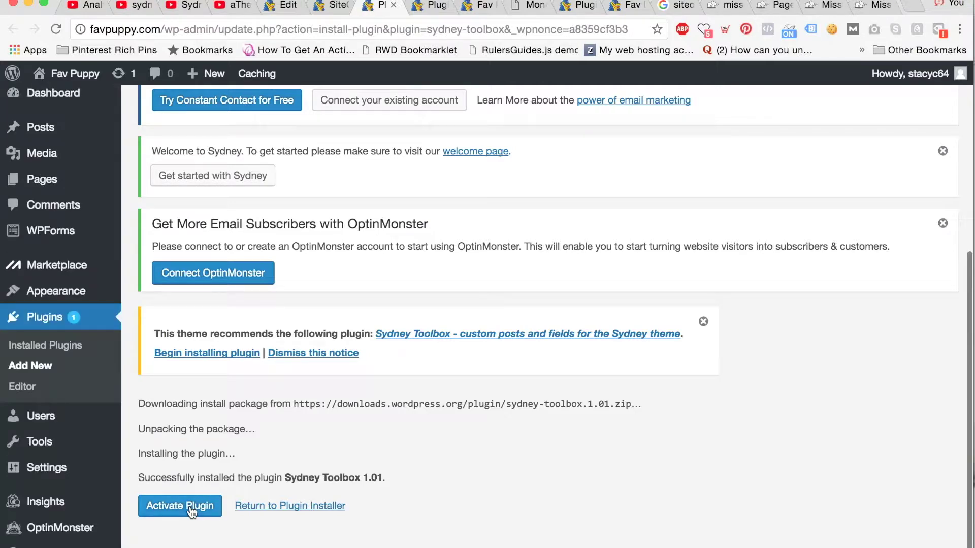
pyautogui.click(191, 510)
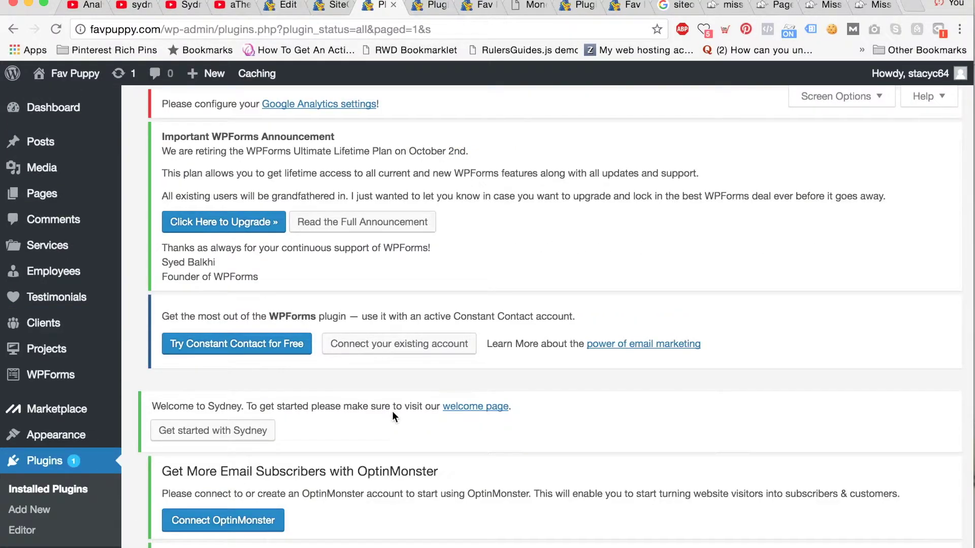
pyautogui.scroll(-5, 392, 410)
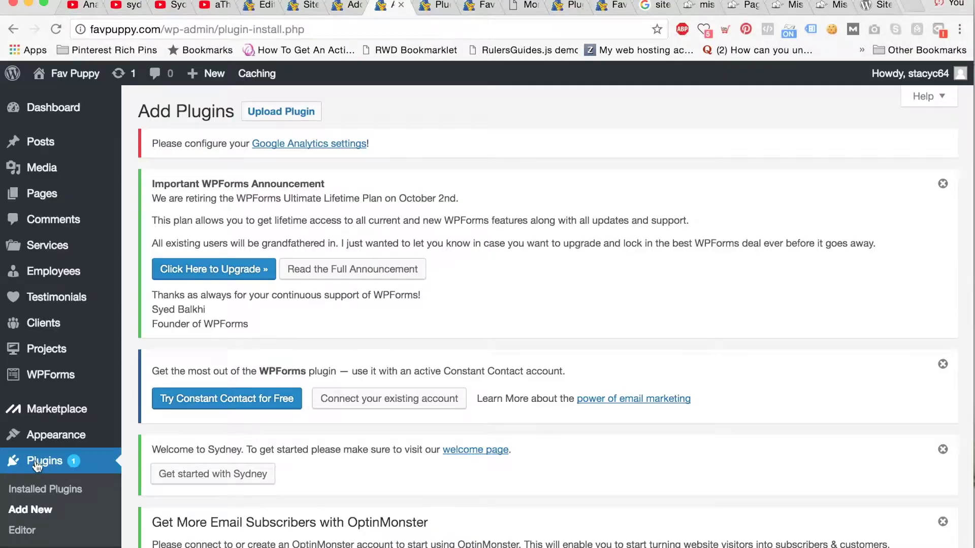
# Search the plugin directory for SiteOrigin Widgets Bundle, then install and activate it.
pyautogui.scroll(-7, 428, 409)
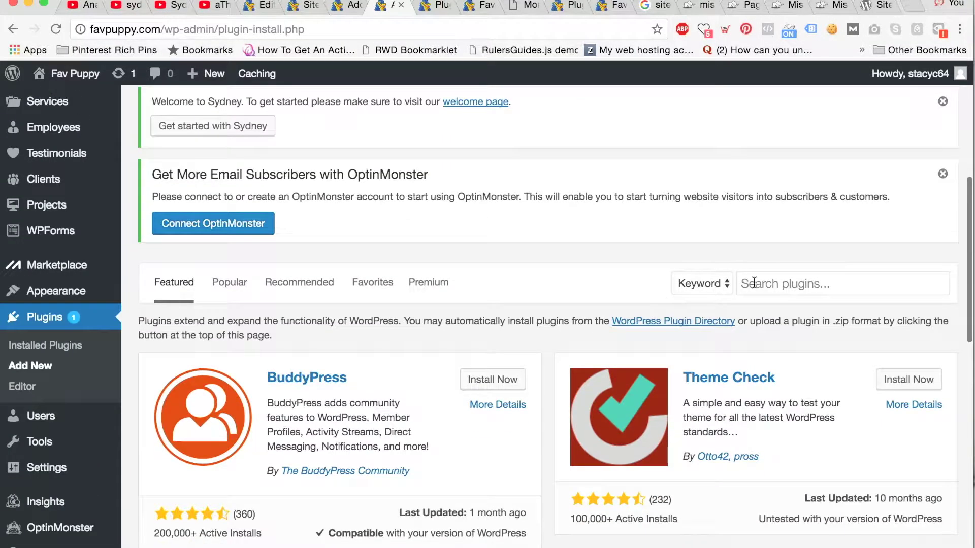
pyautogui.click(754, 283)
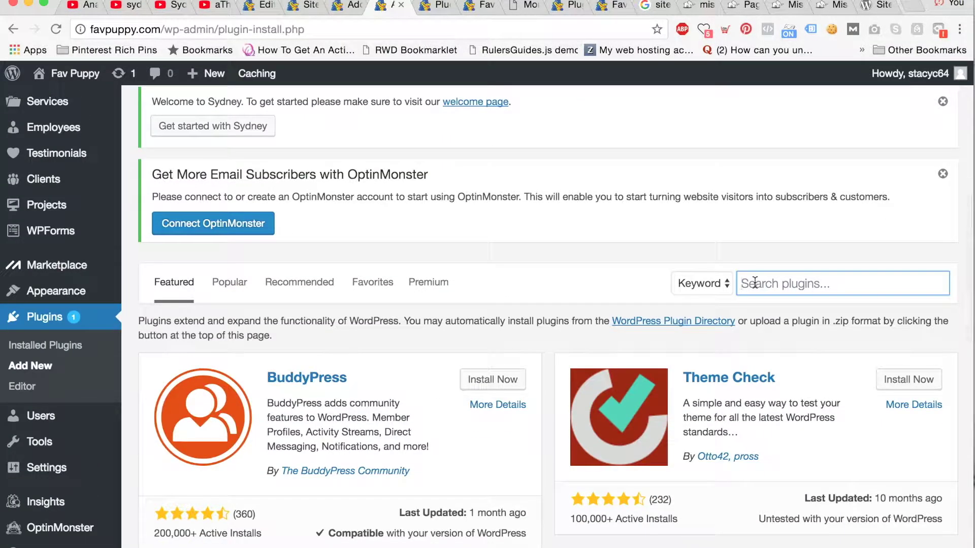
pyautogui.write('SiteOrigin Widgets Bundle')
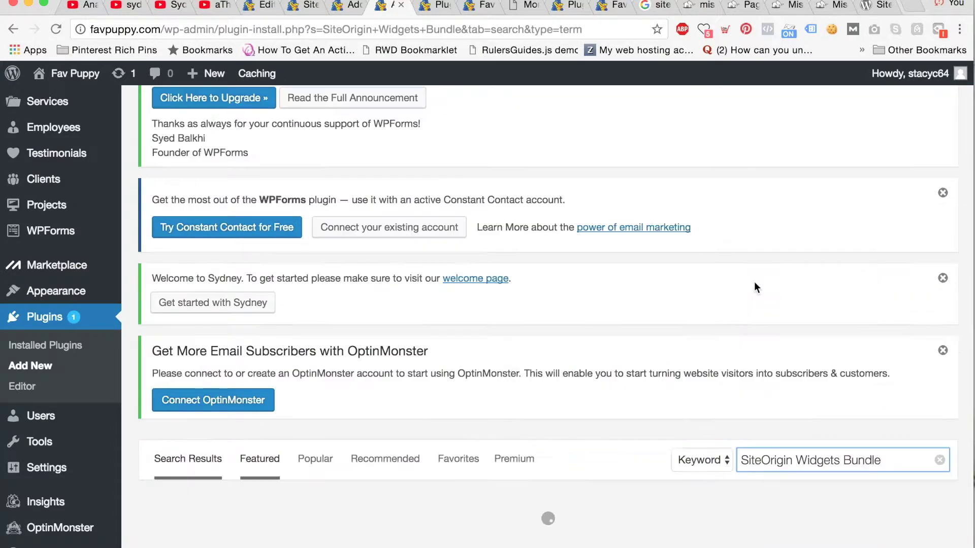
pyautogui.scroll(-5, 697, 282)
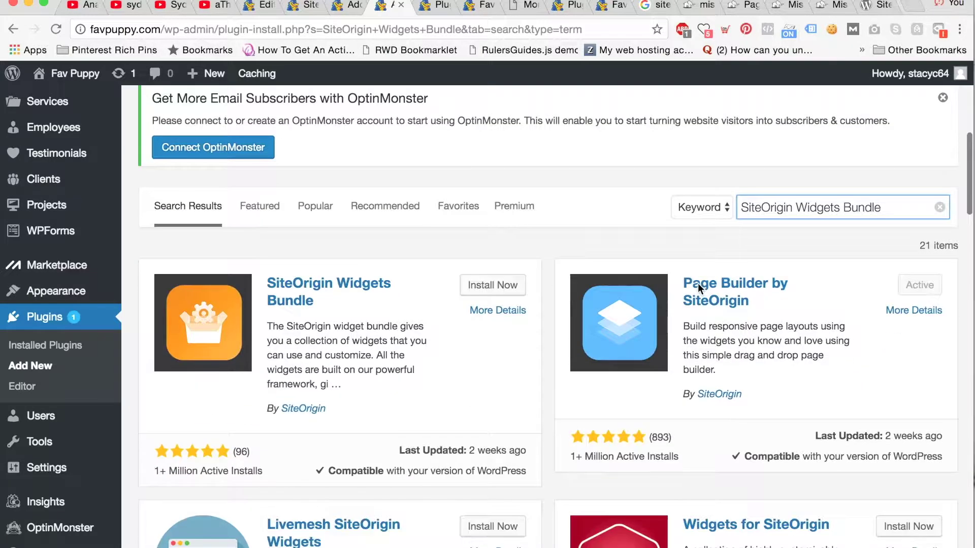
pyautogui.click(504, 287)
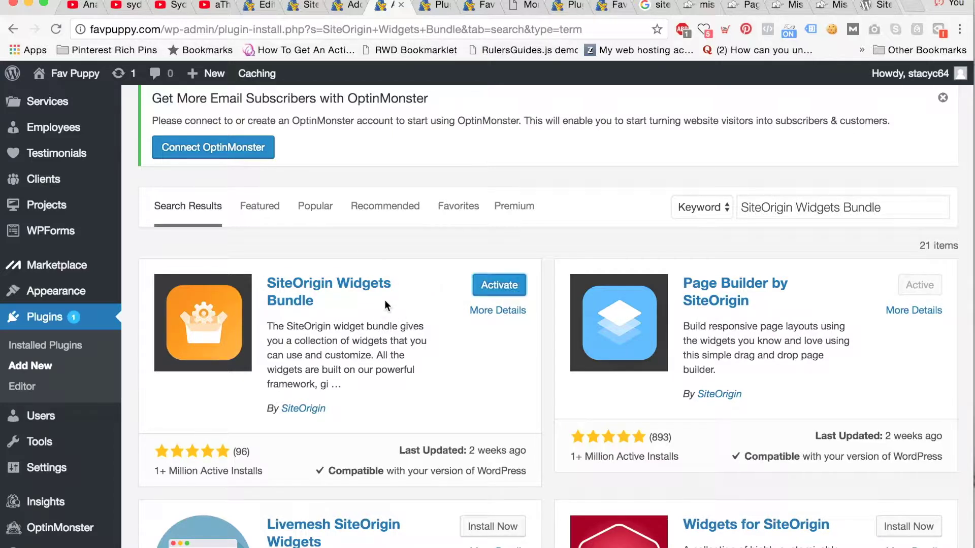
pyautogui.click(486, 293)
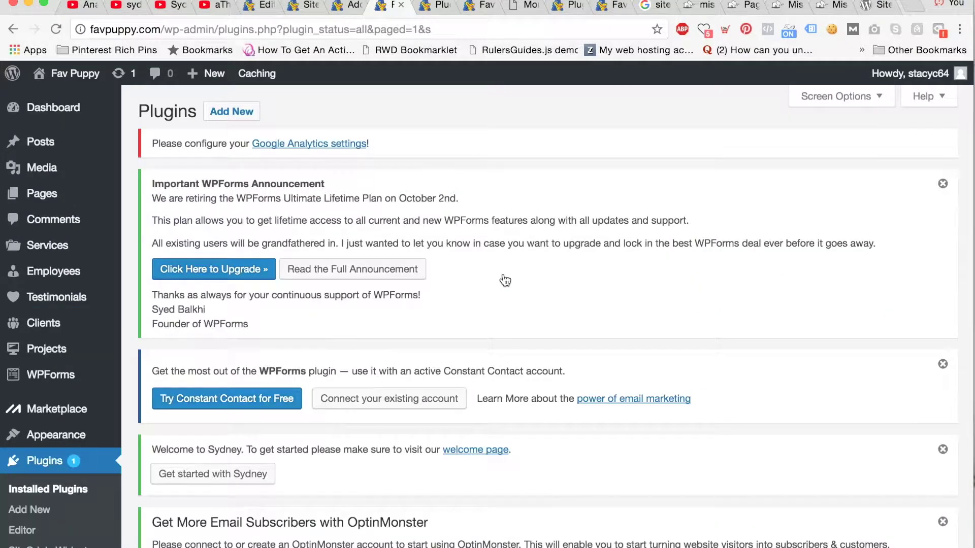
pyautogui.scroll(-5, 505, 280)
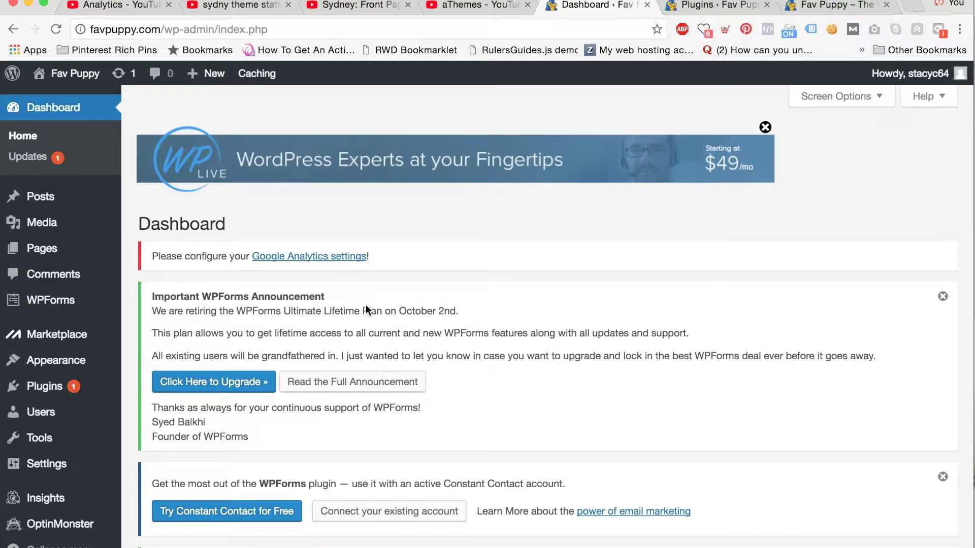
# Open the site's front page for editing and switch it to Page Builder.
pyautogui.scroll(-3, 366, 305)
pyautogui.scroll(-5, 365, 304)
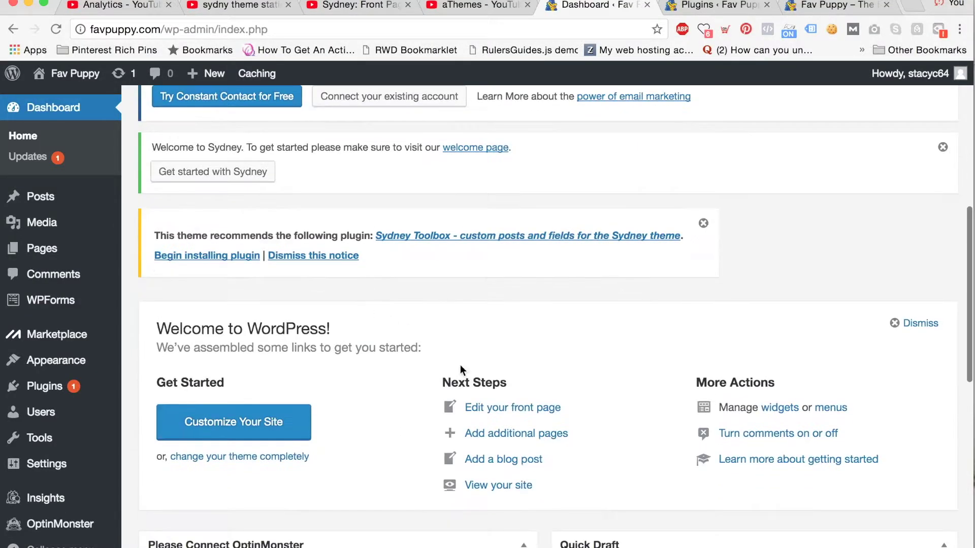
pyautogui.click(499, 411)
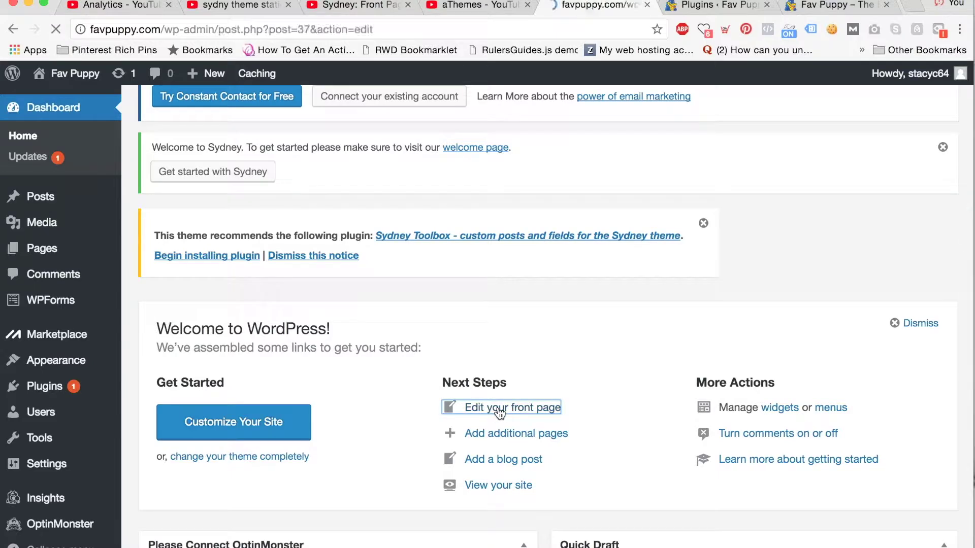
pyautogui.scroll(-5, 534, 328)
pyautogui.scroll(-5, 534, 325)
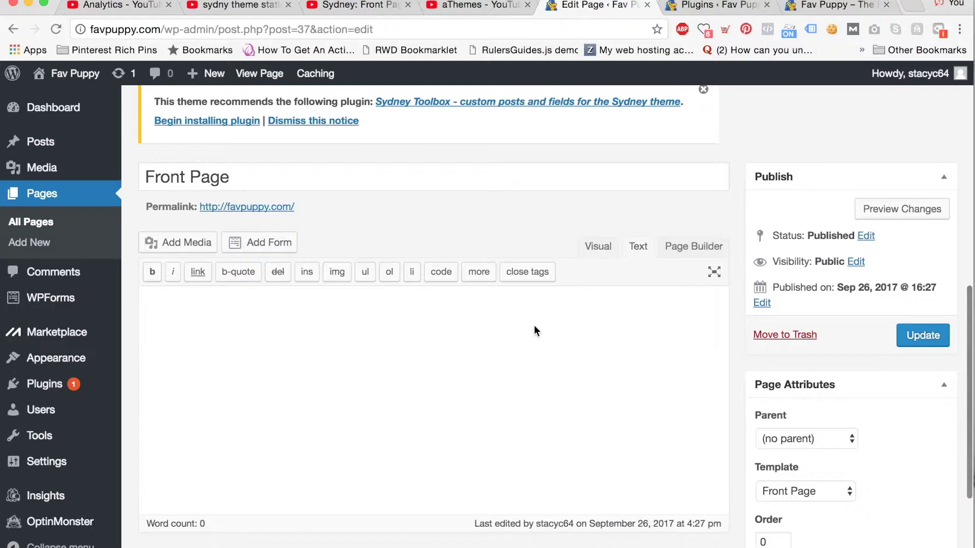
pyautogui.click(694, 244)
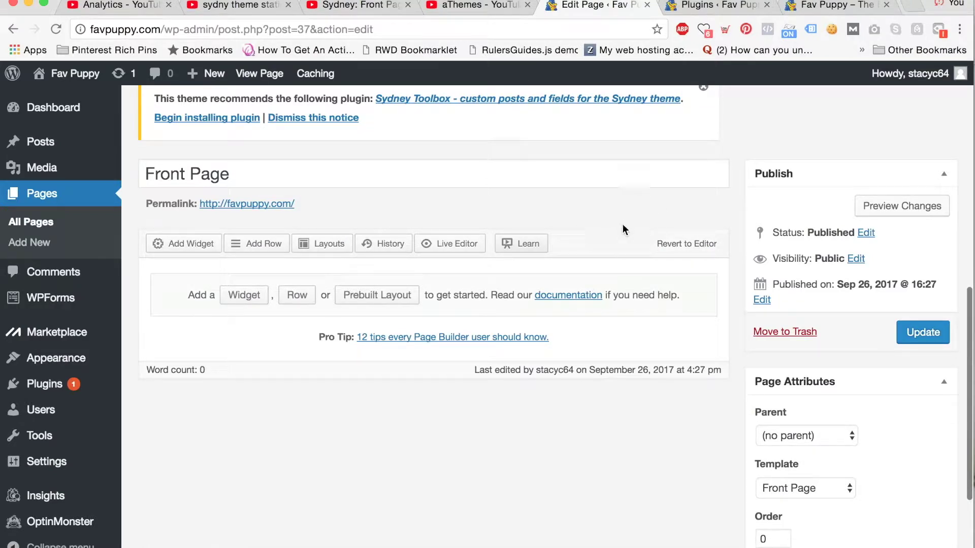
# Preview the Mono prebuilt layout live from the Prebuilt Layout directory.
pyautogui.scroll(-2, 624, 229)
pyautogui.click(391, 179)
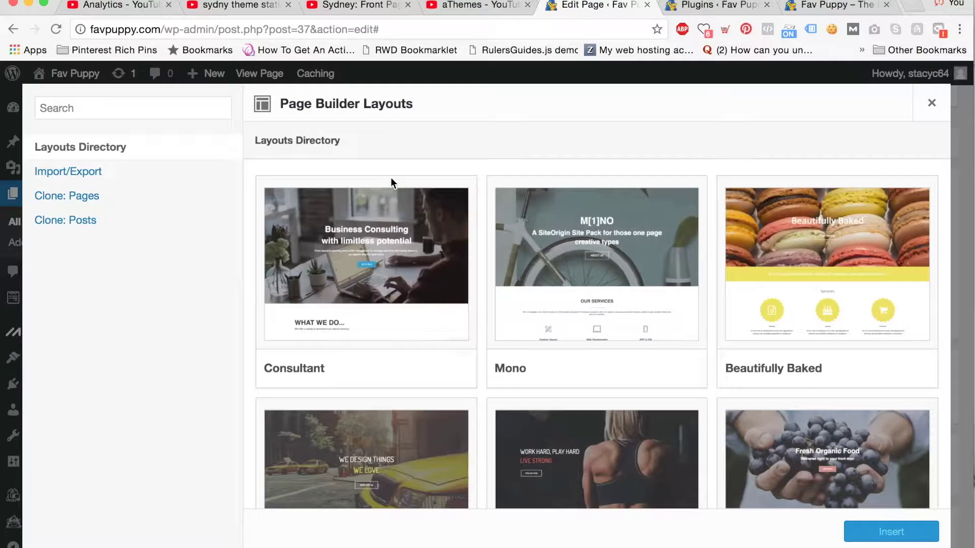
pyautogui.moveTo(670, 373)
pyautogui.click(674, 371)
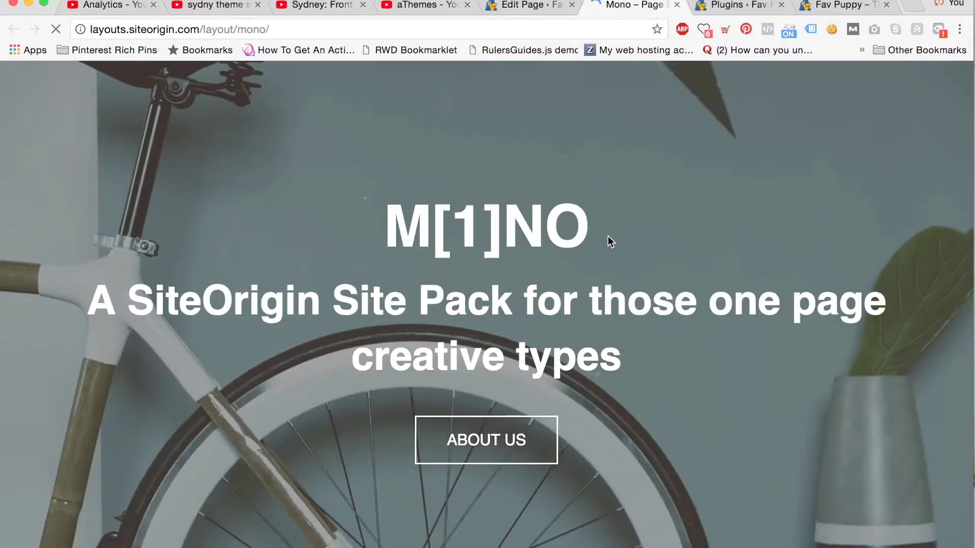
pyautogui.scroll(-8, 607, 236)
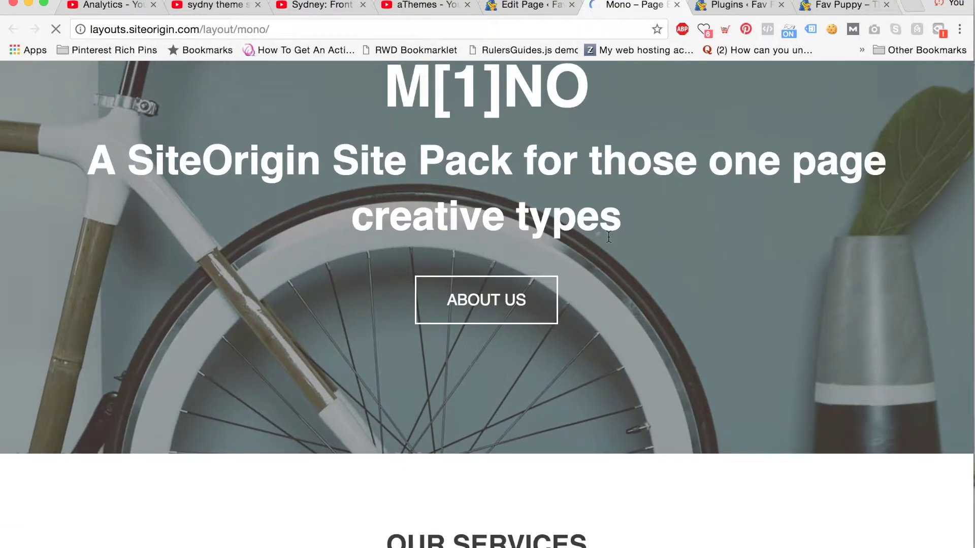
pyautogui.scroll(-20, 607, 236)
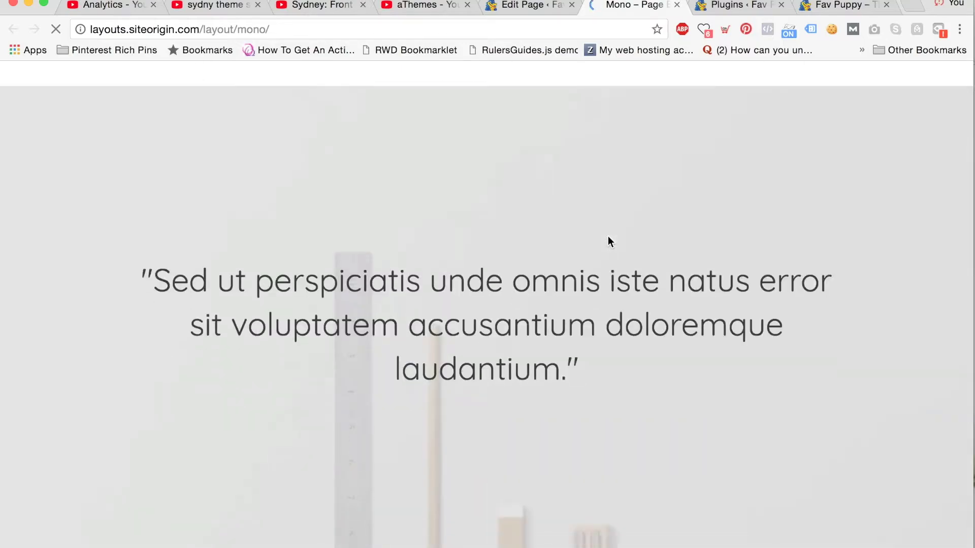
pyautogui.scroll(-8, 609, 237)
pyautogui.scroll(-20, 608, 237)
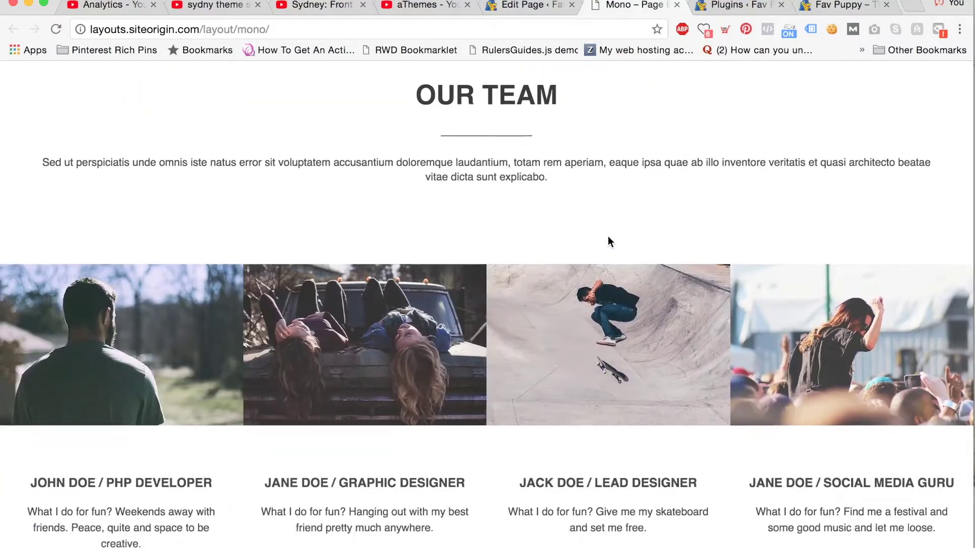
pyautogui.scroll(-8, 608, 237)
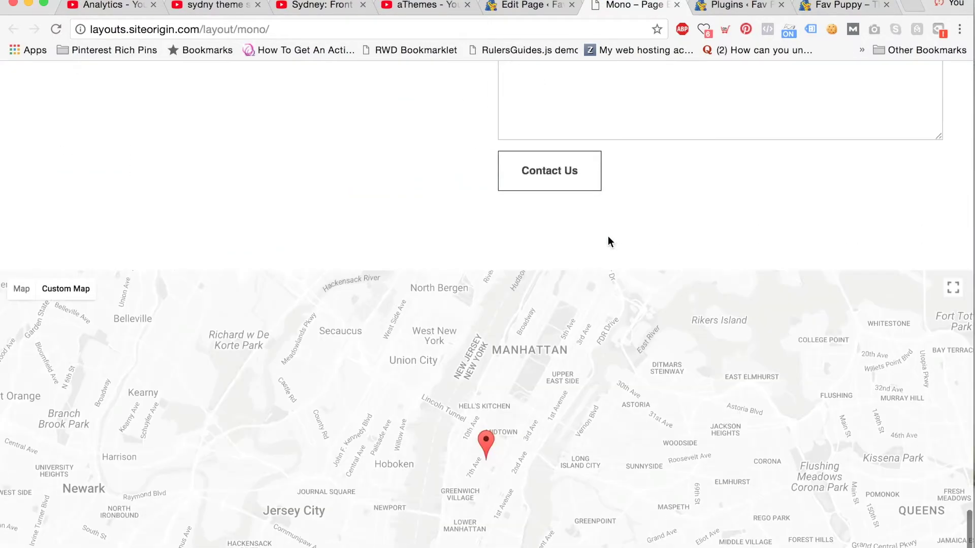
pyautogui.scroll(20, 608, 236)
pyautogui.scroll(20, 608, 236)
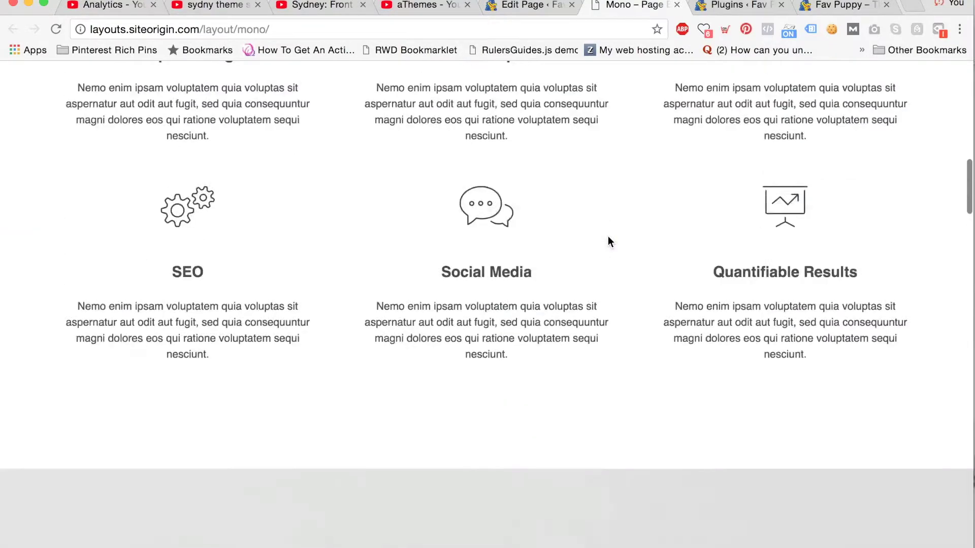
# Insert the Mono layout with Replace current, confirming the Front Page content replacement.
pyautogui.click(528, 6)
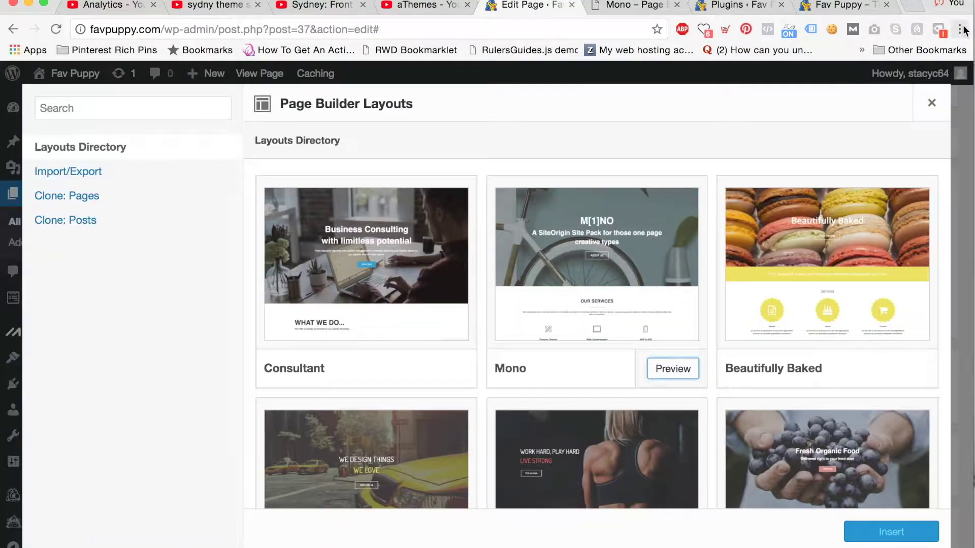
pyautogui.click(602, 284)
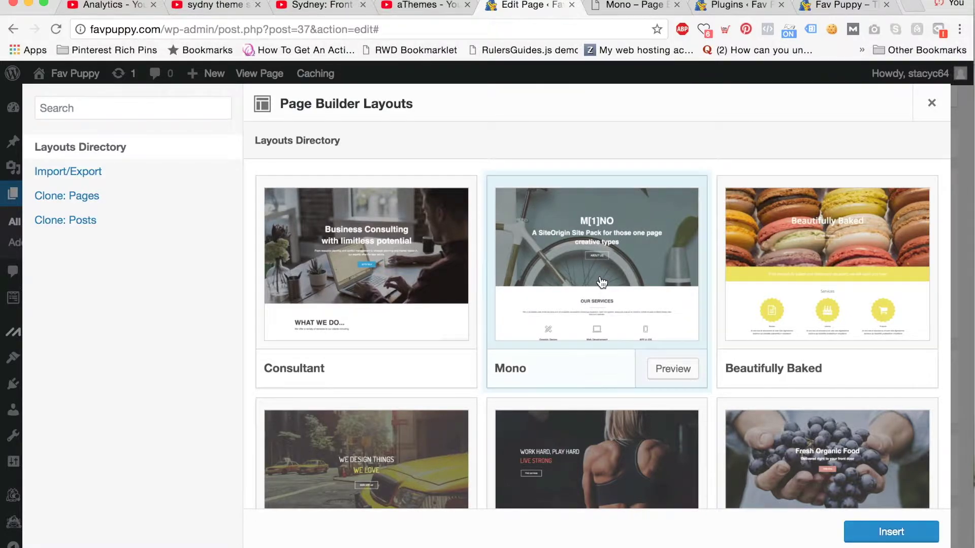
pyautogui.click(873, 537)
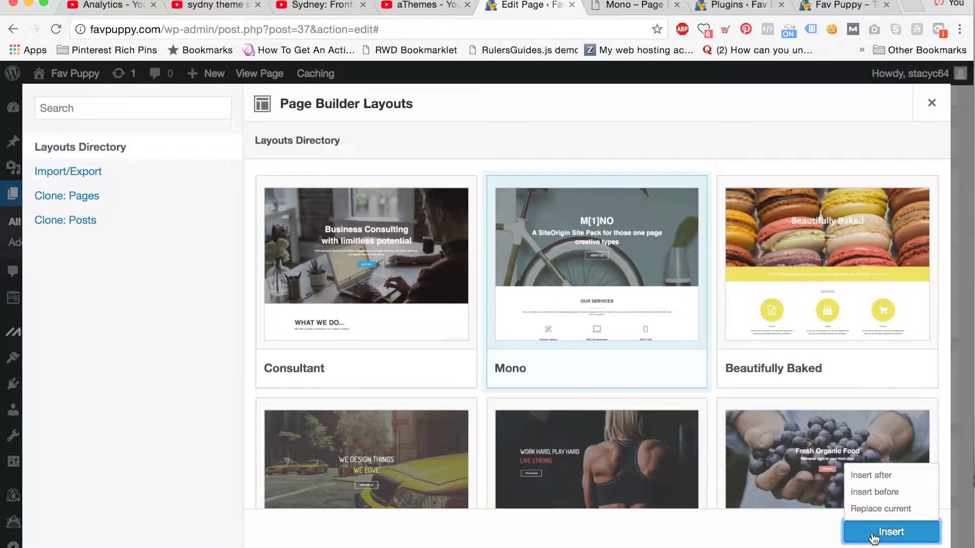
pyautogui.click(875, 510)
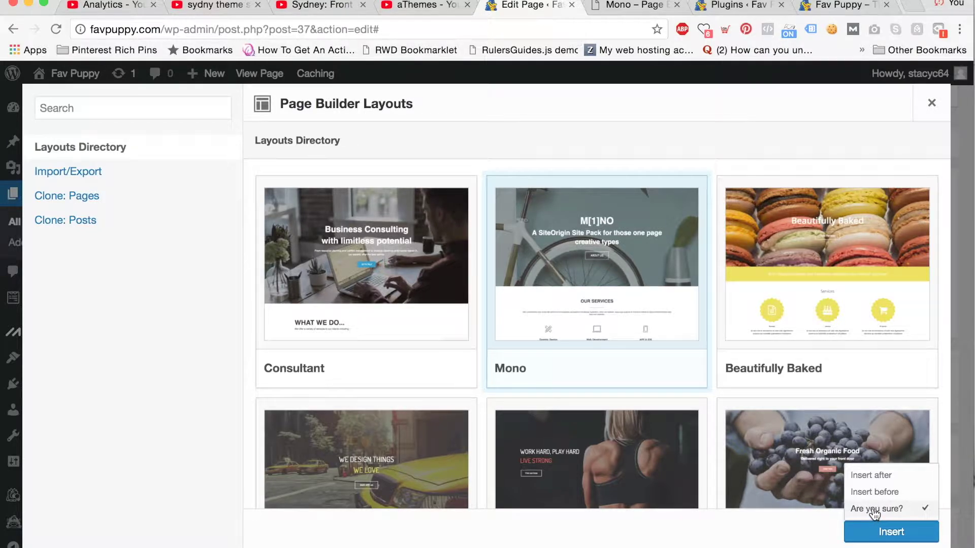
pyautogui.click(873, 510)
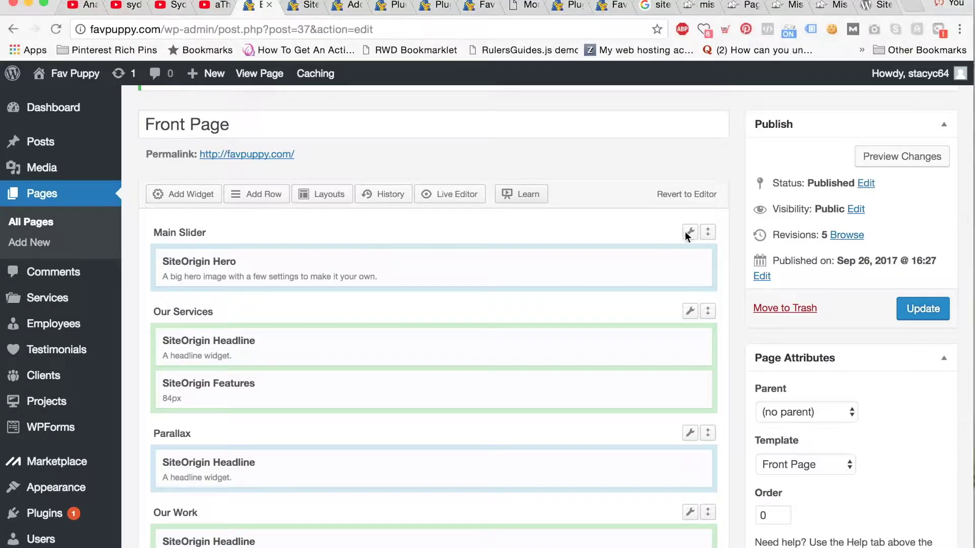
# Set the Main Slider row's Design bottom border colour to red #dd3333.
pyautogui.moveTo(691, 237)
pyautogui.click(677, 258)
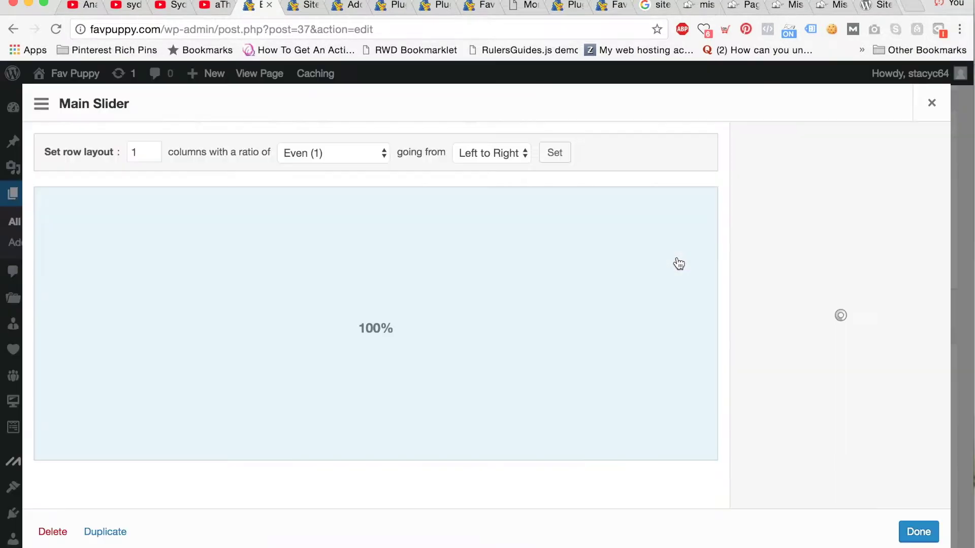
pyautogui.click(774, 185)
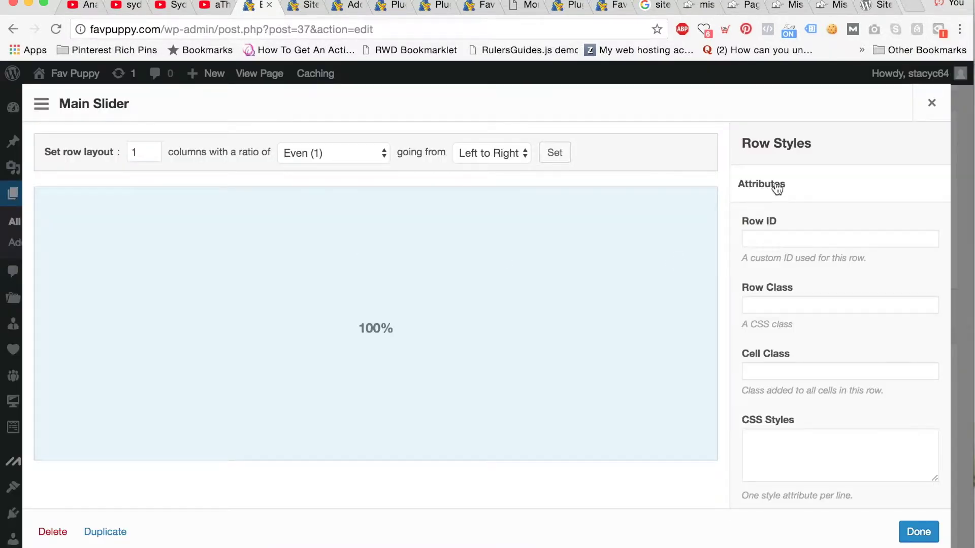
pyautogui.click(765, 191)
pyautogui.click(775, 235)
pyautogui.scroll(-5, 773, 236)
pyautogui.scroll(5, 775, 236)
pyautogui.click(771, 223)
pyautogui.click(774, 258)
pyautogui.scroll(-5, 860, 336)
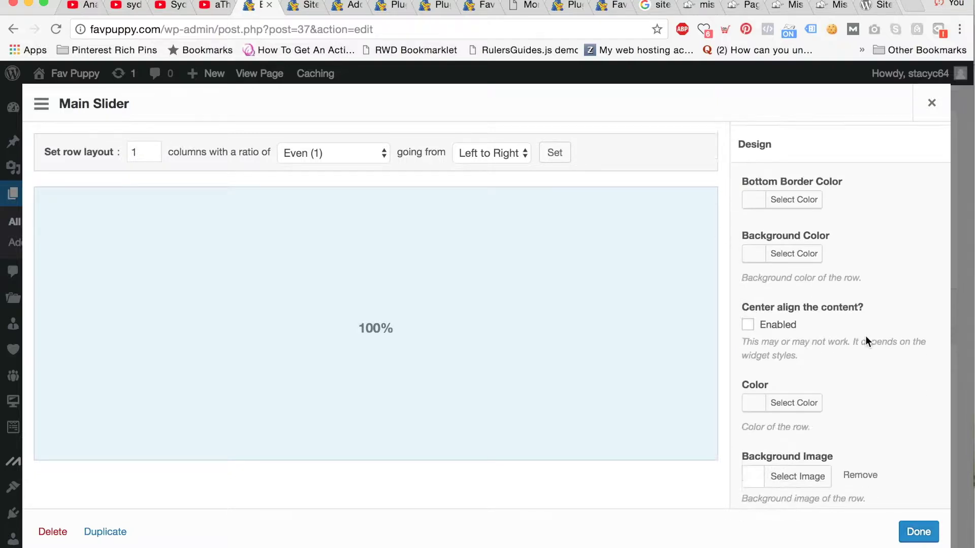
pyautogui.scroll(5, 865, 336)
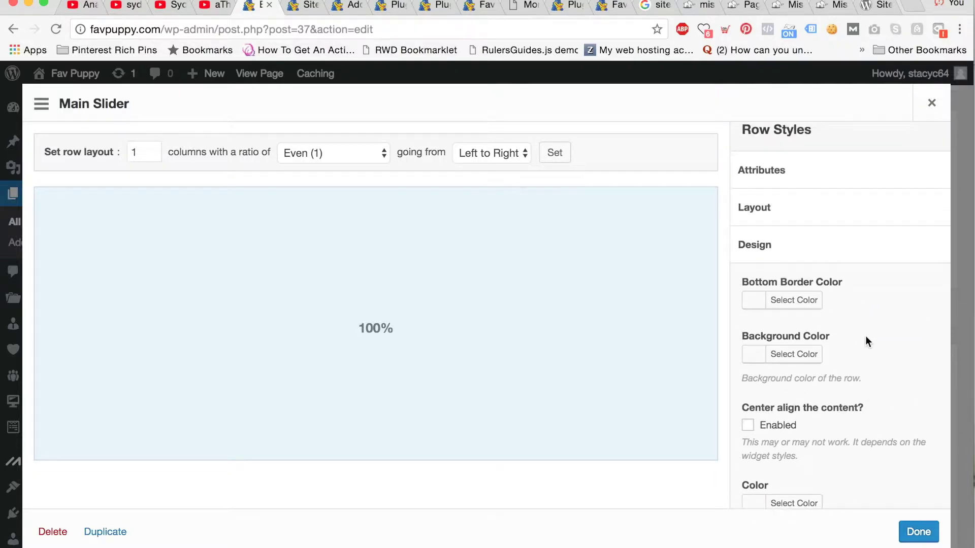
pyautogui.click(788, 319)
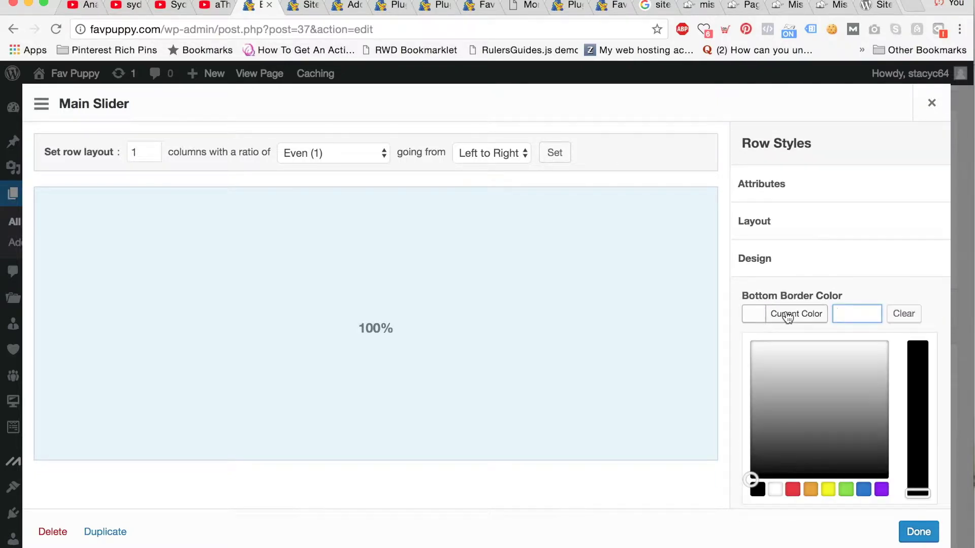
pyautogui.click(792, 491)
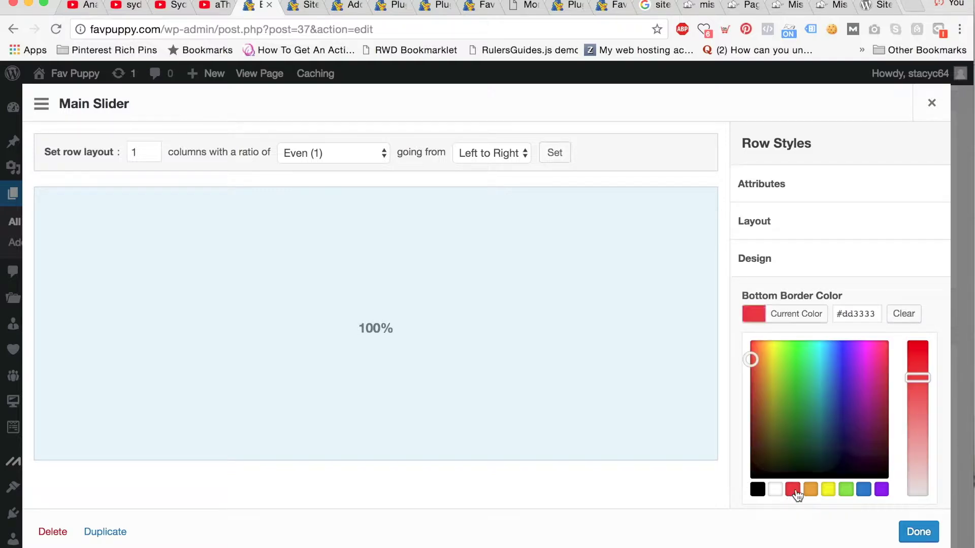
# Apply the row's red border, then review the Hero widget's Slider Controls and Design settings.
pyautogui.click(917, 532)
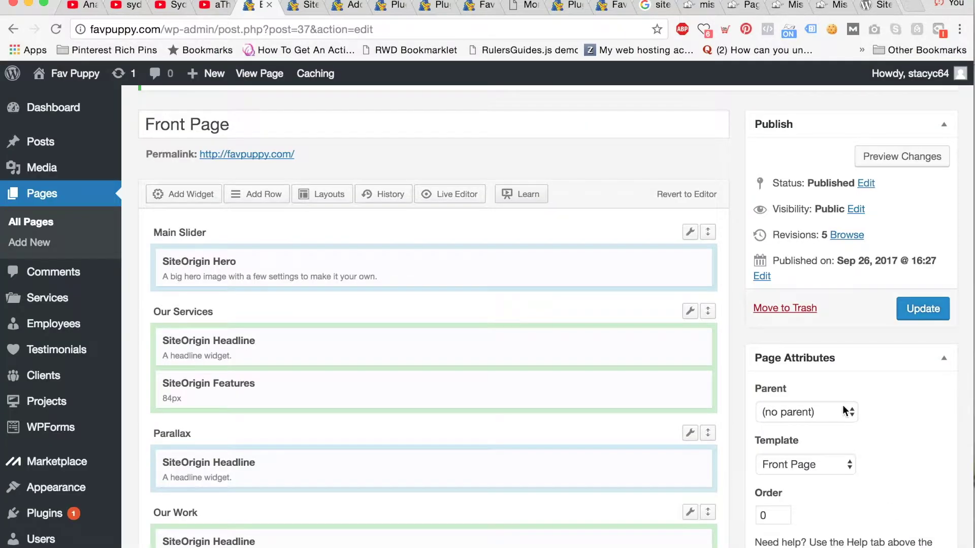
pyautogui.moveTo(690, 237)
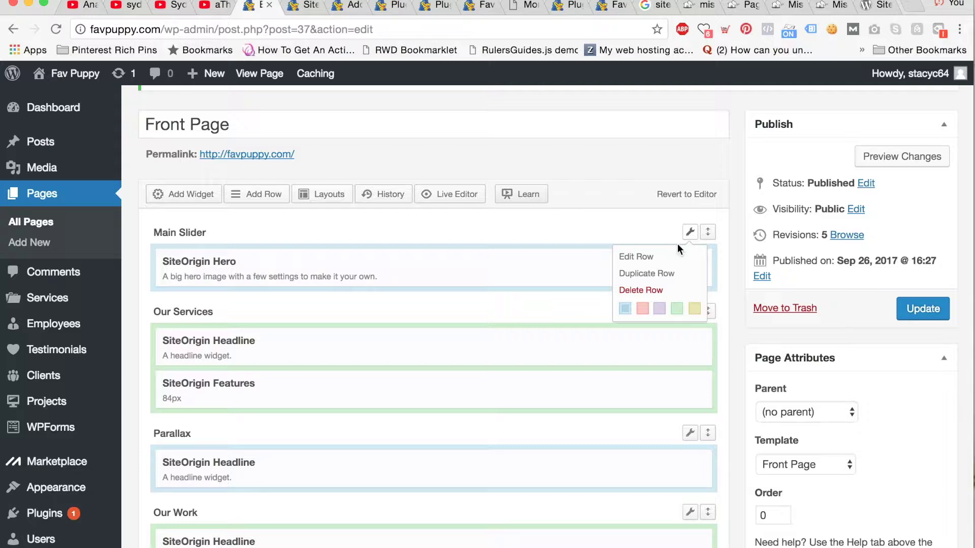
pyautogui.click(420, 263)
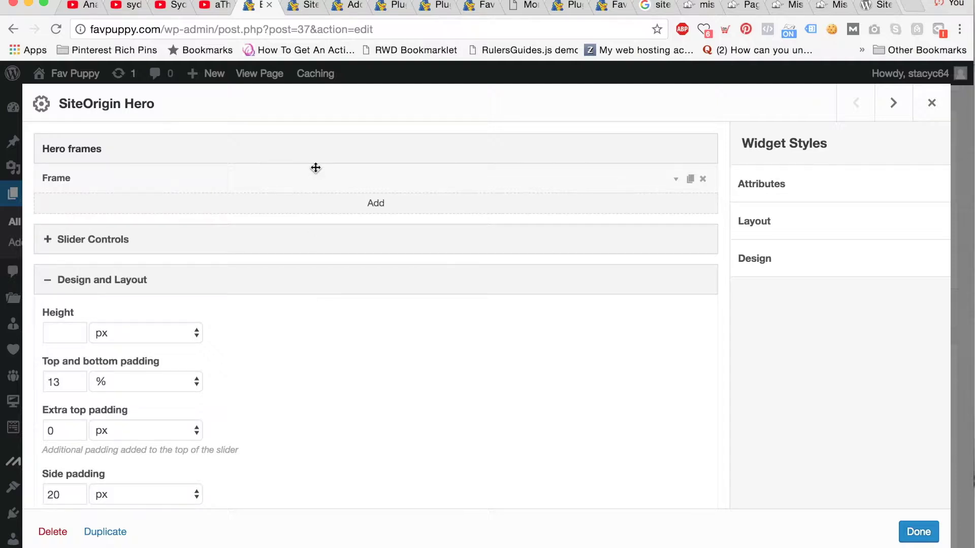
pyautogui.click(307, 255)
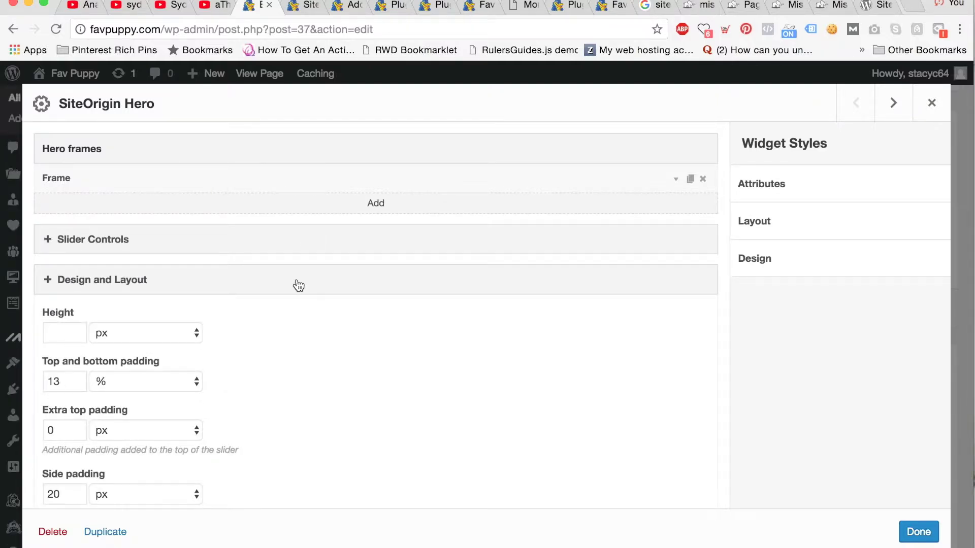
pyautogui.click(298, 280)
pyautogui.scroll(-2, 299, 286)
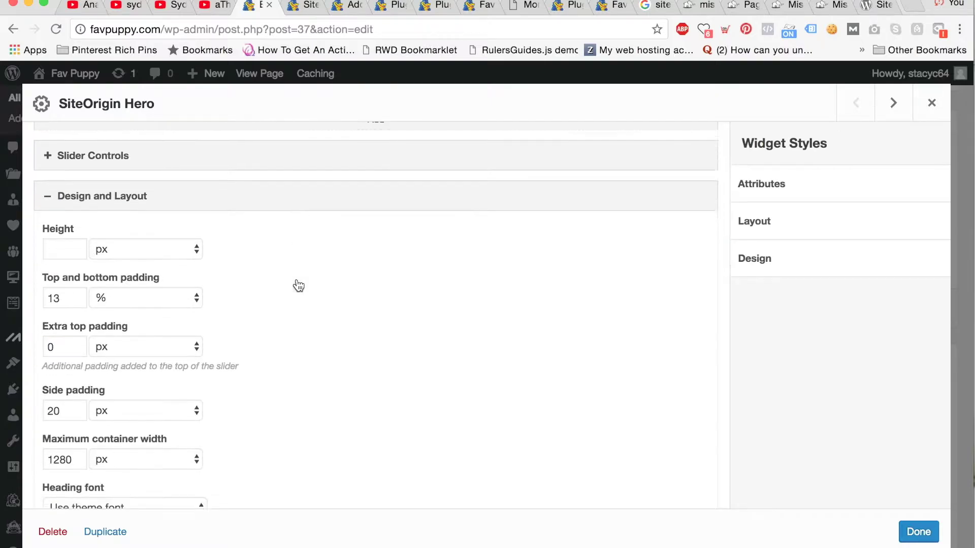
pyautogui.scroll(-7, 298, 285)
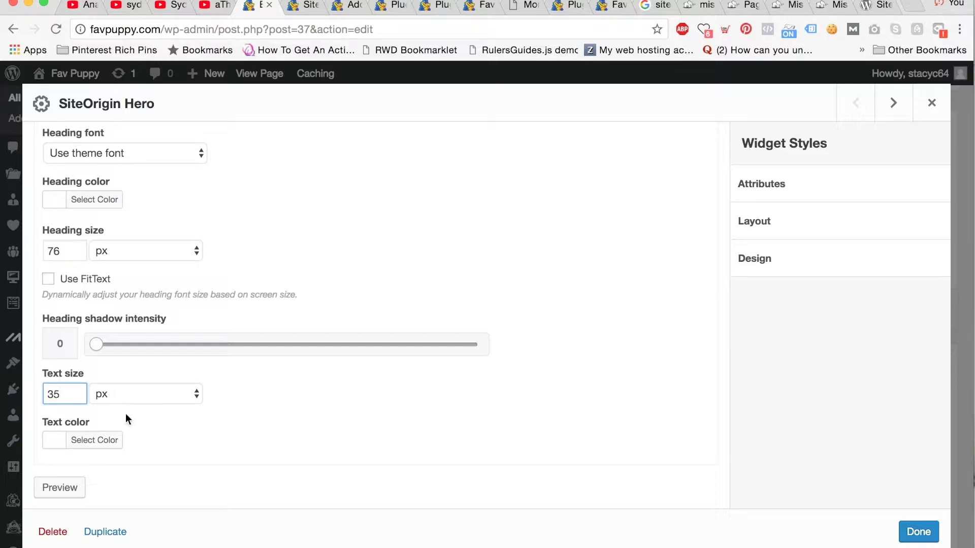
pyautogui.scroll(7, 126, 413)
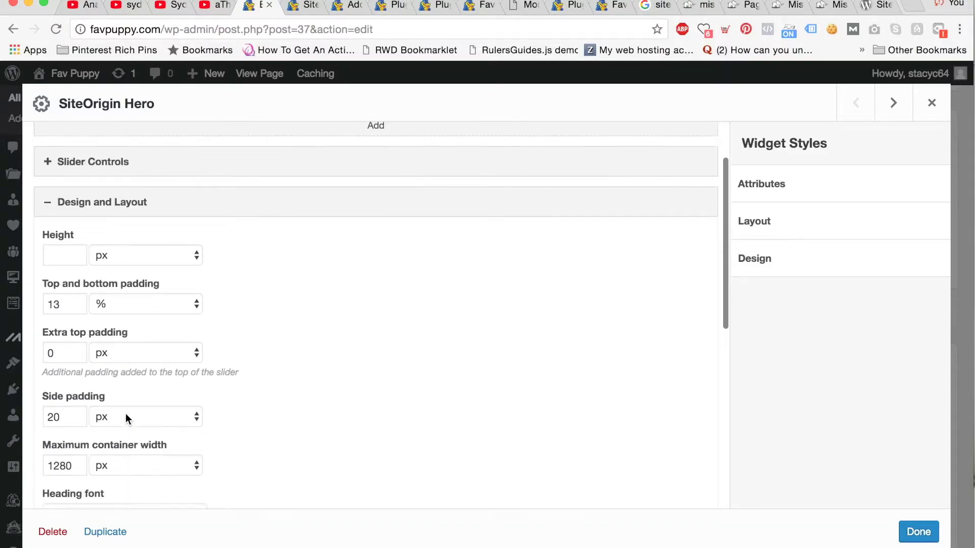
pyautogui.scroll(2, 126, 413)
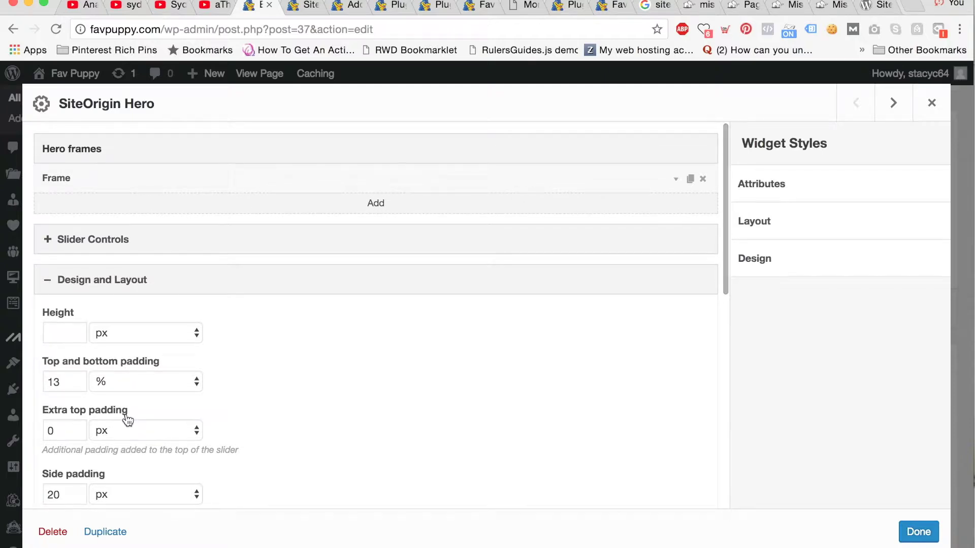
pyautogui.scroll(-9, 224, 367)
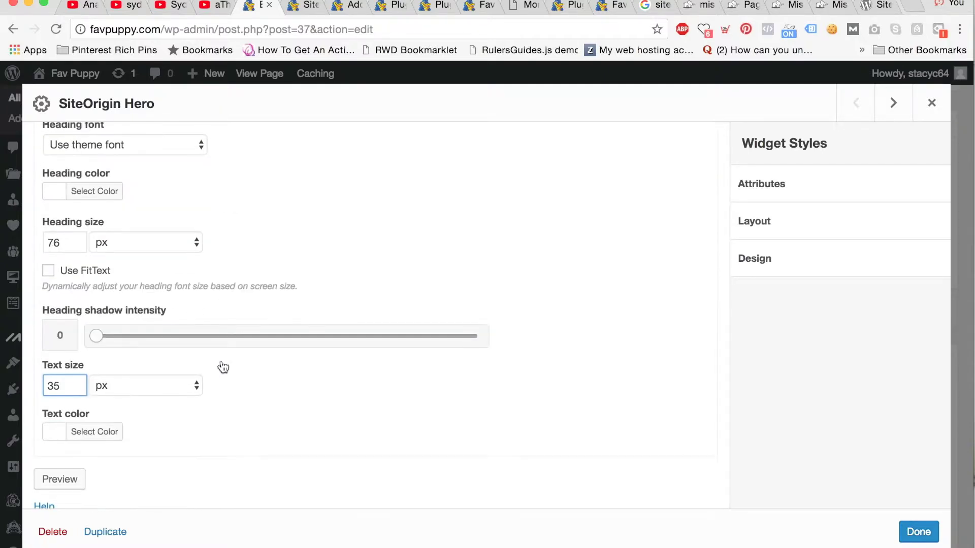
pyautogui.click(918, 533)
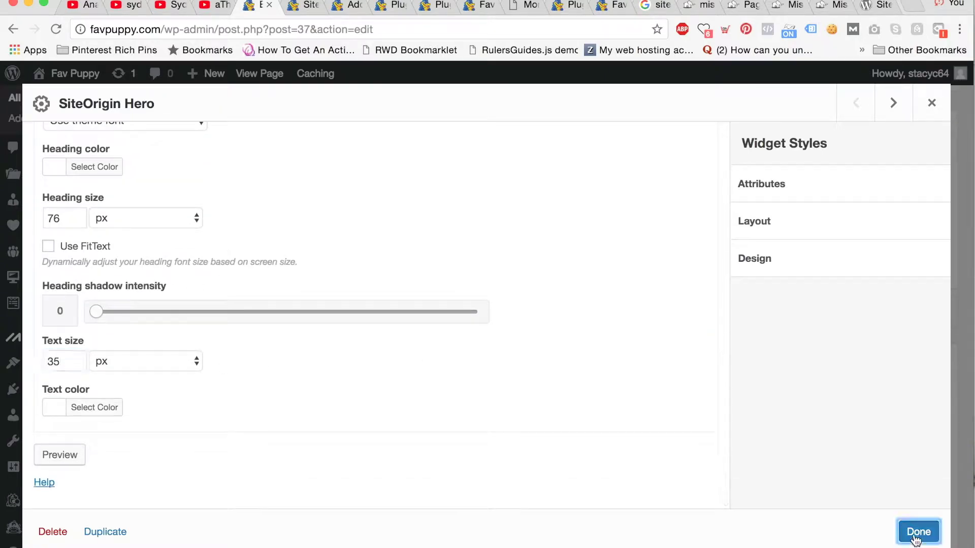
pyautogui.scroll(-2, 538, 385)
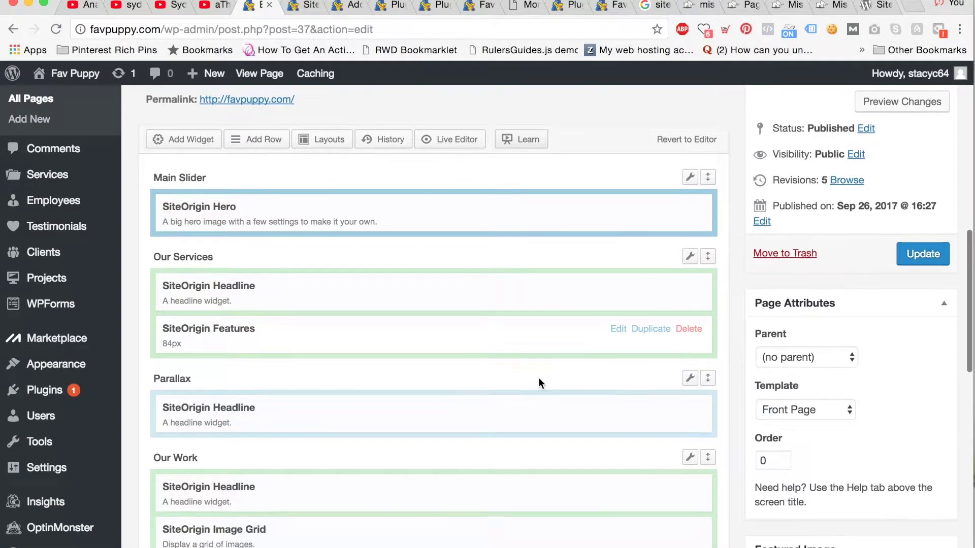
pyautogui.scroll(-8, 506, 295)
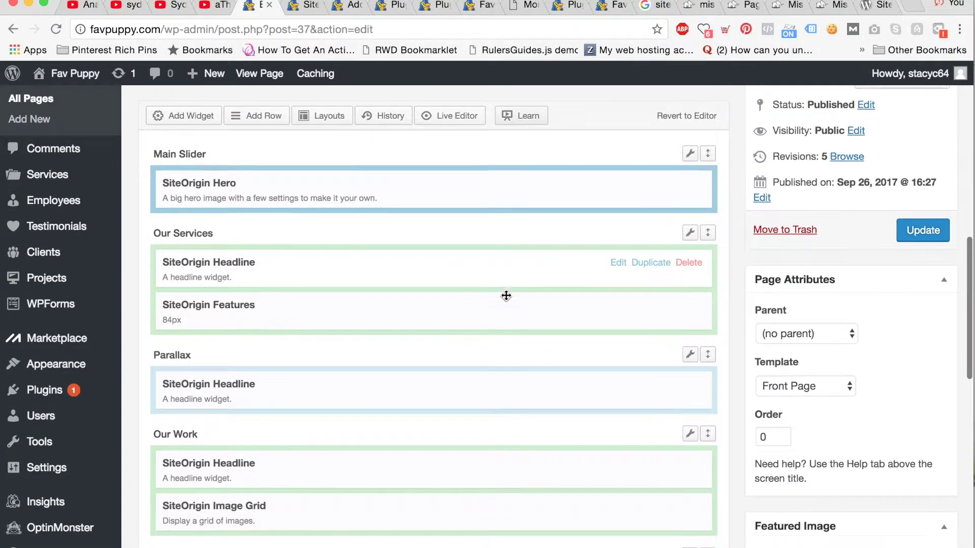
pyautogui.scroll(-5, 507, 300)
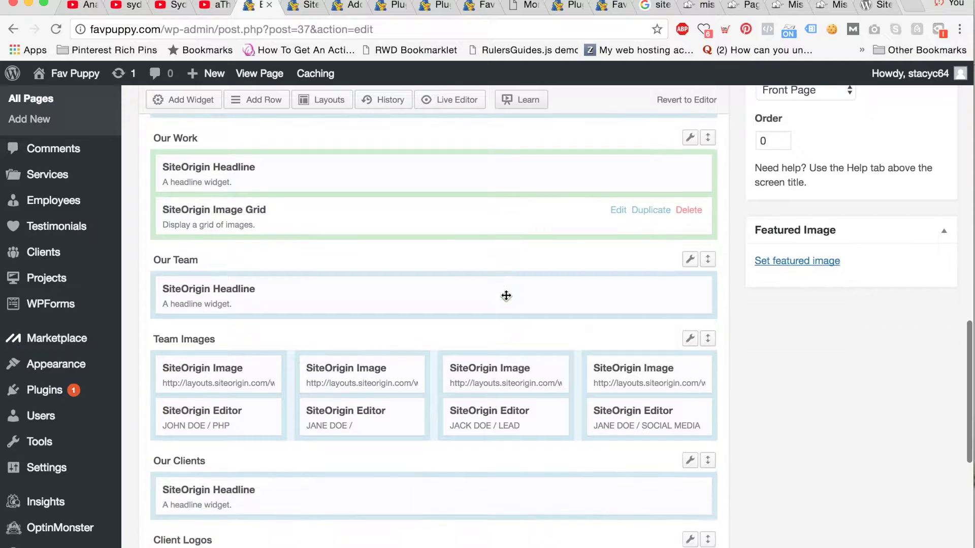
pyautogui.scroll(-1, 506, 298)
pyautogui.scroll(-5, 506, 298)
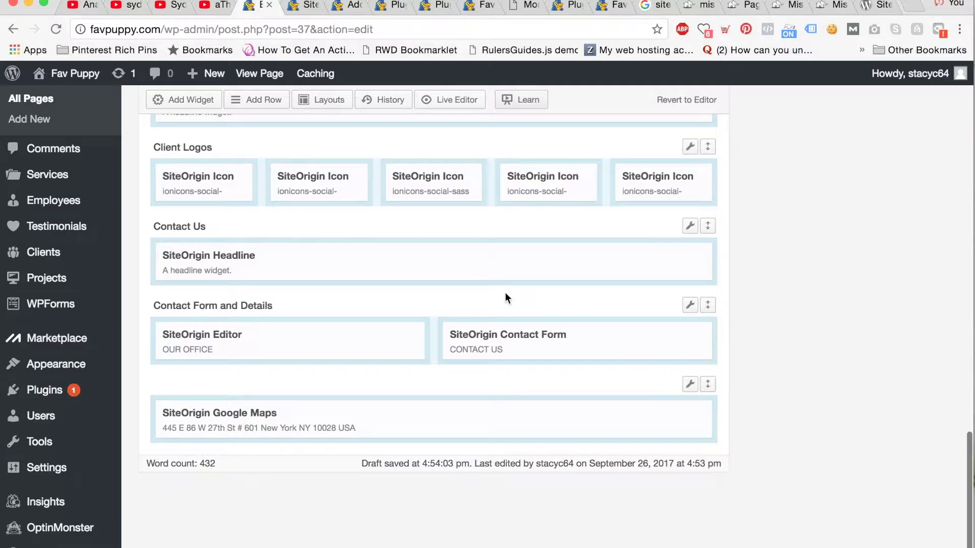
pyautogui.scroll(10, 506, 298)
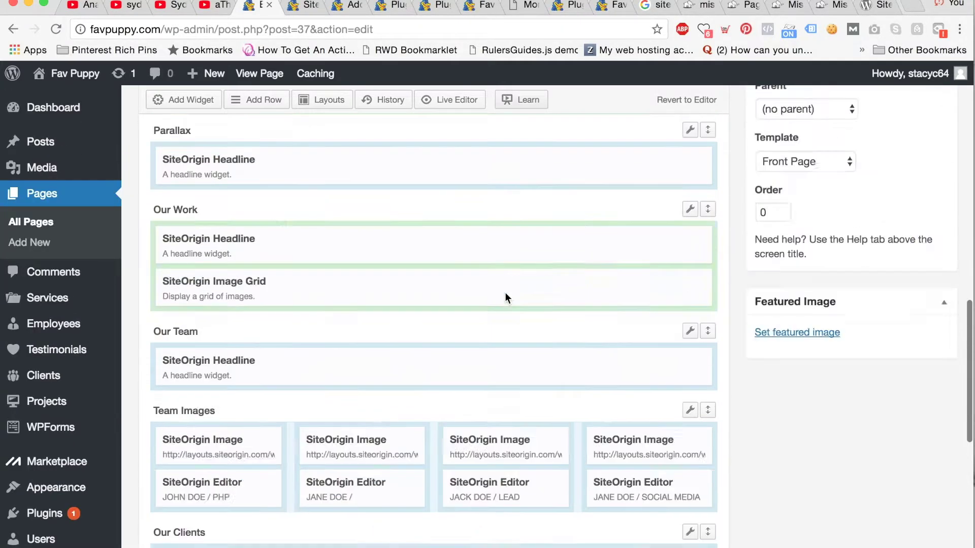
pyautogui.scroll(8, 504, 292)
# Reload the live favpuppy.com front page in its browser tab.
pyautogui.click(436, 5)
pyautogui.click(478, 5)
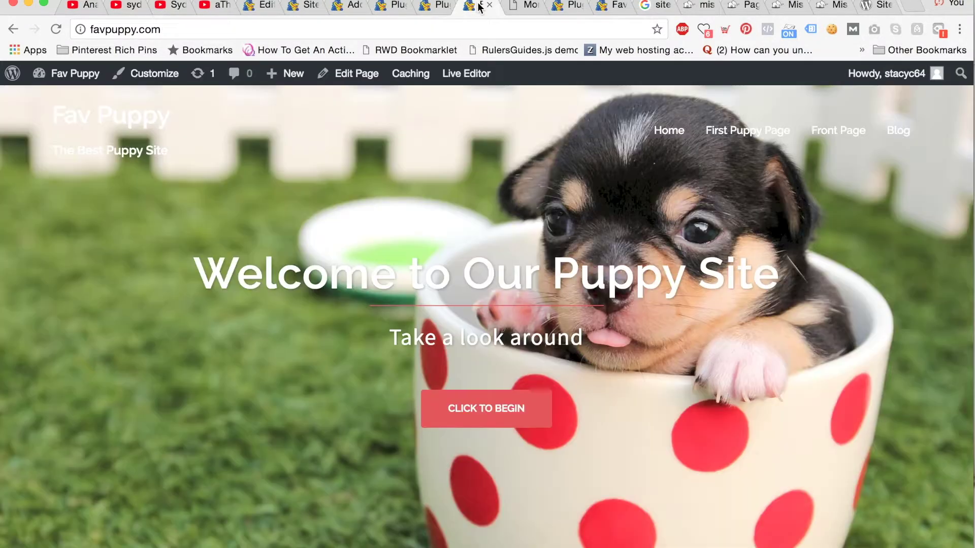
pyautogui.click(445, 29)
pyautogui.press('Return')
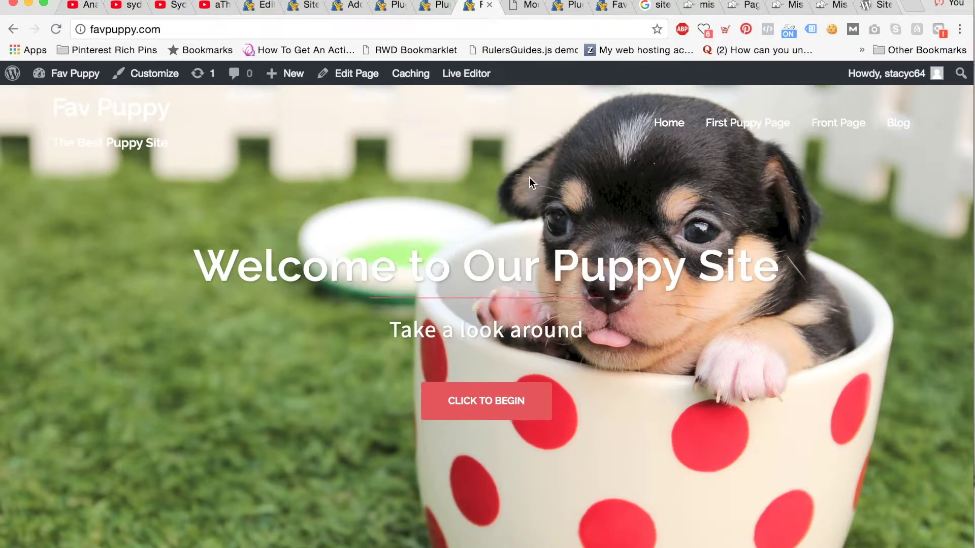
# Scroll through the Services, Work, Team, Clients and contact sections, then back up.
pyautogui.scroll(-4, 529, 183)
pyautogui.scroll(-5, 529, 182)
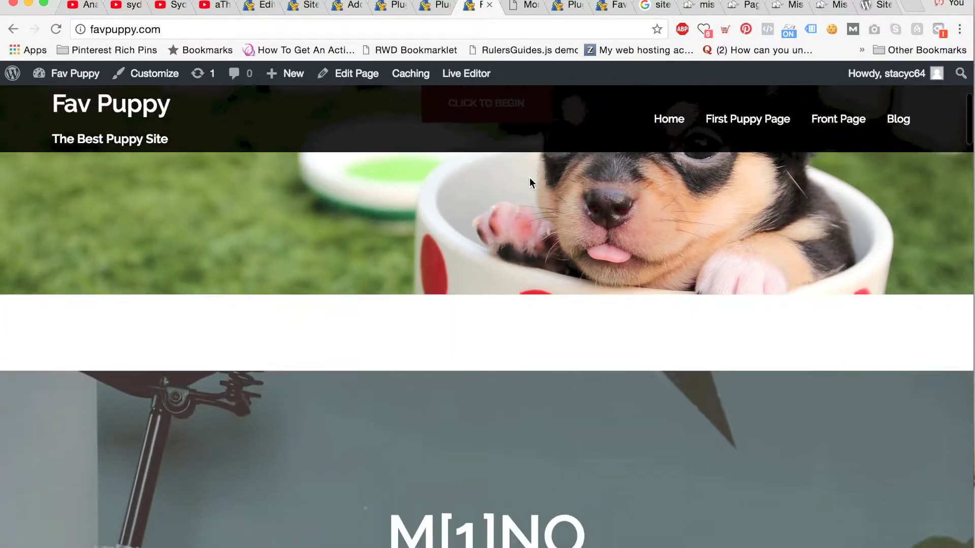
pyautogui.scroll(-4, 529, 182)
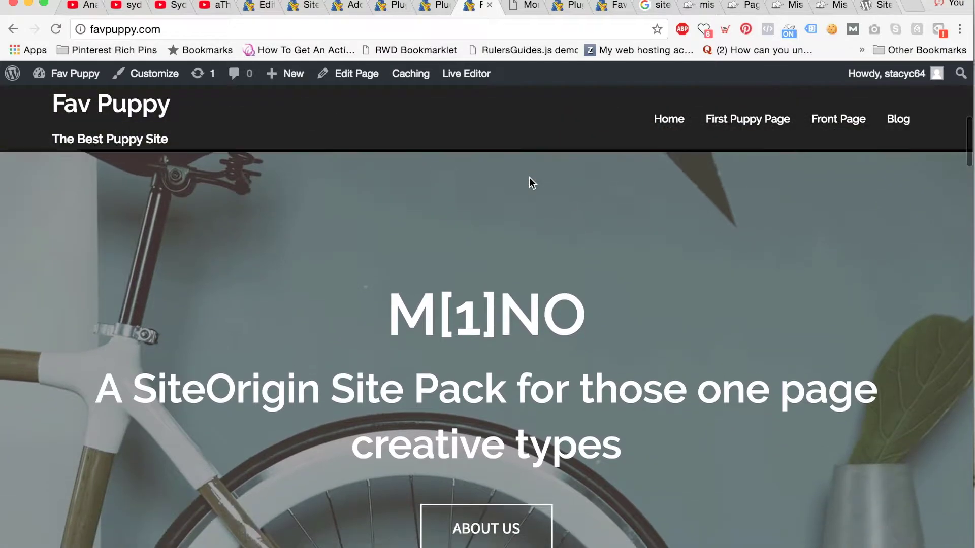
pyautogui.scroll(-7, 529, 178)
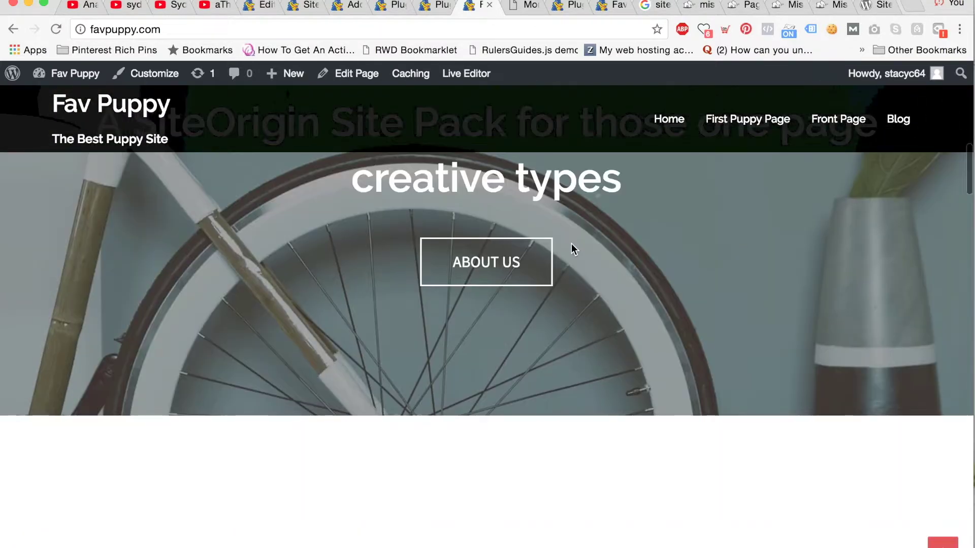
pyautogui.scroll(-4, 572, 244)
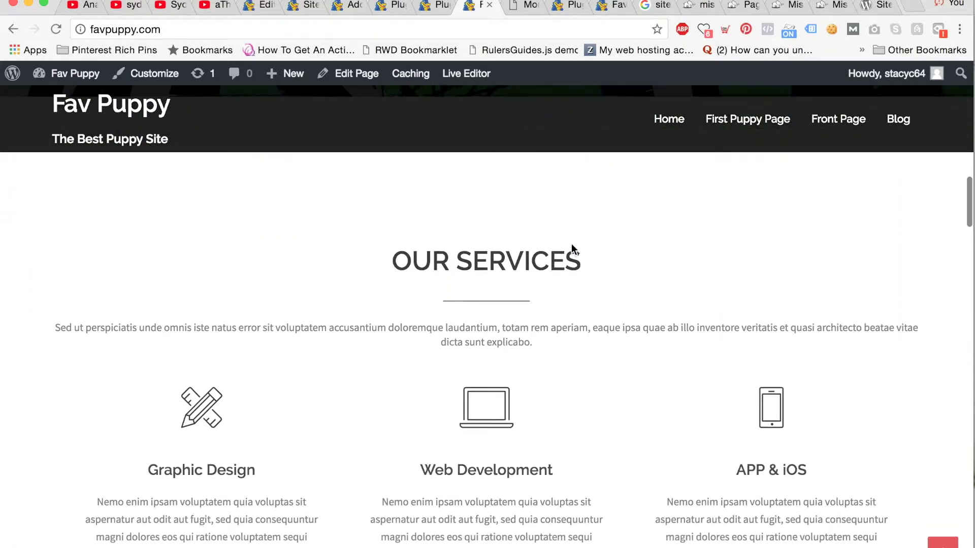
pyautogui.scroll(-7, 572, 249)
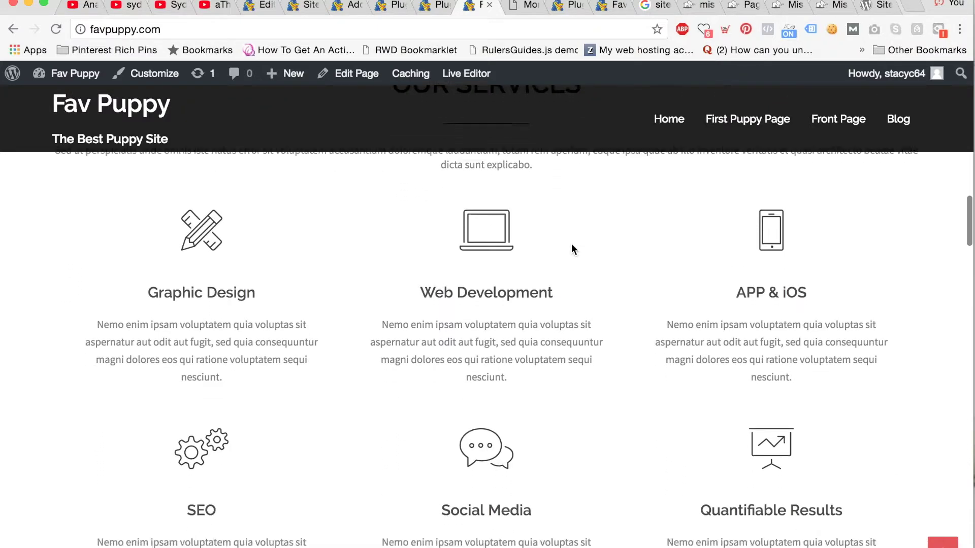
pyautogui.scroll(-14, 572, 248)
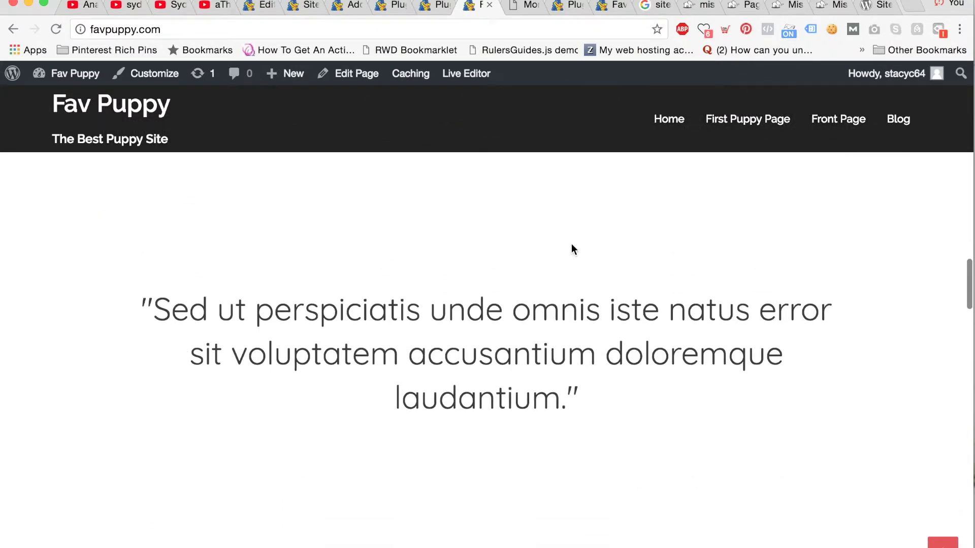
pyautogui.scroll(-14, 572, 245)
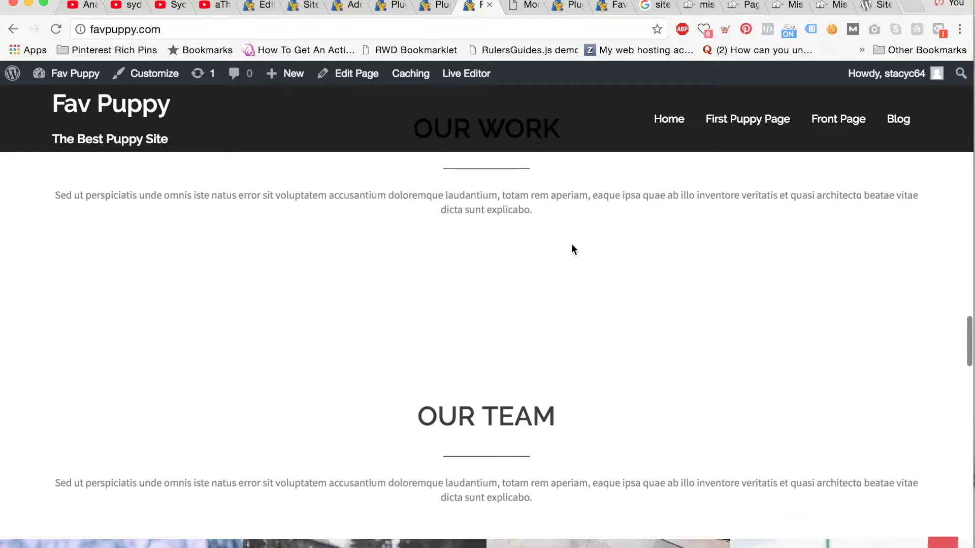
pyautogui.scroll(-14, 571, 244)
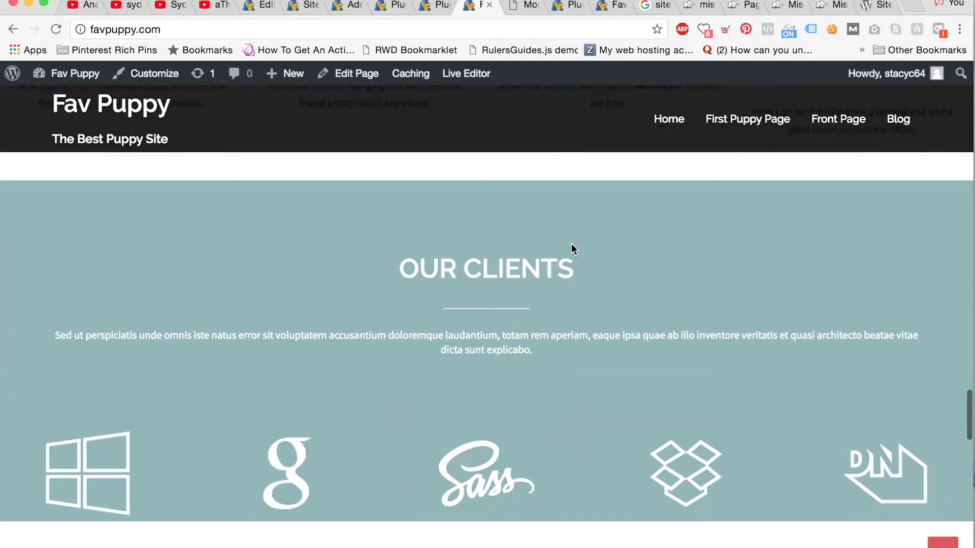
pyautogui.scroll(-12, 572, 248)
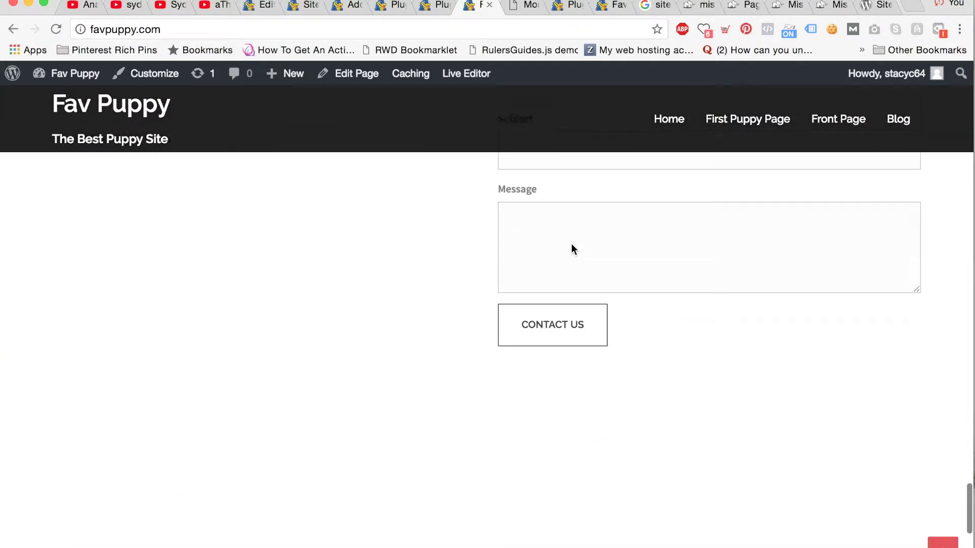
pyautogui.scroll(20, 571, 248)
pyautogui.scroll(3, 571, 249)
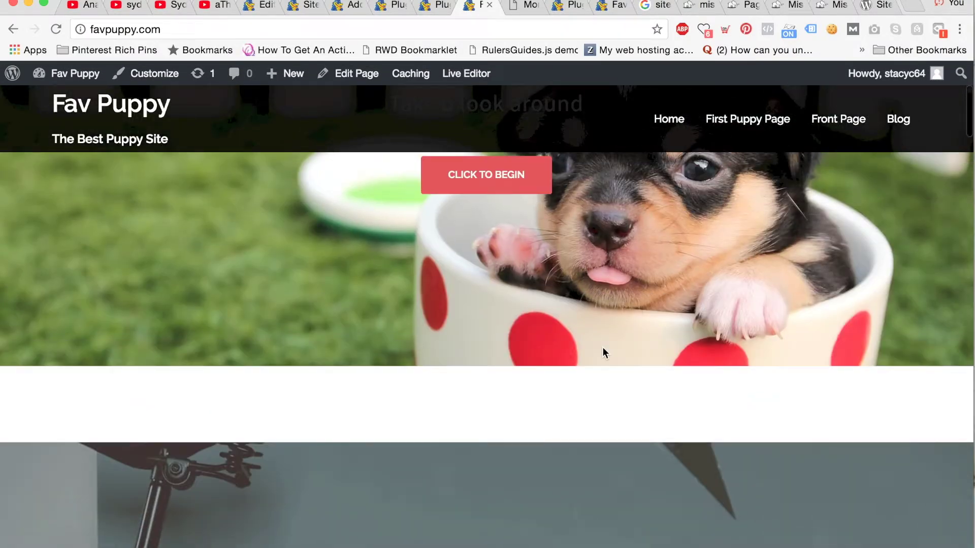
pyautogui.scroll(5, 602, 347)
# Append '!' to the Our Work headline widget's text so it reads OUR WORK!
pyautogui.press('super+w')
pyautogui.scroll(3, 357, 221)
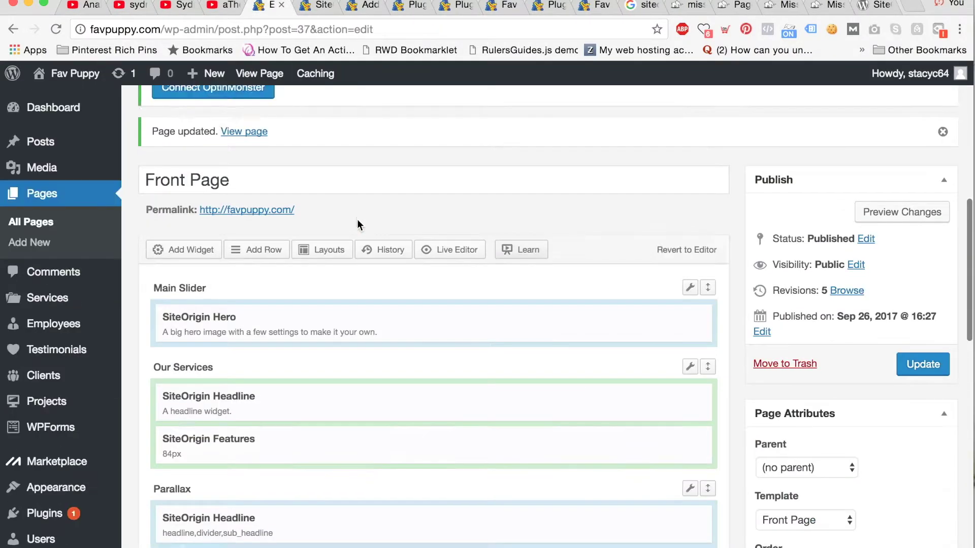
pyautogui.scroll(-3, 357, 220)
pyautogui.scroll(-3, 357, 219)
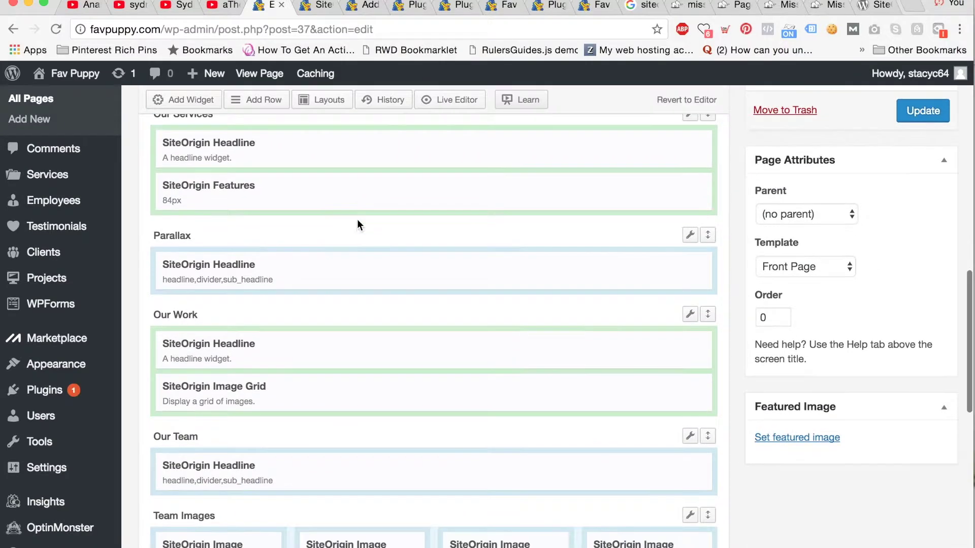
pyautogui.scroll(-1, 375, 244)
pyautogui.scroll(-1, 375, 250)
pyautogui.moveTo(398, 252)
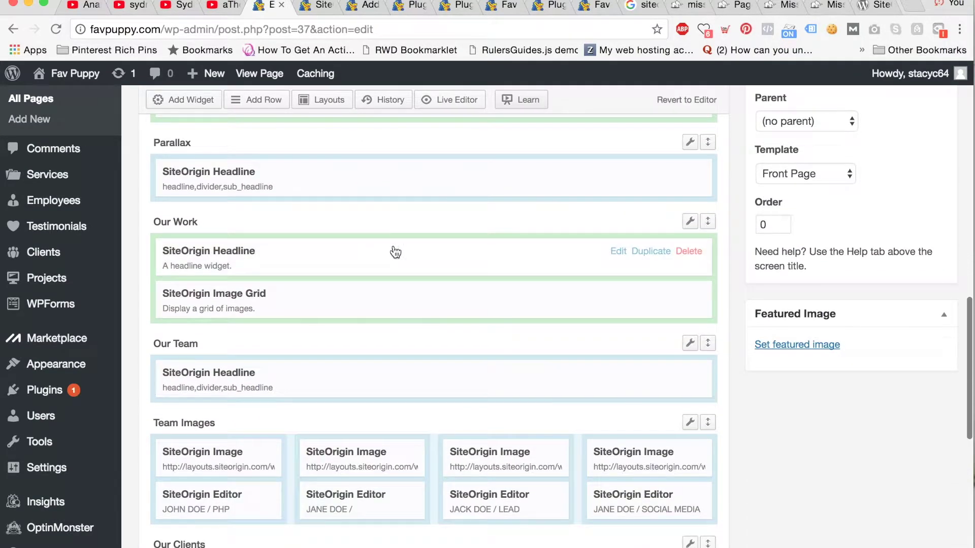
pyautogui.click(618, 252)
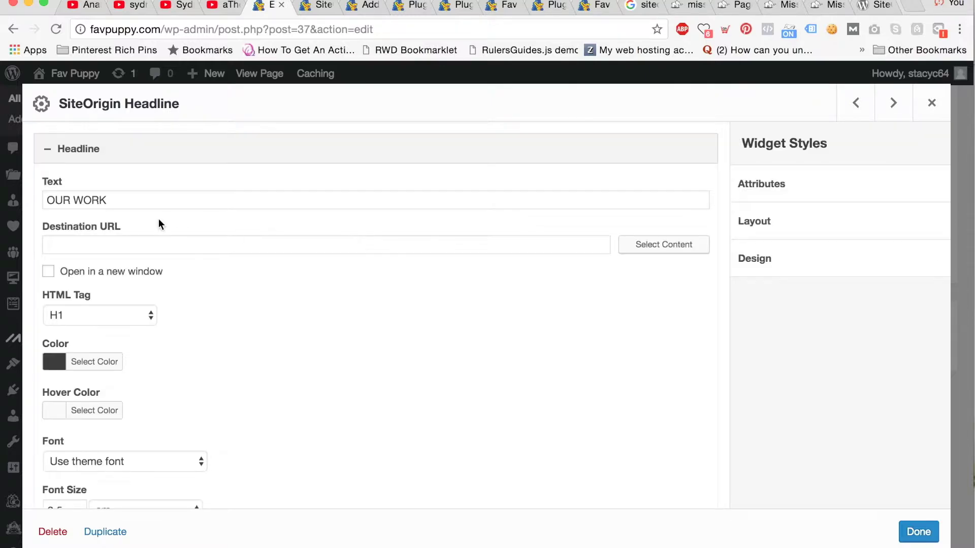
pyautogui.click(145, 200)
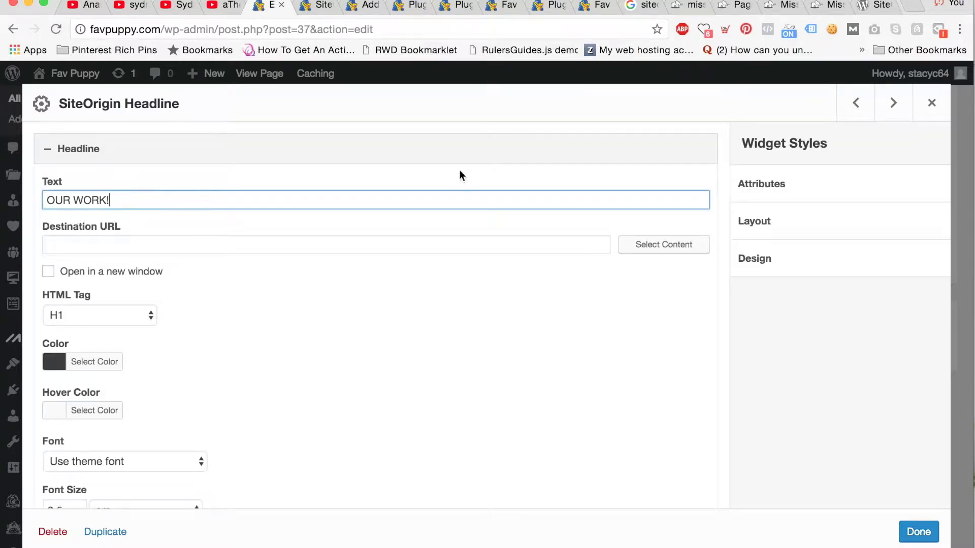
pyautogui.write('!')
pyautogui.scroll(-7, 511, 357)
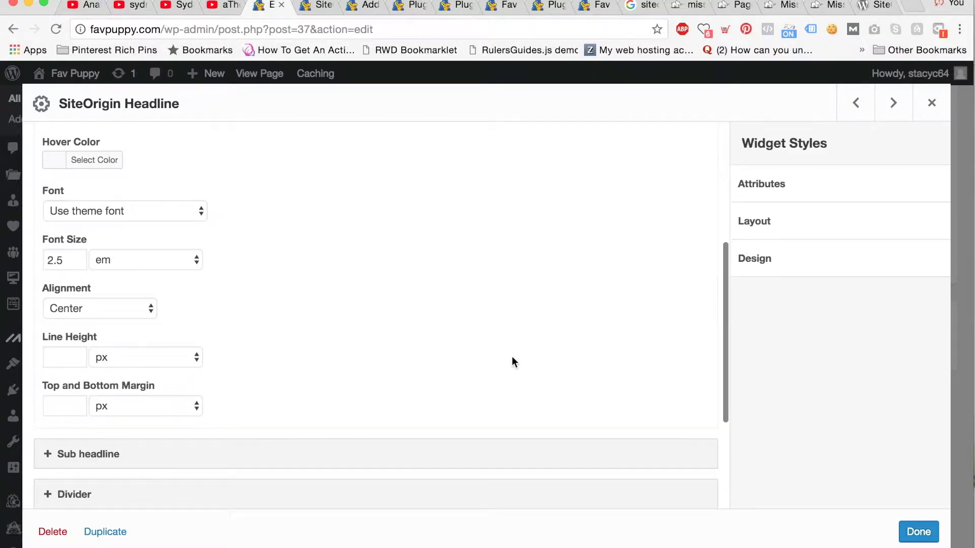
pyautogui.click(918, 531)
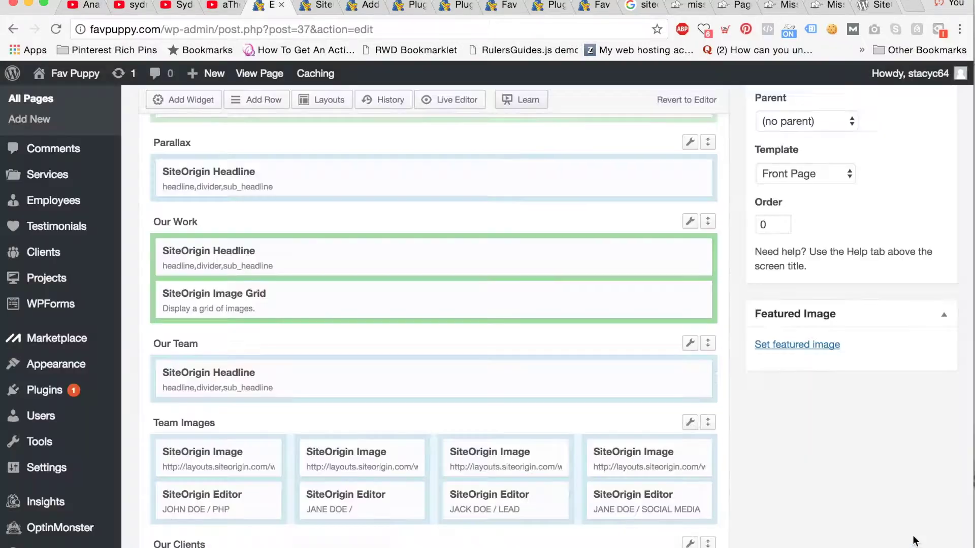
# Save the Front Page with Update and return to the live site tab.
pyautogui.scroll(10, 811, 368)
pyautogui.click(916, 344)
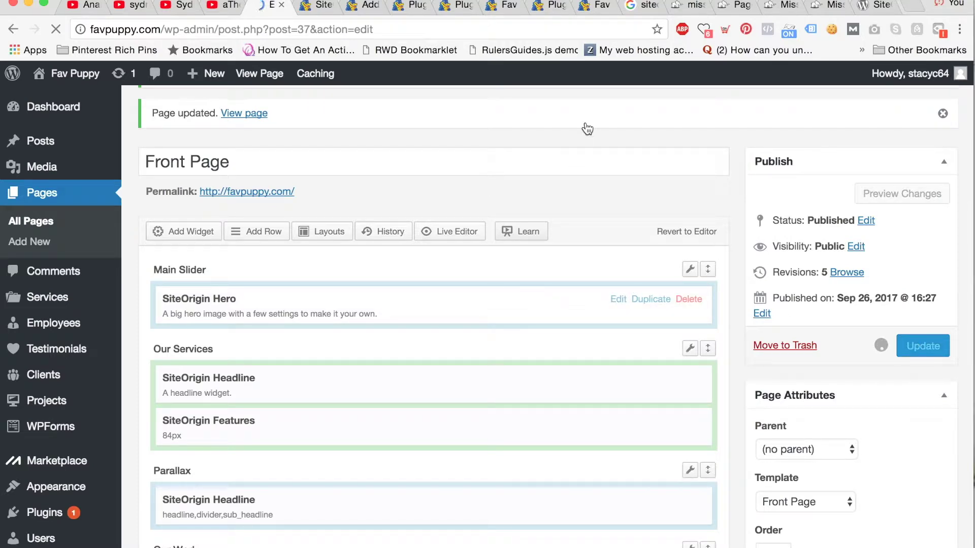
pyautogui.click(501, 5)
# Reload the live front page and scroll down to the edited 'OUR WORK!' headline.
pyautogui.press('super+r')
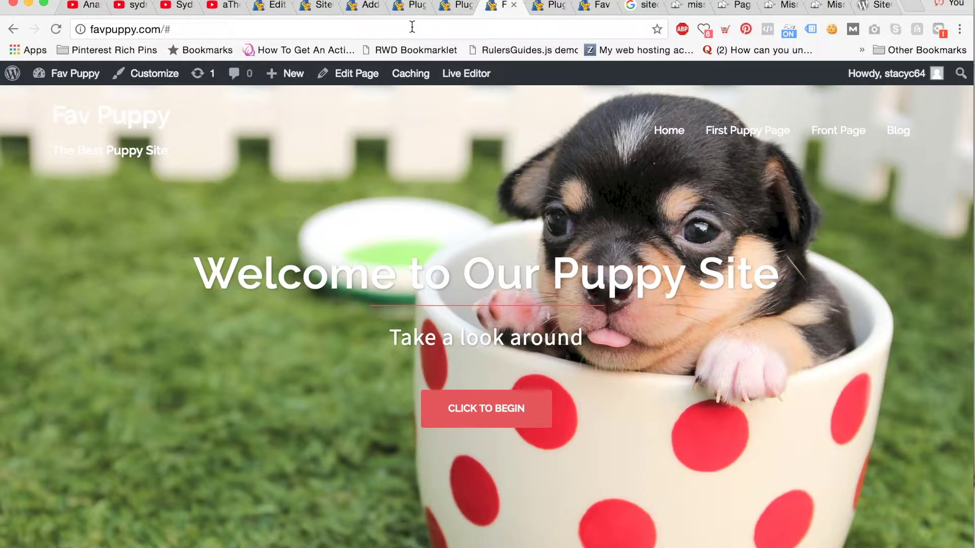
pyautogui.scroll(-15, 603, 298)
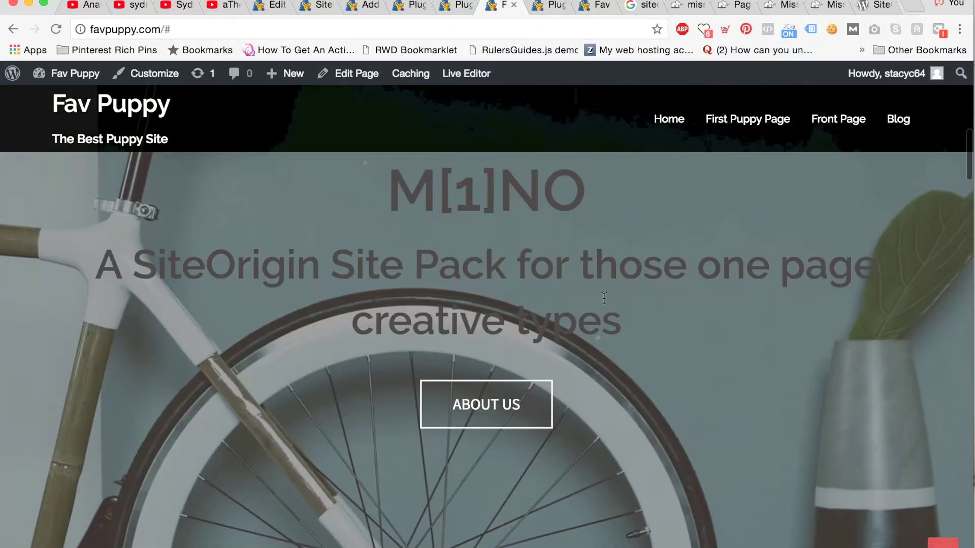
pyautogui.scroll(-10, 604, 299)
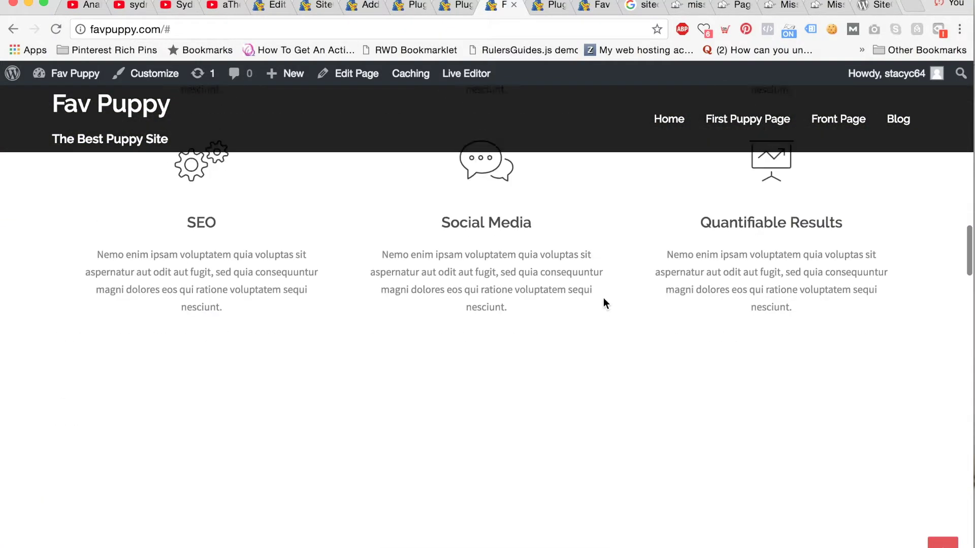
pyautogui.scroll(-10, 603, 304)
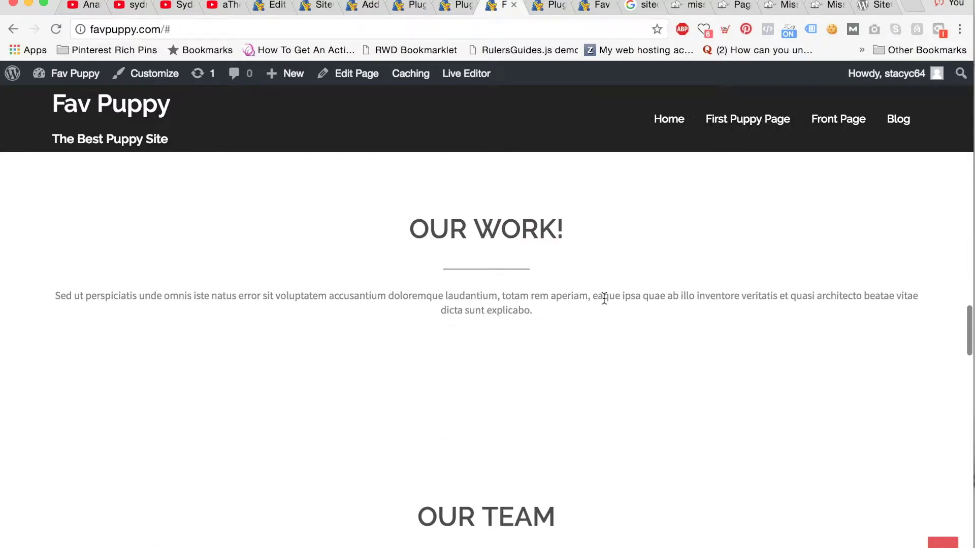
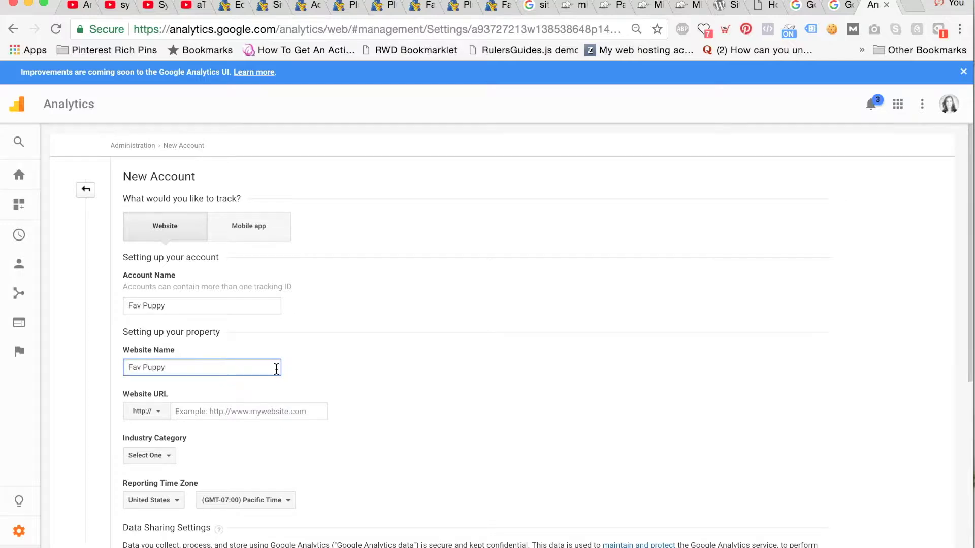
# Enter favpuppy.com as the Fav Puppy property's website URL.
pyautogui.scroll(-3, 276, 369)
pyautogui.click(261, 345)
pyautogui.write('htt')
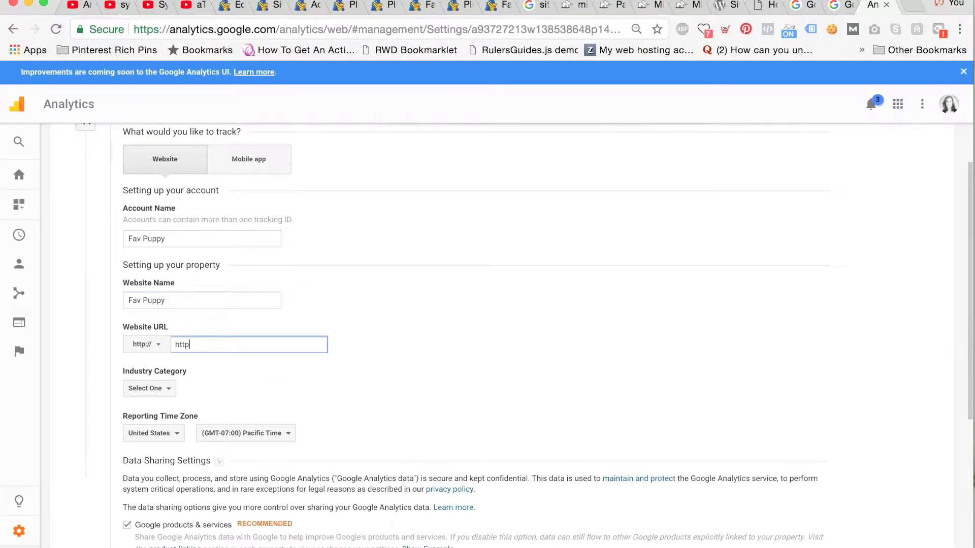
pyautogui.write('p')
pyautogui.press('BackSpace')
pyautogui.press('BackSpace')
pyautogui.press('BackSpace')
pyautogui.press('BackSpace')
pyautogui.write('fav')
# Set the industry to Pets and Animals and the reporting time zone to Eastern Time.
pyautogui.scroll(-4, 261, 331)
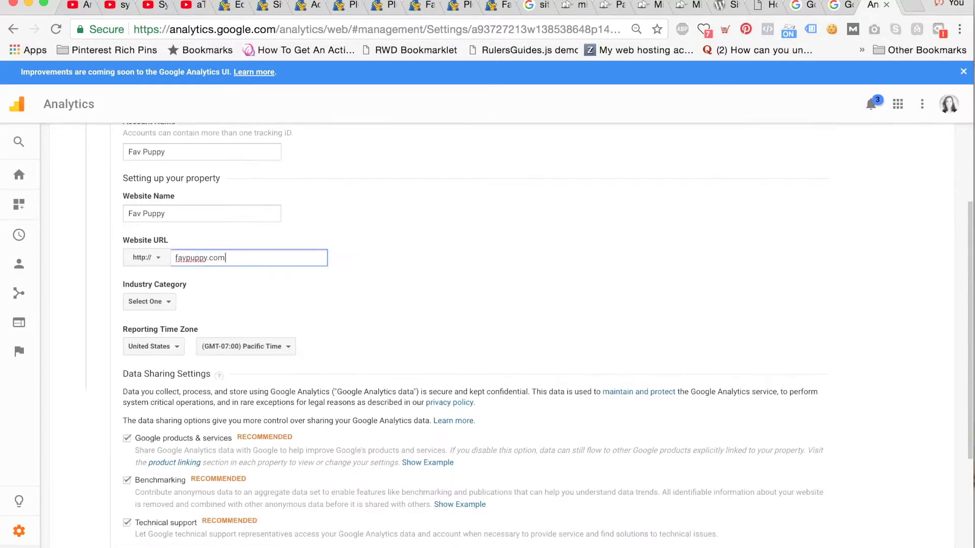
pyautogui.click(158, 303)
pyautogui.scroll(-3, 177, 389)
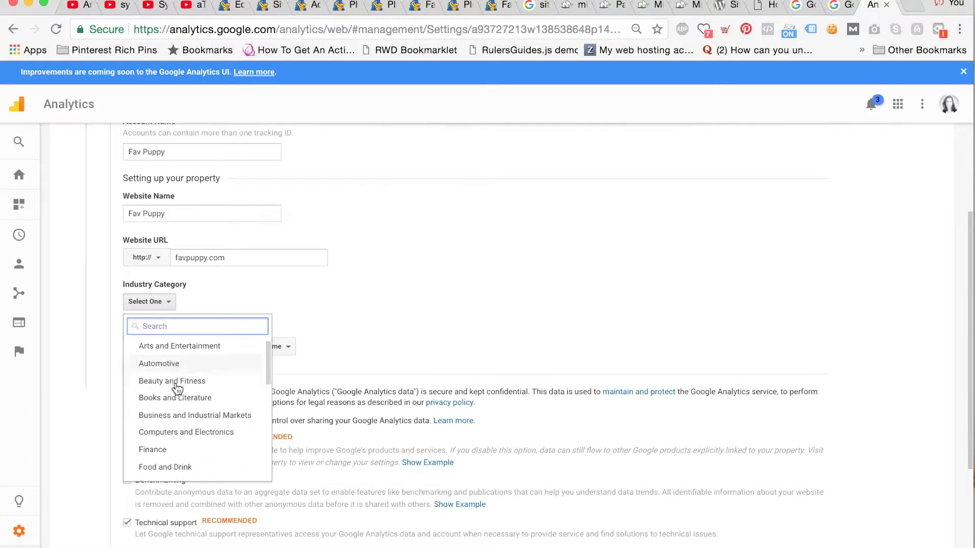
pyautogui.scroll(-5, 177, 389)
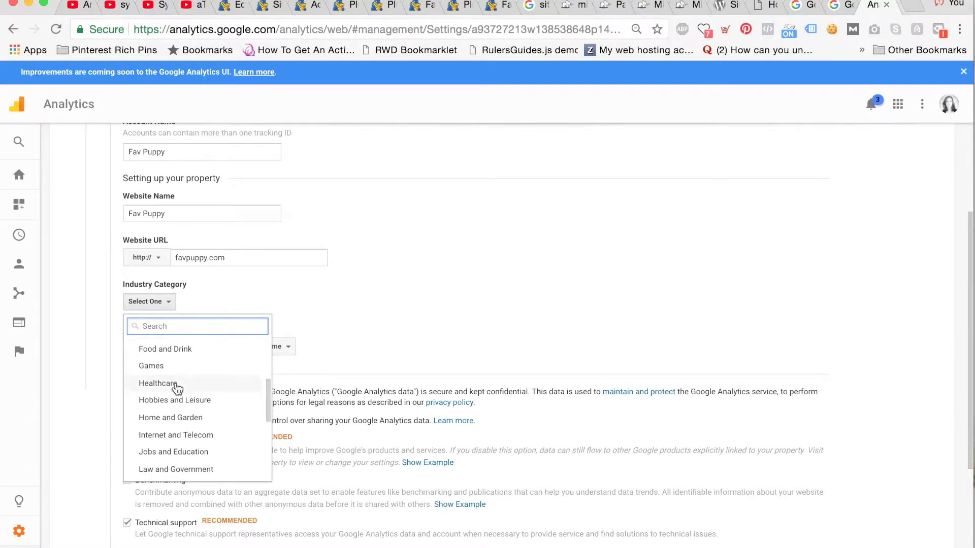
pyautogui.scroll(-1, 173, 401)
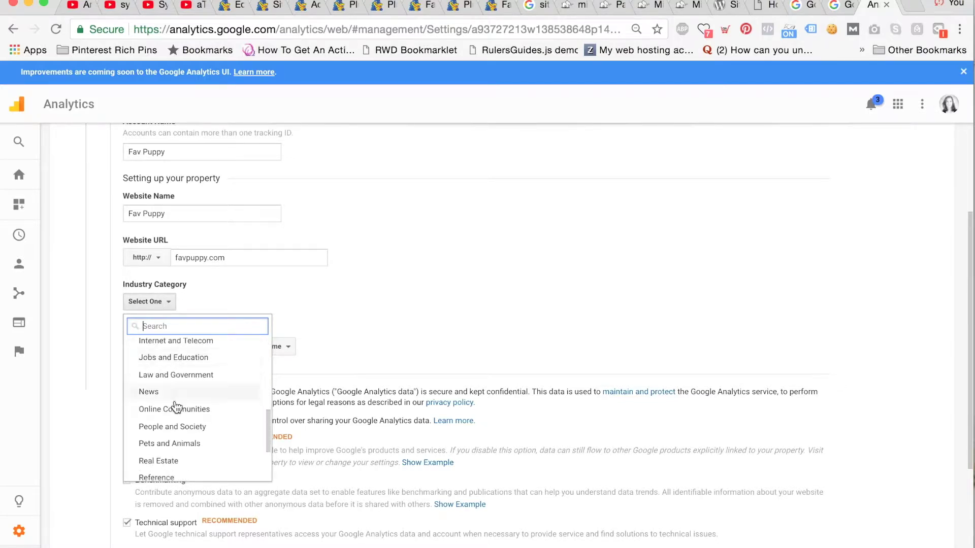
pyautogui.click(170, 443)
pyautogui.scroll(-3, 350, 372)
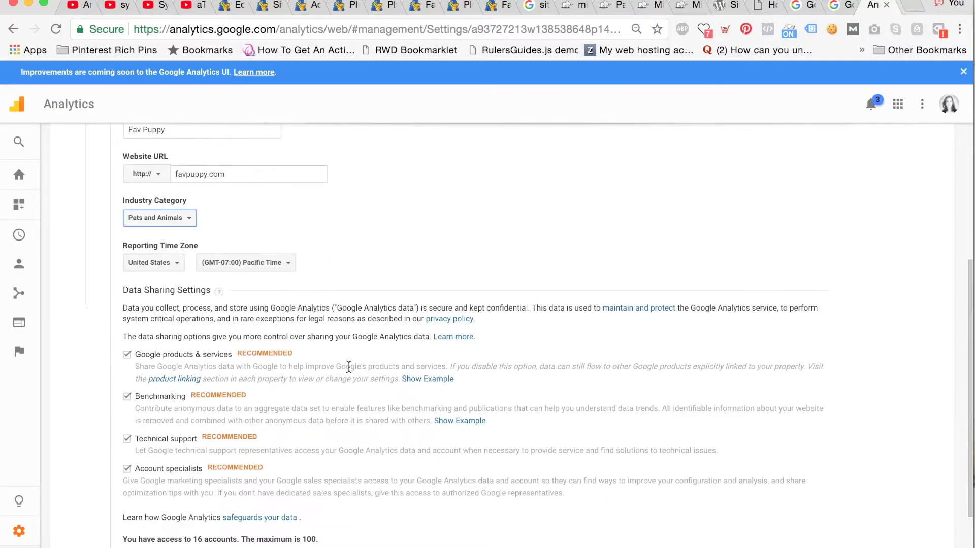
pyautogui.click(273, 266)
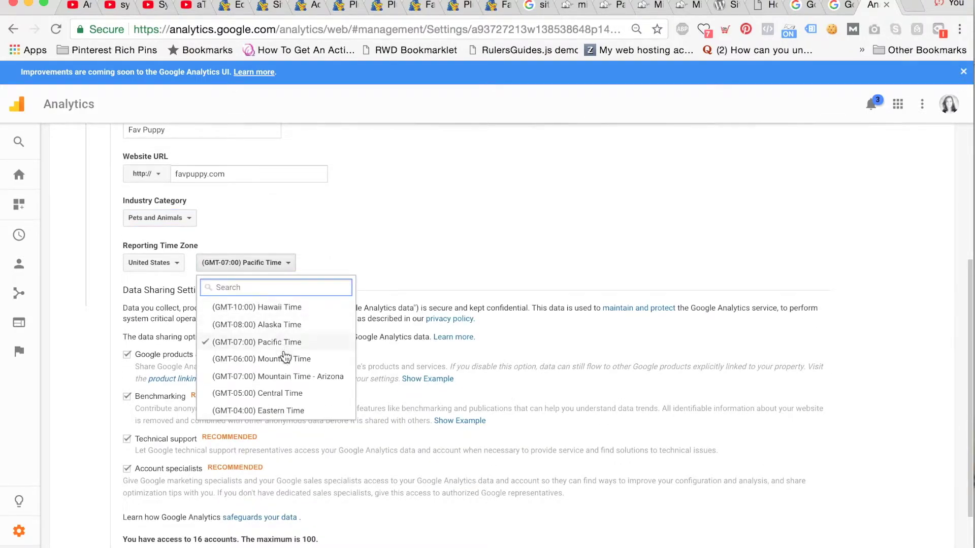
pyautogui.click(285, 413)
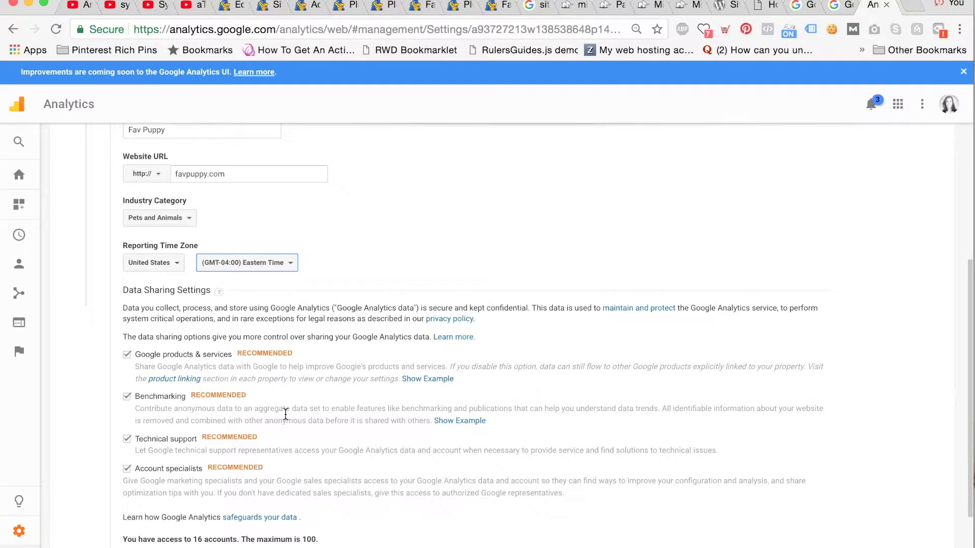
# Request the tracking ID and accept the Google Analytics terms of service.
pyautogui.scroll(-4, 286, 414)
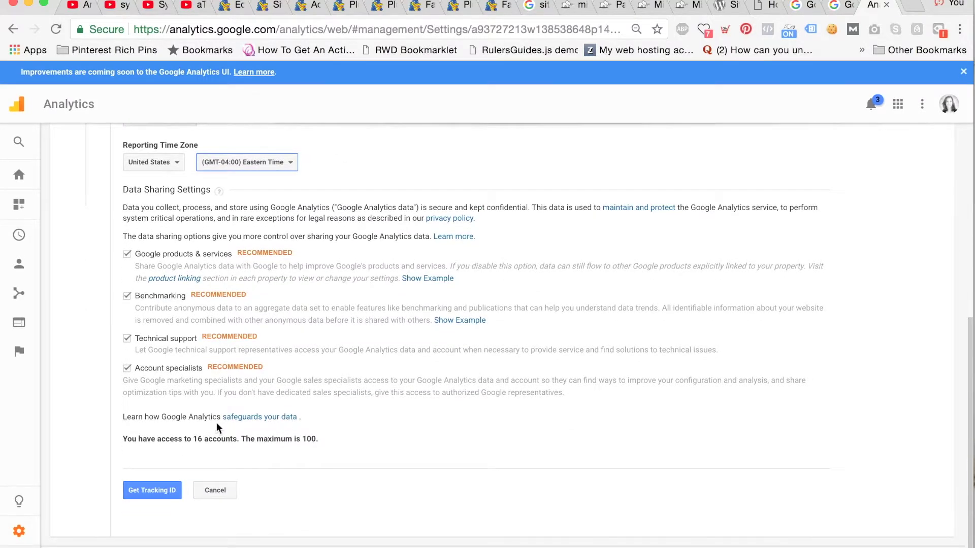
pyautogui.click(157, 492)
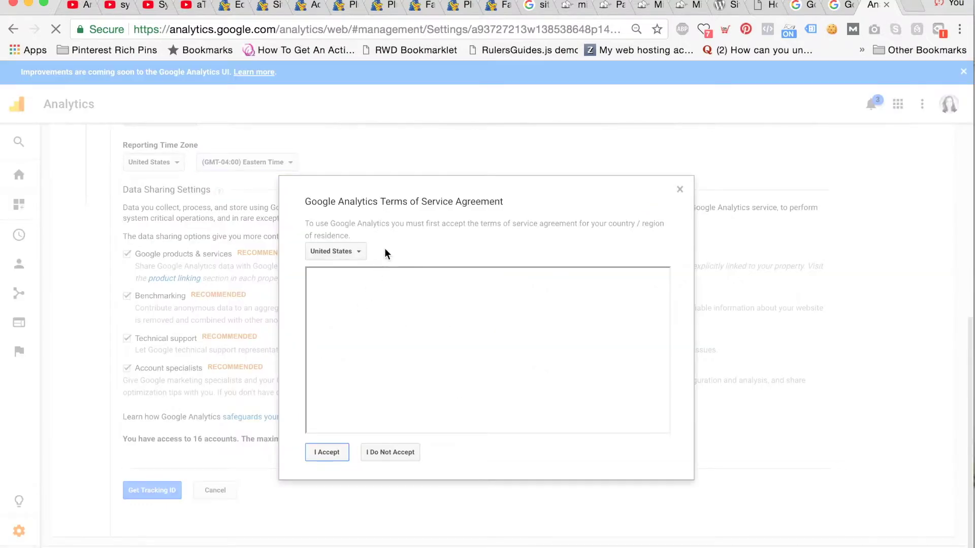
pyautogui.scroll(-20, 386, 386)
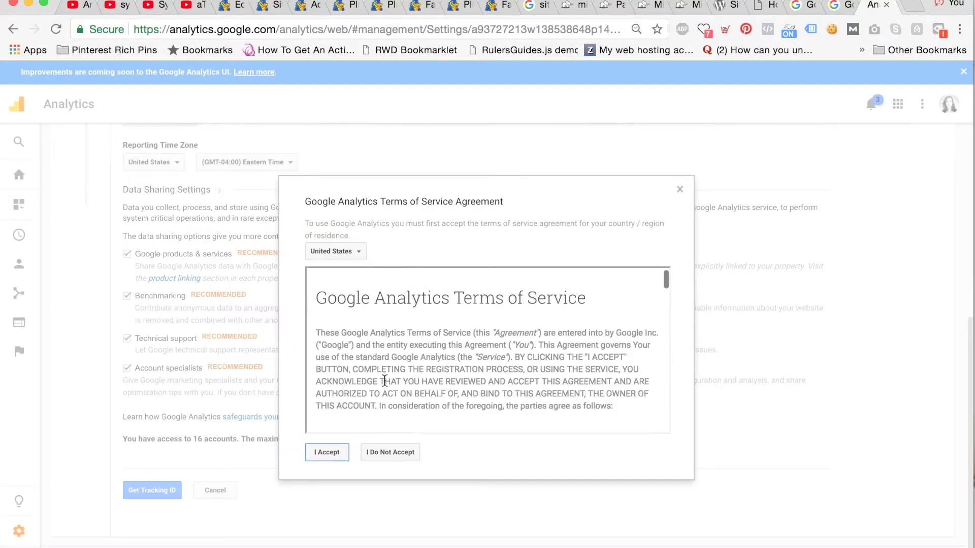
pyautogui.scroll(-5, 387, 388)
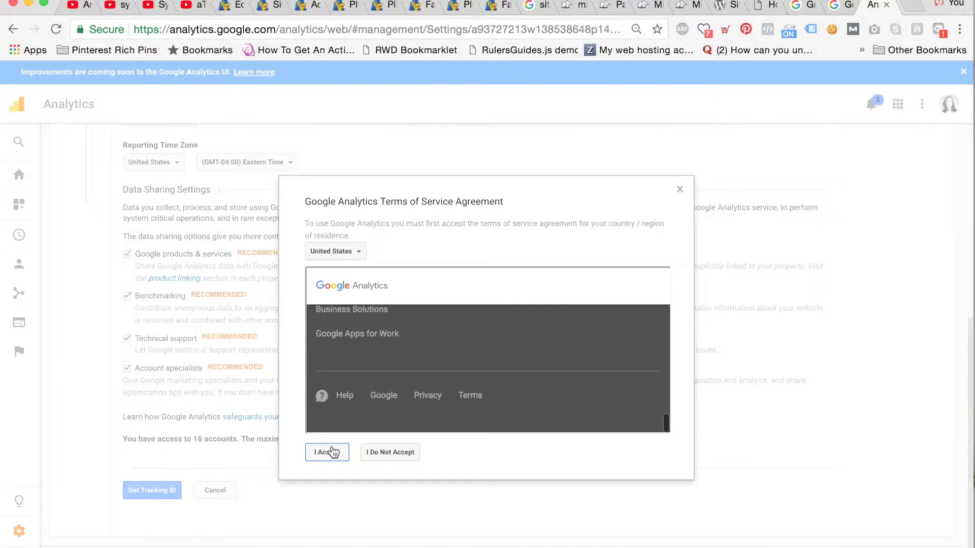
pyautogui.click(328, 453)
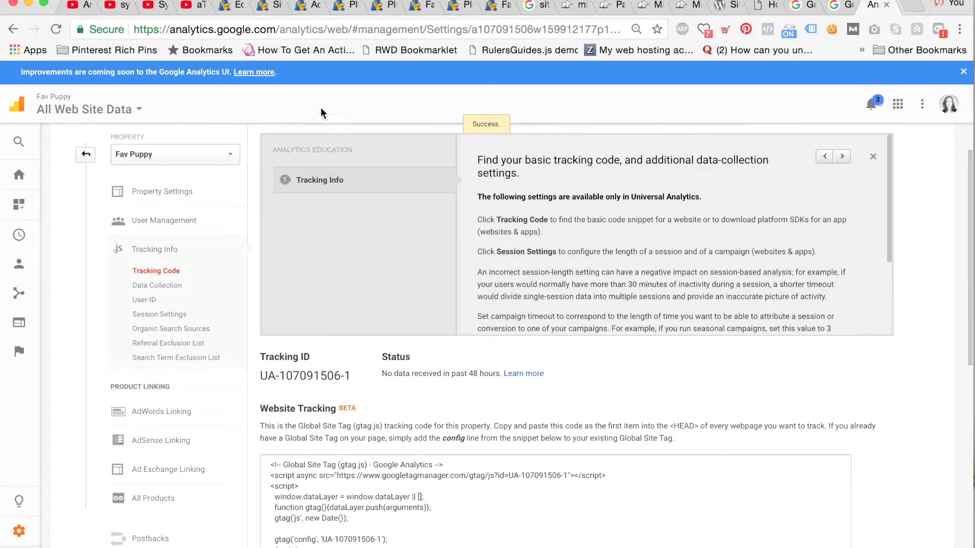
pyautogui.click(227, 6)
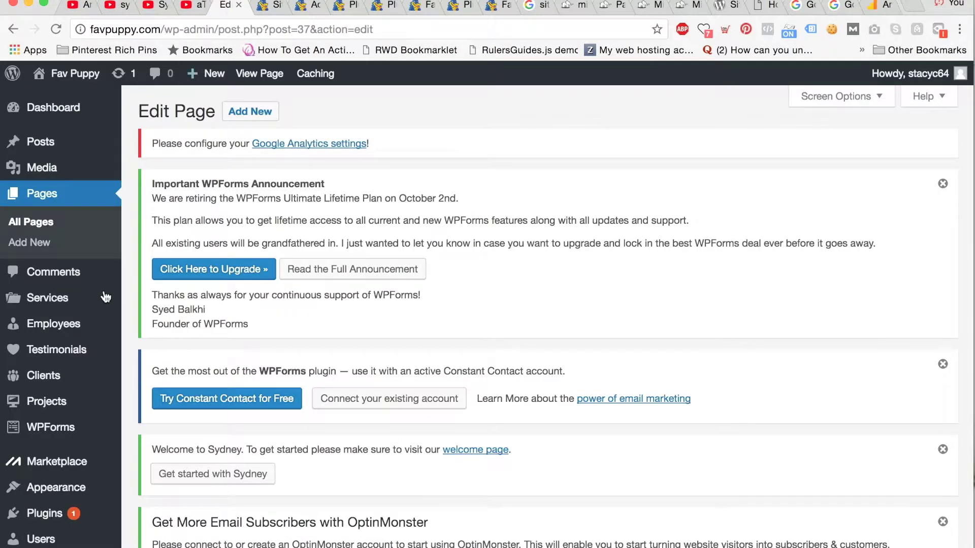
# Search the Add New plugins page for 'google analytics'.
pyautogui.moveTo(43, 515)
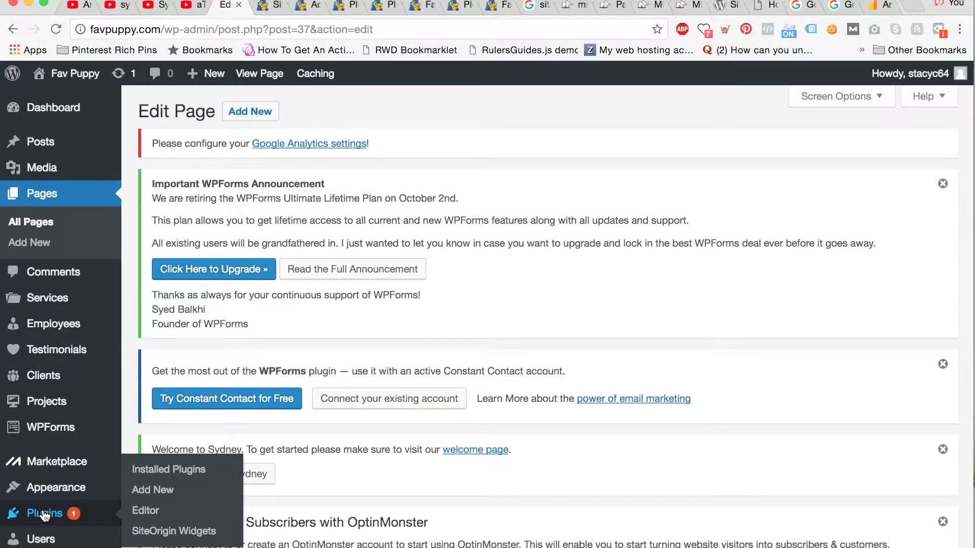
pyautogui.click(147, 490)
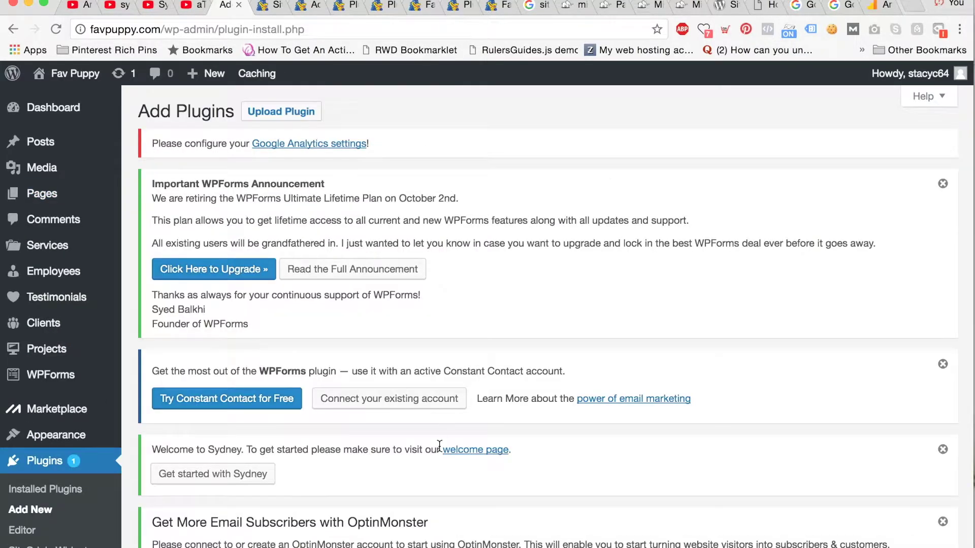
pyautogui.scroll(-6, 472, 319)
pyautogui.click(768, 305)
pyautogui.write('google analytics')
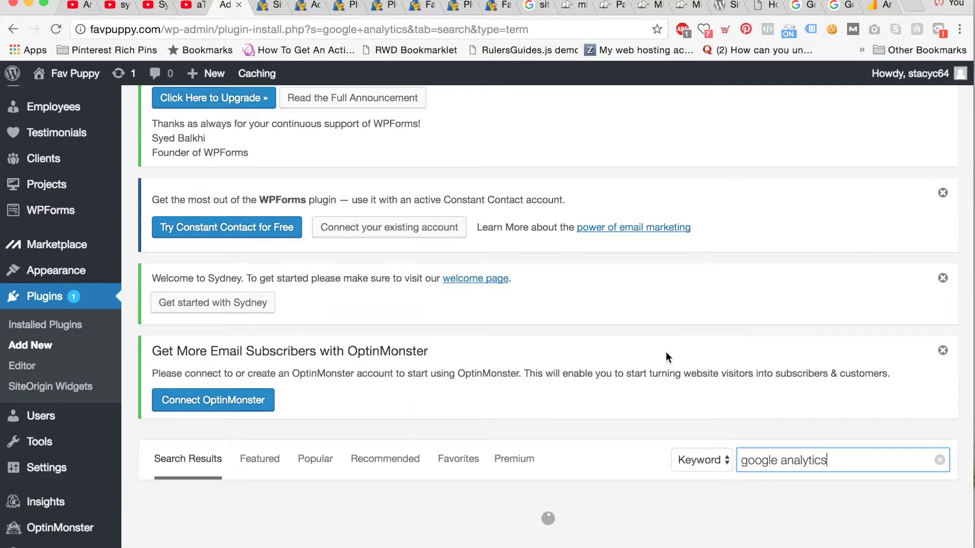
# Install and activate the GA Google Analytics plugin.
pyautogui.scroll(-3, 628, 368)
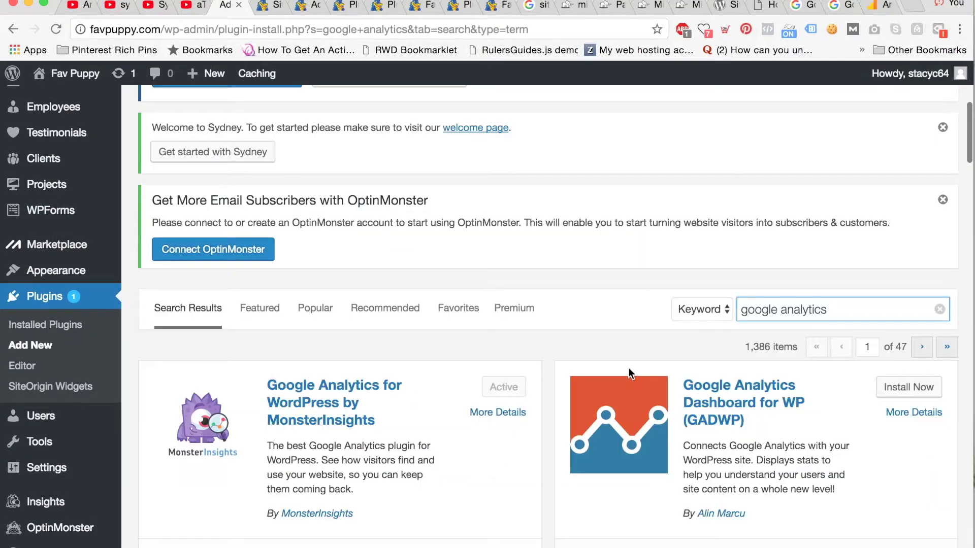
pyautogui.scroll(-15, 629, 367)
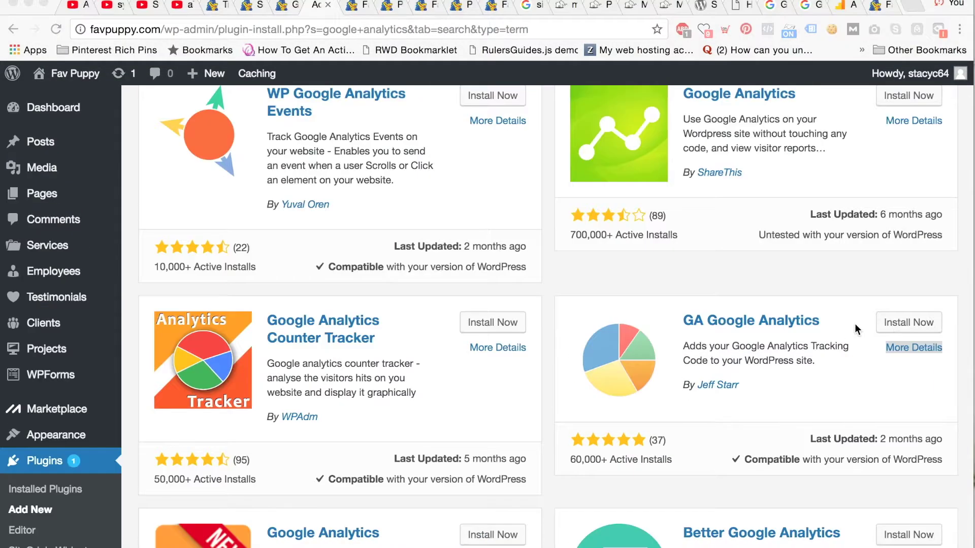
pyautogui.click(902, 324)
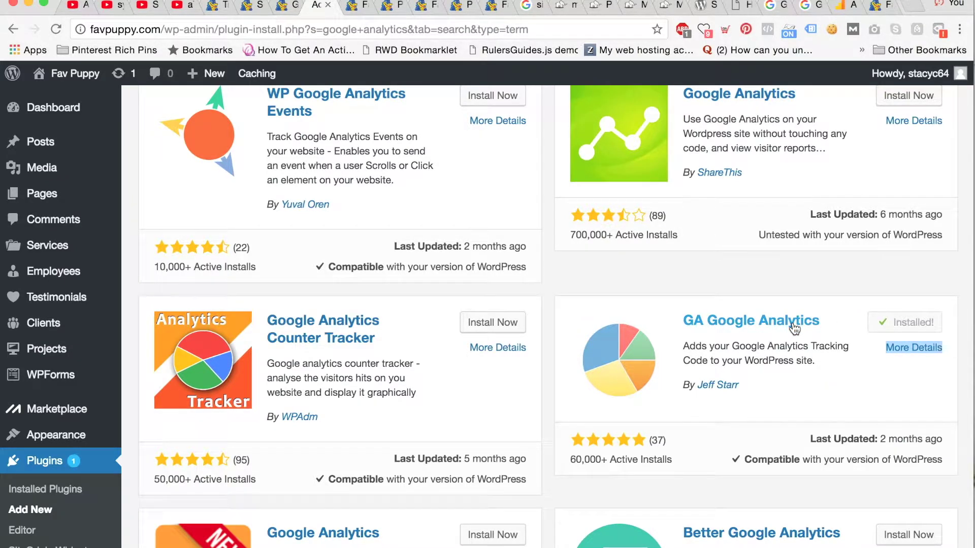
pyautogui.click(907, 329)
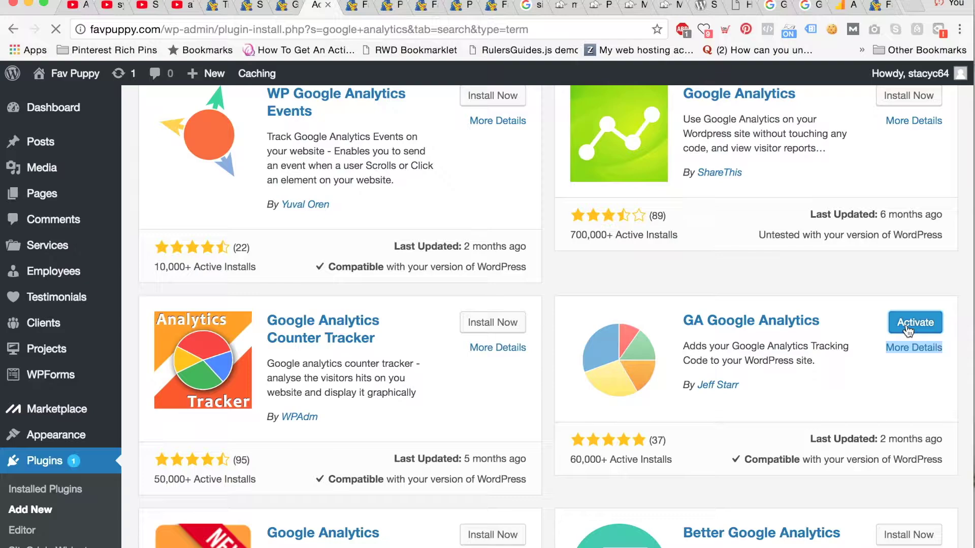
# Open GA Google Analytics settings and expand its Plugin Settings section.
pyautogui.scroll(-5, 422, 450)
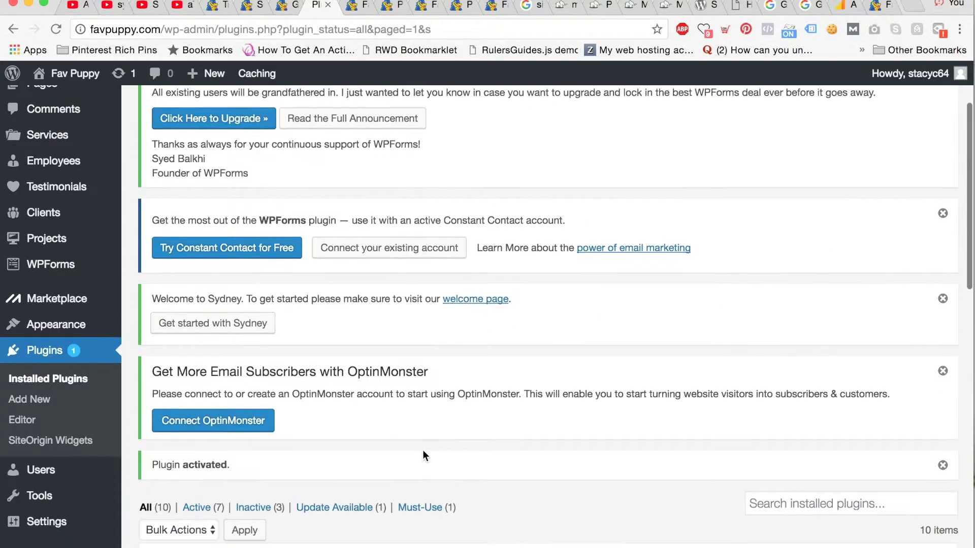
pyautogui.scroll(-6, 424, 455)
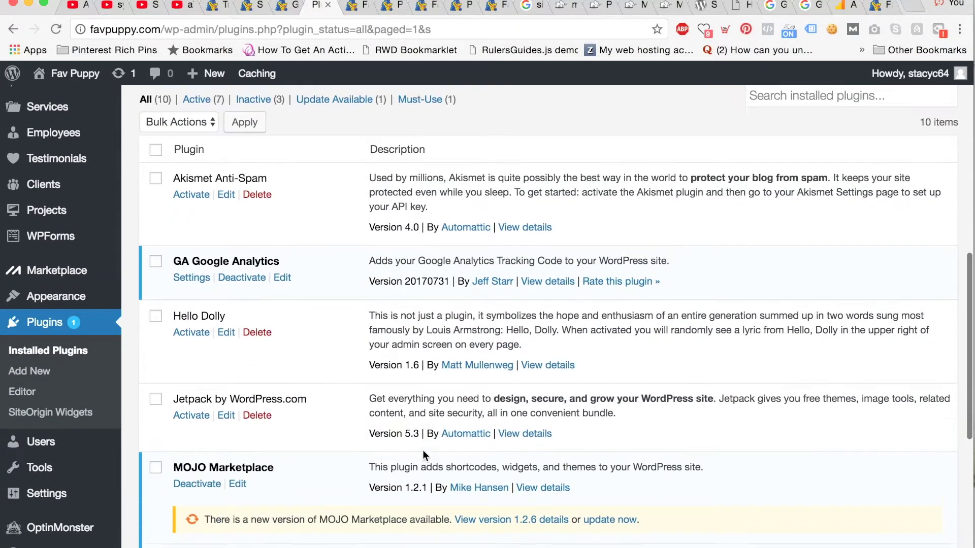
pyautogui.click(198, 256)
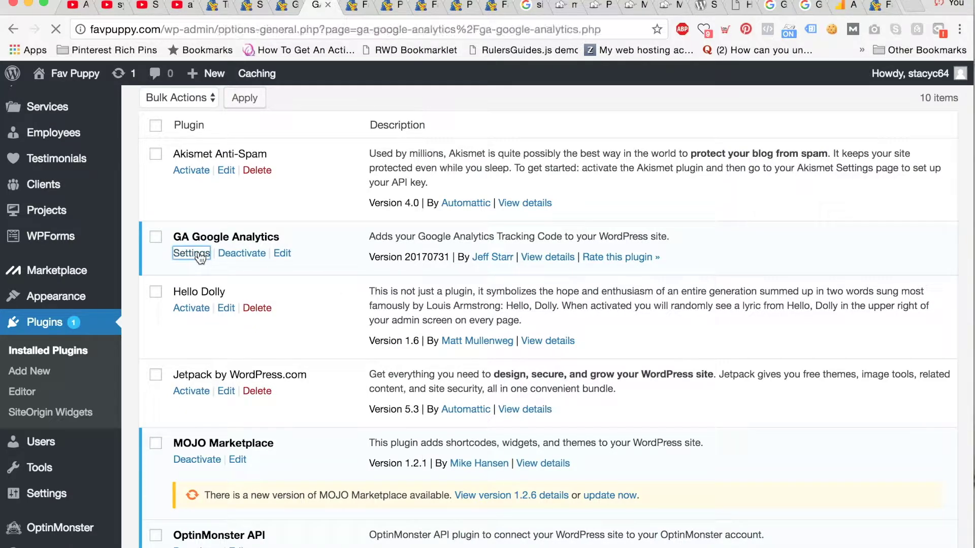
pyautogui.scroll(-10, 385, 323)
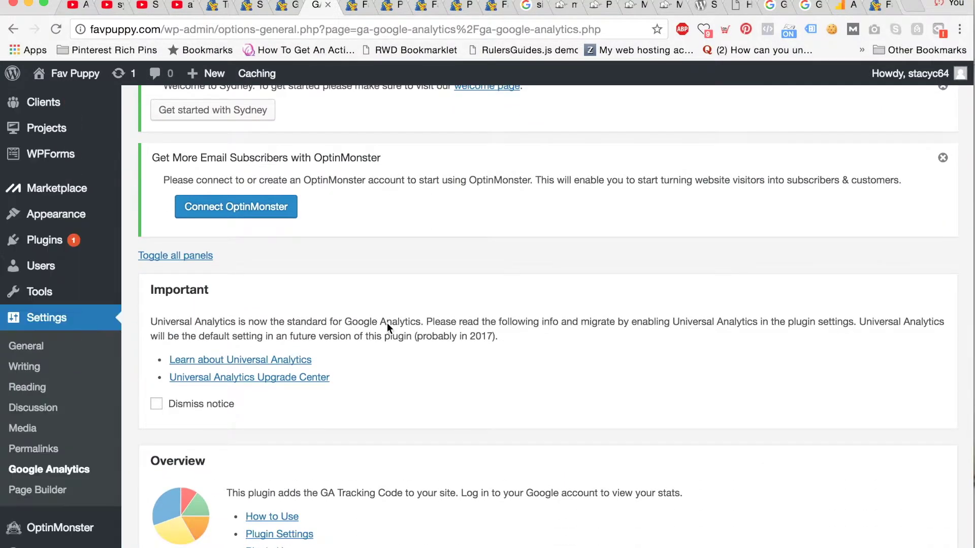
pyautogui.scroll(-3, 387, 325)
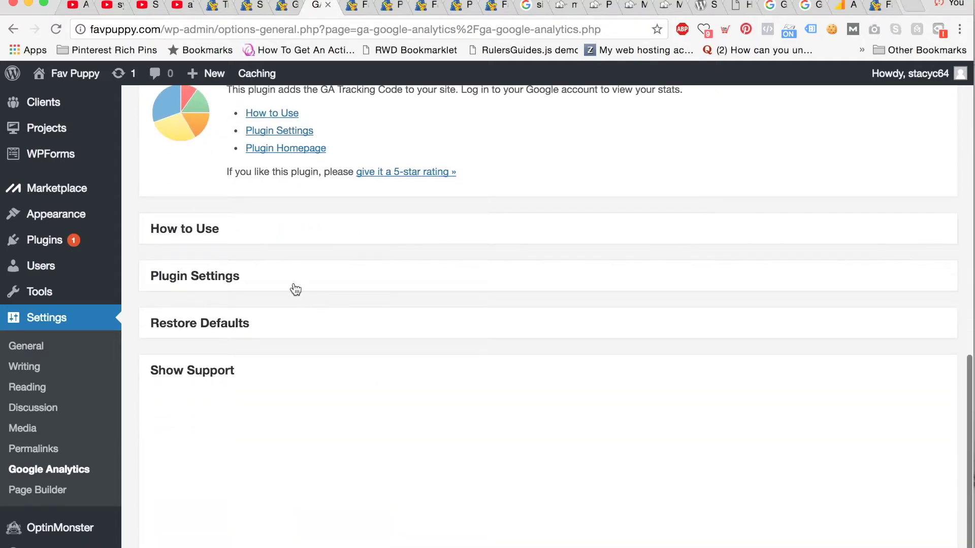
pyautogui.click(291, 278)
pyautogui.scroll(-2, 292, 278)
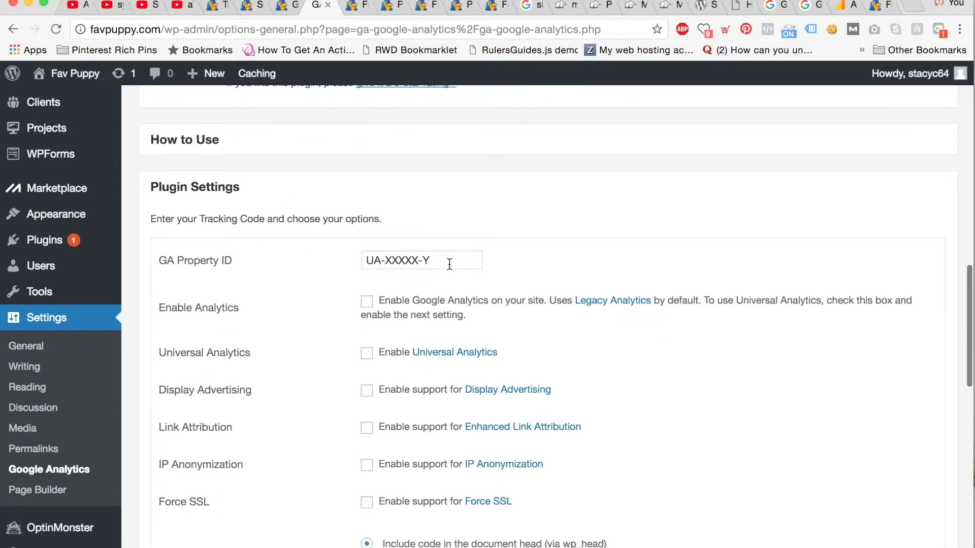
pyautogui.click(838, 4)
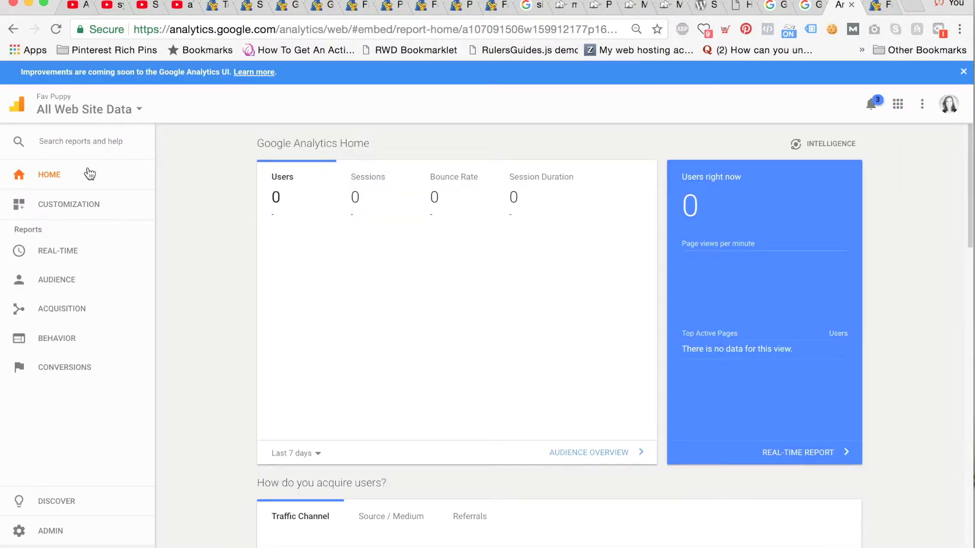
# Open Admin > Tracking Info > Tracking Code and copy Fav Puppy's tracking ID.
pyautogui.click(66, 534)
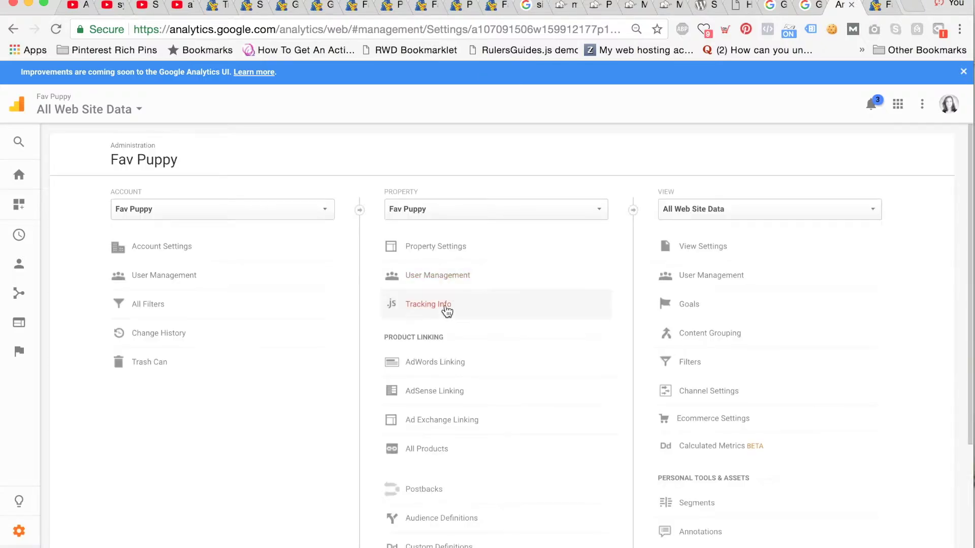
pyautogui.click(445, 306)
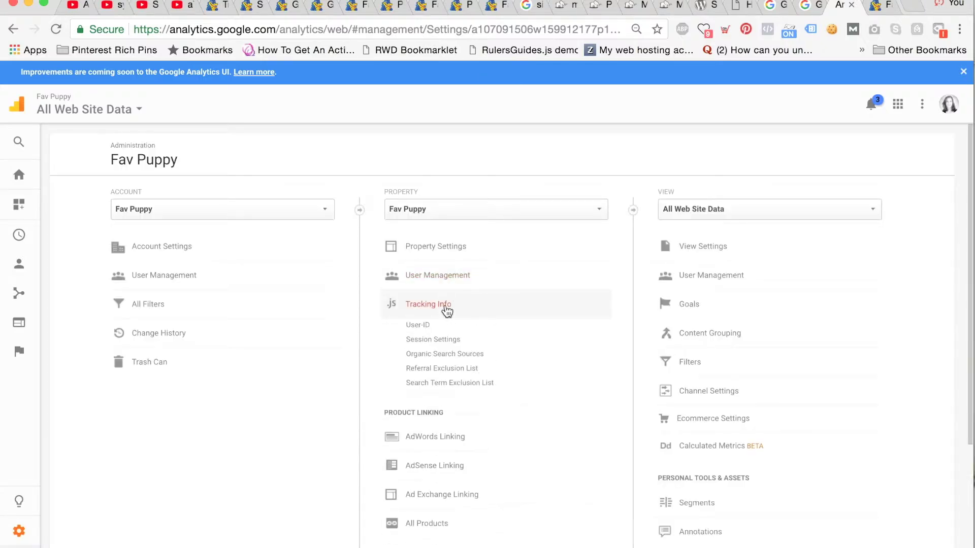
pyautogui.click(437, 325)
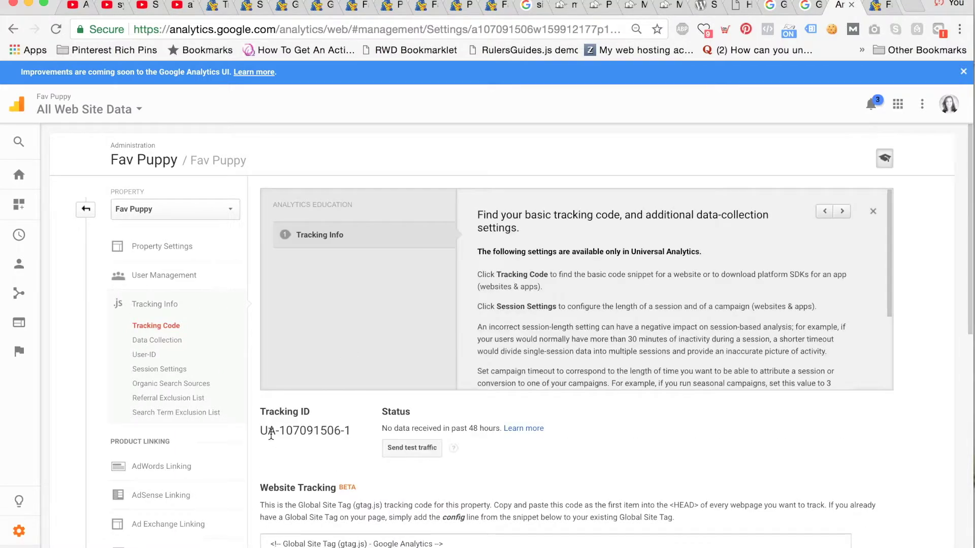
pyautogui.moveTo(260, 430); pyautogui.dragTo(362, 431)
pyautogui.press('super+c')
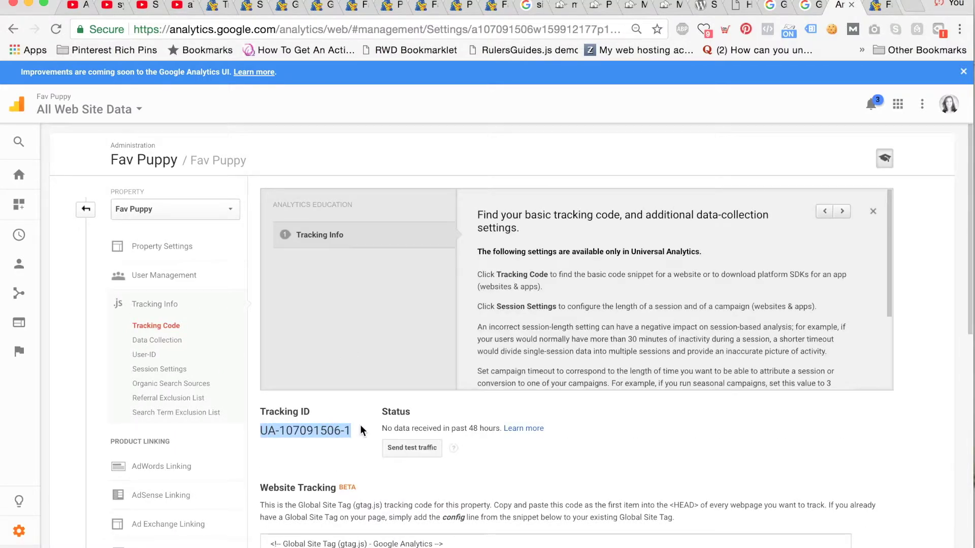
pyautogui.click(318, 6)
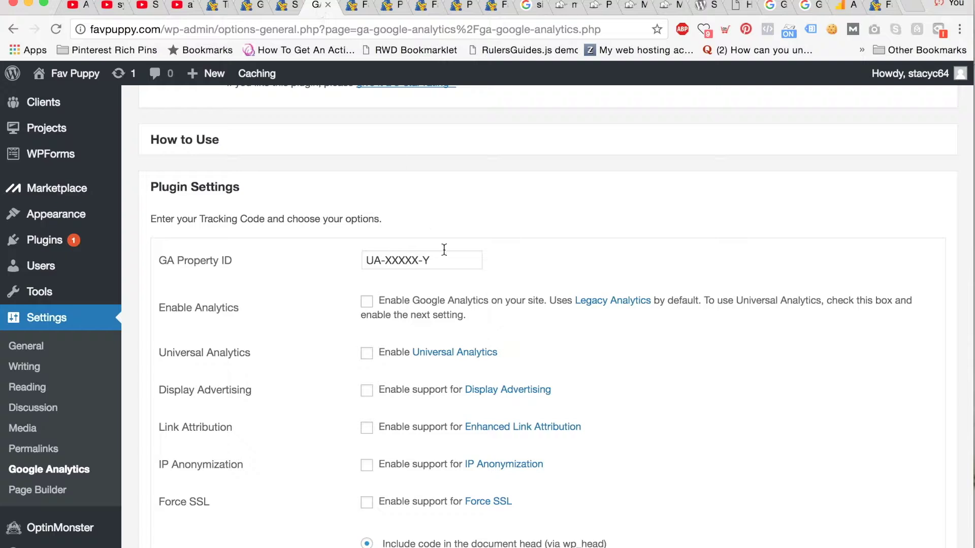
# Paste the tracking ID into GA Property ID, turn on Analytics, and save the settings.
pyautogui.moveTo(449, 260); pyautogui.dragTo(345, 251)
pyautogui.press('super+v')
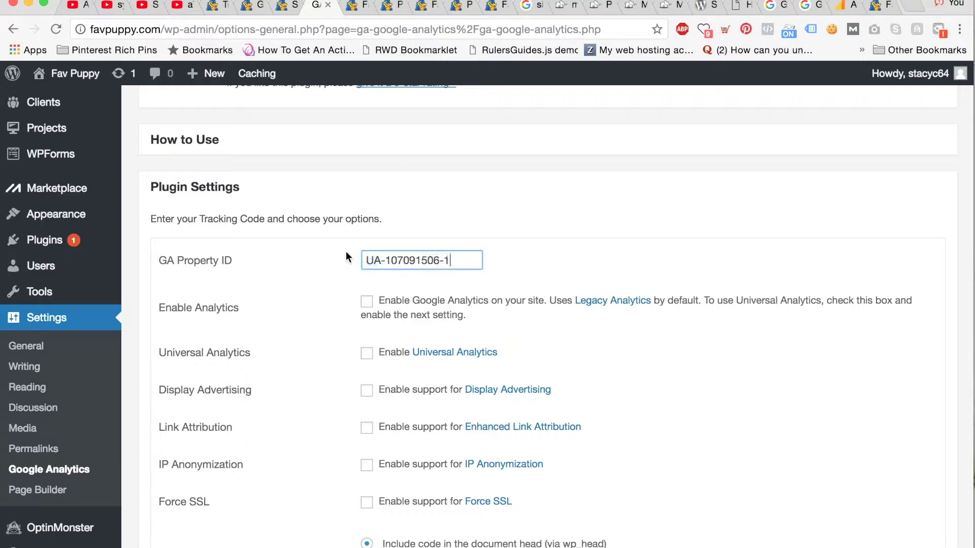
pyautogui.scroll(-1, 321, 297)
pyautogui.click(366, 269)
pyautogui.scroll(-1, 334, 313)
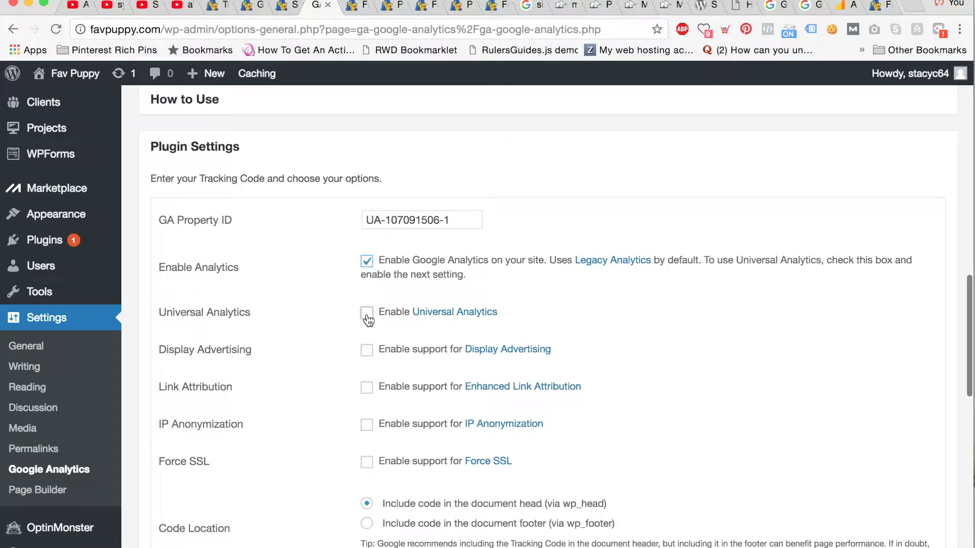
pyautogui.scroll(-5, 315, 333)
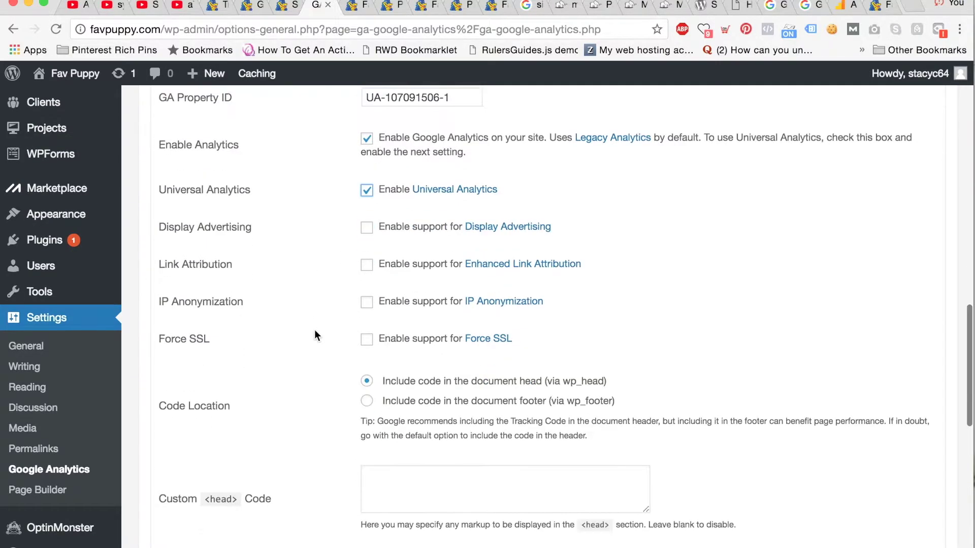
pyautogui.scroll(-2, 315, 335)
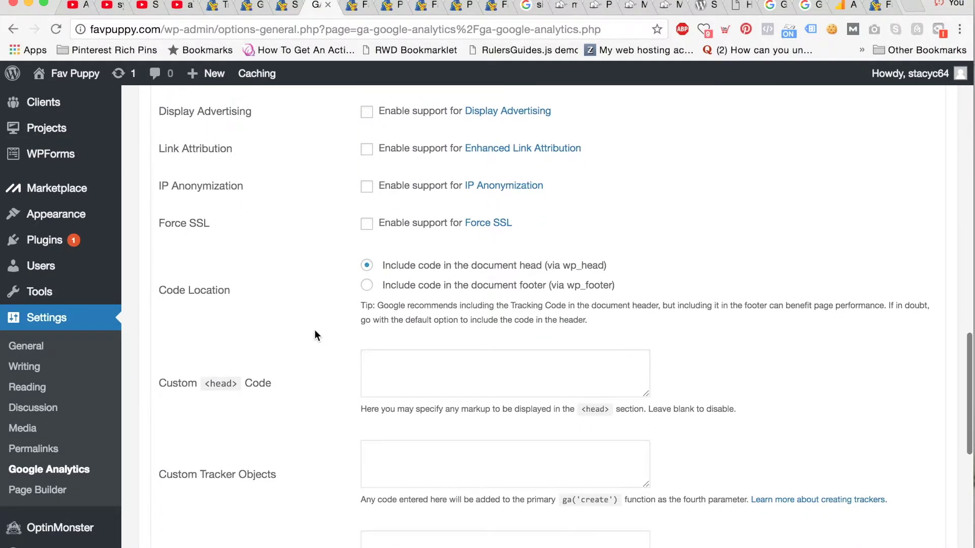
pyautogui.scroll(-8, 315, 335)
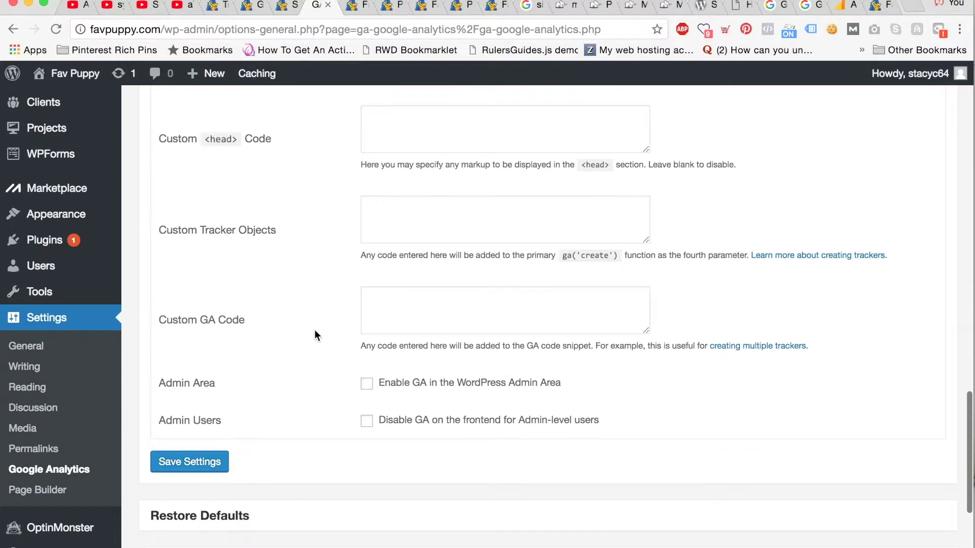
pyautogui.click(203, 398)
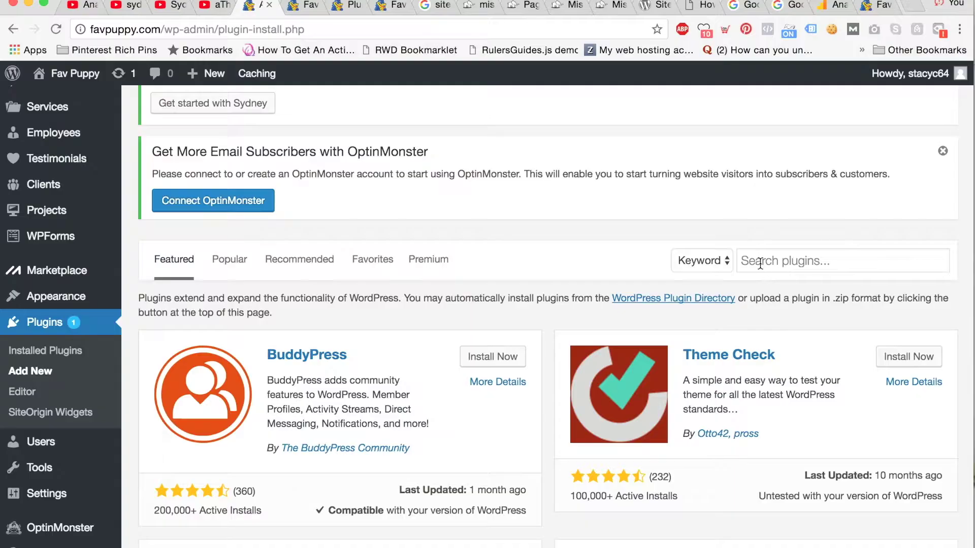
# Search plugins for 'sumo', then install and activate the Sumo plugin.
pyautogui.click(832, 261)
pyautogui.write('su')
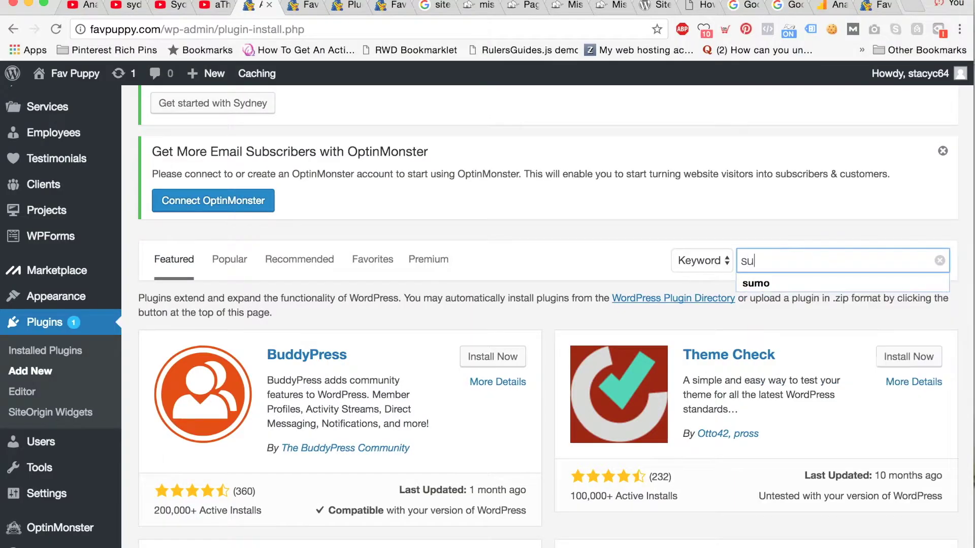
pyautogui.write('mo')
pyautogui.press('Return')
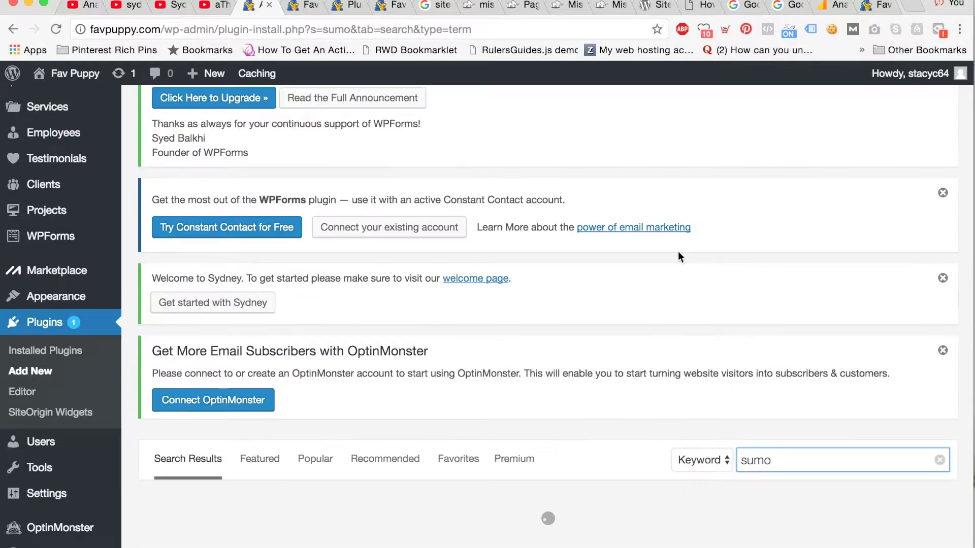
pyautogui.scroll(-4, 701, 349)
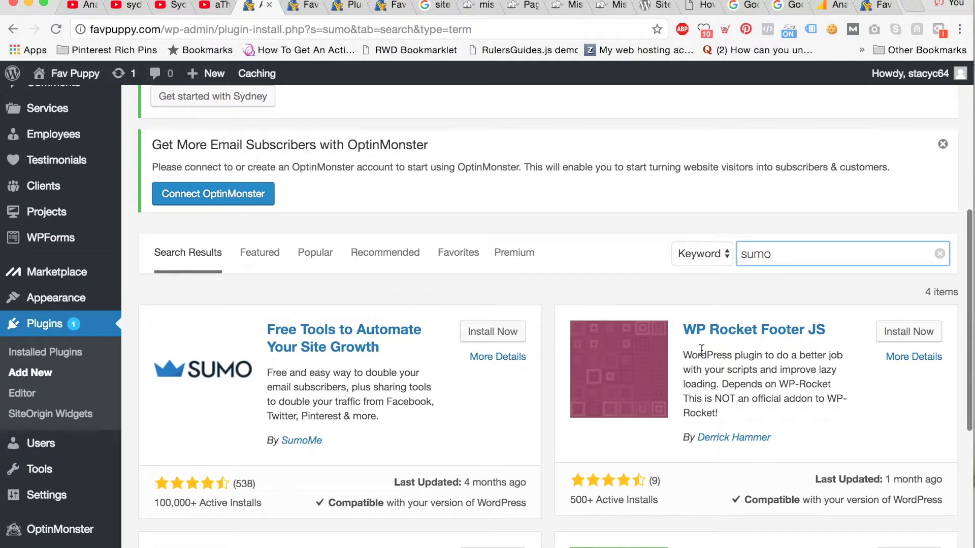
pyautogui.click(488, 332)
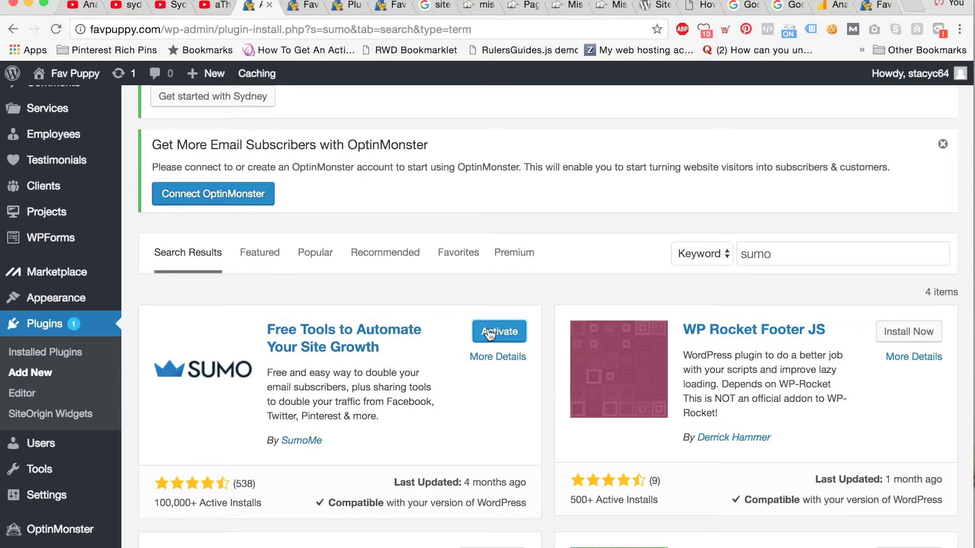
pyautogui.click(489, 332)
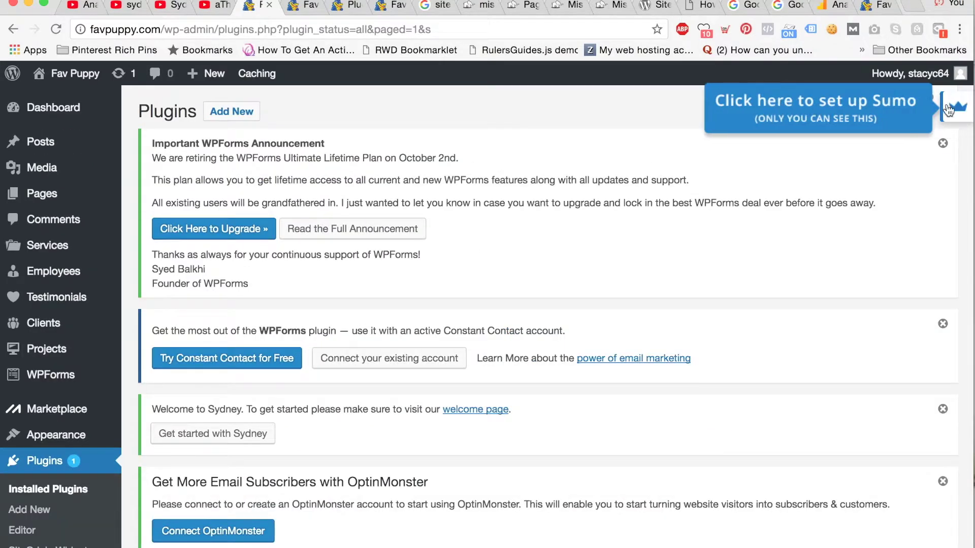
# Log in to an existing Sumo account with its e-mail and password, then open Sumo's tools.
pyautogui.click(953, 112)
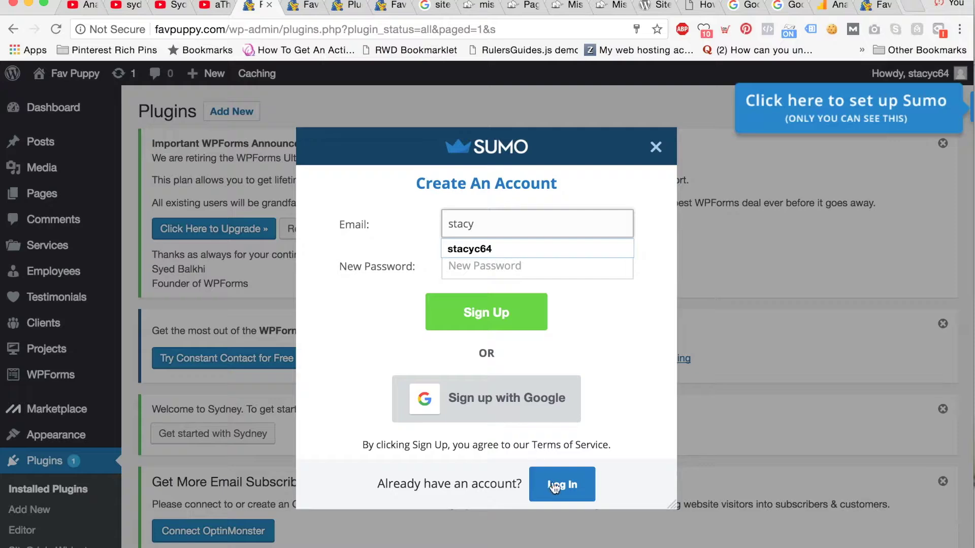
pyautogui.click(557, 486)
pyautogui.moveTo(539, 227); pyautogui.dragTo(404, 236)
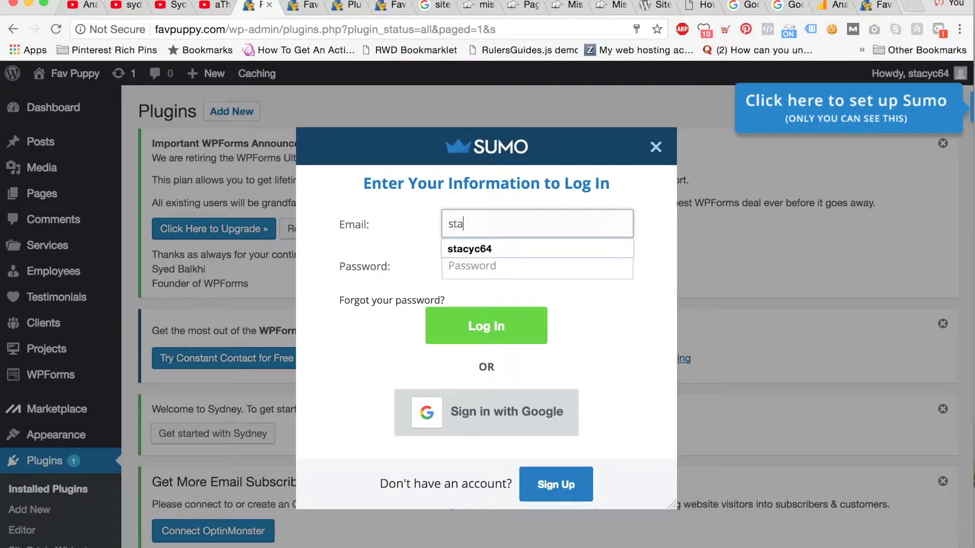
pyautogui.click(507, 249)
pyautogui.press('Tab')
pyautogui.write('****')
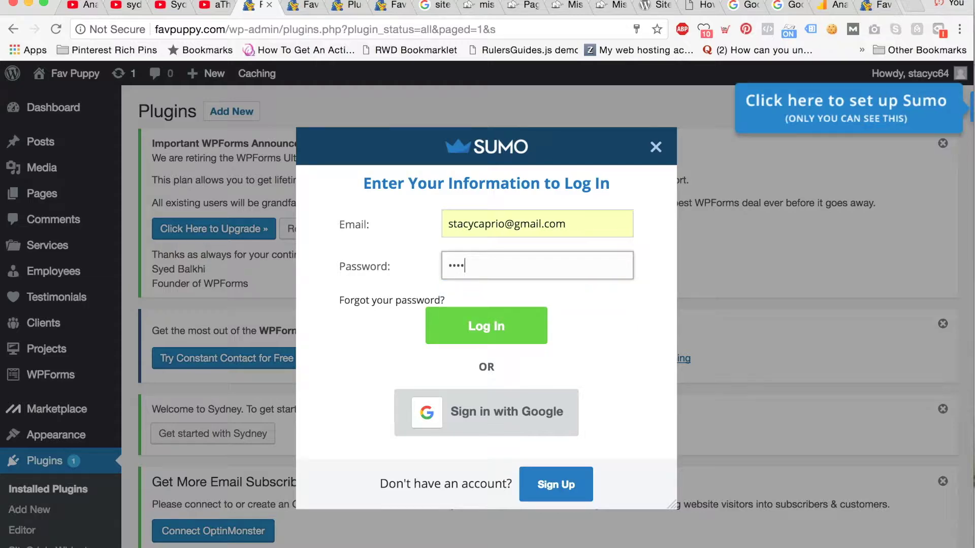
pyautogui.write('*')
pyautogui.click(502, 328)
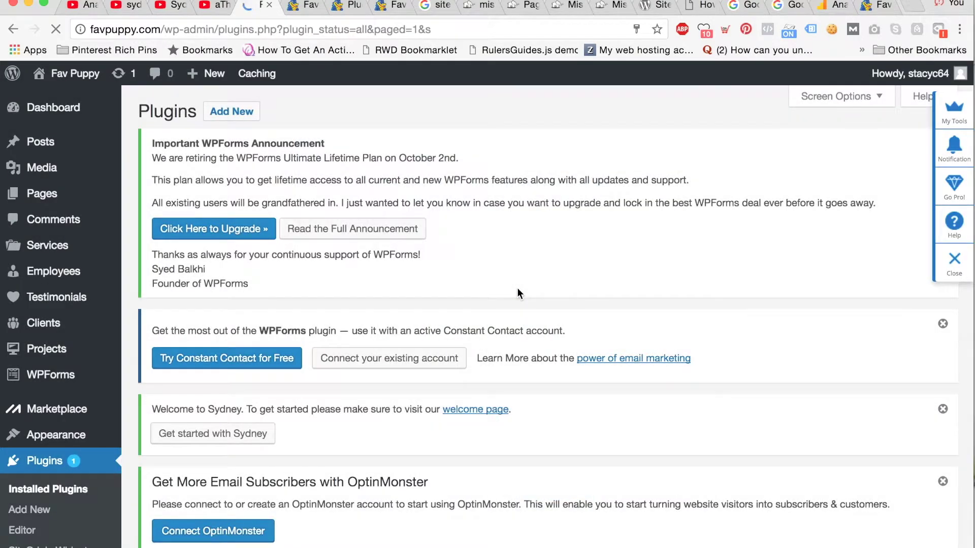
pyautogui.click(959, 119)
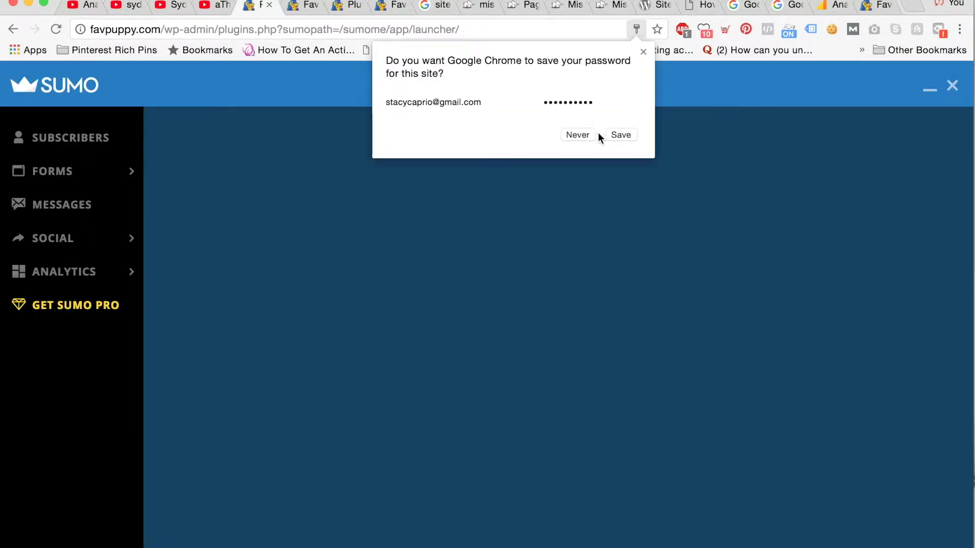
pyautogui.click(577, 134)
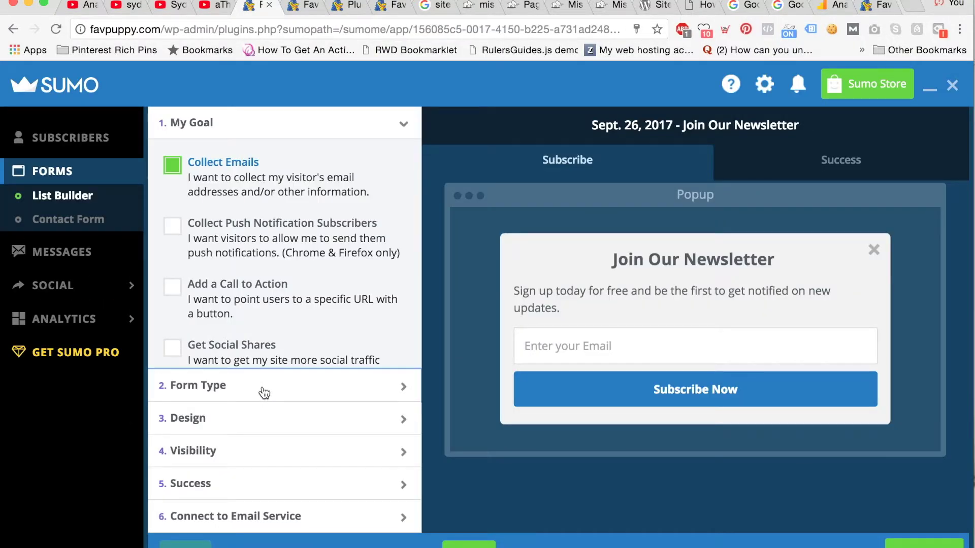
# Review the popup's Form Type choices, then browse Design templates, size and animation options.
pyautogui.click(264, 392)
pyautogui.scroll(-1, 264, 392)
pyautogui.scroll(1, 264, 391)
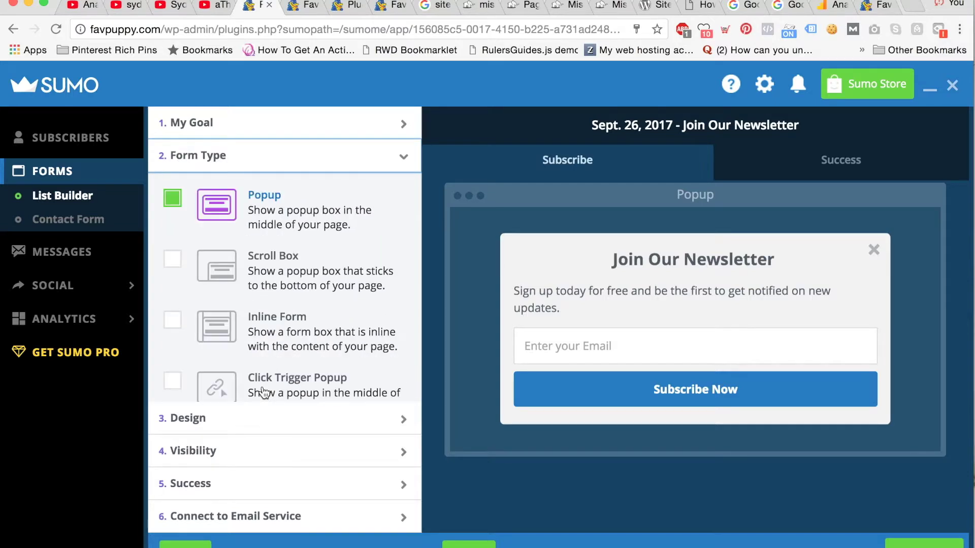
pyautogui.scroll(-3, 262, 393)
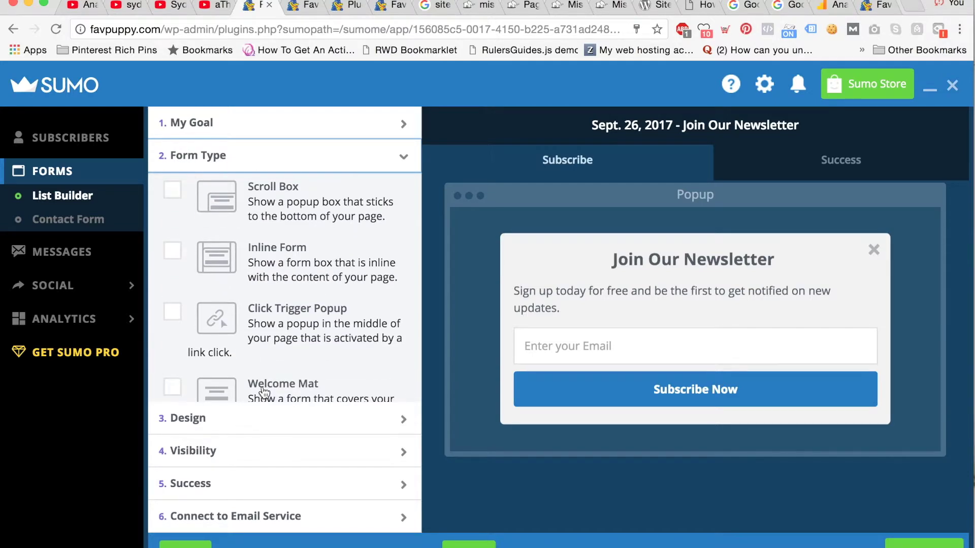
pyautogui.click(254, 416)
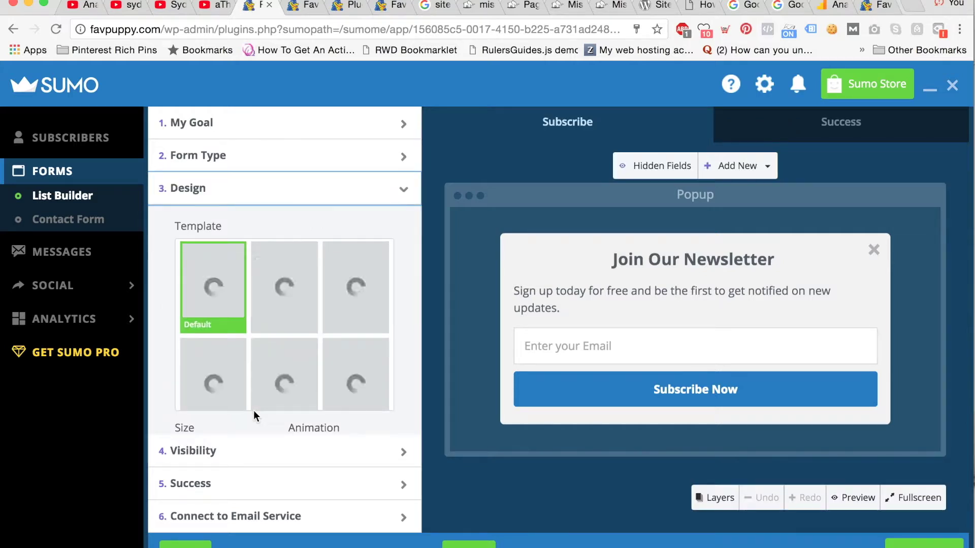
pyautogui.scroll(-2, 254, 410)
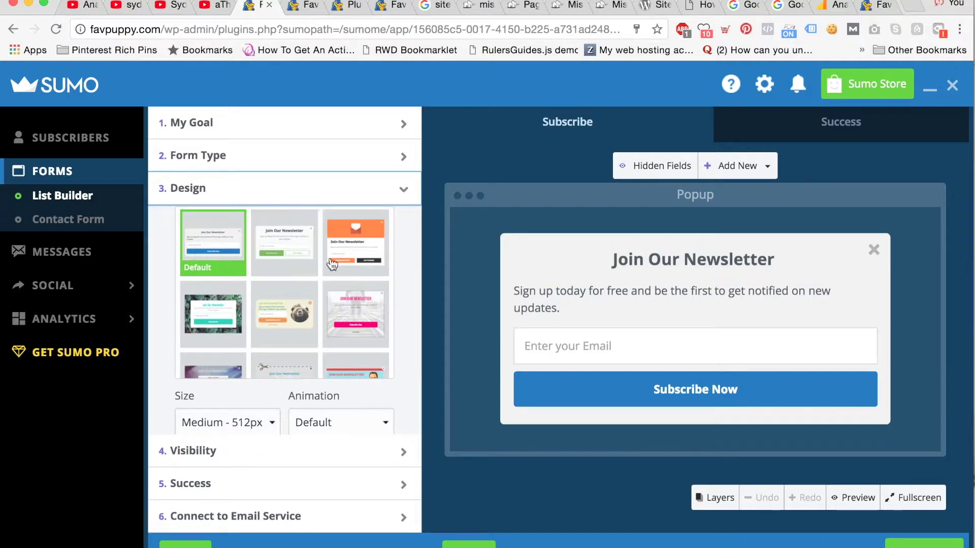
pyautogui.scroll(-5, 278, 355)
pyautogui.scroll(-6, 276, 378)
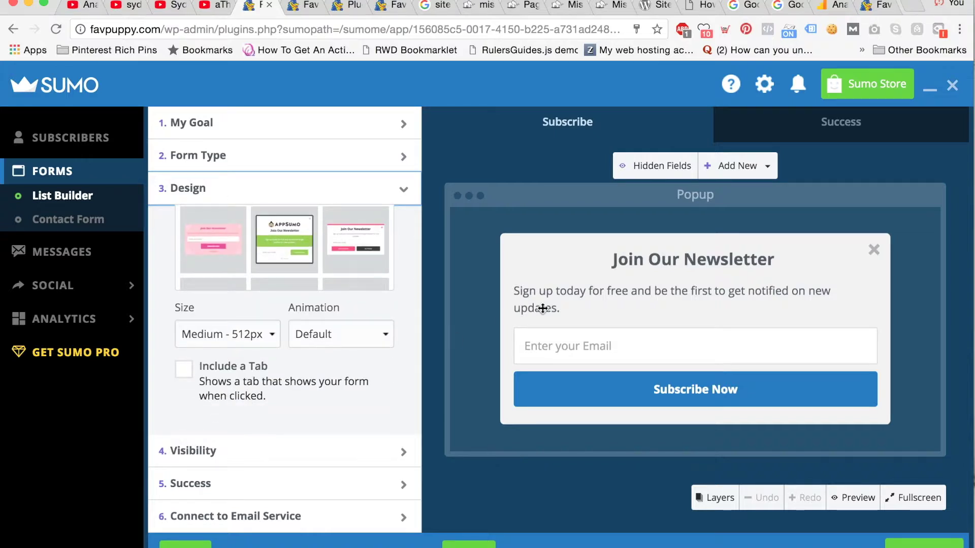
# Change the popup heading to 'Join us today' and end the description with '!'.
pyautogui.click(659, 259)
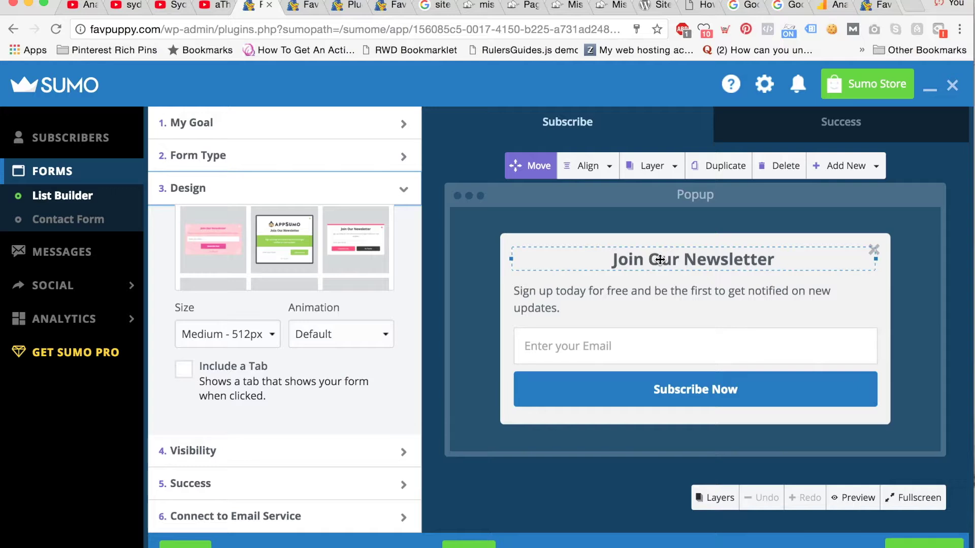
pyautogui.moveTo(303, 255); pyautogui.dragTo(160, 250)
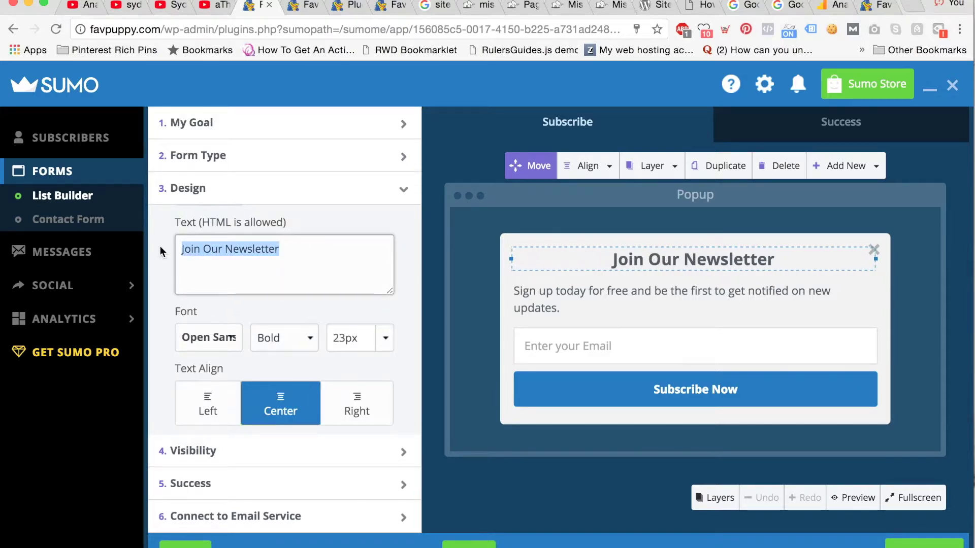
pyautogui.write('Join us today')
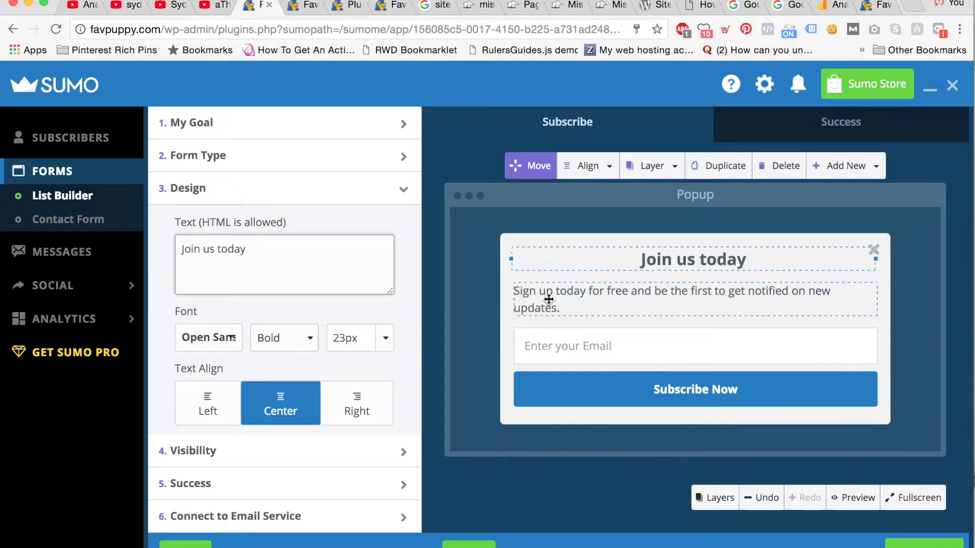
pyautogui.click(548, 300)
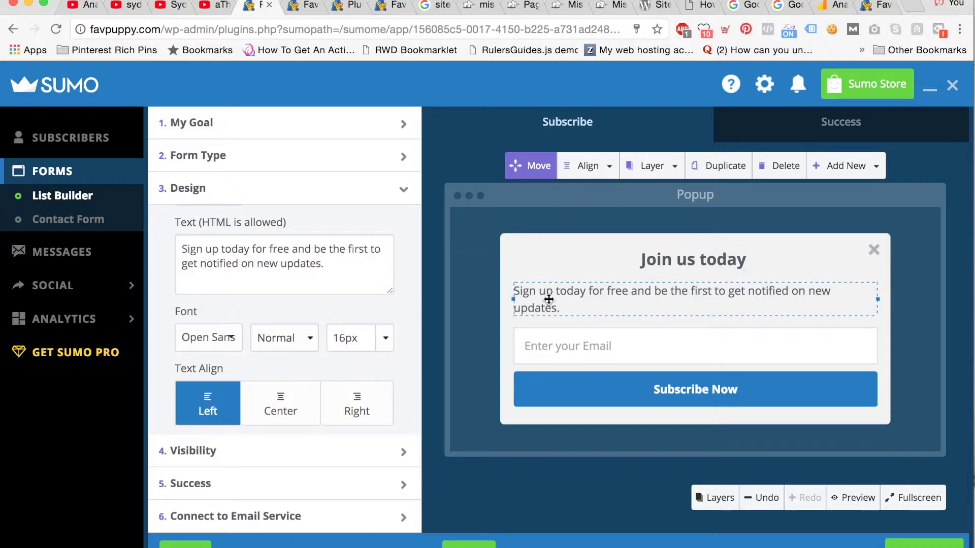
pyautogui.click(343, 265)
pyautogui.press('BackSpace')
pyautogui.write('!')
# Type 'sdfs' into the email placeholder and button label, then remove the stray button letters.
pyautogui.scroll(-2, 307, 304)
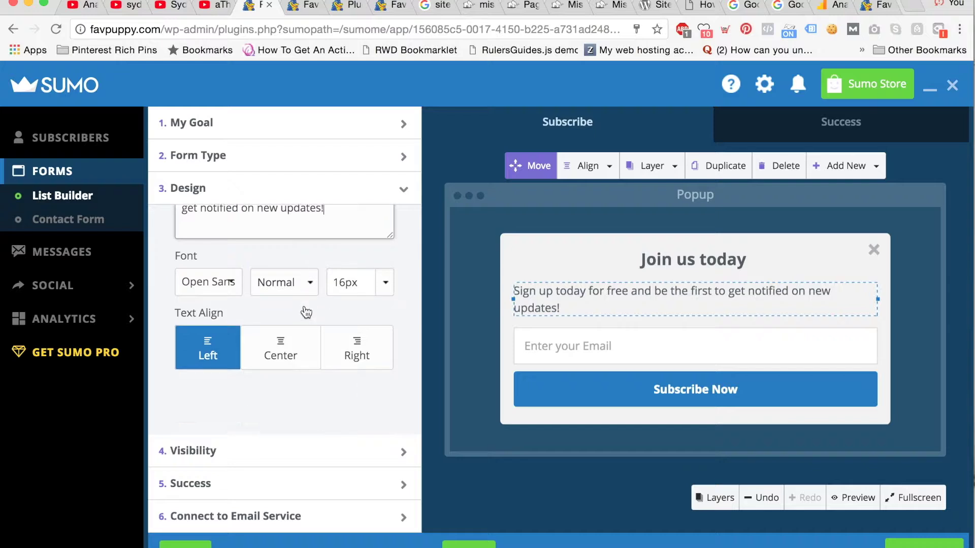
pyautogui.click(530, 345)
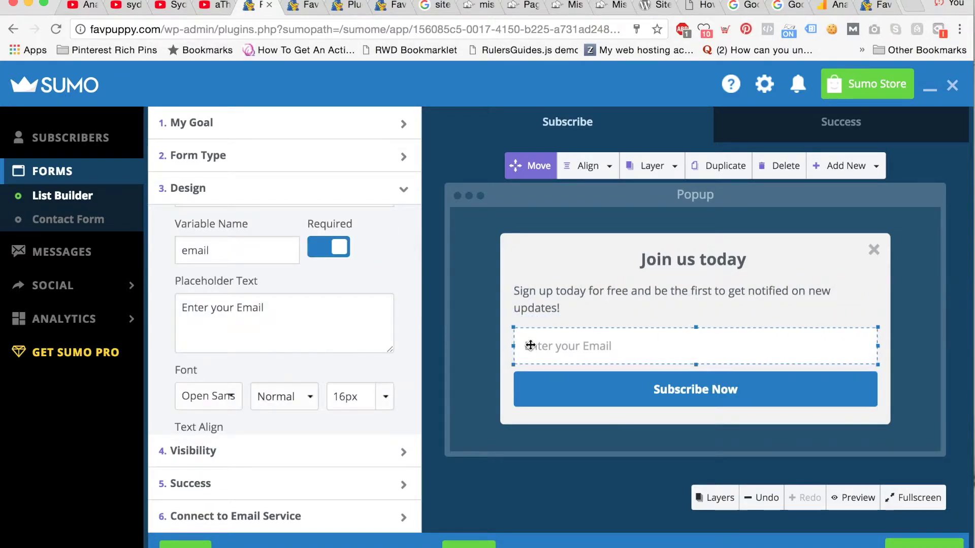
pyautogui.click(361, 311)
pyautogui.write('sdfs')
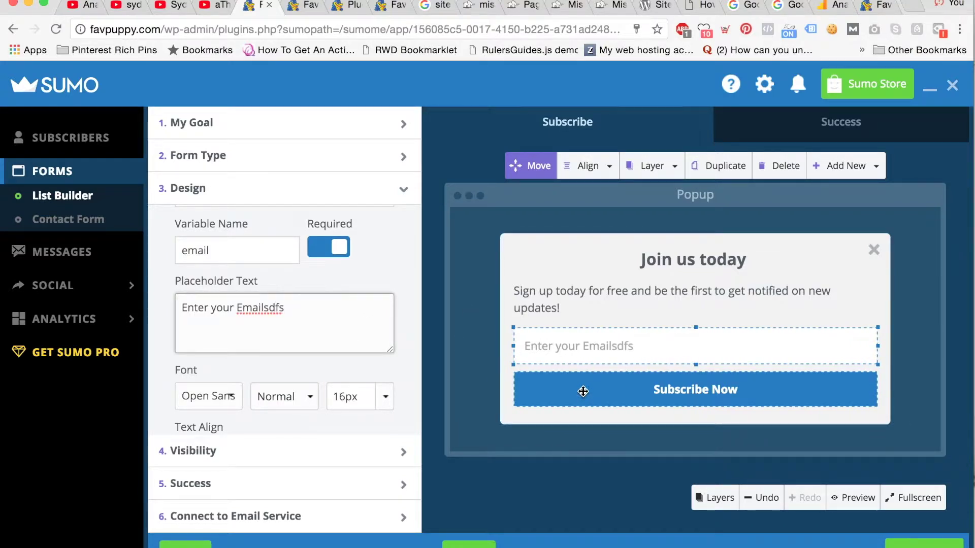
pyautogui.click(583, 391)
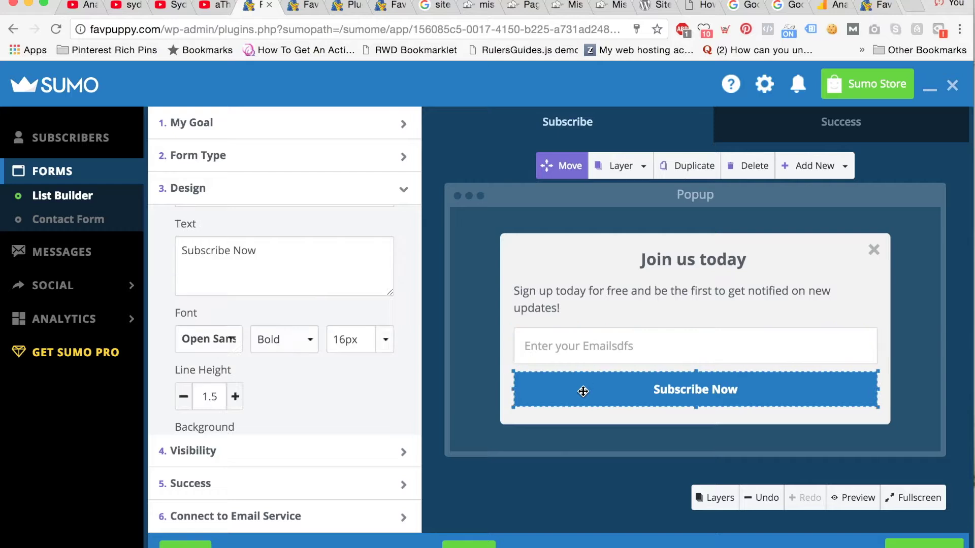
pyautogui.click(342, 280)
pyautogui.write('sdfs')
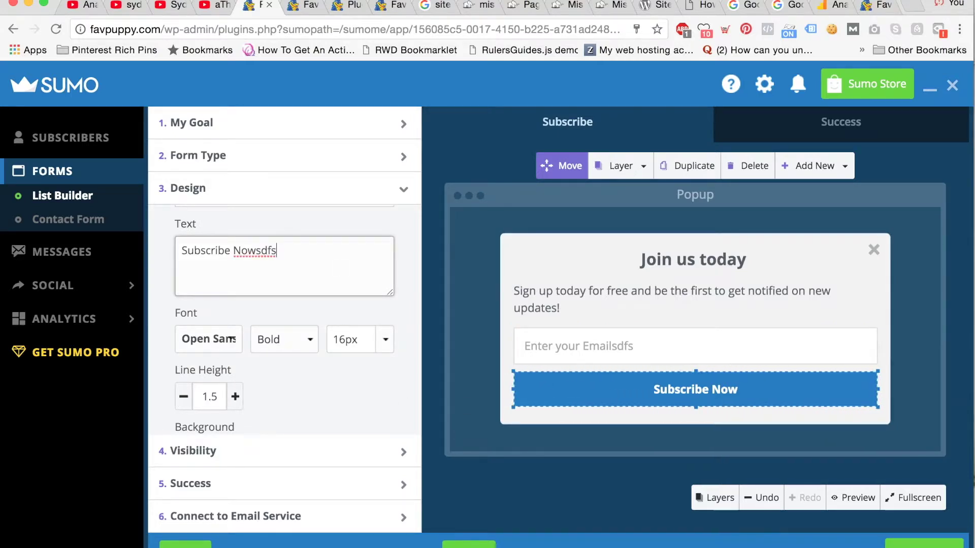
pyautogui.press('BackSpace')
pyautogui.press('BackSpace')
pyautogui.press('BackSpace')
pyautogui.press('BackSpace')
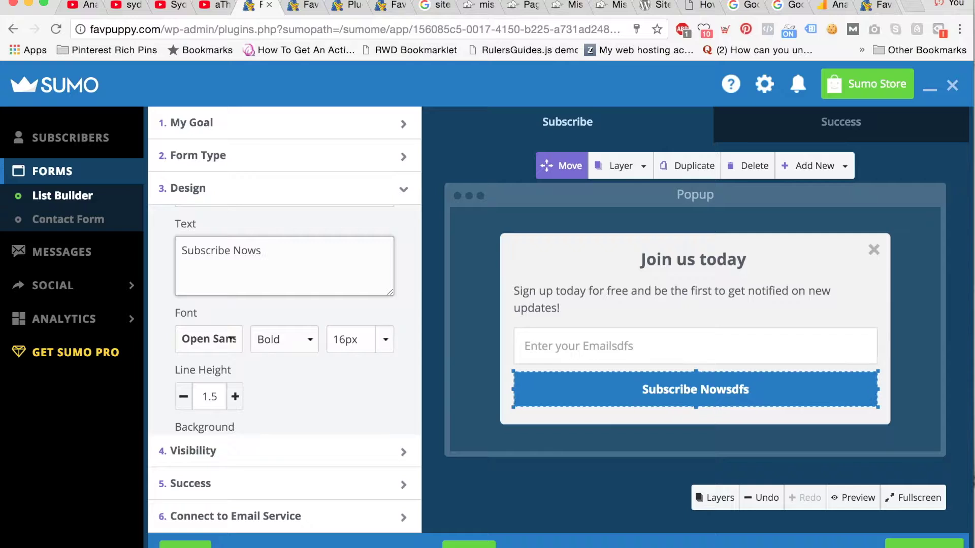
pyautogui.scroll(-3, 379, 327)
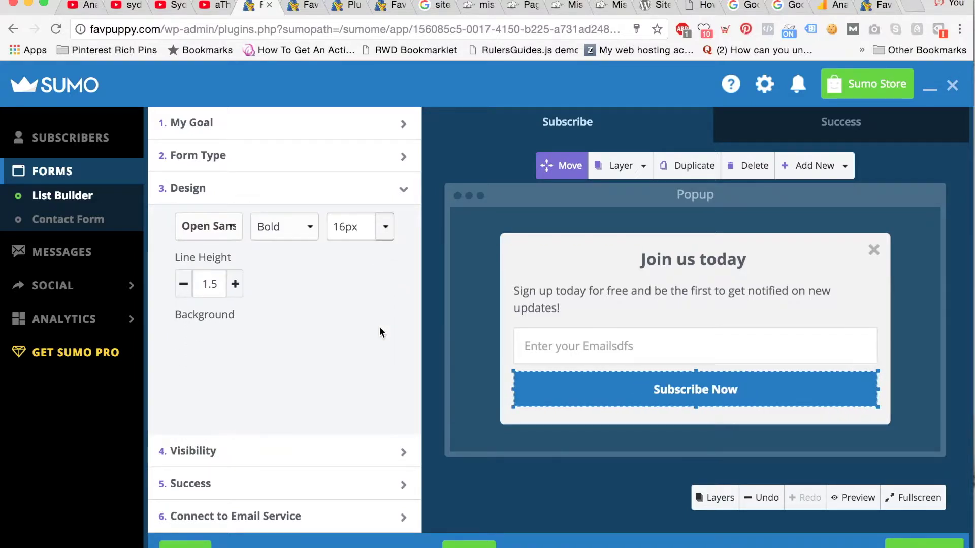
pyautogui.click(320, 458)
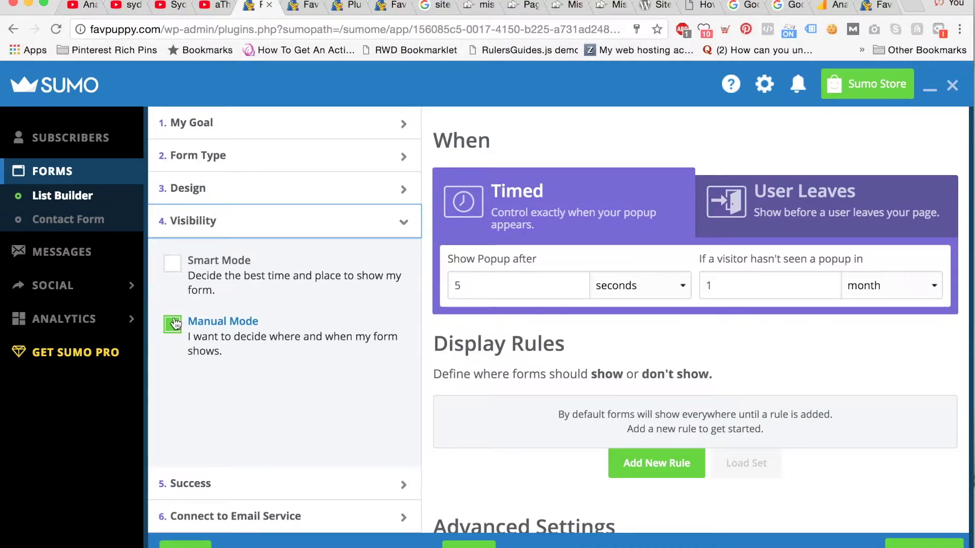
# Show the popup when the visitor leaves, keeping the repeat interval unit at month.
pyautogui.click(750, 219)
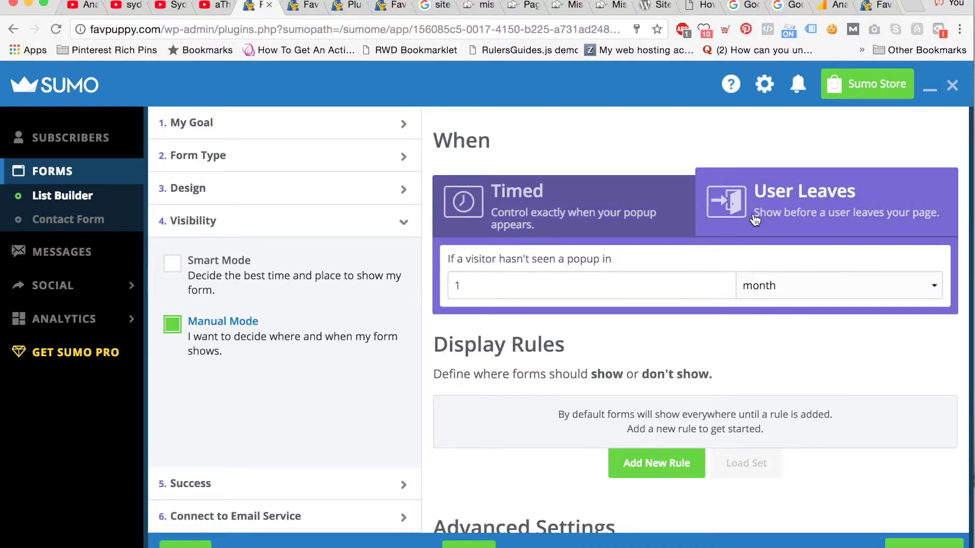
pyautogui.click(767, 285)
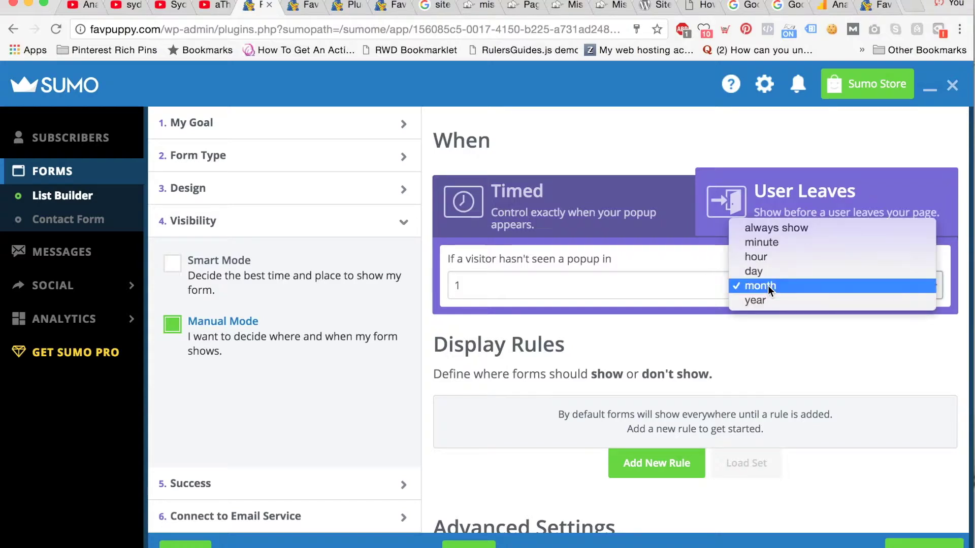
pyautogui.click(767, 260)
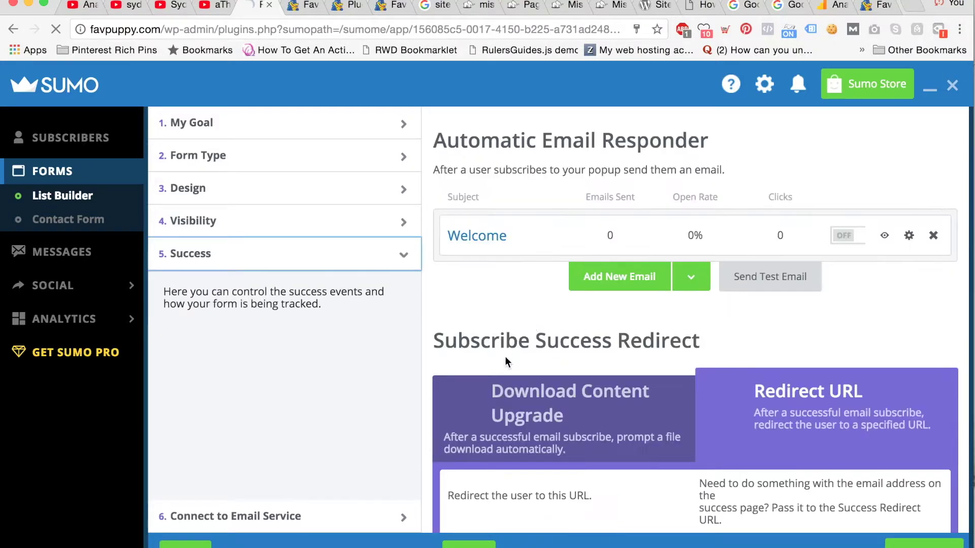
# Turn on the Welcome email, sign its body off with 'Best, Me', and save it.
pyautogui.click(845, 236)
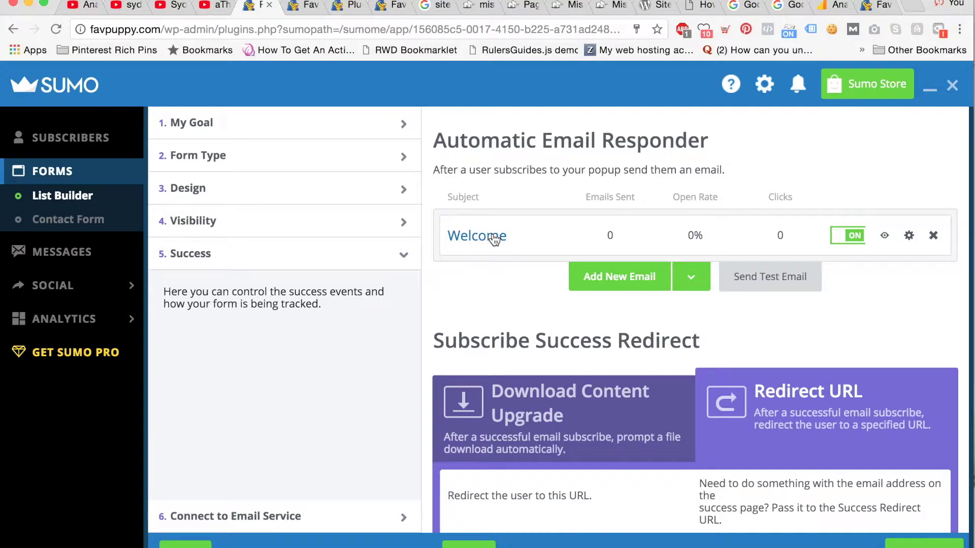
pyautogui.click(494, 237)
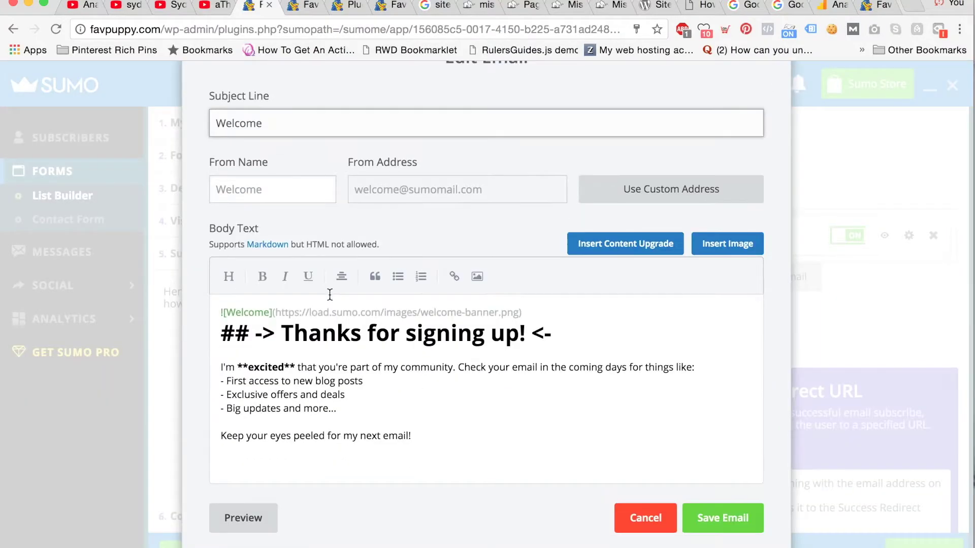
pyautogui.click(436, 434)
pyautogui.press('Return')
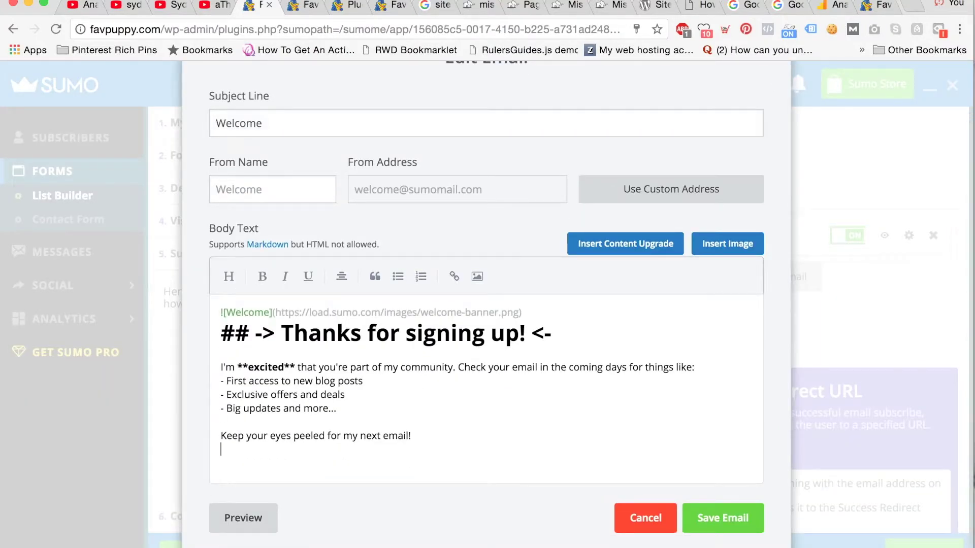
pyautogui.write('Best,')
pyautogui.press('Return')
pyautogui.write('Me')
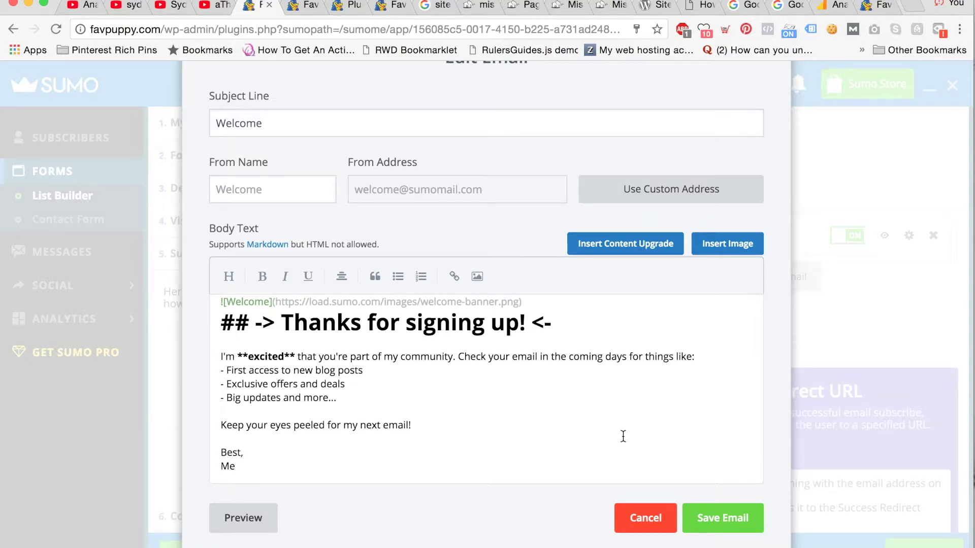
pyautogui.click(711, 518)
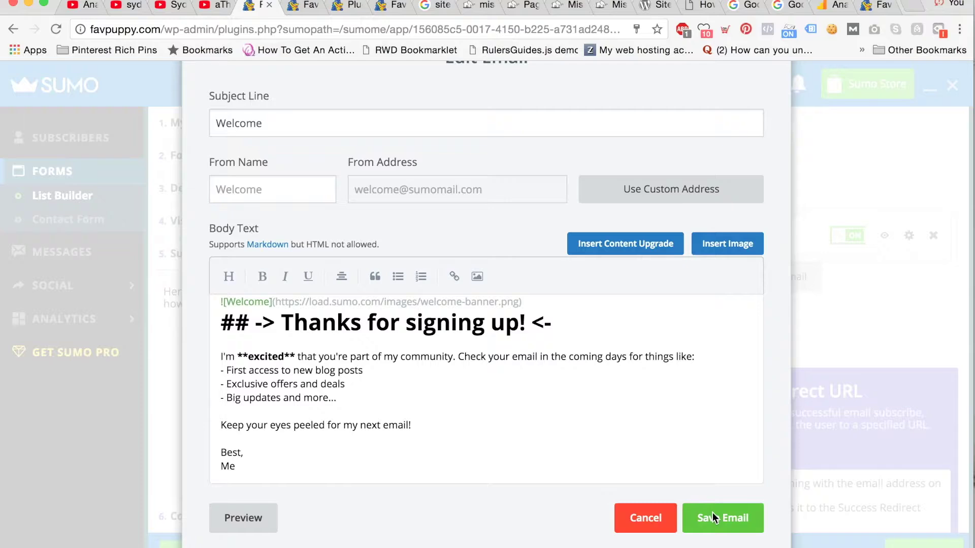
pyautogui.click(461, 365)
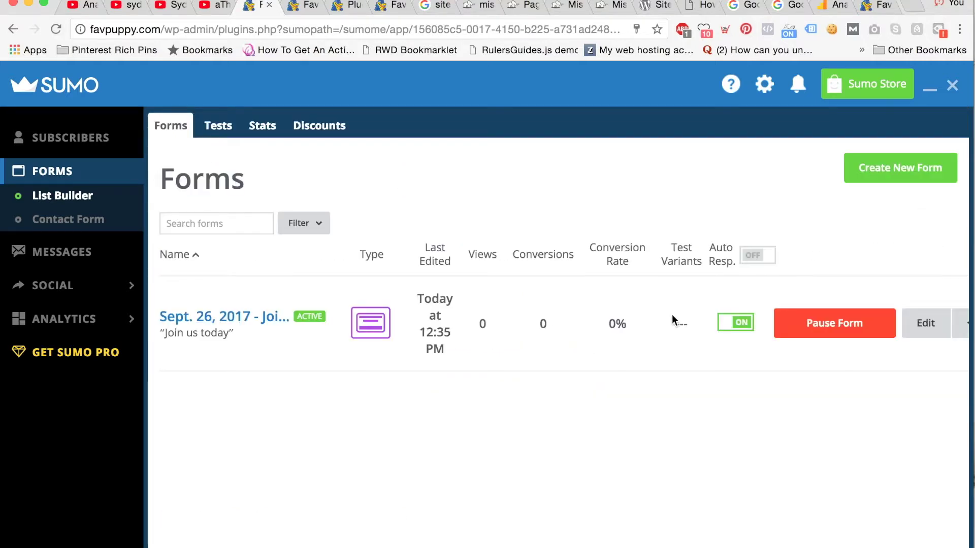
# Pause the Sumo popup form and open the Sumo tools app.
pyautogui.click(848, 323)
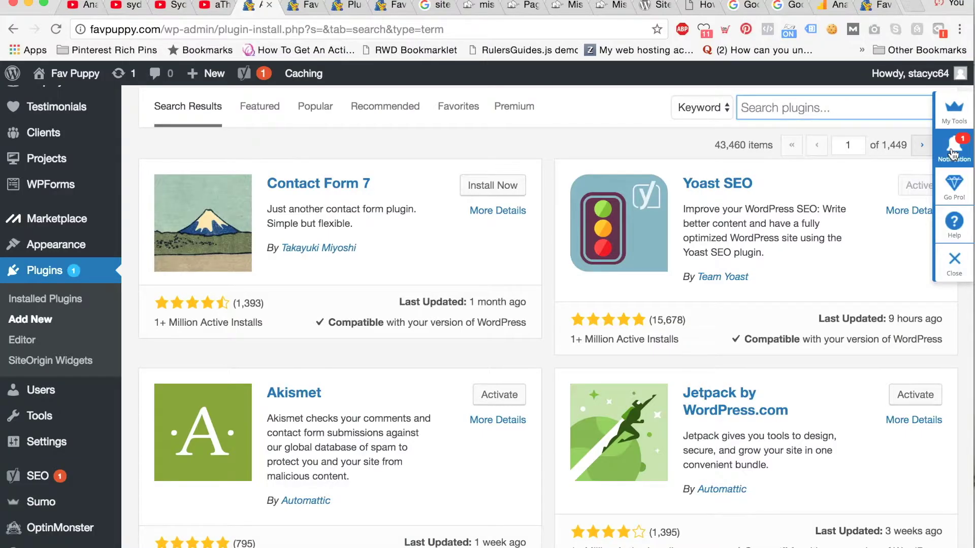
pyautogui.click(953, 122)
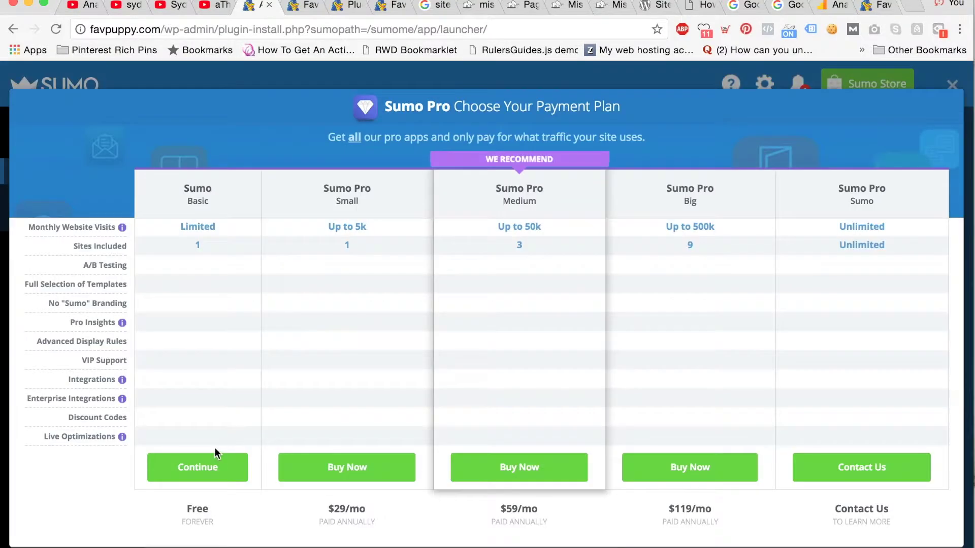
# Stay on the free Sumo plan and activate the Social Share app with Facebook share counts.
pyautogui.click(199, 467)
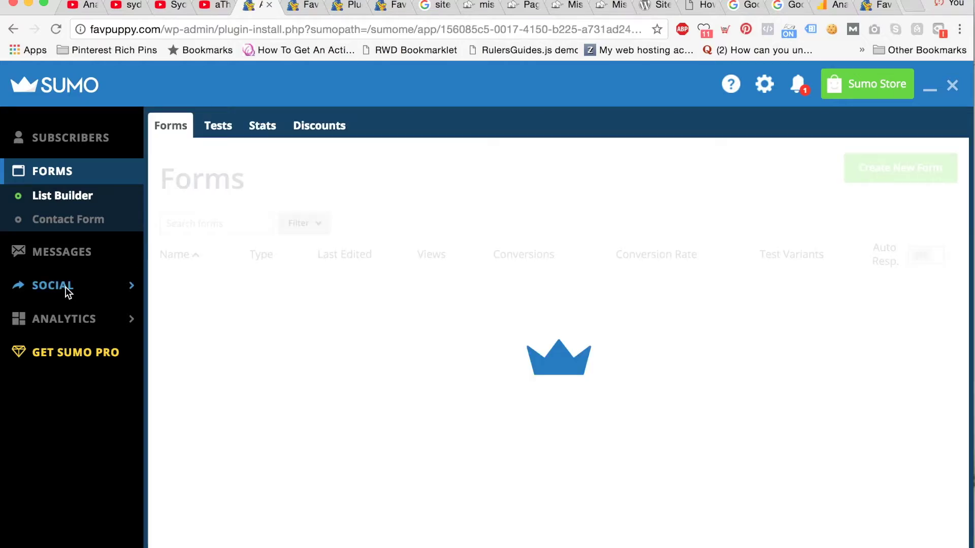
pyautogui.click(67, 288)
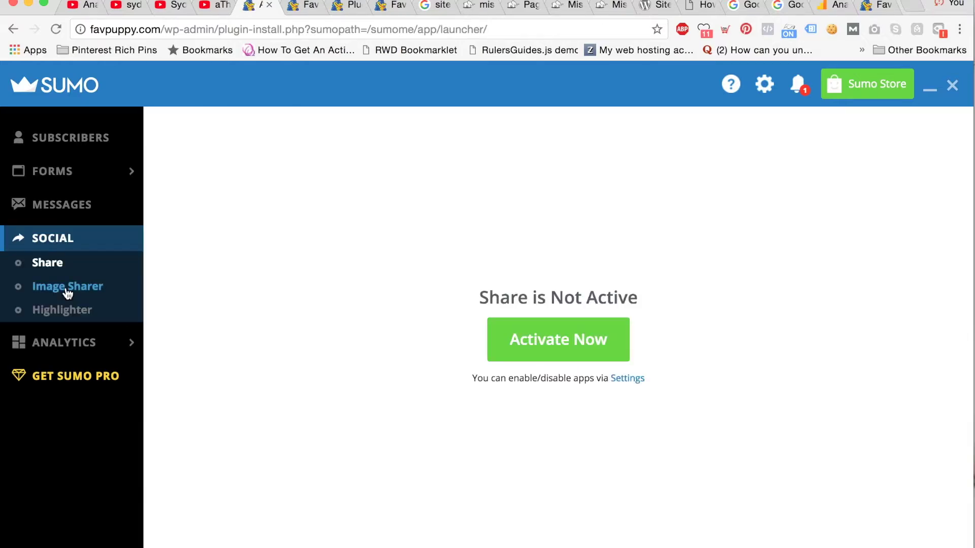
pyautogui.click(531, 338)
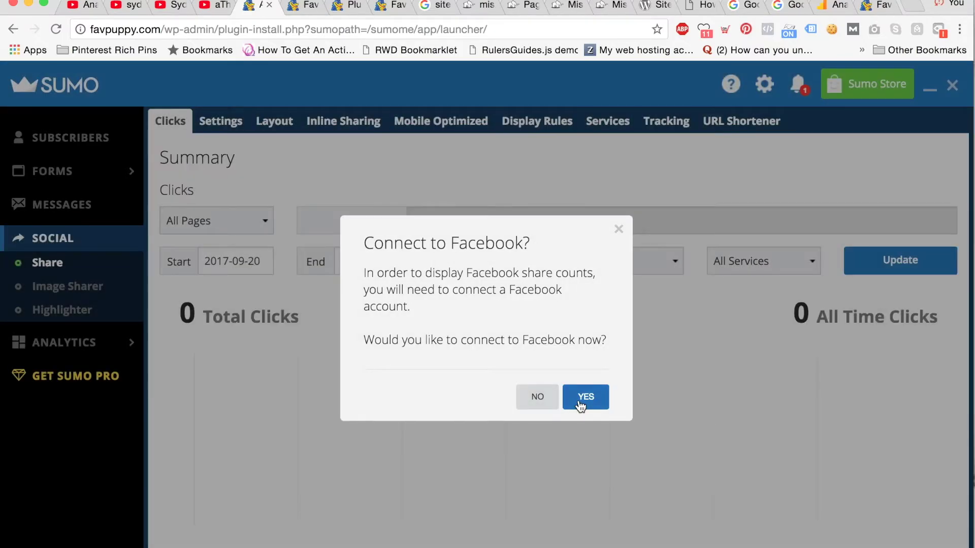
pyautogui.click(582, 402)
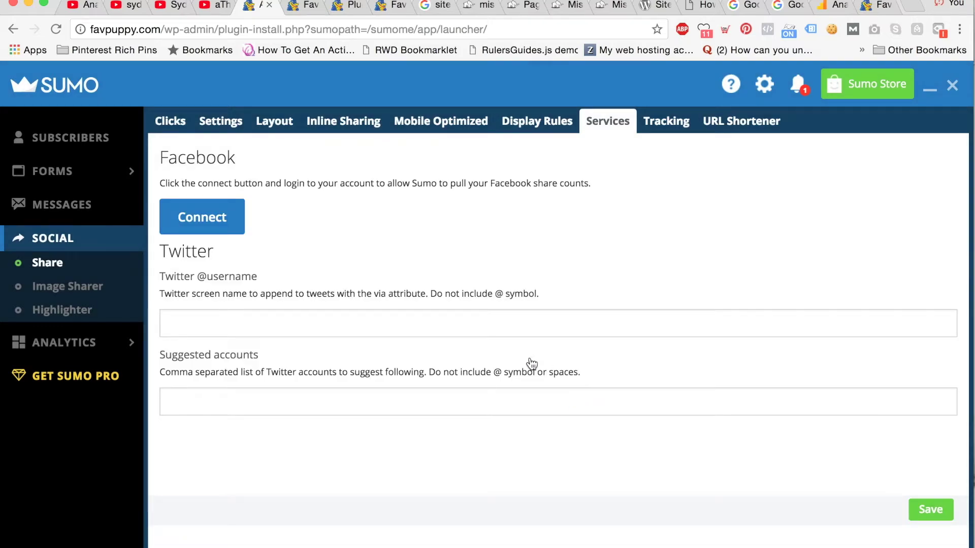
# Connect a Facebook account with post audience Only me, declining Sumo's posting permission.
pyautogui.click(224, 224)
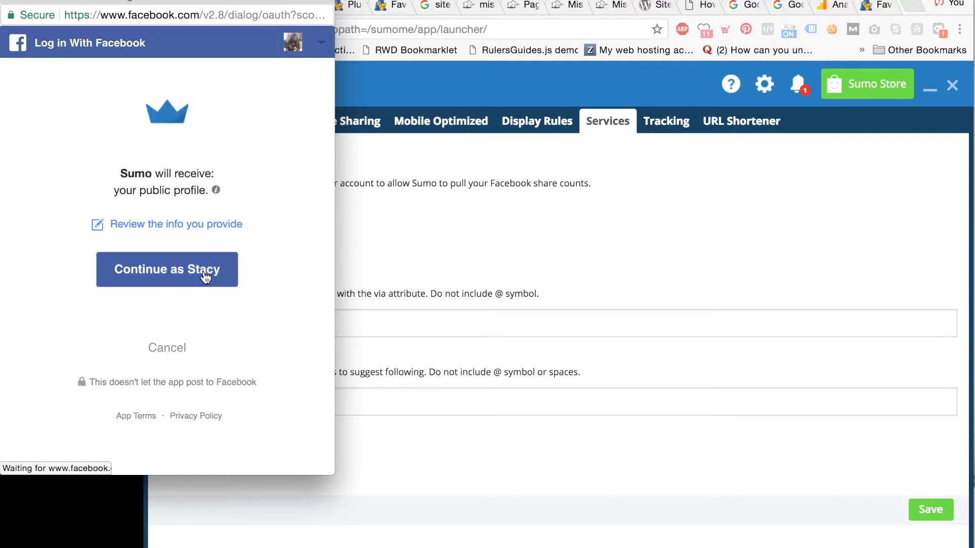
pyautogui.click(205, 276)
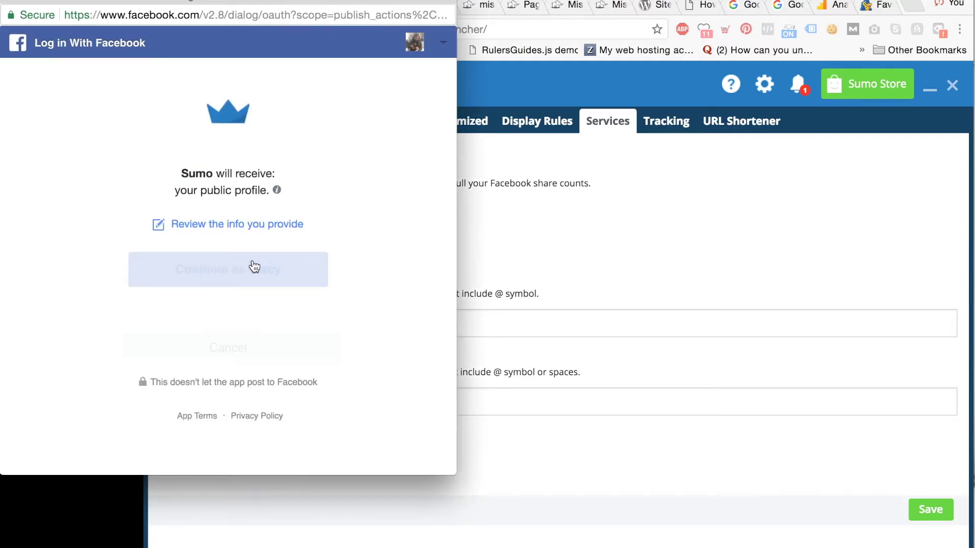
pyautogui.click(249, 277)
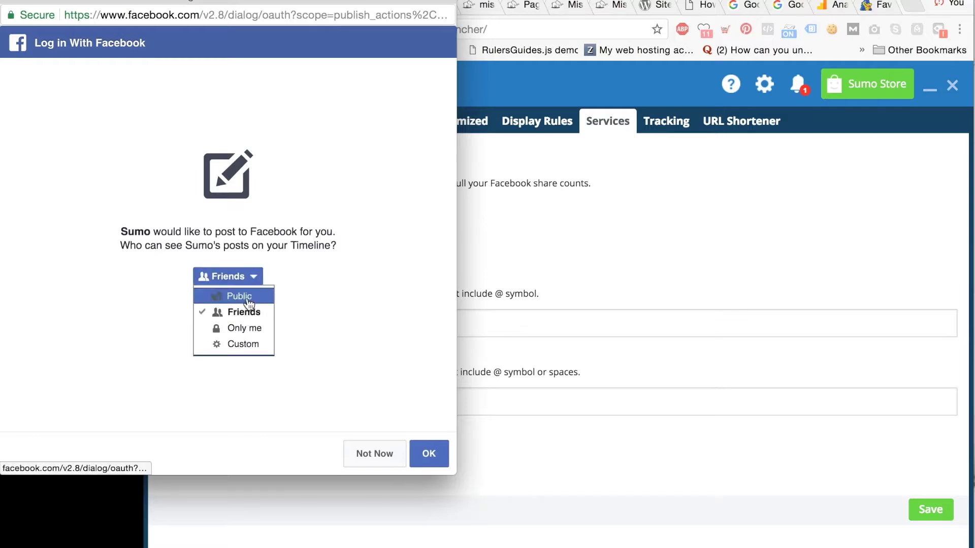
pyautogui.click(242, 328)
pyautogui.click(364, 456)
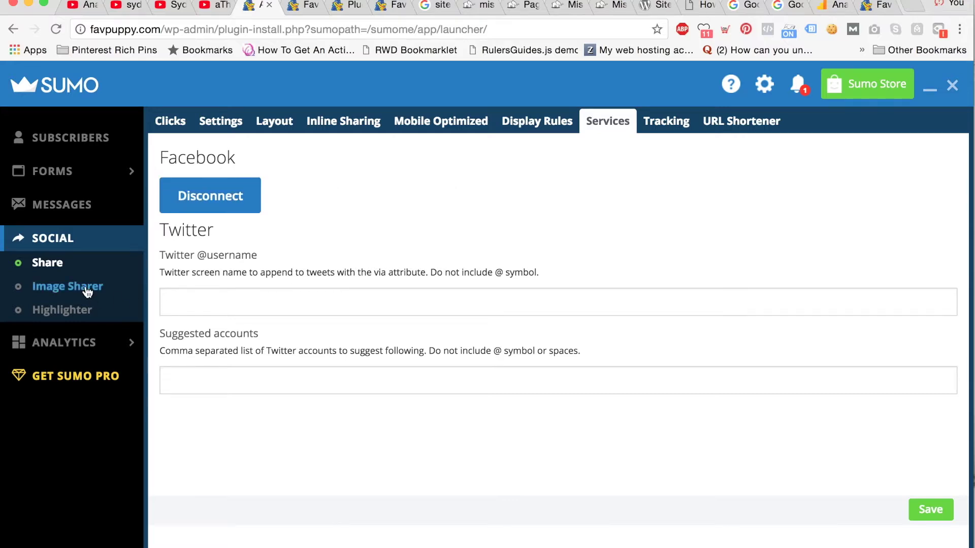
# Activate Sumo's Image Sharer app and save its share bar settings.
pyautogui.click(87, 293)
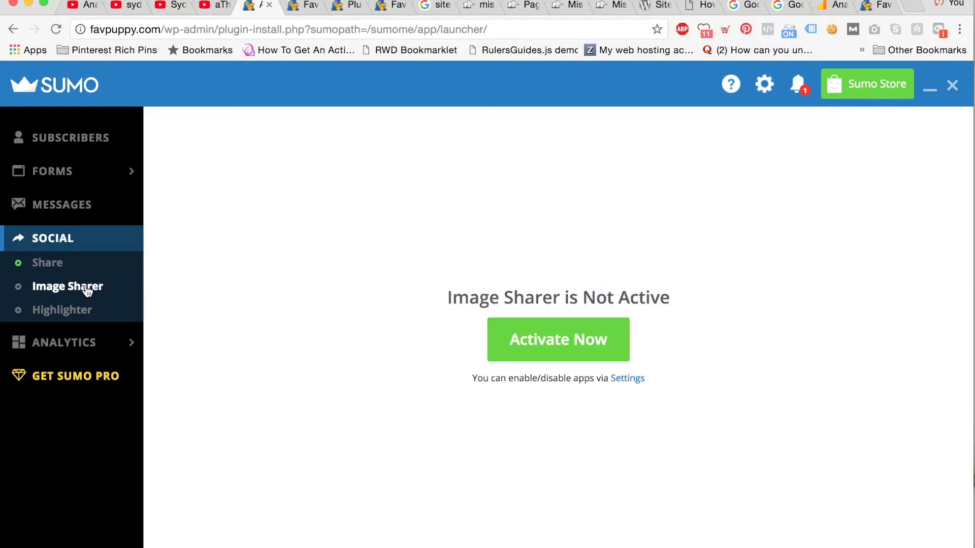
pyautogui.click(529, 354)
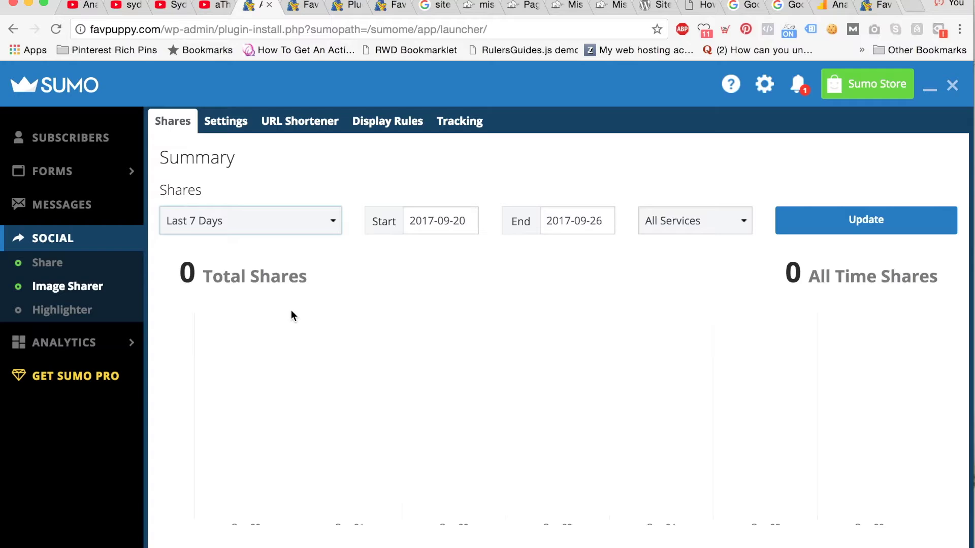
pyautogui.click(229, 128)
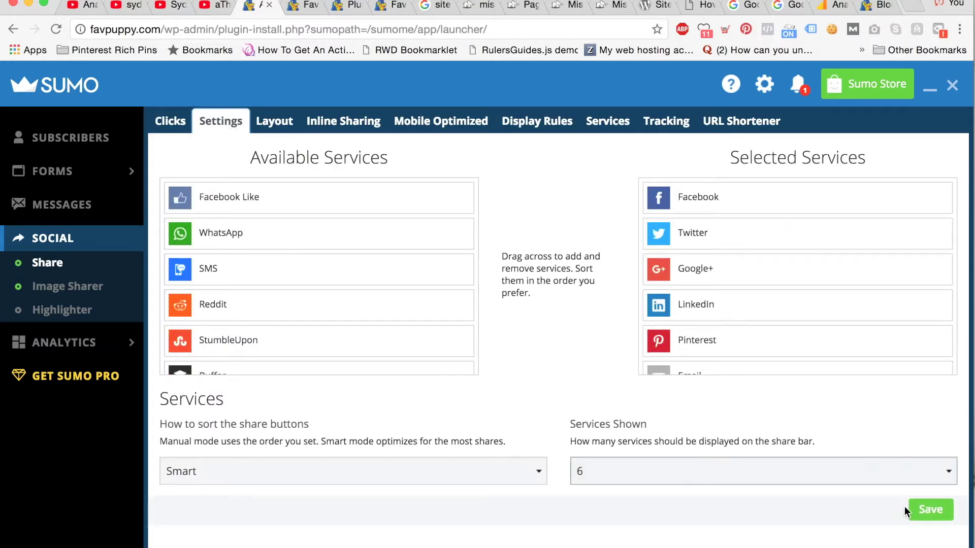
pyautogui.click(930, 517)
pyautogui.scroll(-15, 784, 281)
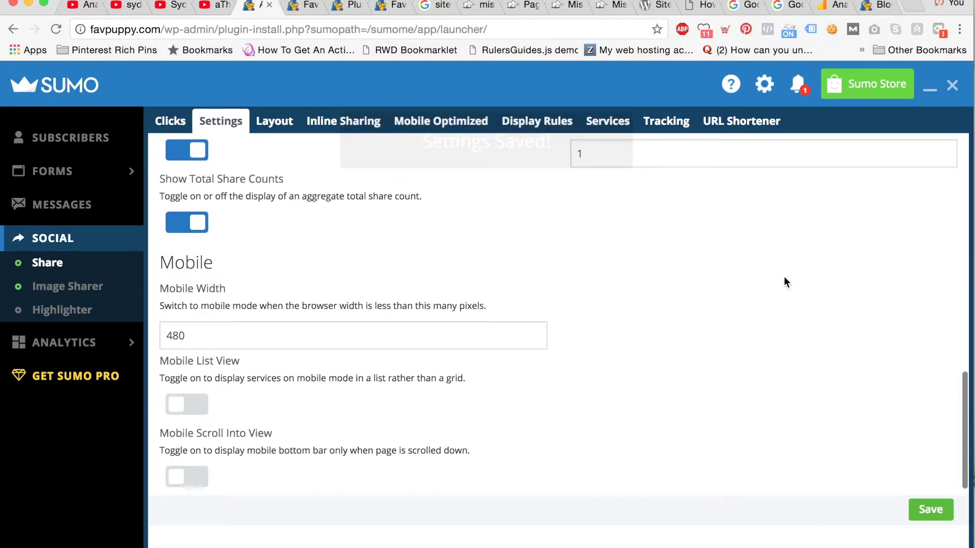
pyautogui.scroll(15, 784, 283)
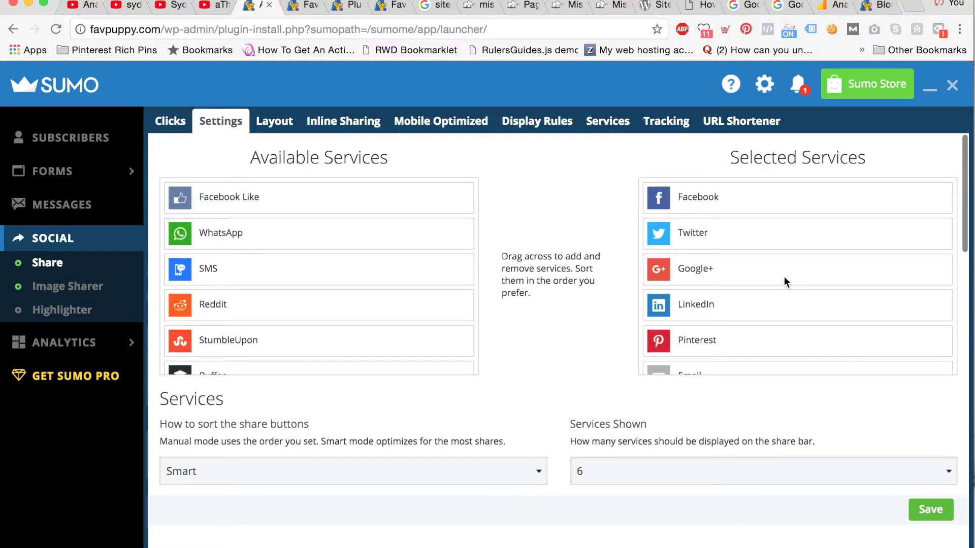
# Close Sumo and go to the Fav Puppy blog page's web address.
pyautogui.click(953, 89)
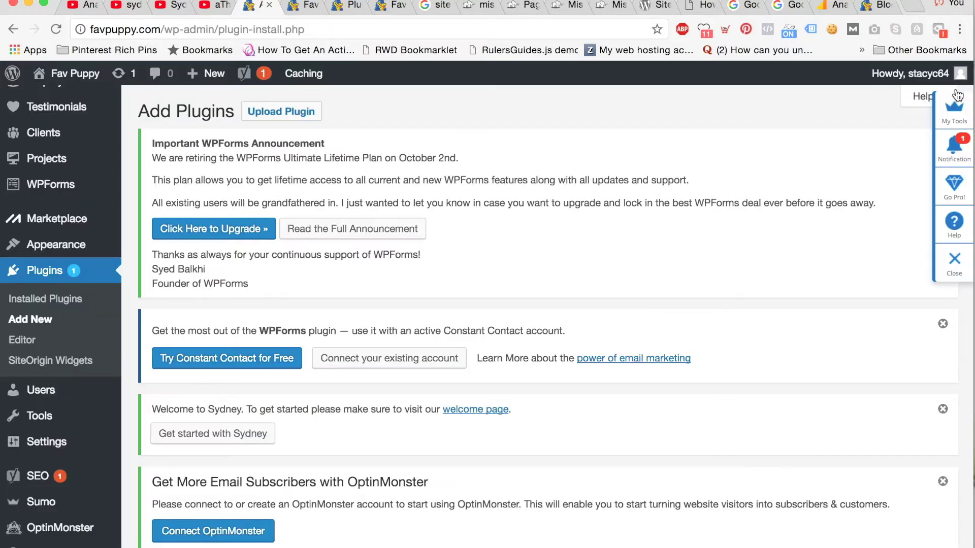
pyautogui.click(872, 6)
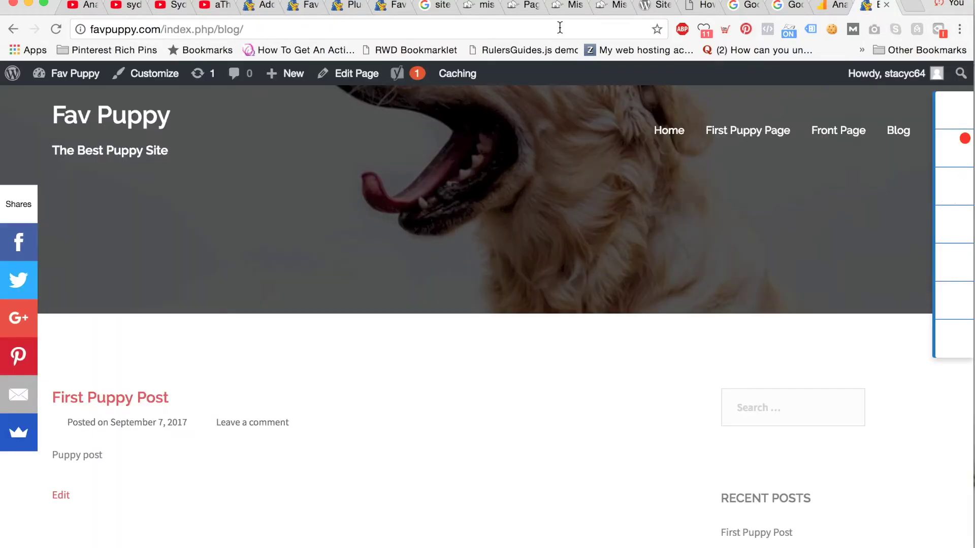
pyautogui.click(558, 30)
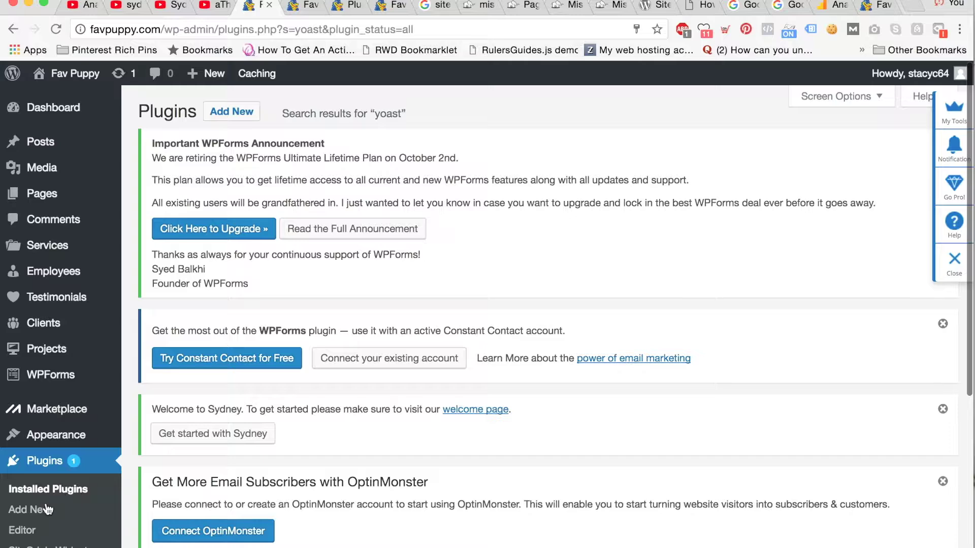
# Search the plugin directory for 'yoast', then install and activate Yoast SEO.
pyautogui.click(30, 509)
pyautogui.scroll(-10, 638, 294)
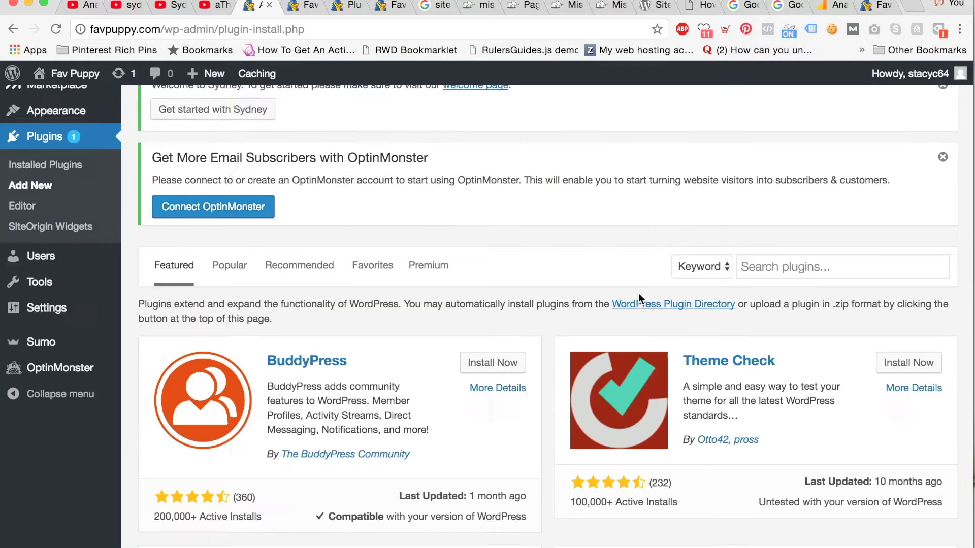
pyautogui.click(765, 243)
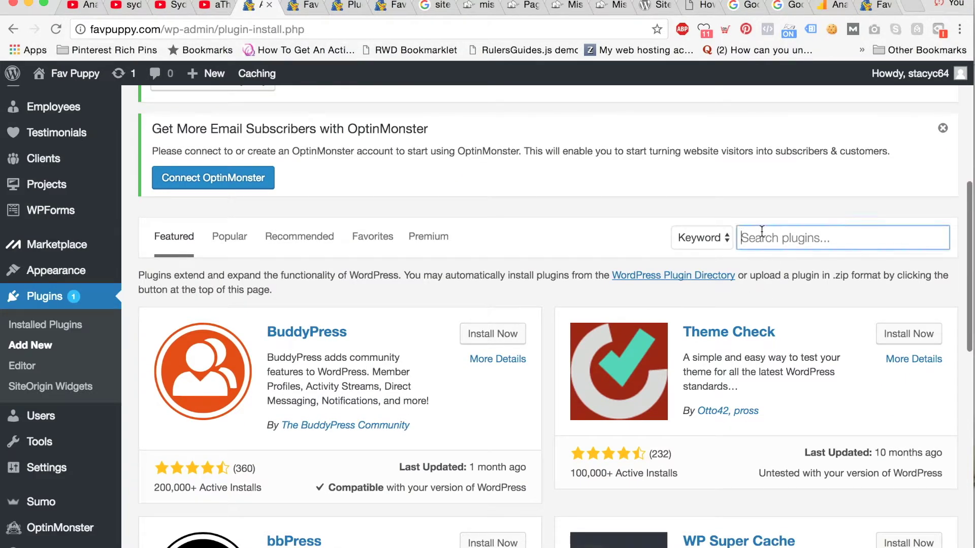
pyautogui.write('yoast')
pyautogui.press('Return')
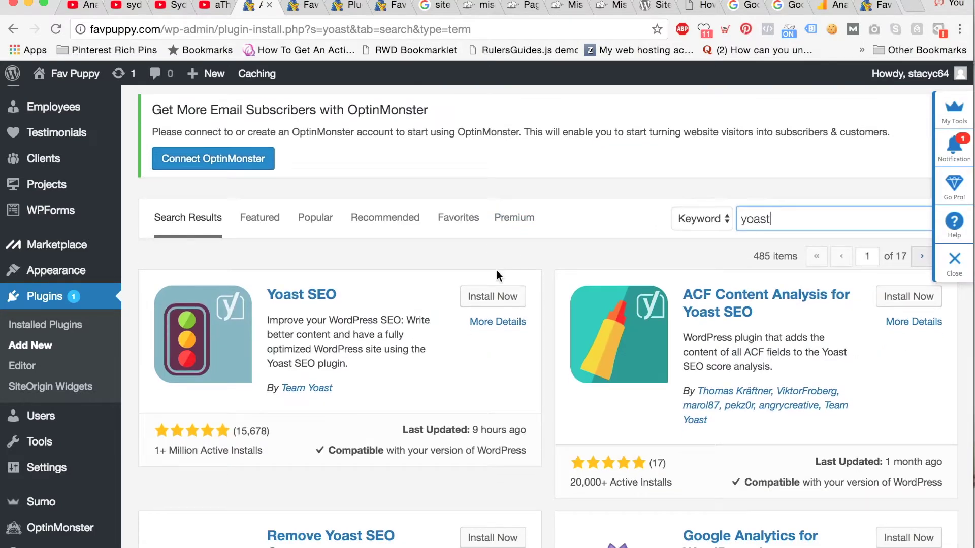
pyautogui.click(495, 297)
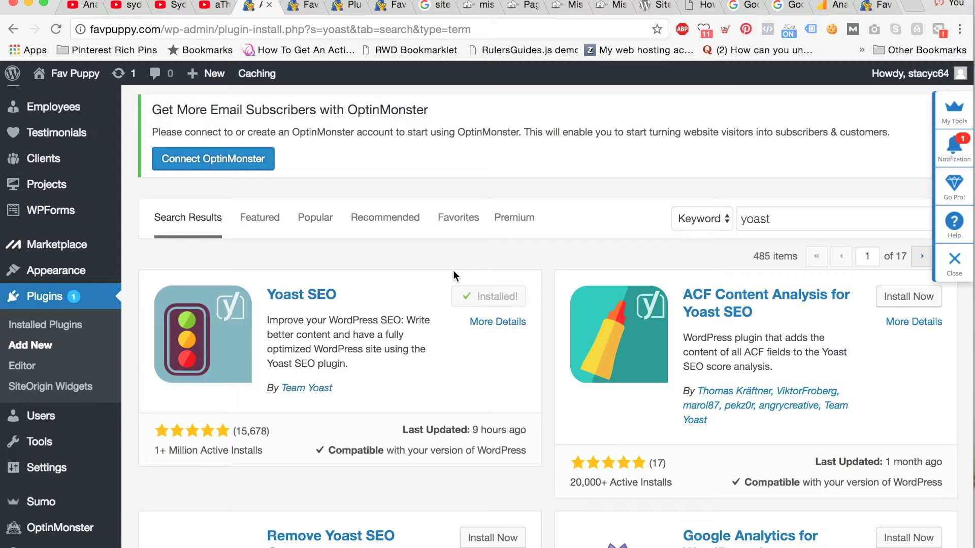
pyautogui.click(495, 299)
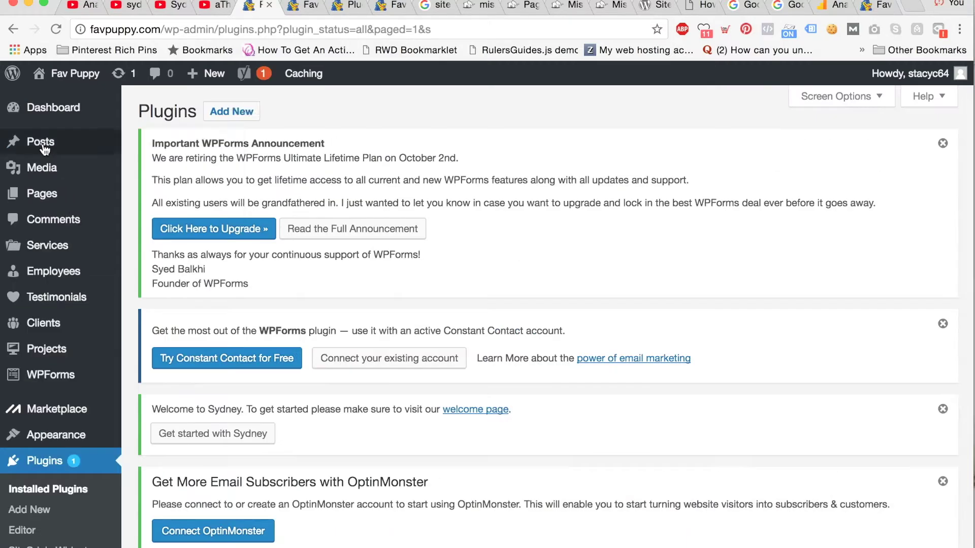
# Open First Puppy Post for editing from the All Posts list.
pyautogui.moveTo(103, 151)
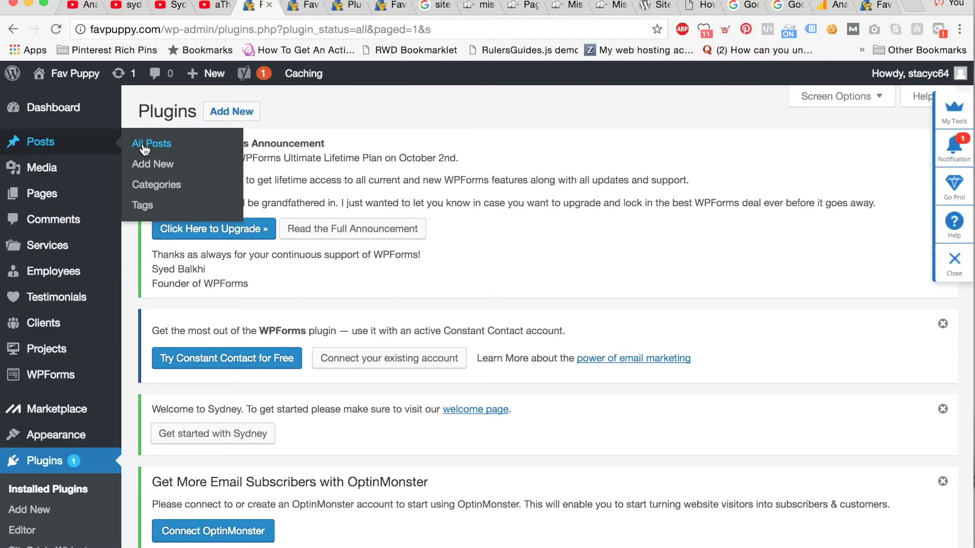
pyautogui.click(144, 147)
pyautogui.scroll(-5, 420, 364)
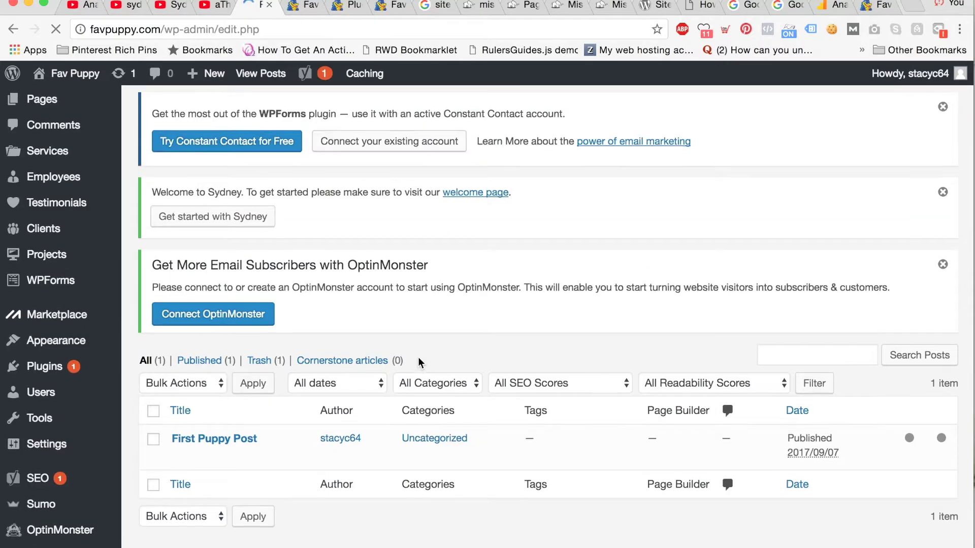
pyautogui.click(181, 457)
pyautogui.scroll(-10, 349, 337)
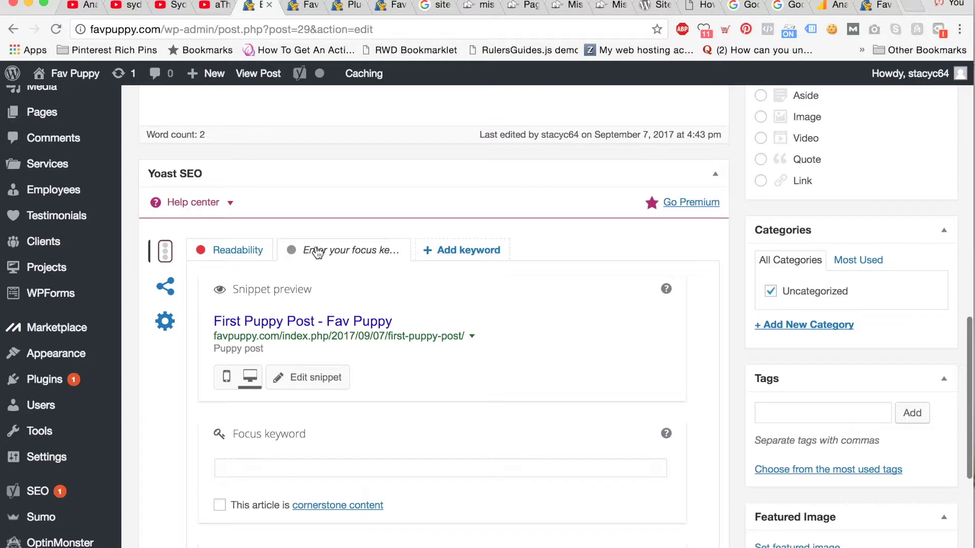
# Change the Yoast SEO title to 'First Puppy Post - Best Puppy Post in the Entire World!'.
pyautogui.click(334, 380)
pyautogui.scroll(-2, 465, 386)
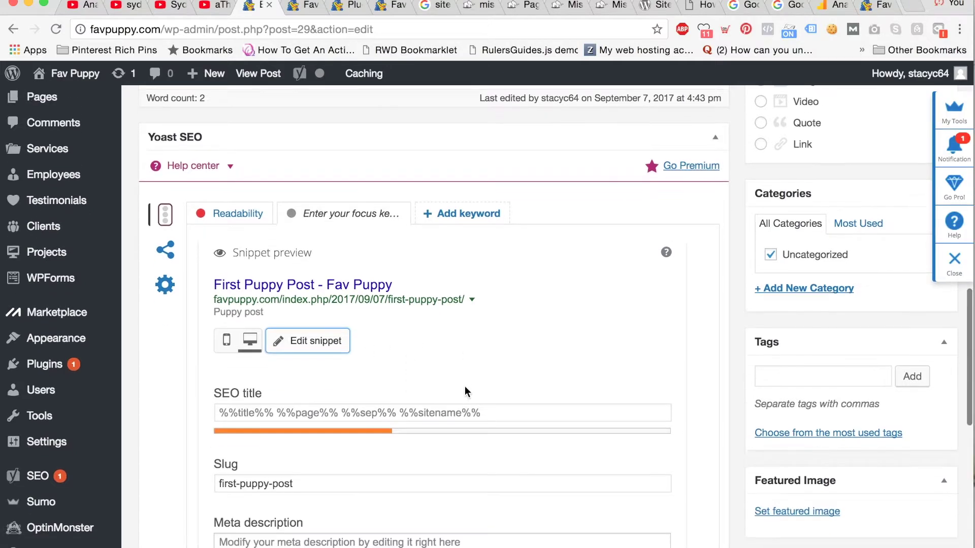
pyautogui.tripleClick(463, 389)
pyautogui.write('Firs')
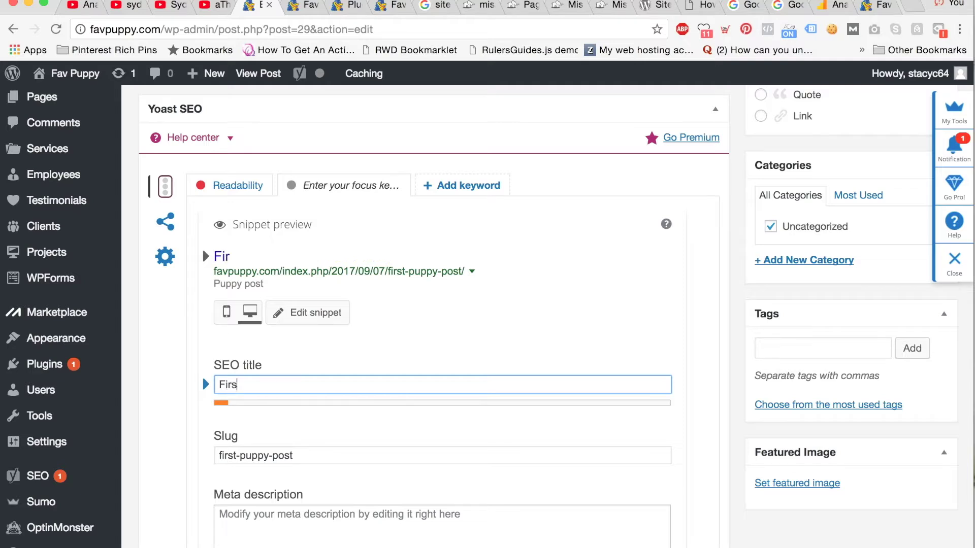
pyautogui.write('t Puppy Po')
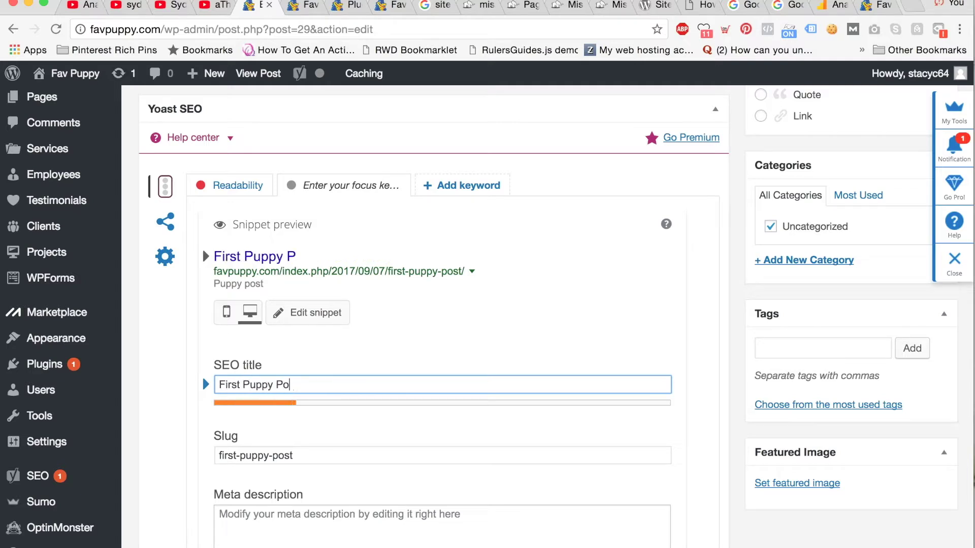
pyautogui.write('st - Best Puppy Post in ')
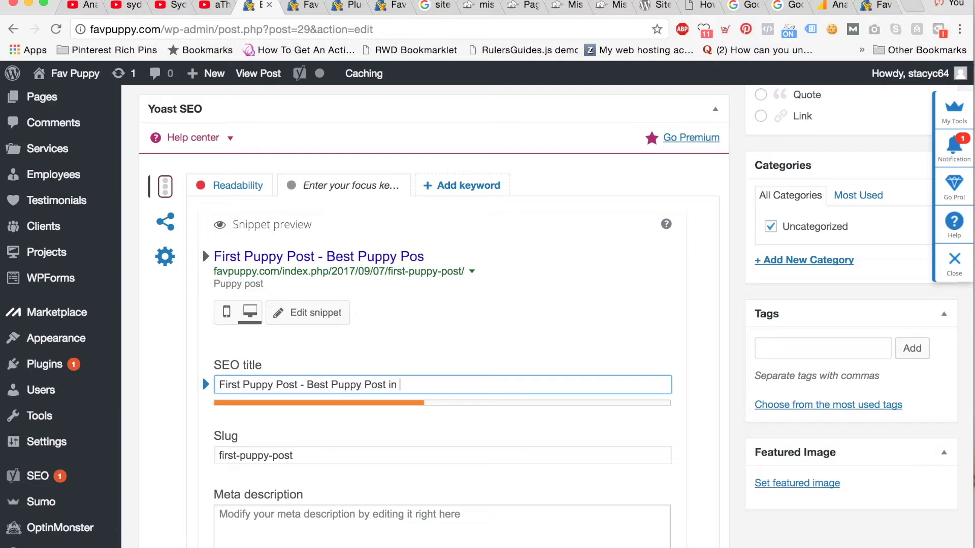
pyautogui.write('the Entir')
pyautogui.write('e Wo')
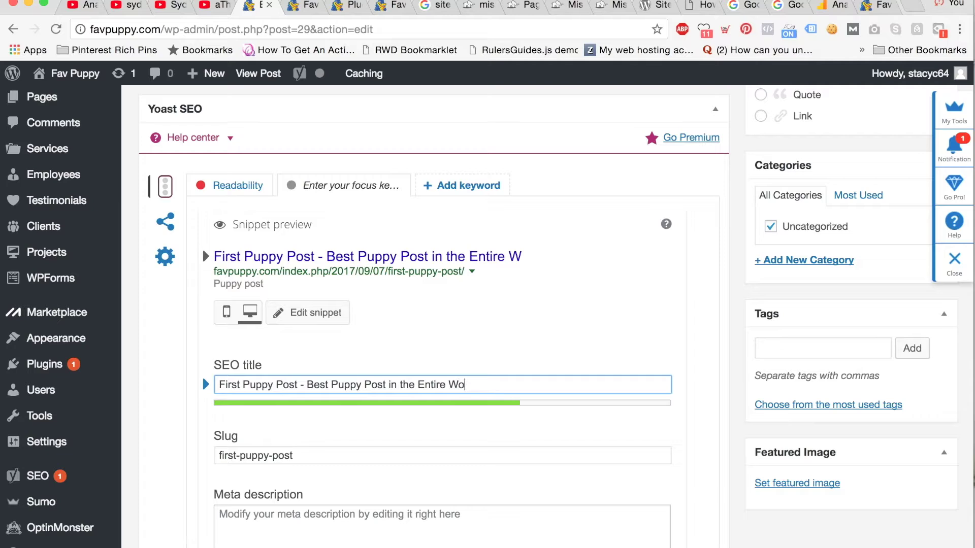
pyautogui.write('rld!')
pyautogui.scroll(-4, 455, 407)
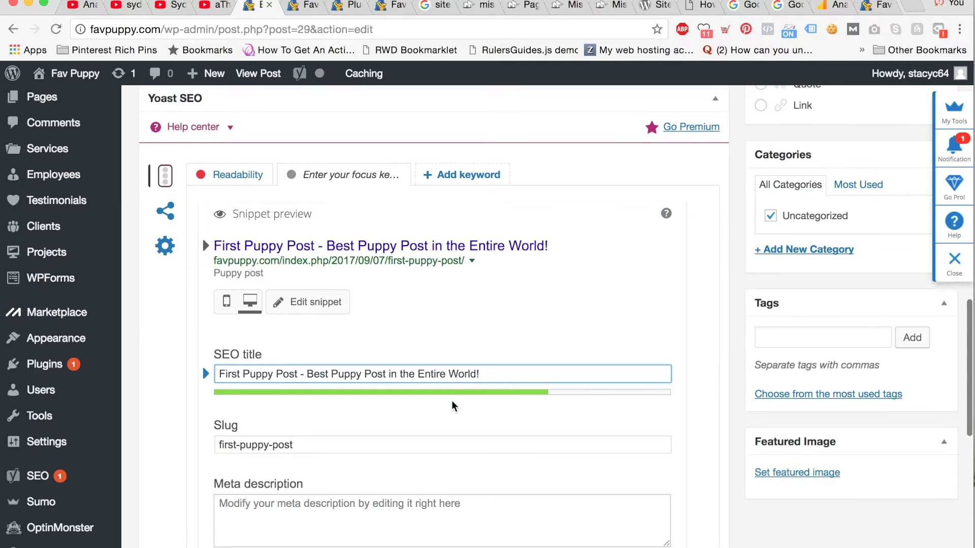
pyautogui.click(451, 405)
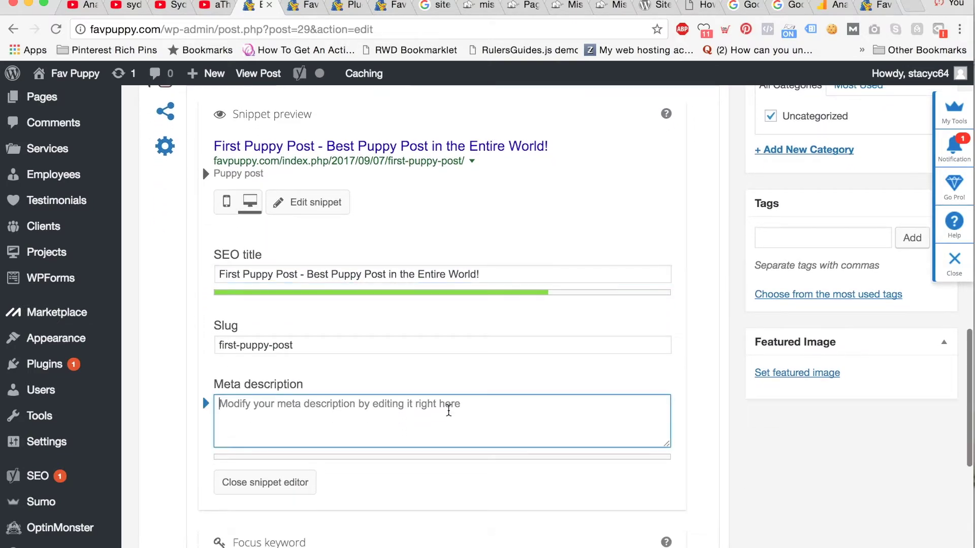
# Write a meta description about Google search snippets, organic ranking and user experience.
pyautogui.write('This is wh')
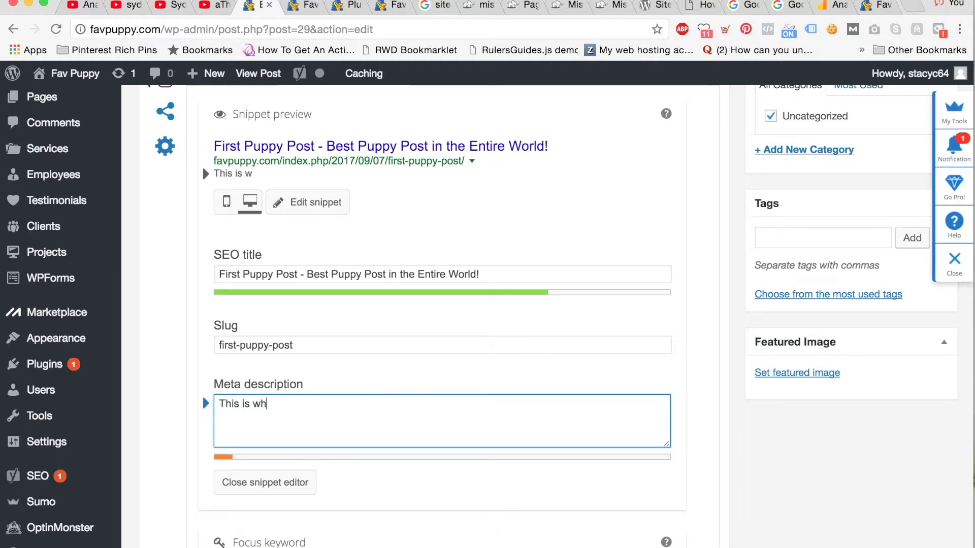
pyautogui.write('at people see in')
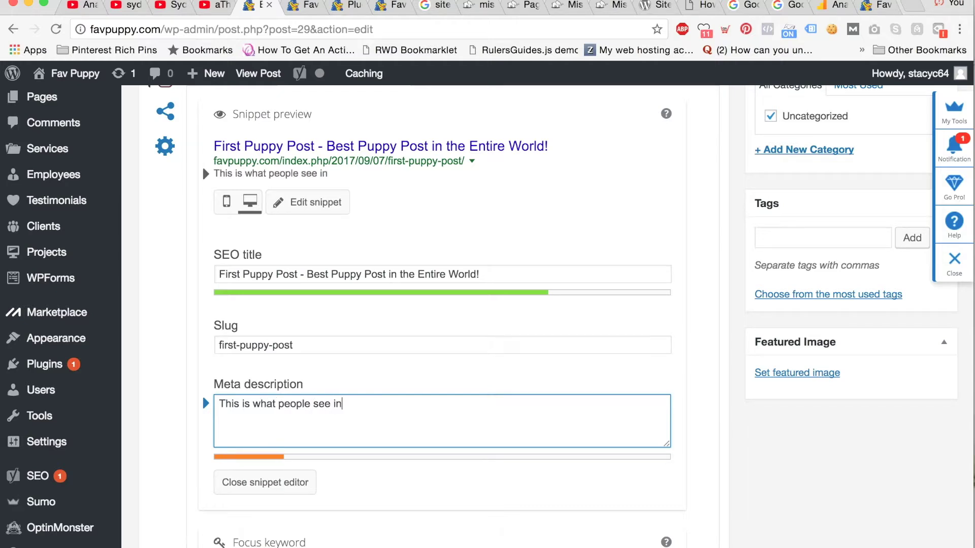
pyautogui.write(' Google search restult')
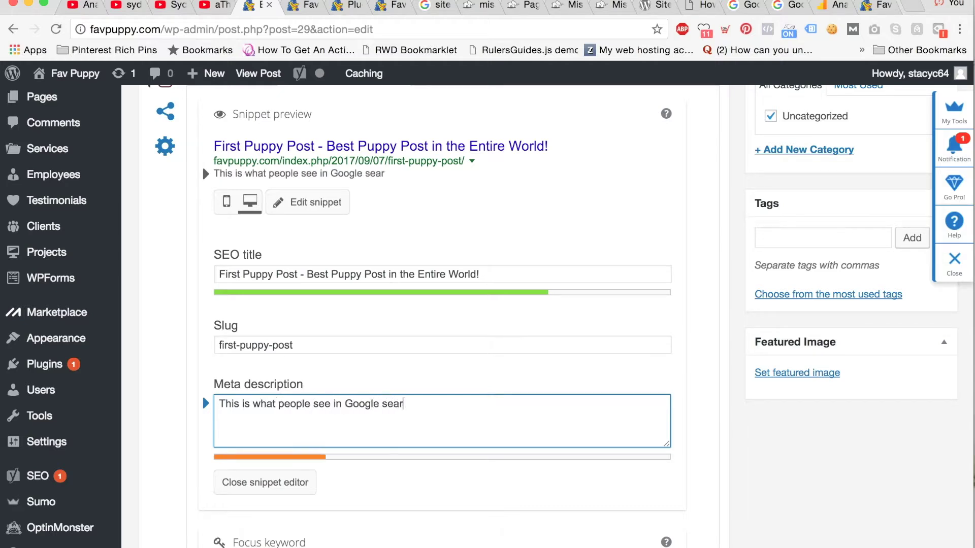
pyautogui.press('BackSpace')
pyautogui.press('BackSpace')
pyautogui.press('BackSpace')
pyautogui.press('BackSpace')
pyautogui.press('BackSpace')
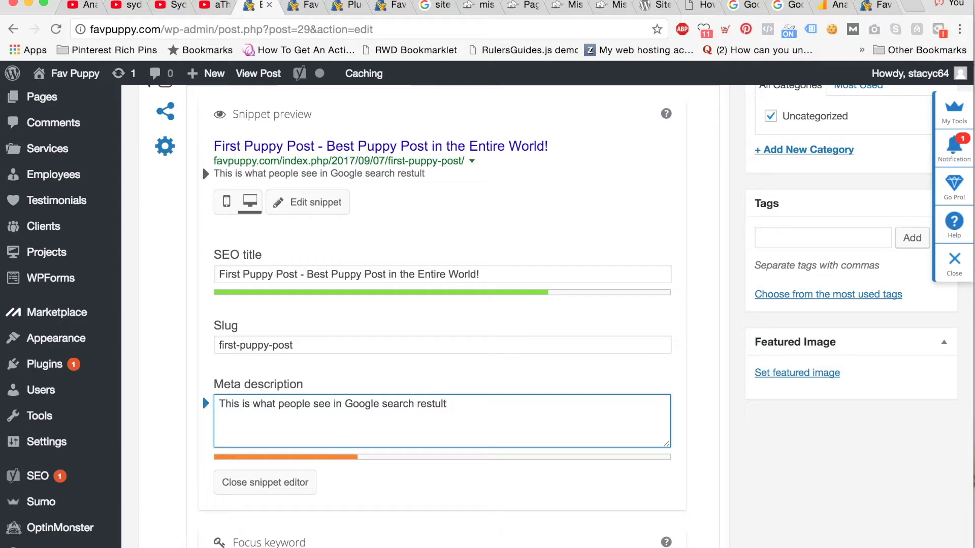
pyautogui.write('sults underneat')
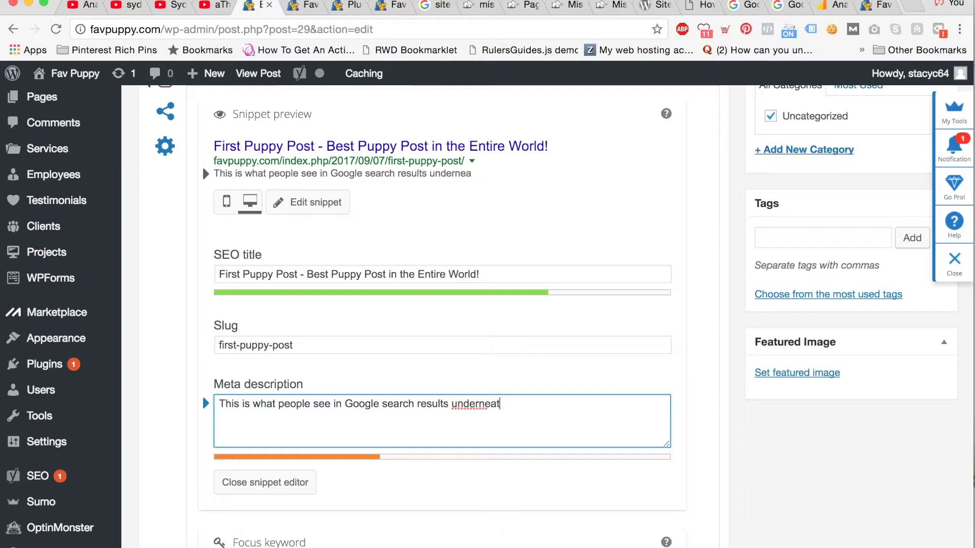
pyautogui.write("h your title. It doesn't affect you")
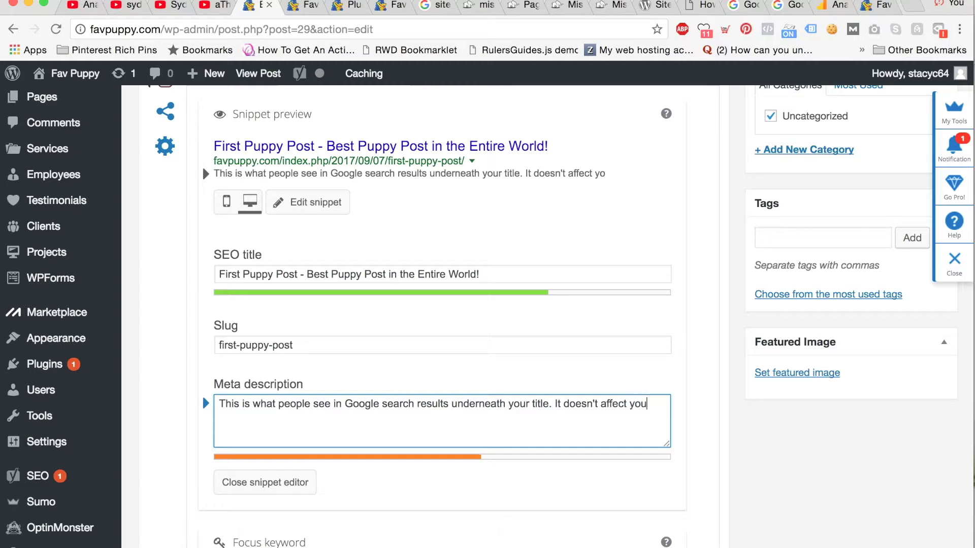
pyautogui.write('r organic sear')
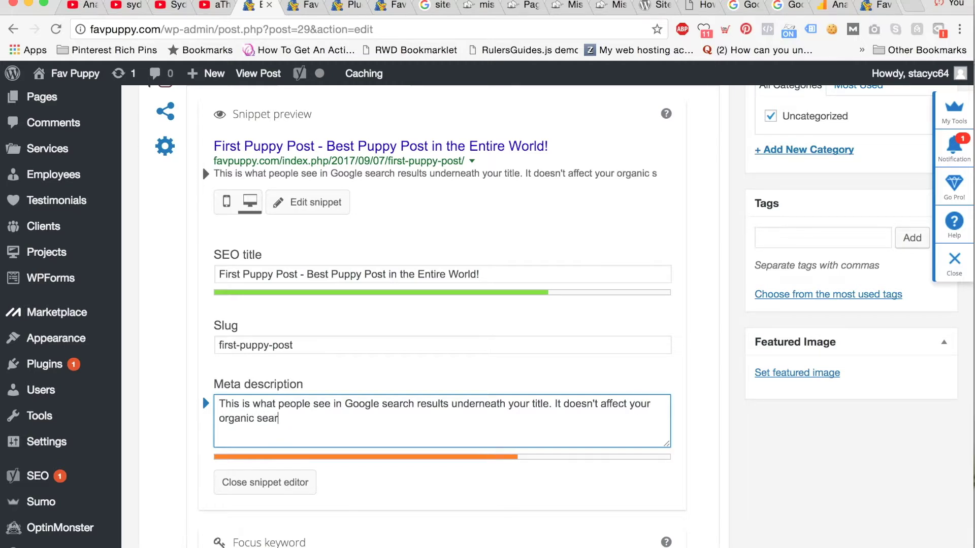
pyautogui.write('ch ranking, bu')
pyautogui.write('t it helps imp')
pyautogui.write('or')
pyautogui.press('BackSpace')
pyautogui.press('BackSpace')
pyautogui.write('rov')
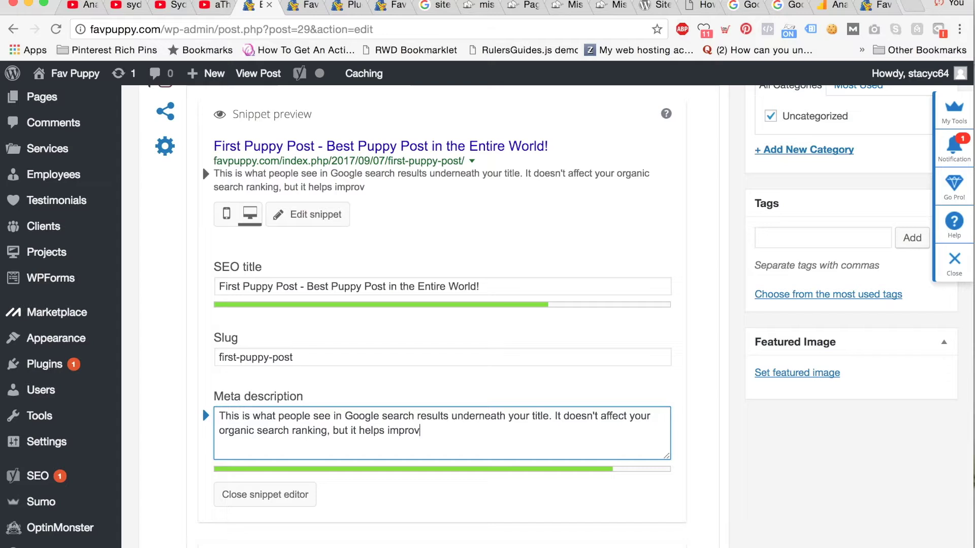
pyautogui.write('e User experi')
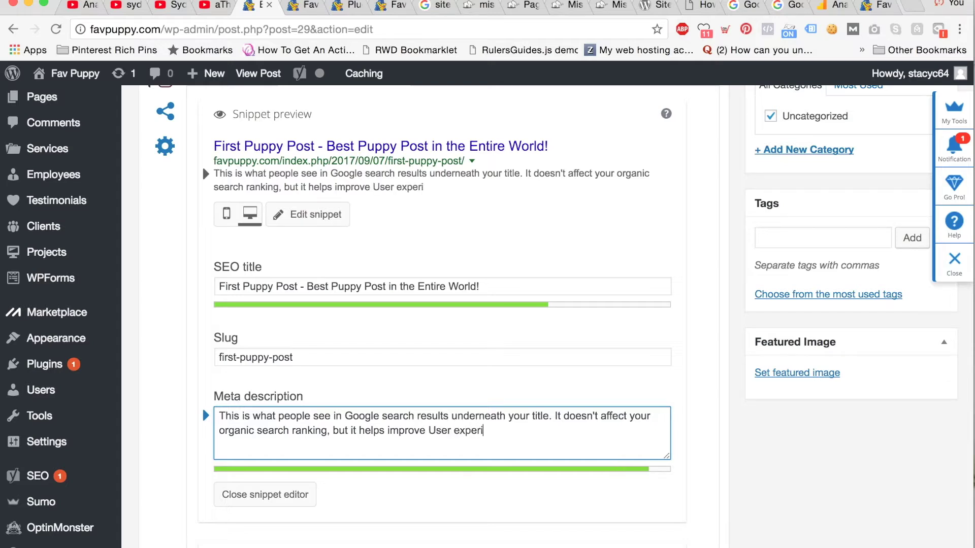
pyautogui.write('ence.')
pyautogui.press('BackSpace')
# Set the post's Yoast focus keyword to 'Puppies'.
pyautogui.scroll(-7, 367, 454)
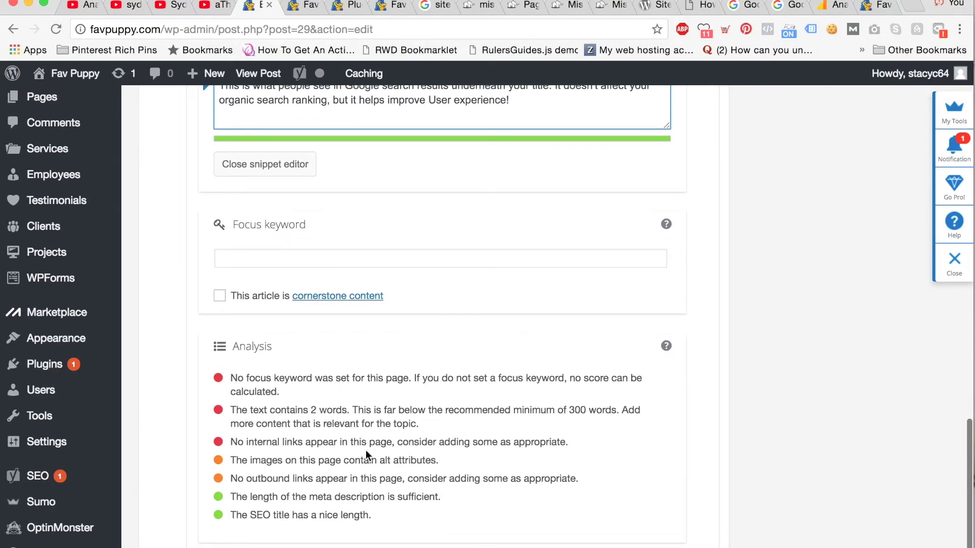
pyautogui.click(263, 257)
pyautogui.write('Puppy')
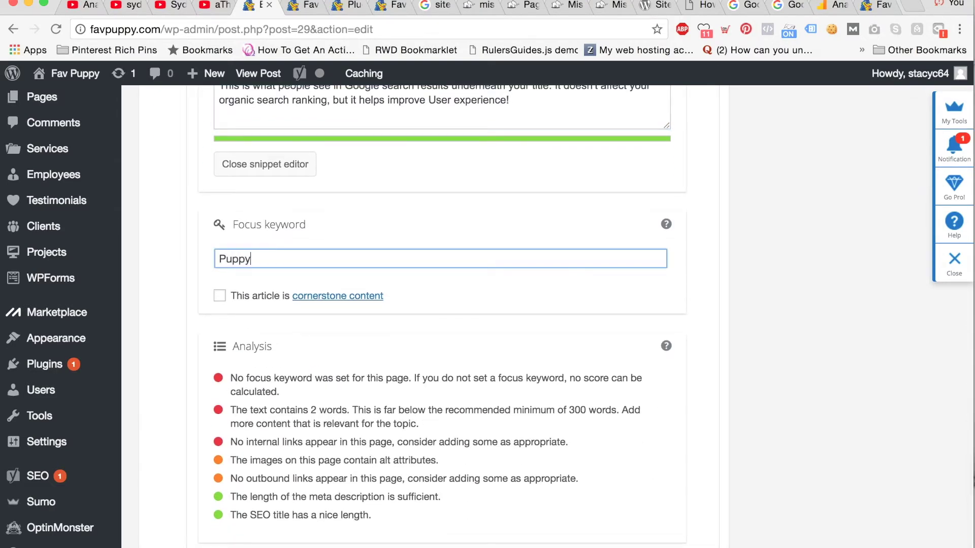
pyautogui.press('BackSpace')
pyautogui.write('ies')
pyautogui.scroll(-2, 246, 253)
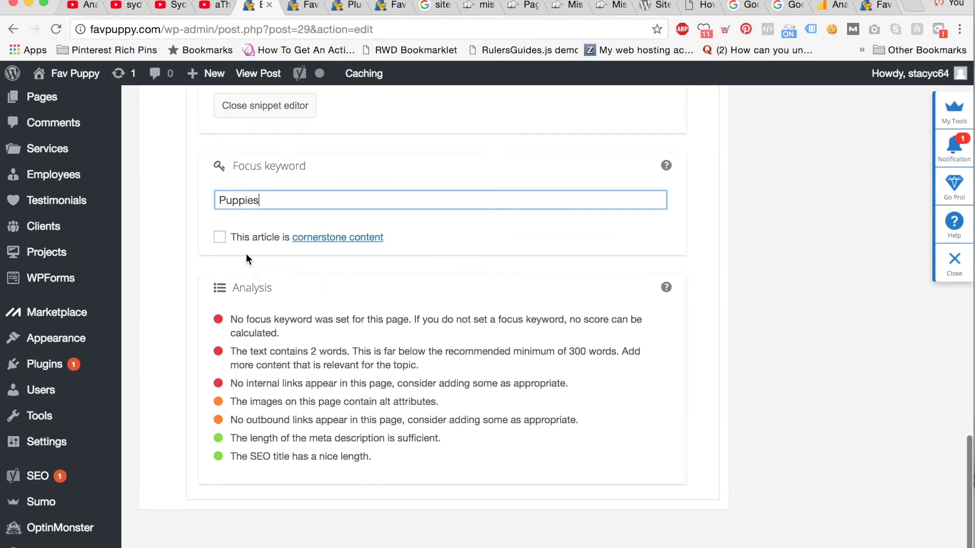
pyautogui.scroll(15, 246, 256)
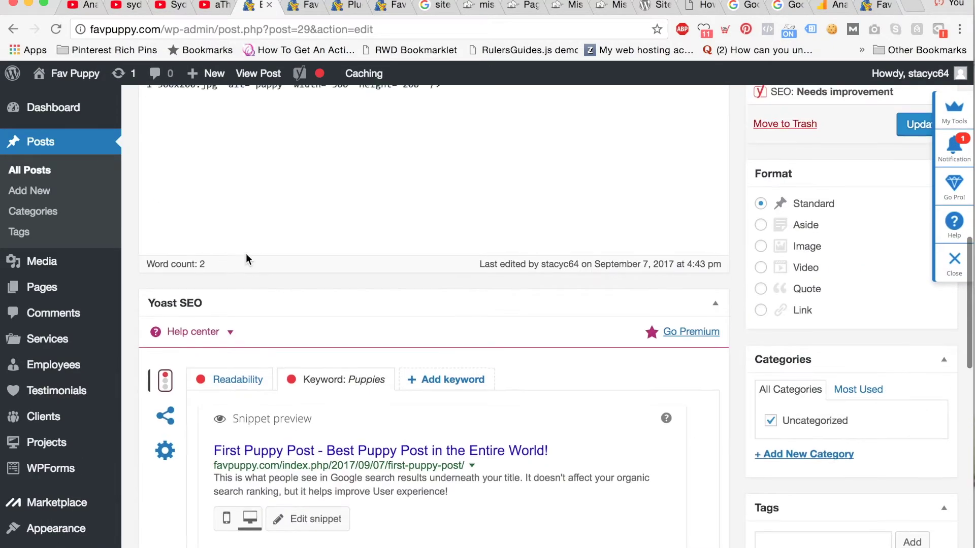
pyautogui.click(164, 441)
# Set the Facebook title to 'My Puppy Post' and the Facebook description to 'sdf'.
pyautogui.scroll(-5, 371, 416)
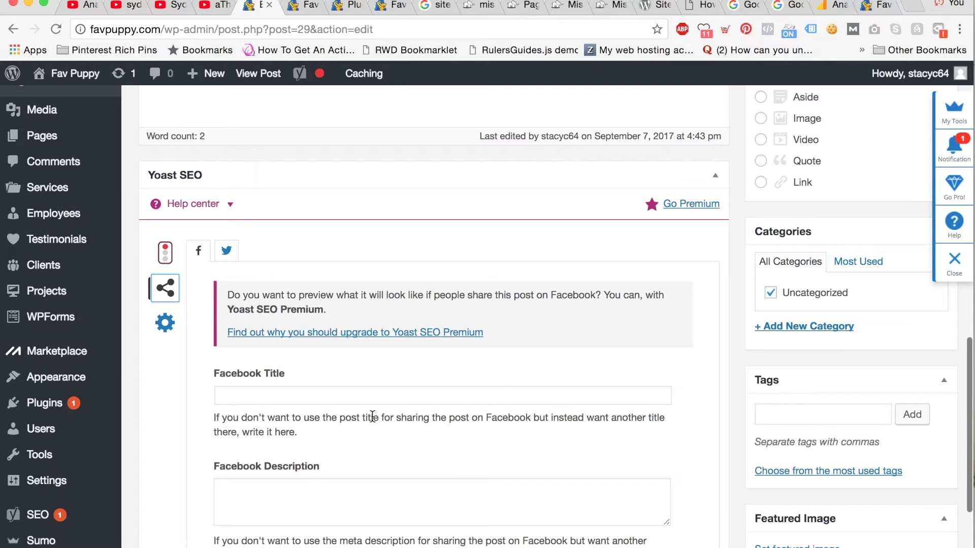
pyautogui.scroll(-2, 372, 416)
pyautogui.click(255, 306)
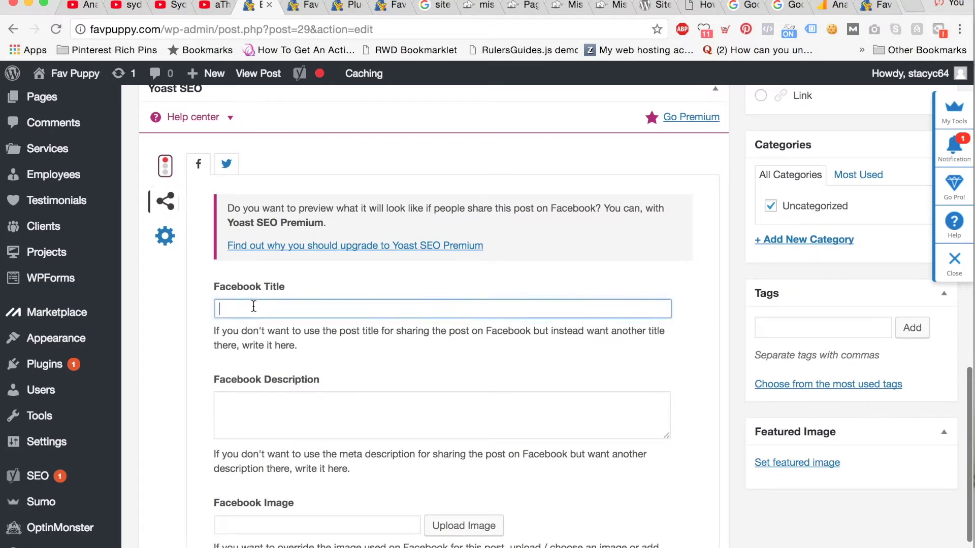
pyautogui.write('My Puppy POd')
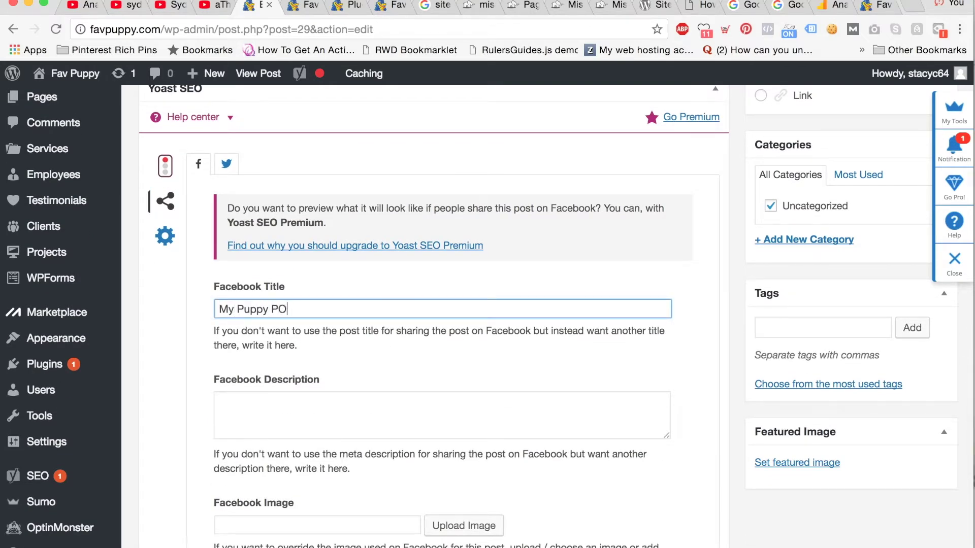
pyautogui.press('BackSpace')
pyautogui.press('BackSpace')
pyautogui.press('BackSpace')
pyautogui.write('Post')
pyautogui.click(270, 409)
pyautogui.scroll(-3, 272, 406)
pyautogui.write('sdf')
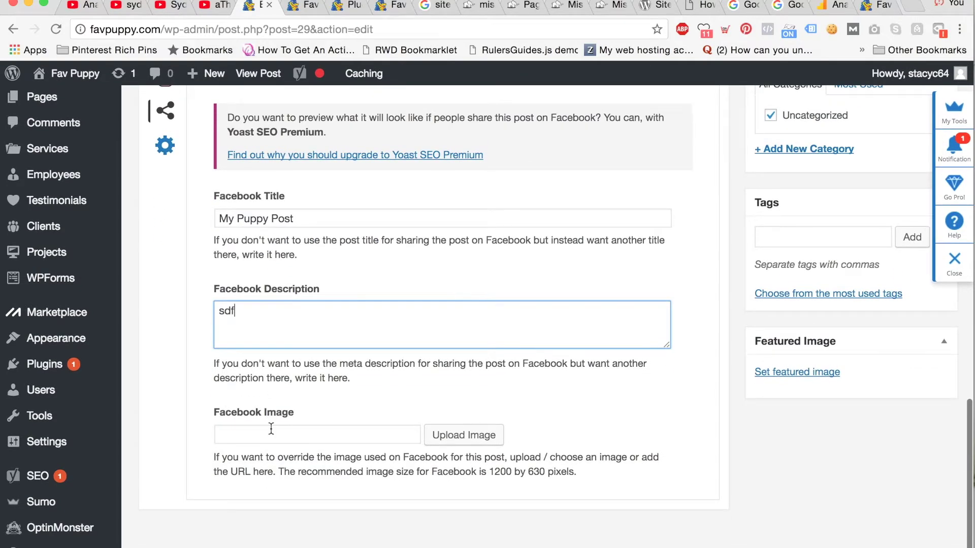
pyautogui.scroll(5, 350, 406)
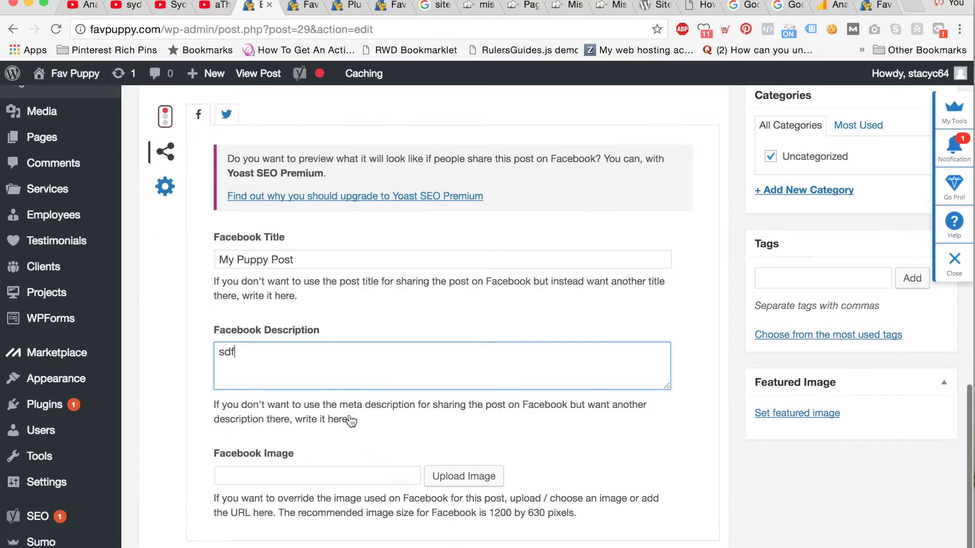
# View the Twitter fields, then the Advanced meta robots settings.
pyautogui.click(228, 228)
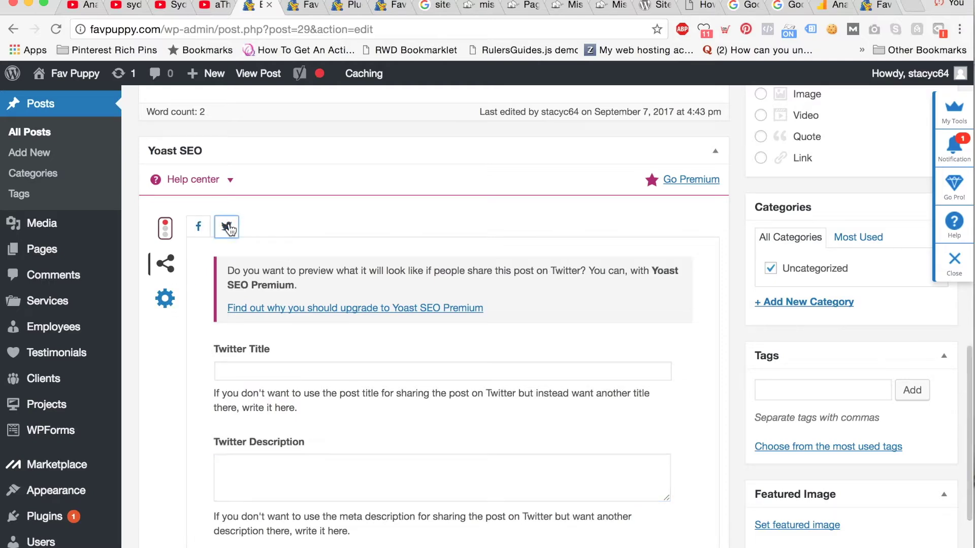
pyautogui.scroll(-2, 359, 365)
pyautogui.scroll(3, 294, 396)
pyautogui.scroll(2, 294, 396)
pyautogui.click(165, 380)
pyautogui.scroll(-2, 412, 306)
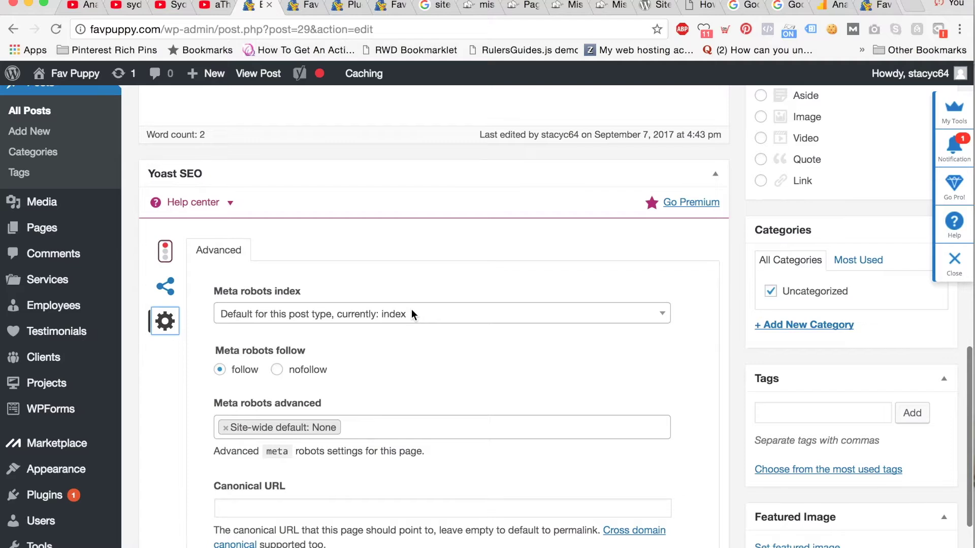
# Leave the meta robots index at its default and update the post.
pyautogui.click(414, 319)
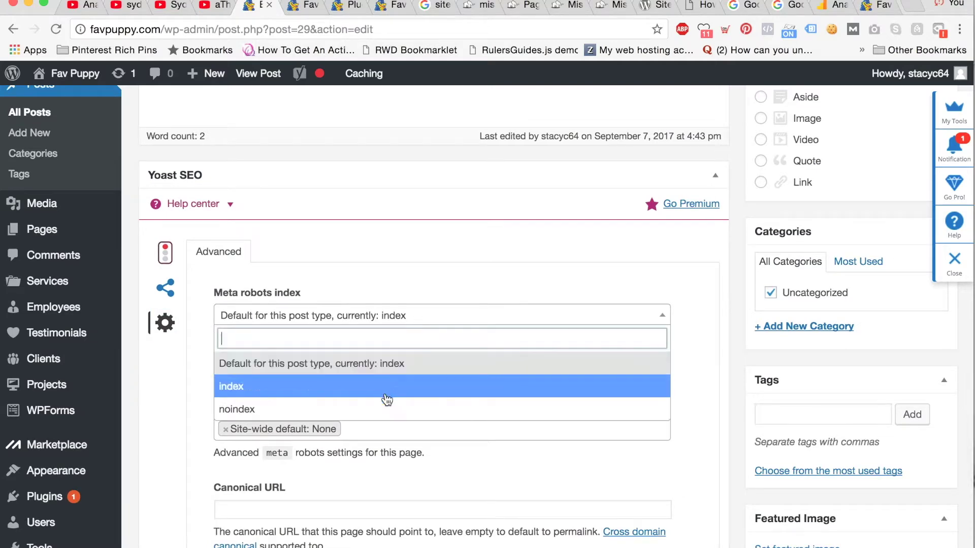
pyautogui.click(449, 263)
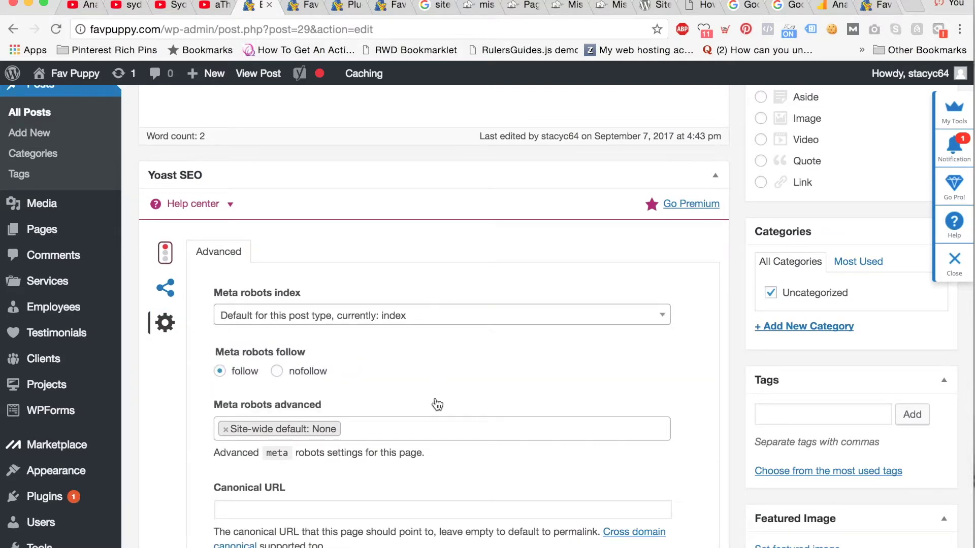
pyautogui.scroll(-2, 438, 404)
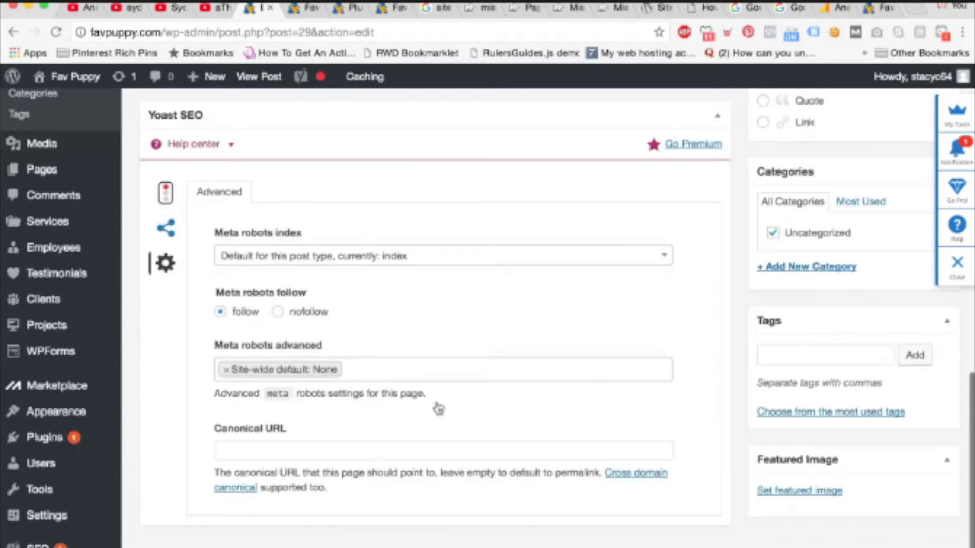
pyautogui.scroll(-1, 438, 409)
pyautogui.scroll(6, 435, 404)
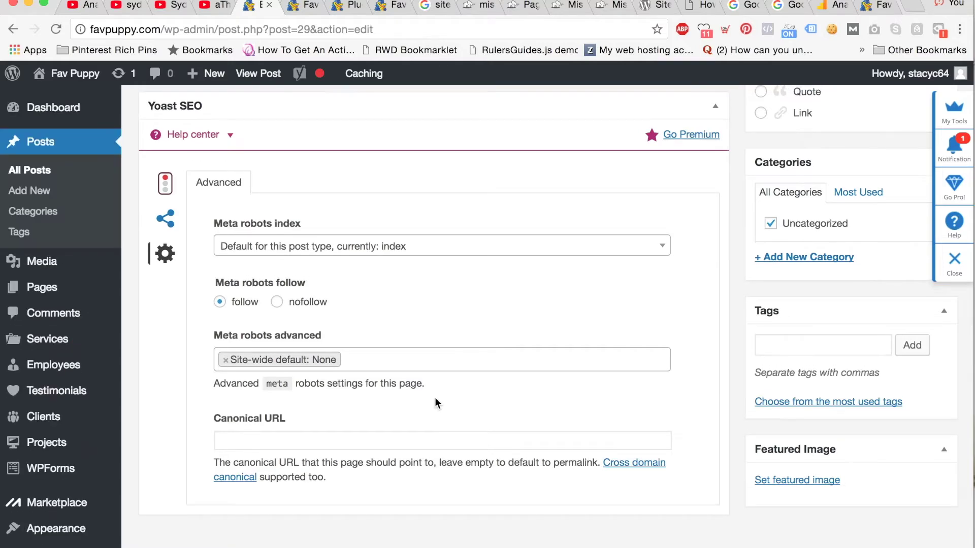
pyautogui.scroll(6, 437, 405)
pyautogui.click(911, 488)
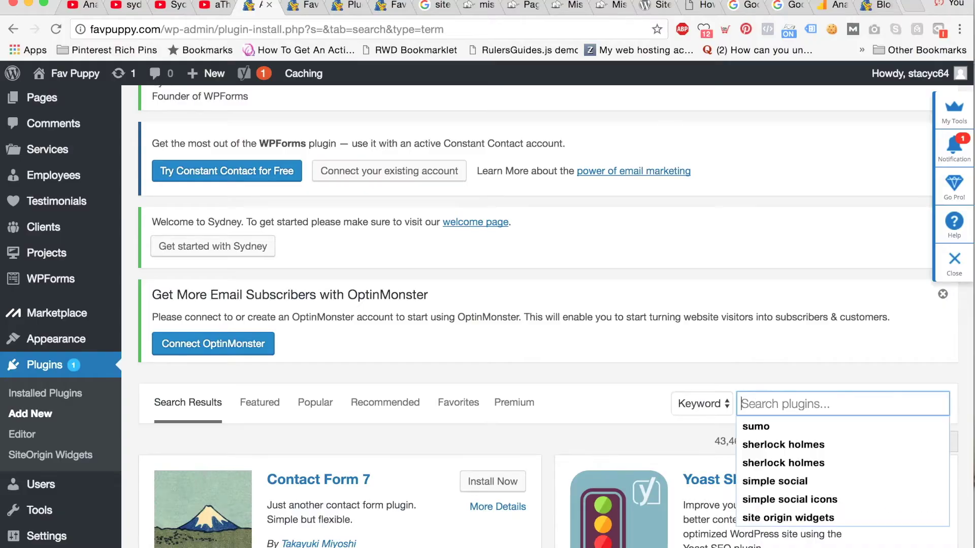
# Search for 'social icons', then install and activate Social Icons Widget by WPZOOM.
pyautogui.write('social icons')
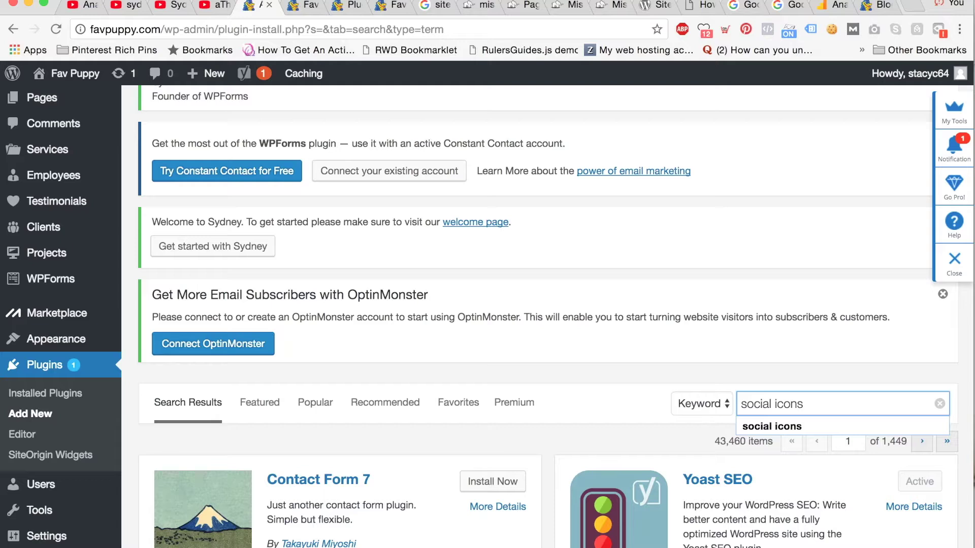
pyautogui.press('Return')
pyautogui.scroll(-1, 578, 355)
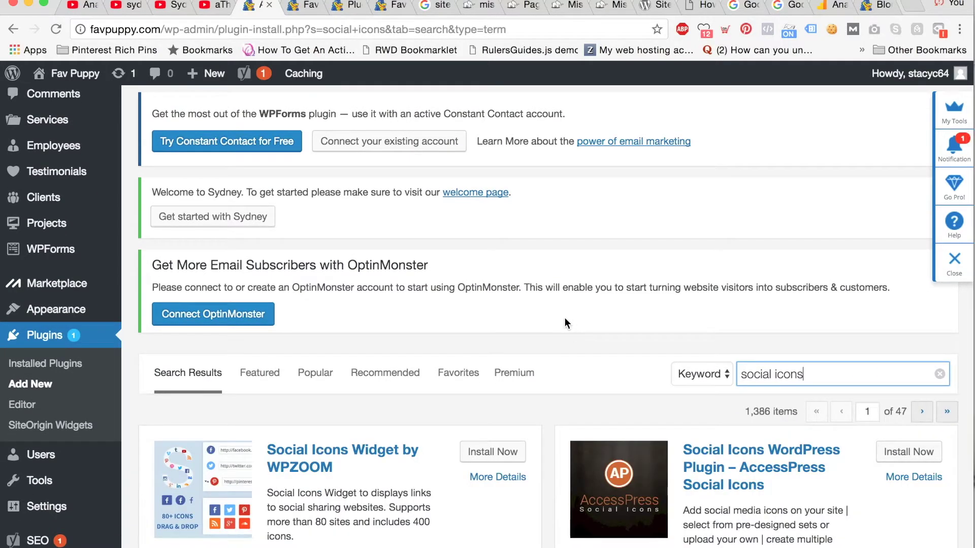
pyautogui.click(473, 443)
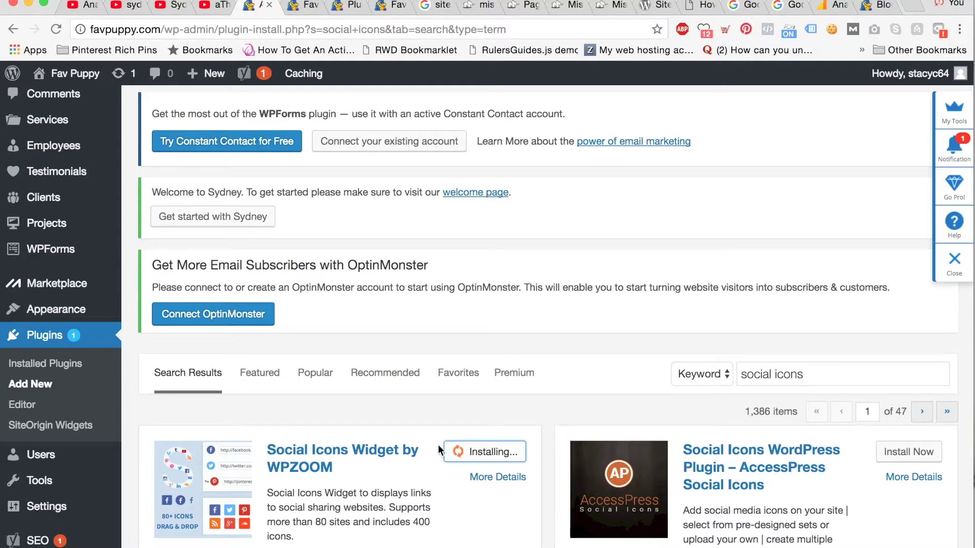
pyautogui.scroll(-2, 438, 443)
pyautogui.click(499, 375)
pyautogui.scroll(-4, 402, 363)
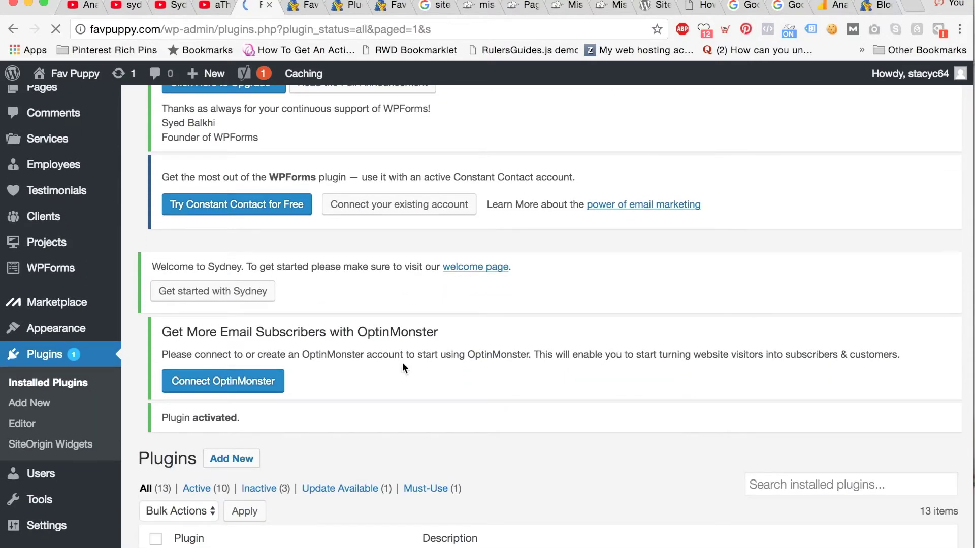
pyautogui.scroll(-3, 386, 361)
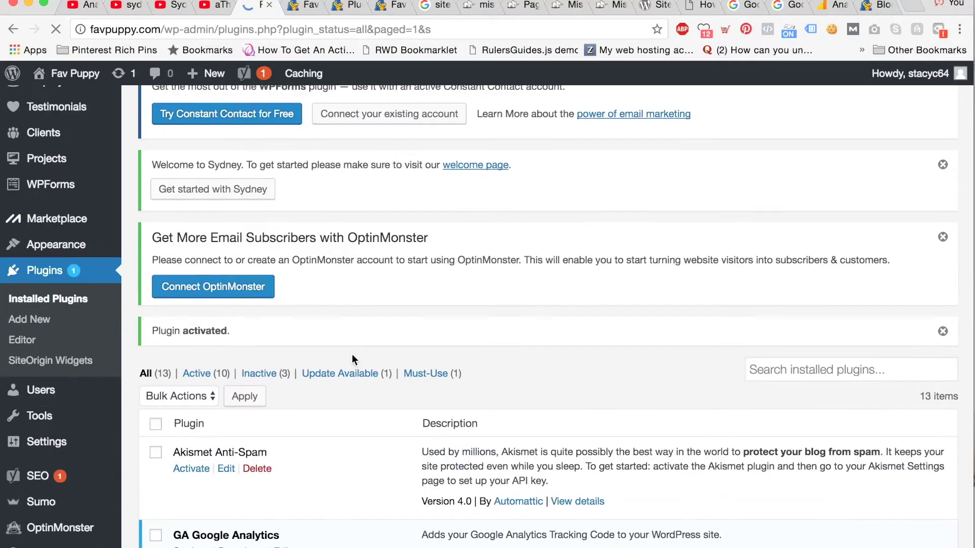
pyautogui.scroll(-3, 352, 354)
pyautogui.scroll(-4, 352, 354)
pyautogui.scroll(-15, 352, 354)
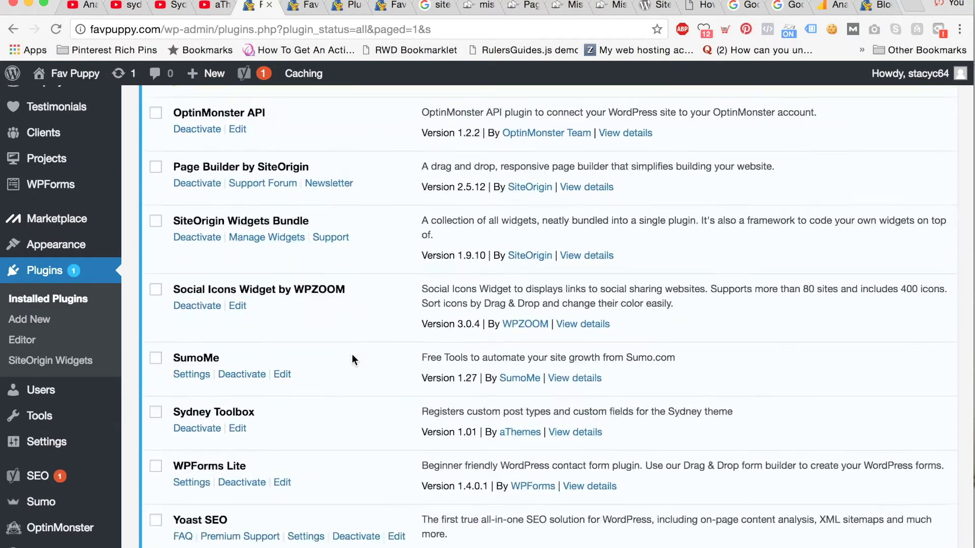
# Browse the plugin details' installation, screenshots and description sections, then close them.
pyautogui.click(589, 321)
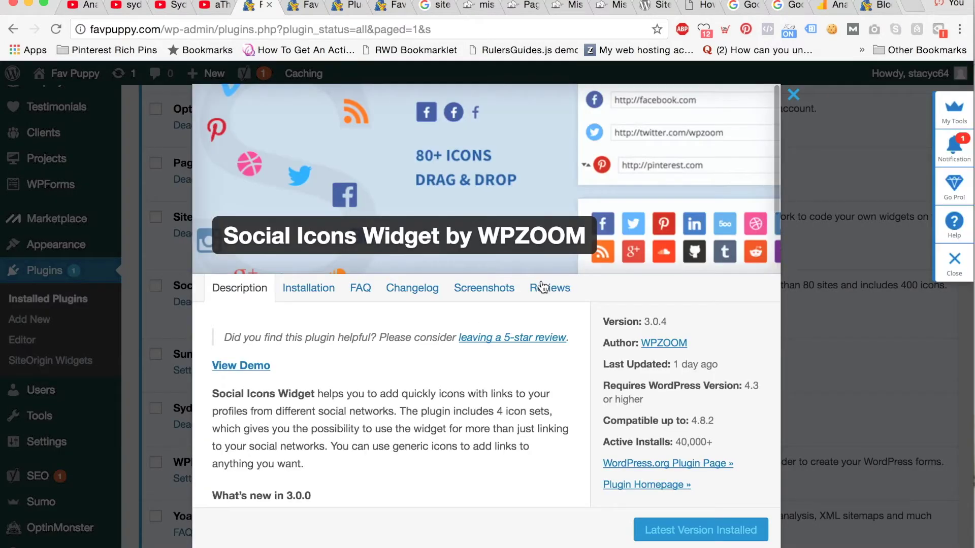
pyautogui.click(332, 290)
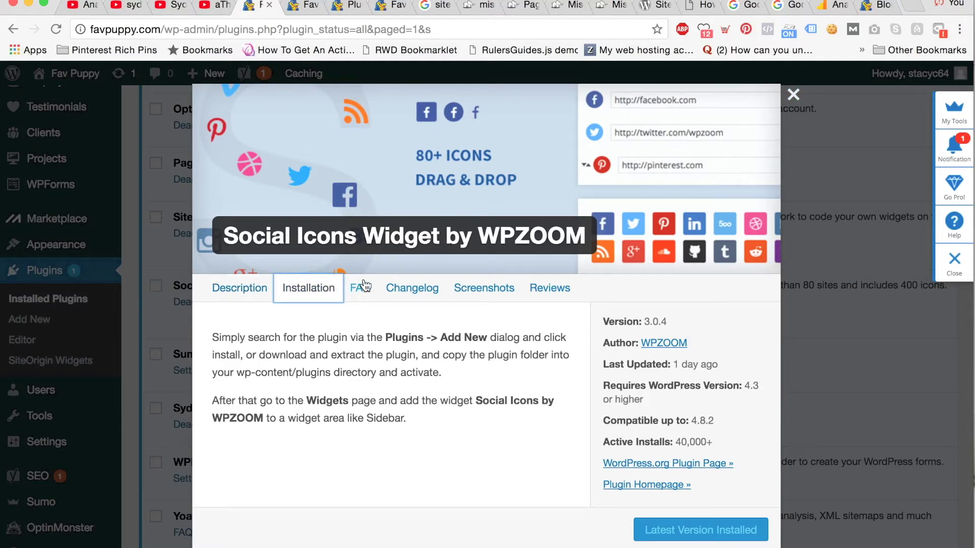
pyautogui.click(479, 291)
pyautogui.scroll(-10, 446, 362)
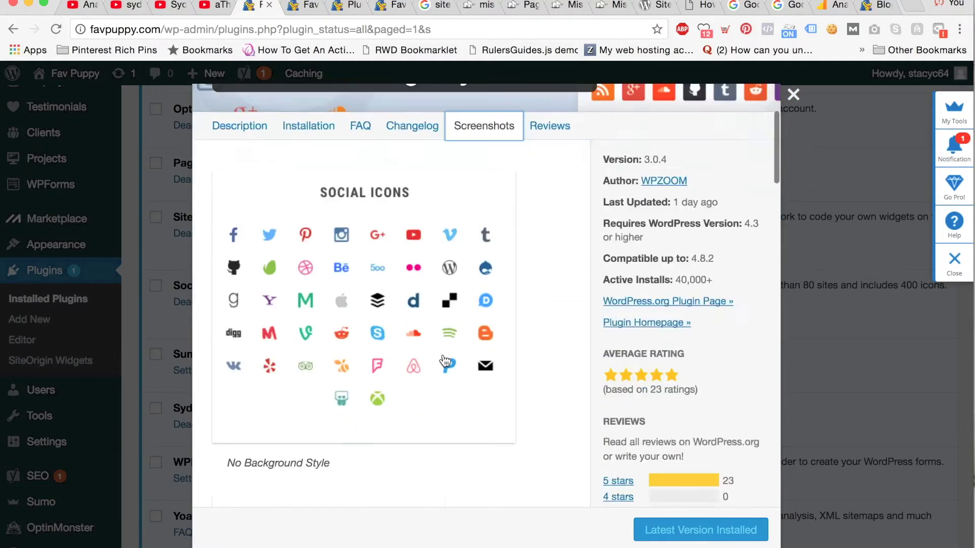
pyautogui.scroll(10, 445, 362)
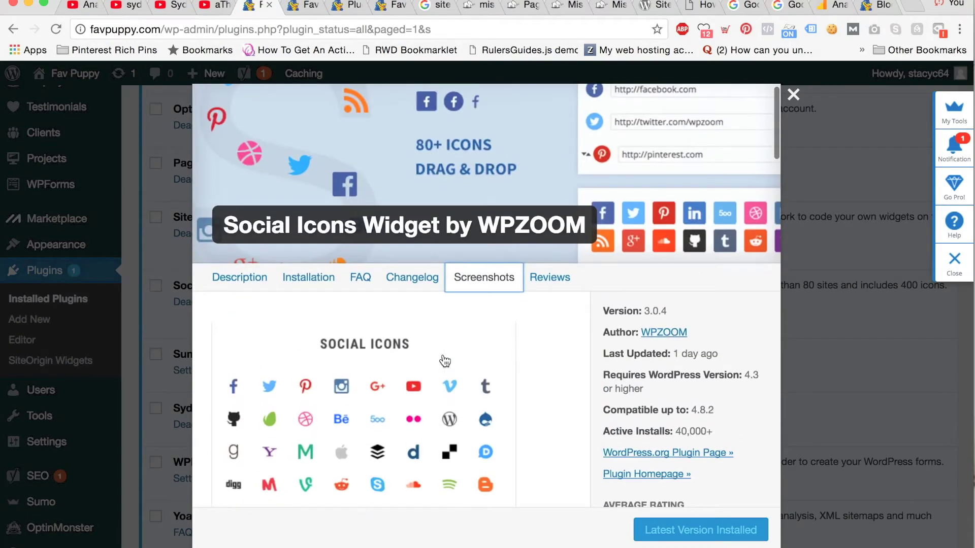
pyautogui.click(258, 277)
pyautogui.scroll(-6, 395, 301)
pyautogui.scroll(-10, 395, 301)
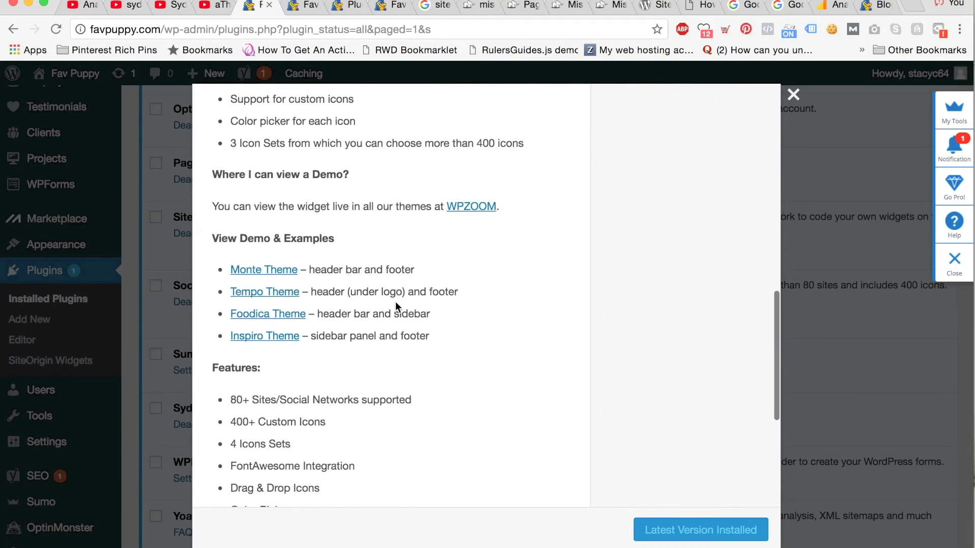
pyautogui.click(839, 304)
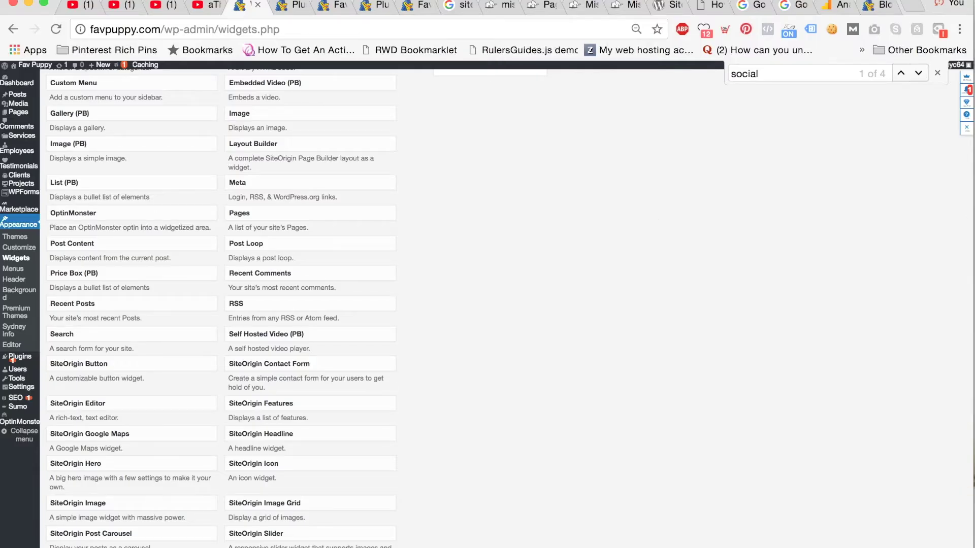
# Drag the Social Icons by WPZOOM widget into the Sidebar.
pyautogui.moveTo(508, 103); pyautogui.dragTo(492, 187)
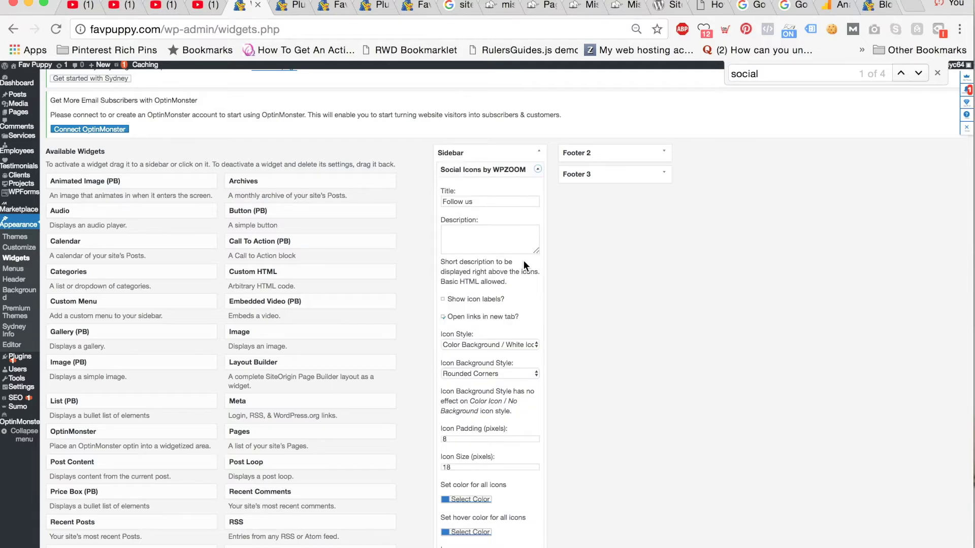
pyautogui.scroll(-3, 523, 260)
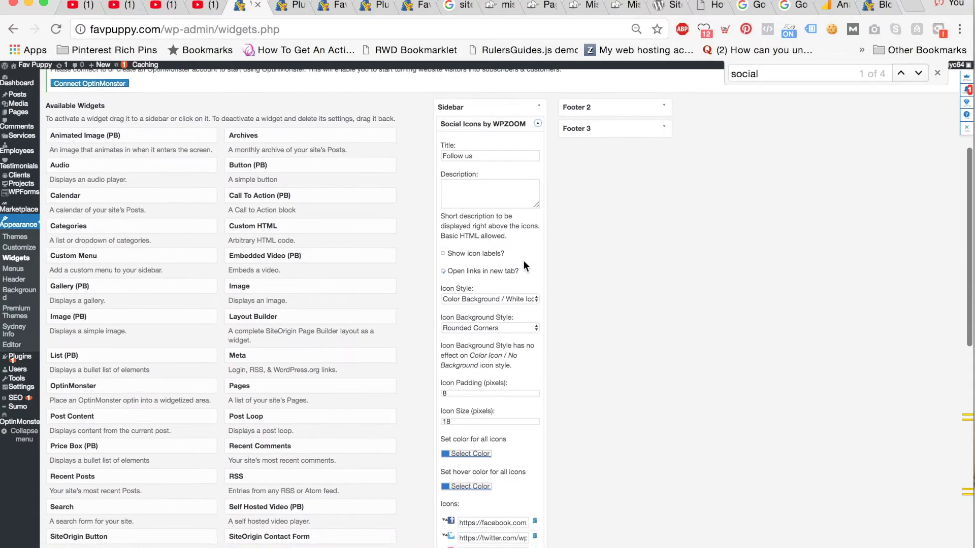
pyautogui.scroll(-4, 523, 260)
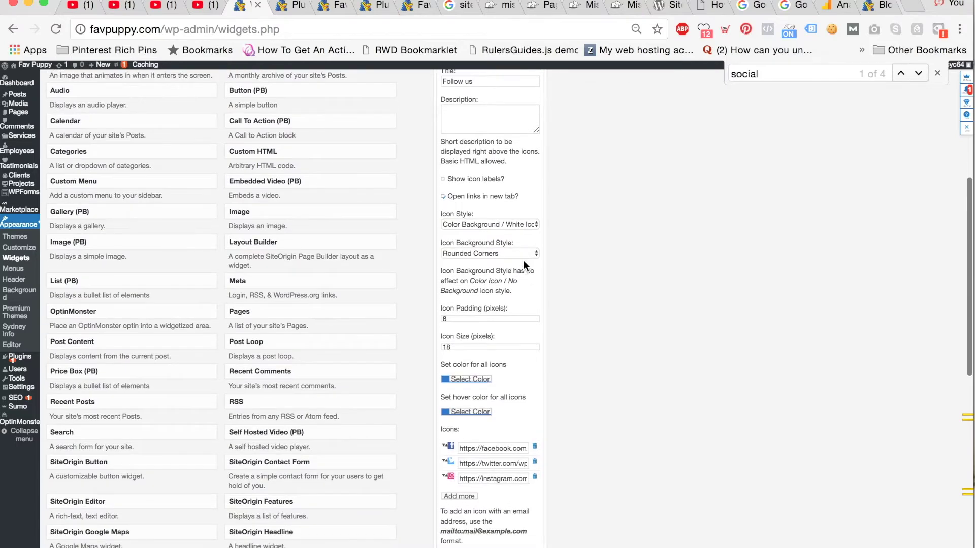
pyautogui.scroll(-5, 523, 260)
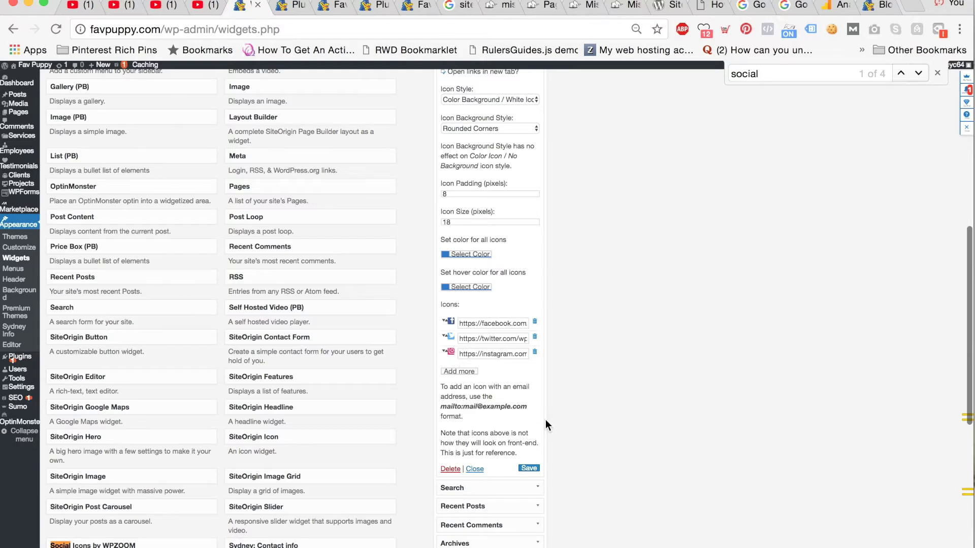
# Make the Facebook, Twitter and Instagram URLs end in 'favpup' and add a fourth link.
pyautogui.moveTo(500, 323); pyautogui.dragTo(583, 329)
pyautogui.click(508, 324)
pyautogui.moveTo(499, 323); pyautogui.dragTo(552, 327)
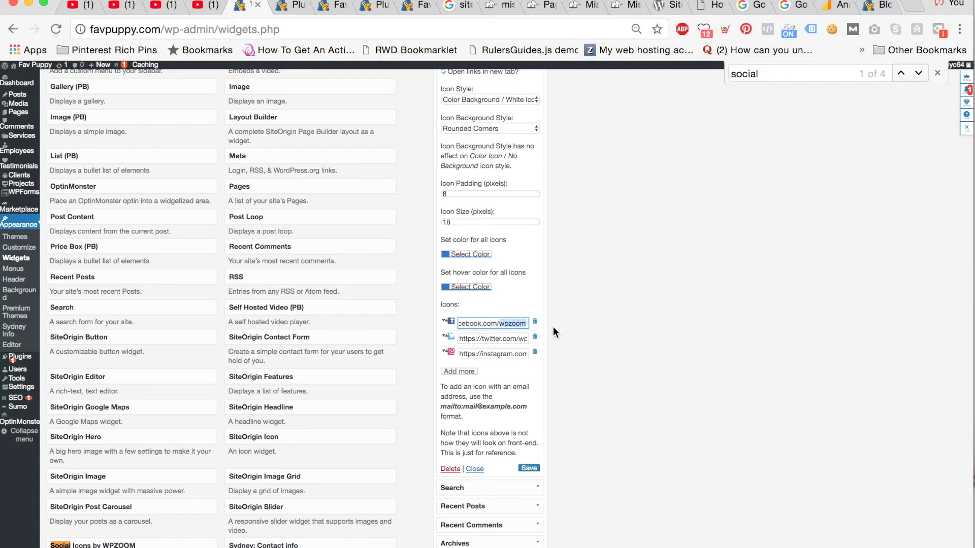
pyautogui.write('favpup')
pyautogui.click(521, 338)
pyautogui.moveTo(521, 338); pyautogui.dragTo(533, 345)
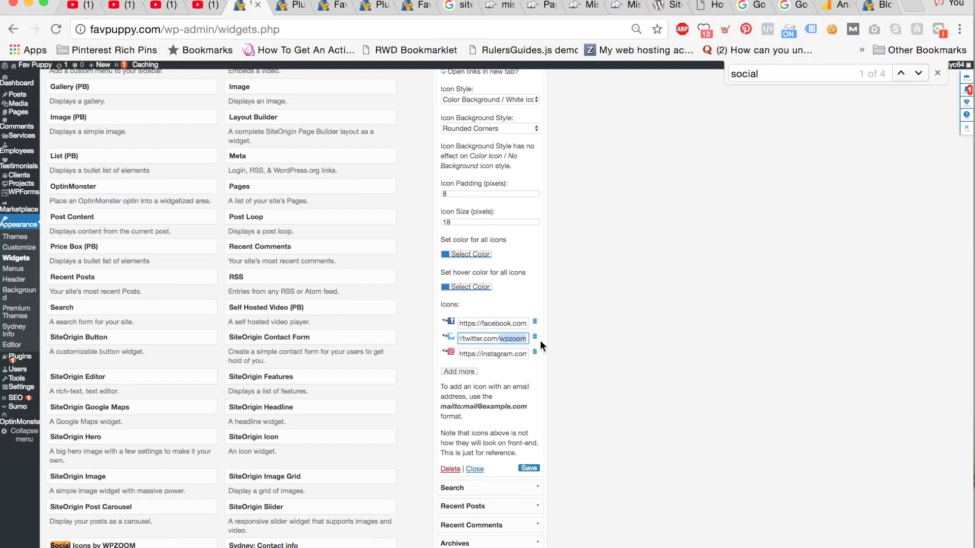
pyautogui.write('favpup')
pyautogui.moveTo(515, 353); pyautogui.dragTo(548, 352)
pyautogui.click(503, 354)
pyautogui.write('favpup')
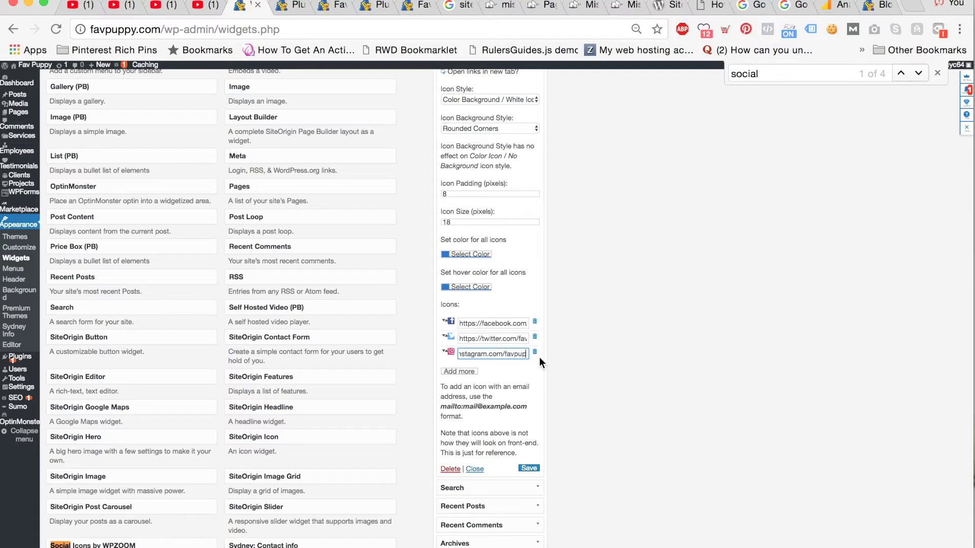
pyautogui.click(460, 371)
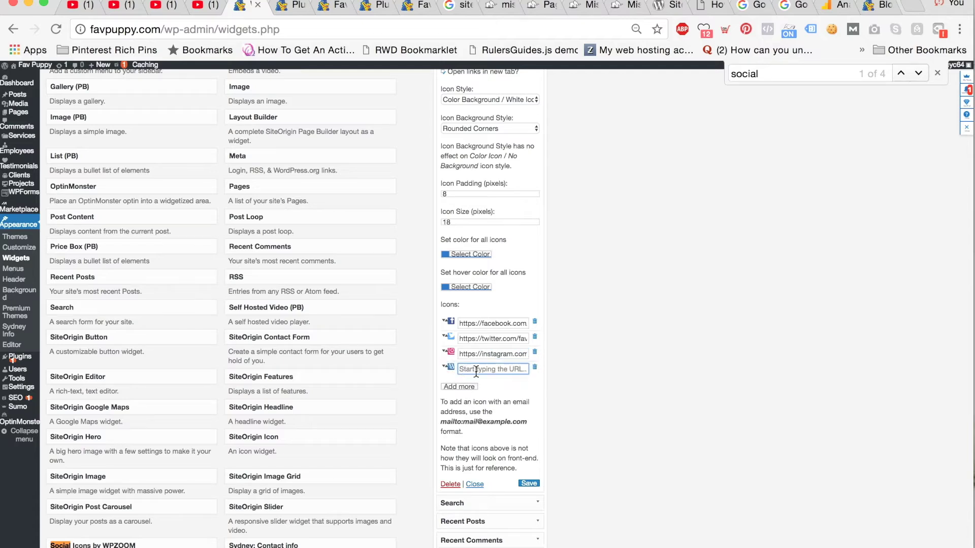
# Give the fourth link the LinkedIn icon from the Socicons kit.
pyautogui.click(453, 369)
pyautogui.click(453, 369)
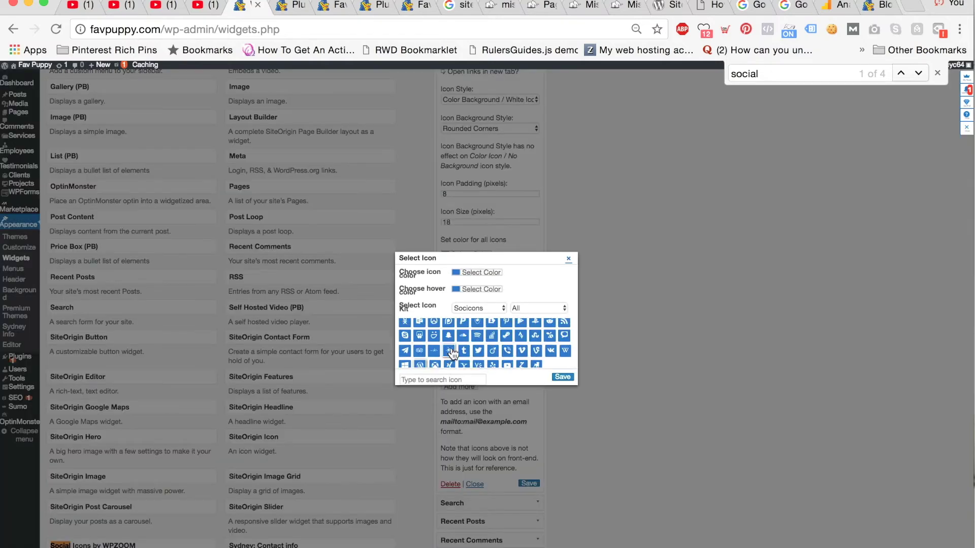
pyautogui.click(490, 307)
pyautogui.click(491, 307)
pyautogui.click(524, 307)
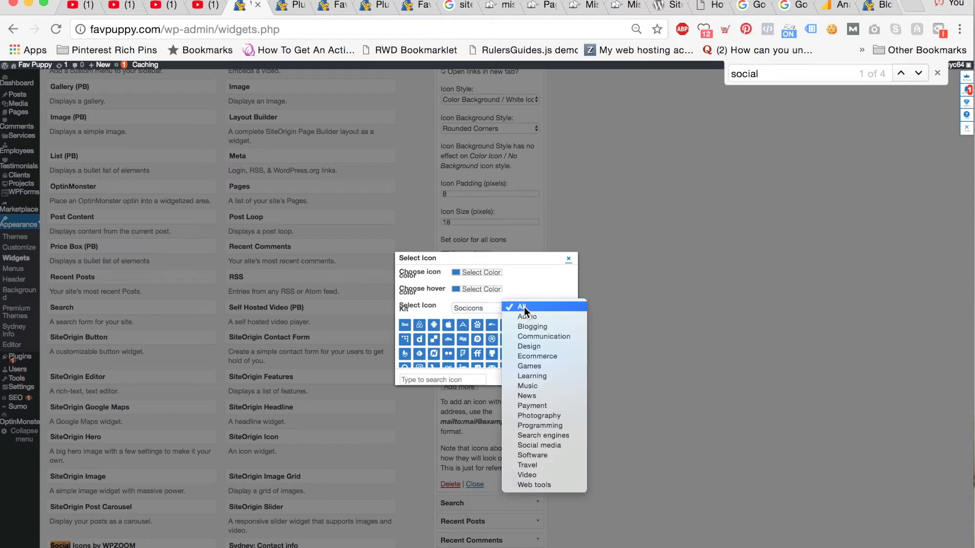
pyautogui.click(524, 306)
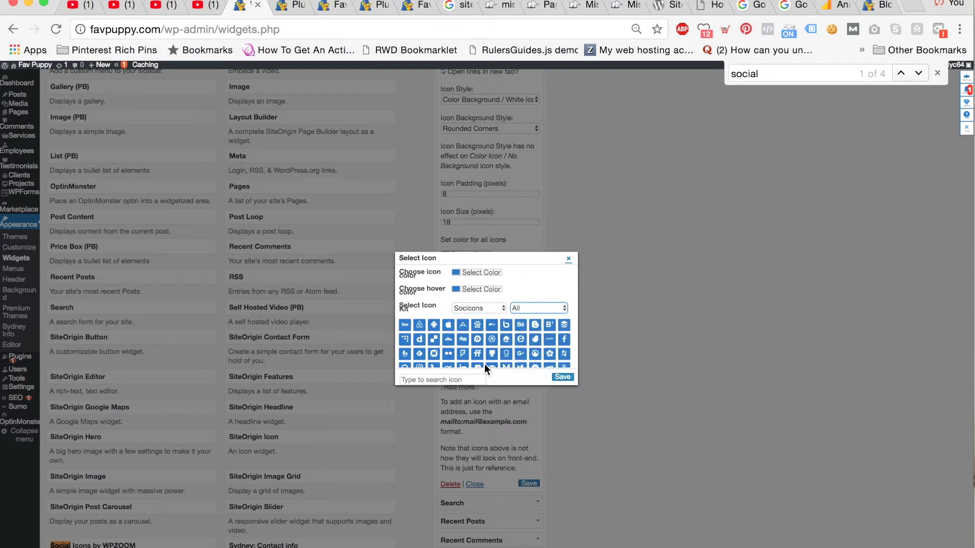
pyautogui.scroll(-3, 485, 364)
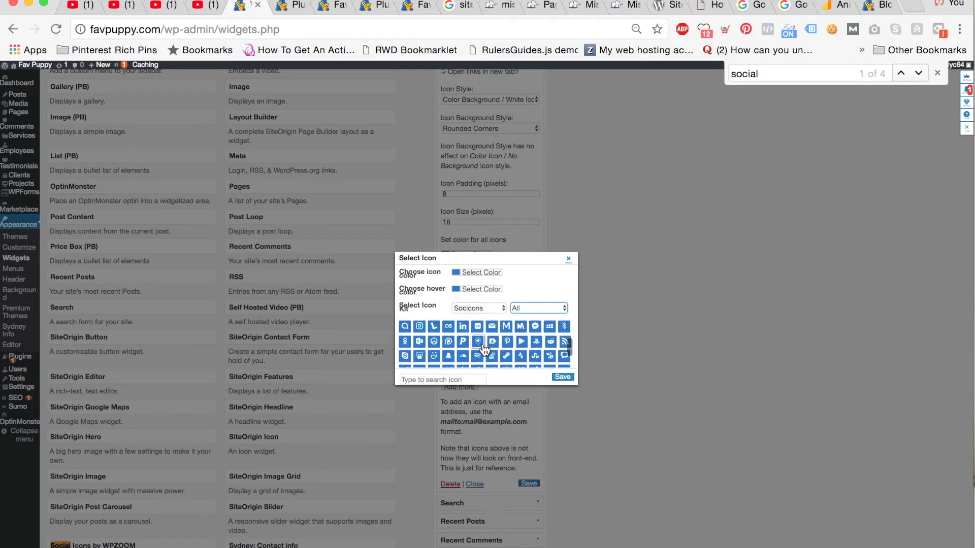
pyautogui.click(463, 325)
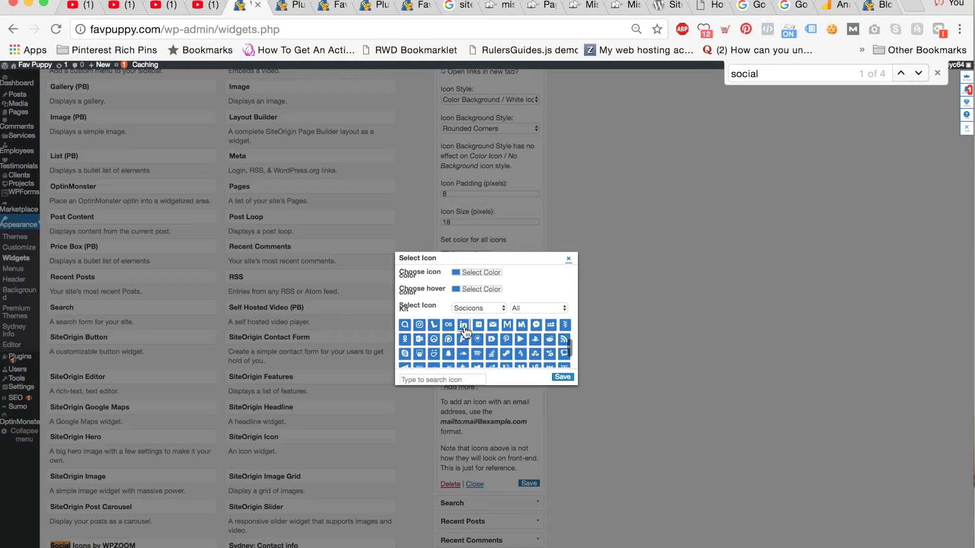
pyautogui.click(563, 377)
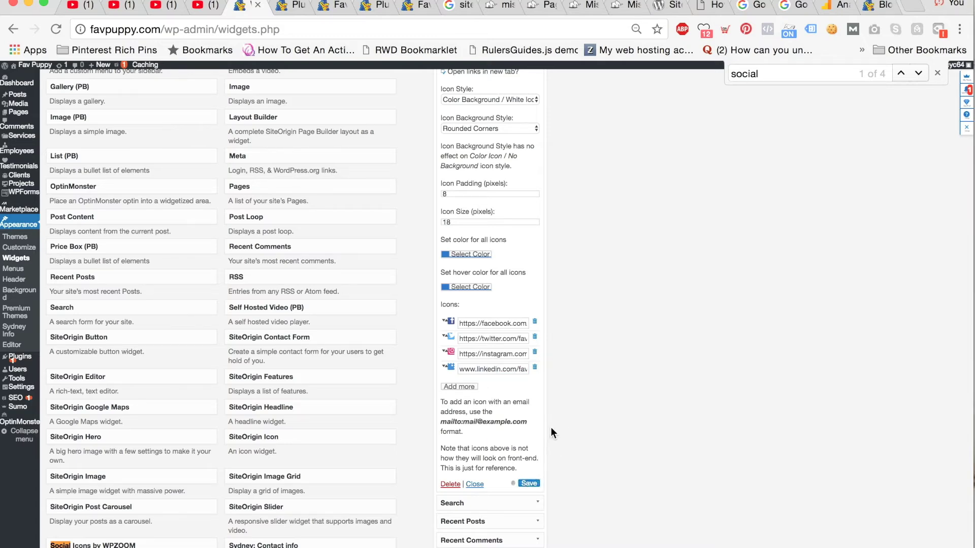
pyautogui.scroll(15, 553, 423)
pyautogui.press('super+t')
# Load favpuppy.com at normal zoom and scroll to check the four Follow Us icons.
pyautogui.write('f')
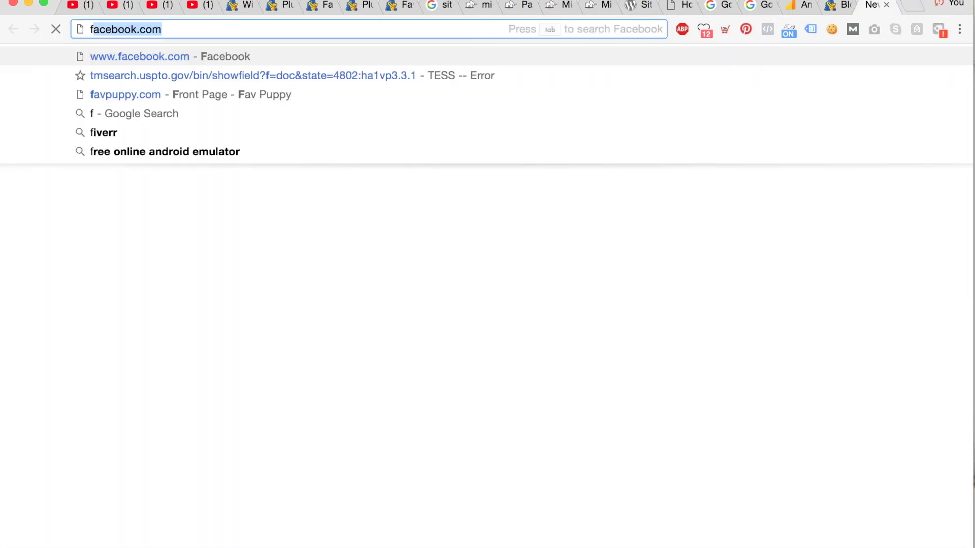
pyautogui.write('avpuppy.c')
pyautogui.press('Return')
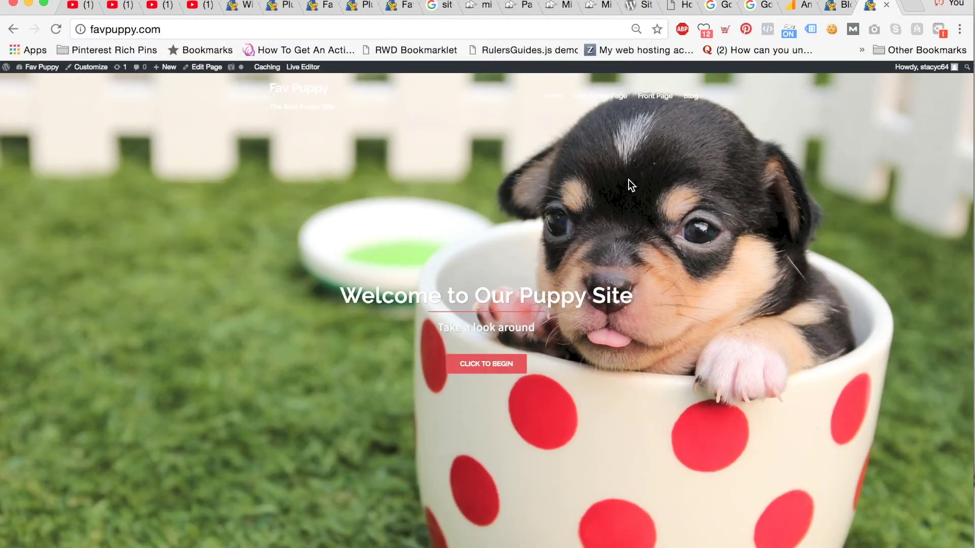
pyautogui.press('super+0')
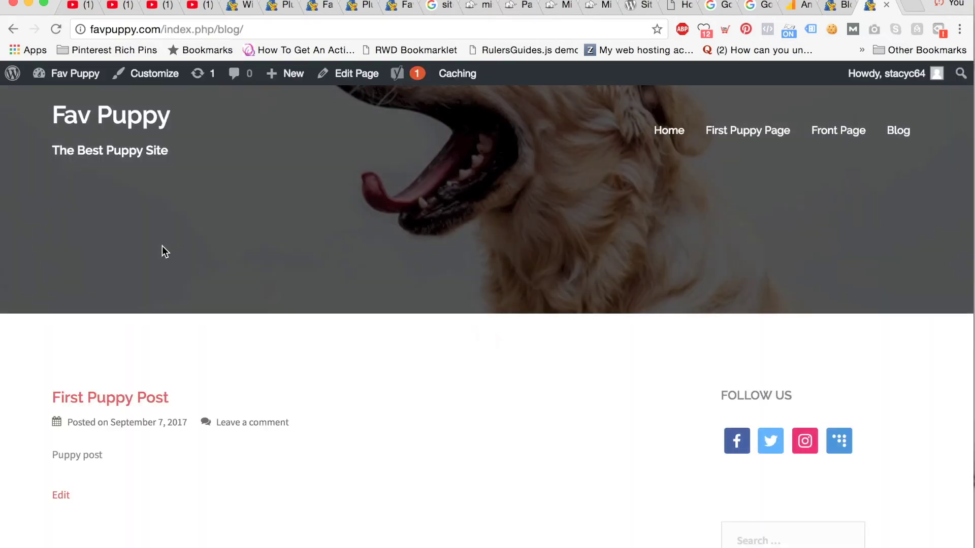
pyautogui.scroll(-3, 423, 344)
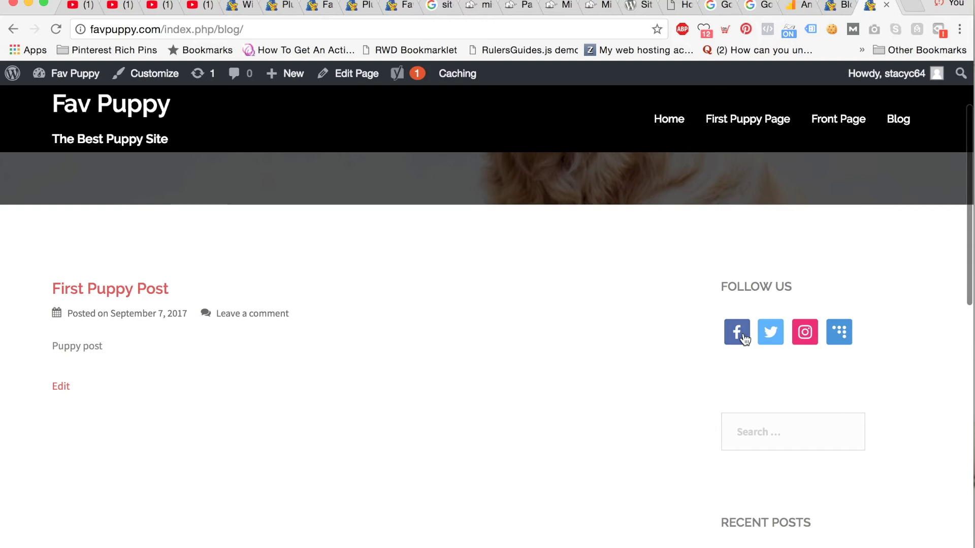
pyautogui.scroll(-4, 644, 359)
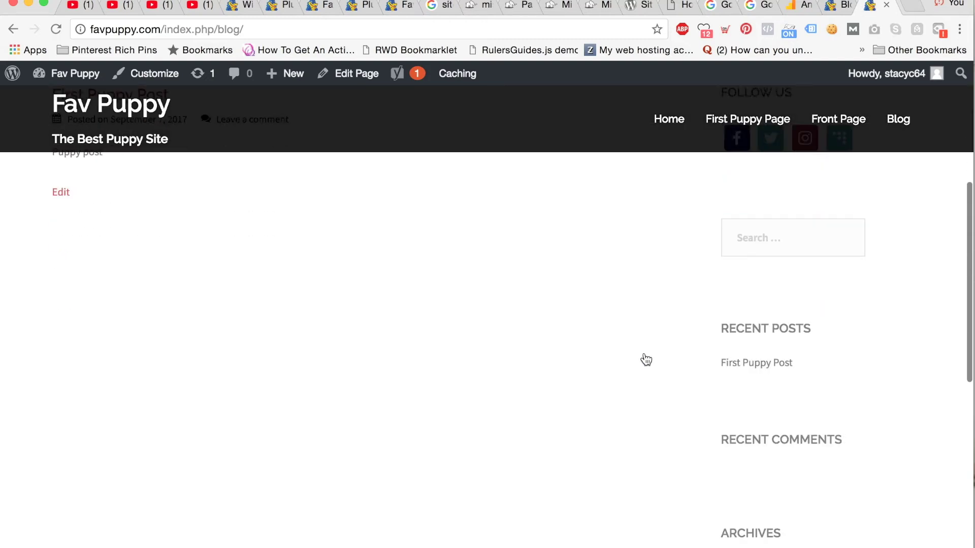
pyautogui.scroll(5, 643, 359)
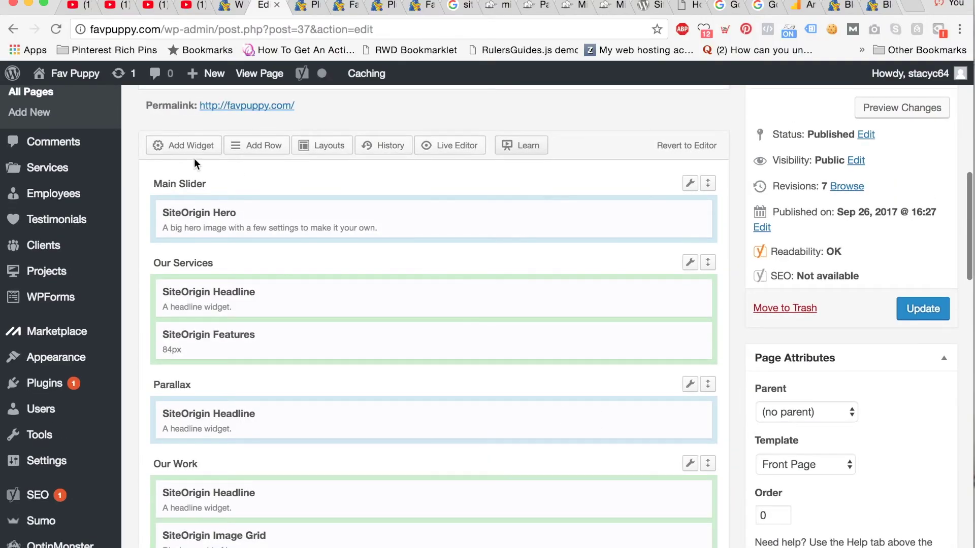
# Add a Social Icons by WPZOOM widget to the front page, found by searching 'social'.
pyautogui.click(191, 146)
pyautogui.press('super+f')
pyautogui.write('social')
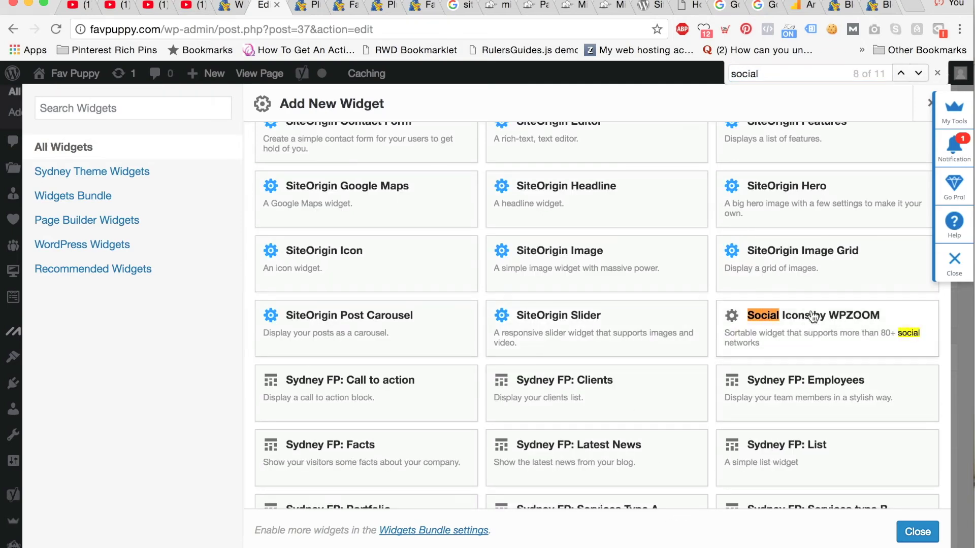
pyautogui.click(813, 316)
pyautogui.scroll(2, 381, 236)
pyautogui.scroll(-8, 294, 264)
pyautogui.scroll(-4, 294, 266)
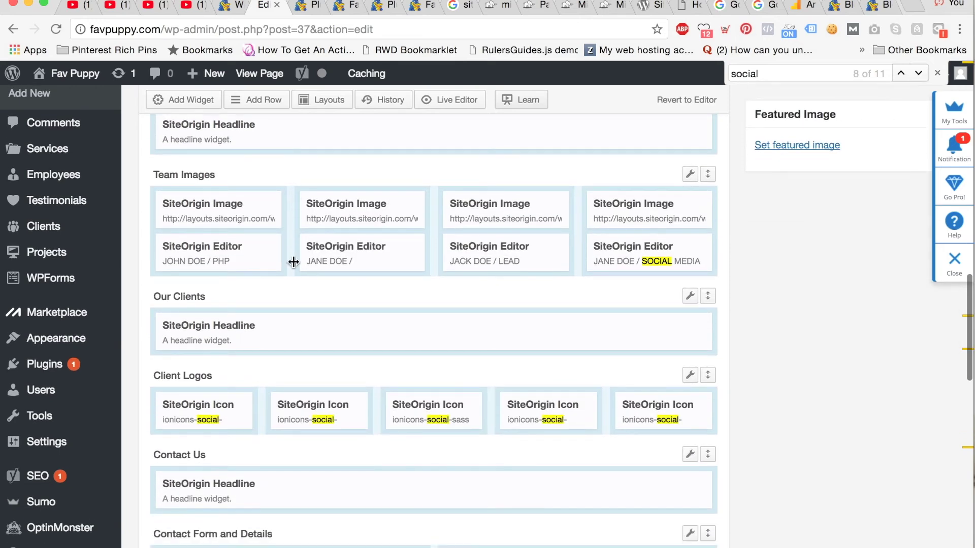
pyautogui.scroll(15, 453, 374)
pyautogui.scroll(-15, 454, 372)
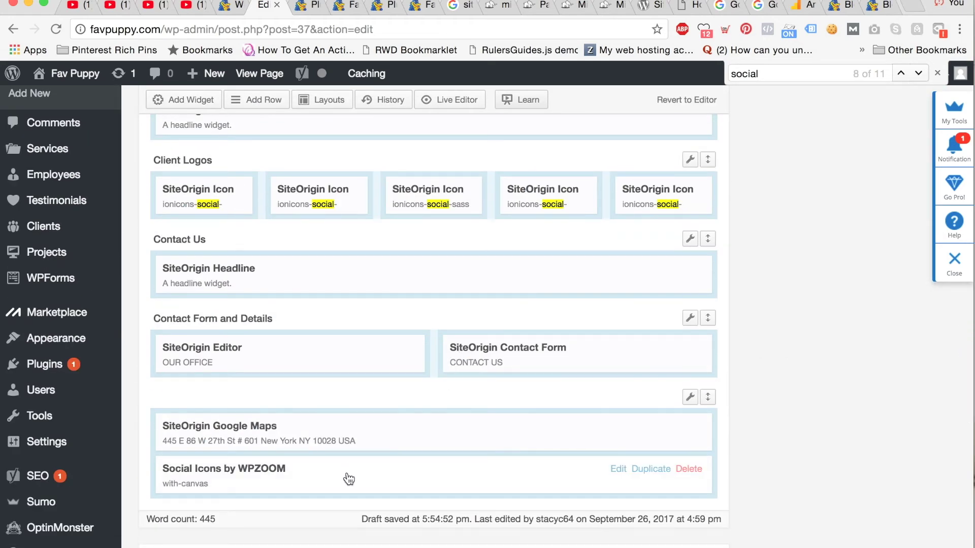
# Drag the Social Icons widget up to the top of the Main Slider row and preview the changes.
pyautogui.moveTo(347, 377); pyautogui.dragTo(335, 155)
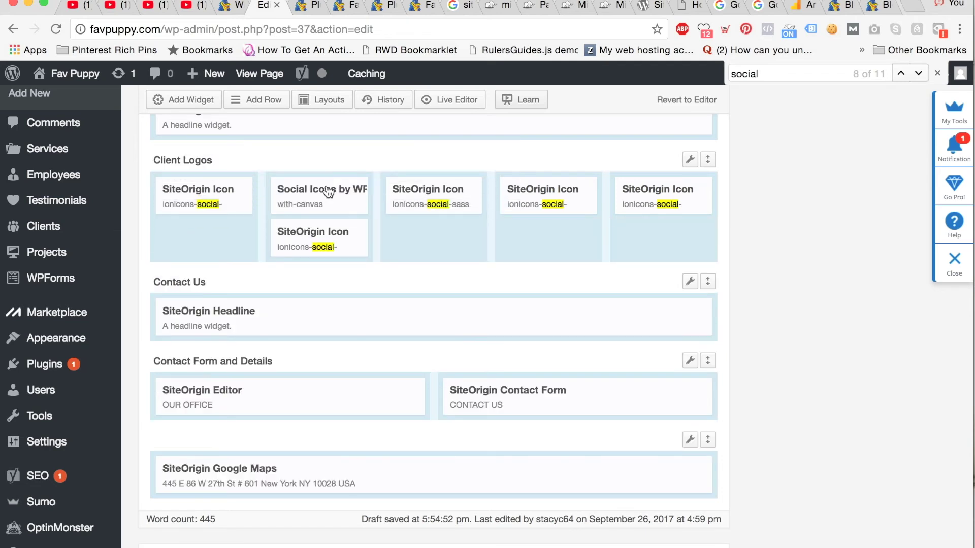
pyautogui.moveTo(325, 188); pyautogui.dragTo(315, 160)
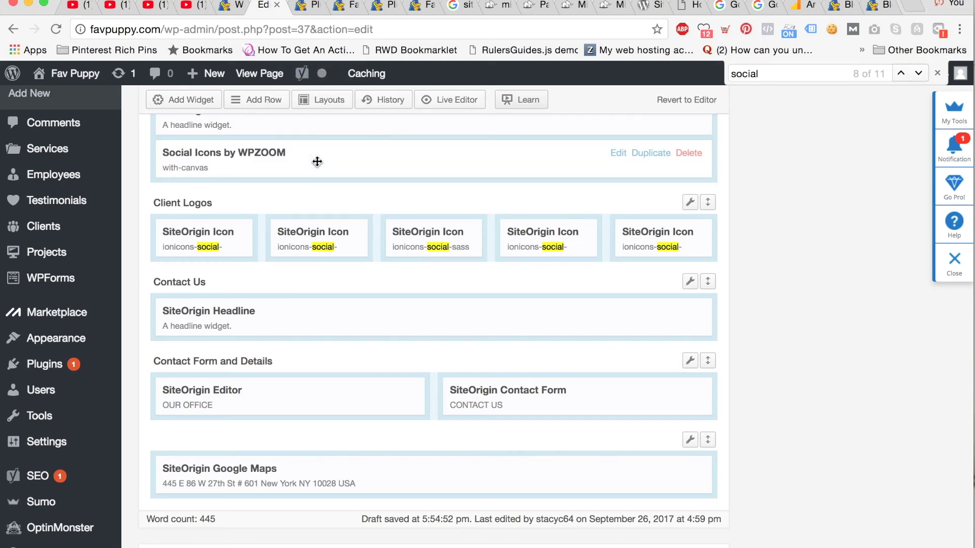
pyautogui.scroll(4, 316, 161)
pyautogui.moveTo(268, 346); pyautogui.dragTo(349, 162)
pyautogui.scroll(7, 349, 165)
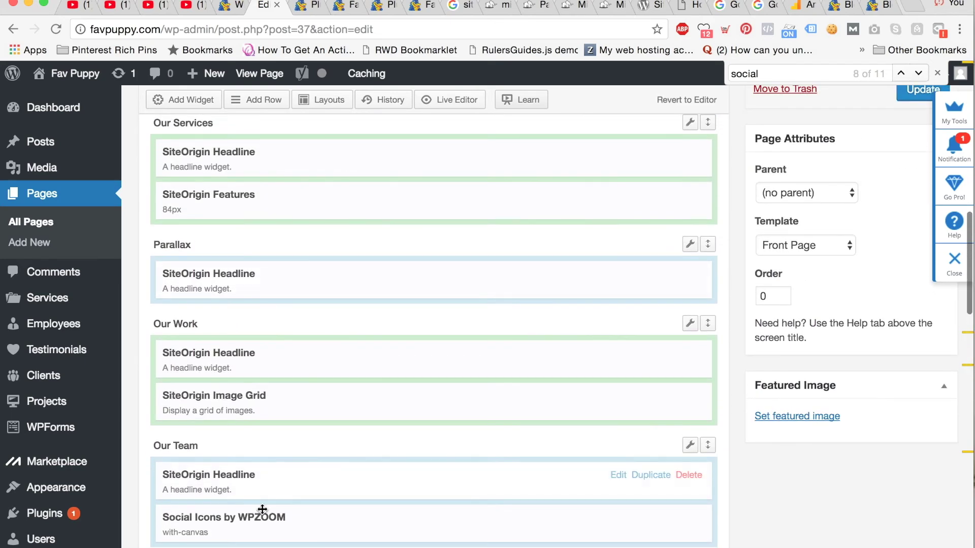
pyautogui.moveTo(261, 523); pyautogui.dragTo(331, 223)
pyautogui.scroll(4, 331, 223)
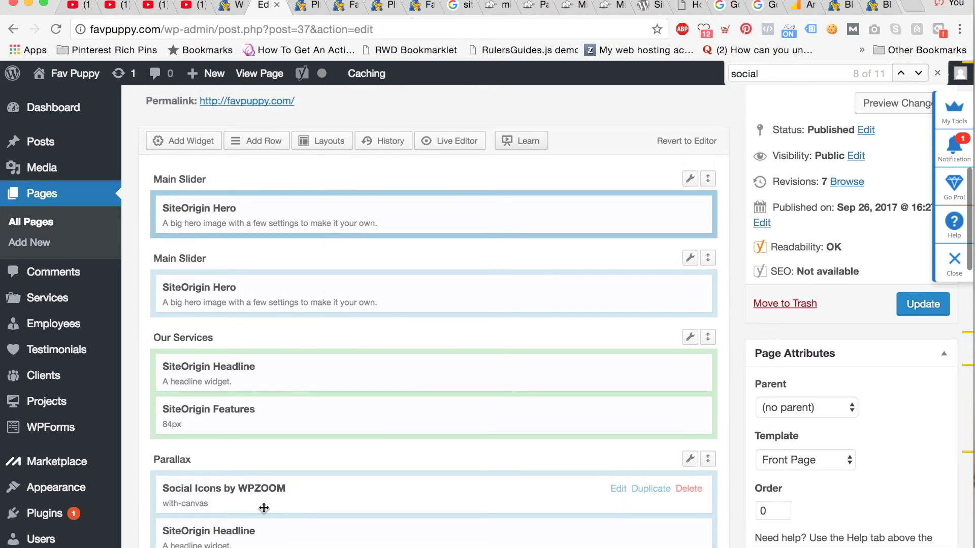
pyautogui.moveTo(262, 491); pyautogui.dragTo(337, 296)
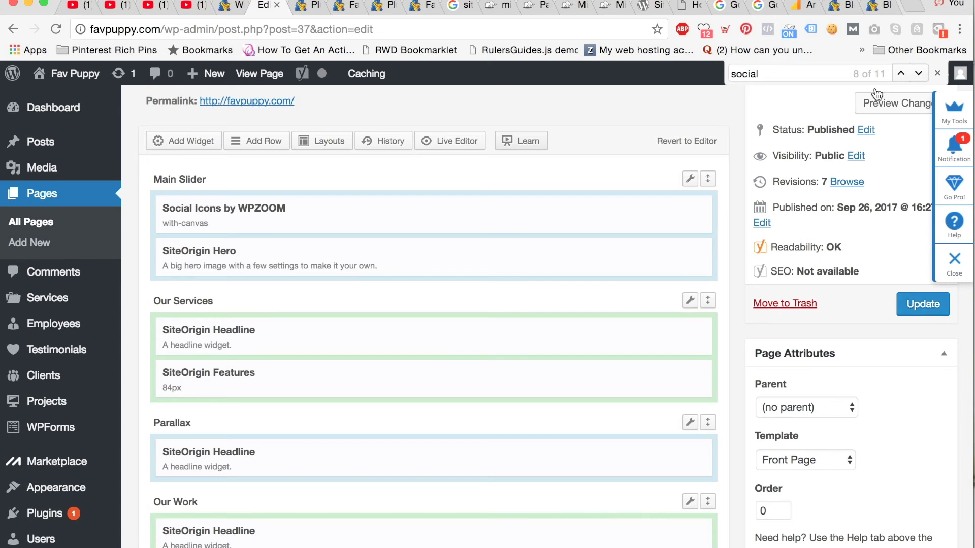
pyautogui.click(869, 106)
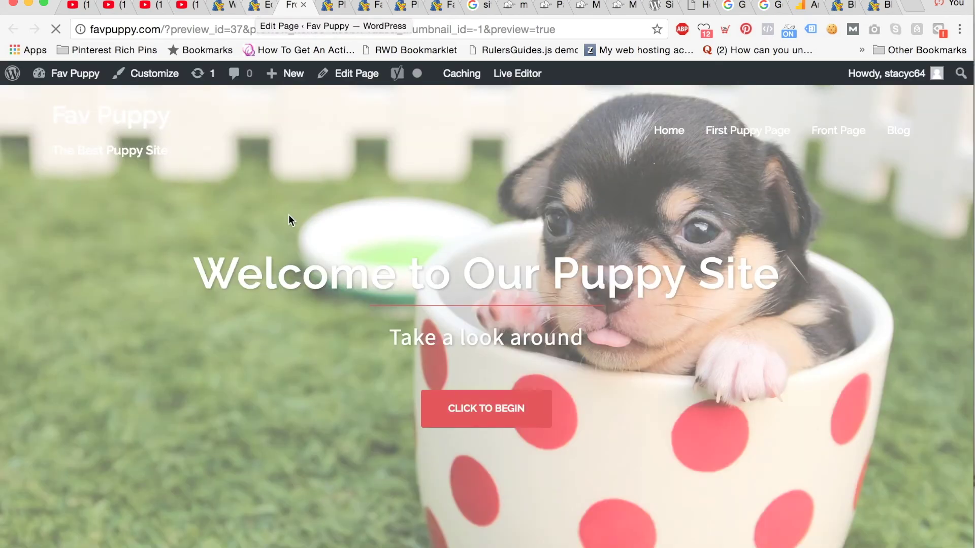
# Check the icons in the preview, then open the 'Follow us' Social Icons widget's settings.
pyautogui.scroll(-10, 288, 215)
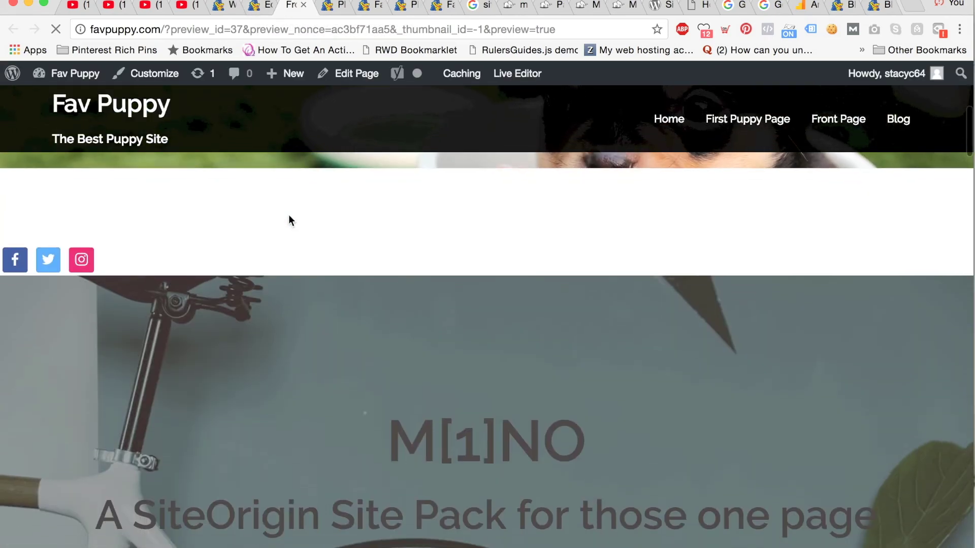
pyautogui.click(257, 7)
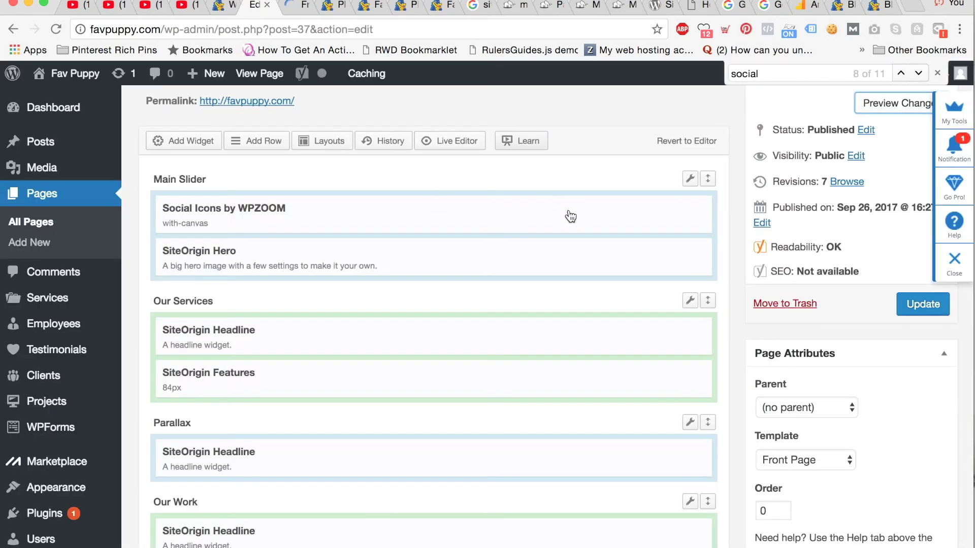
pyautogui.click(619, 208)
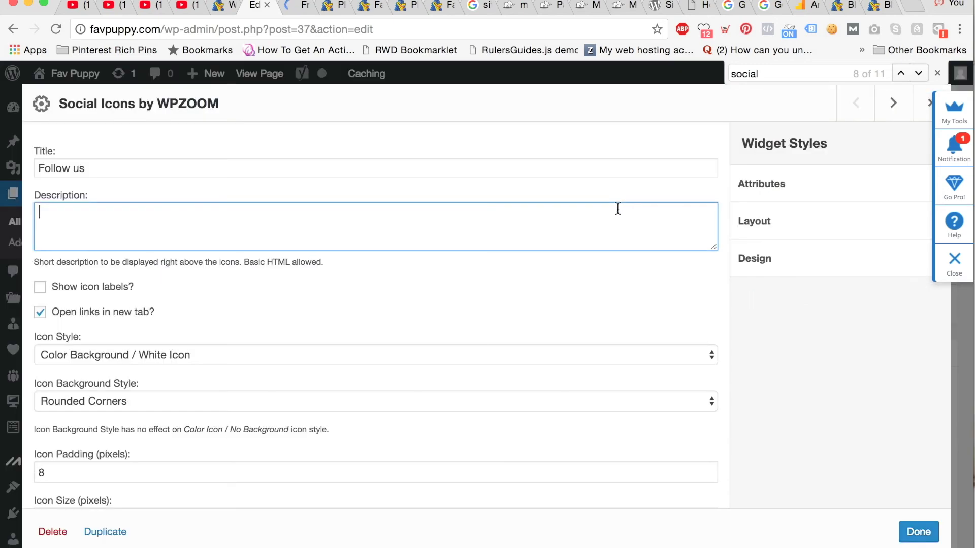
# Set the Social Icons widget's Content alignment to Center under Layout and Design styles.
pyautogui.scroll(-2, 564, 311)
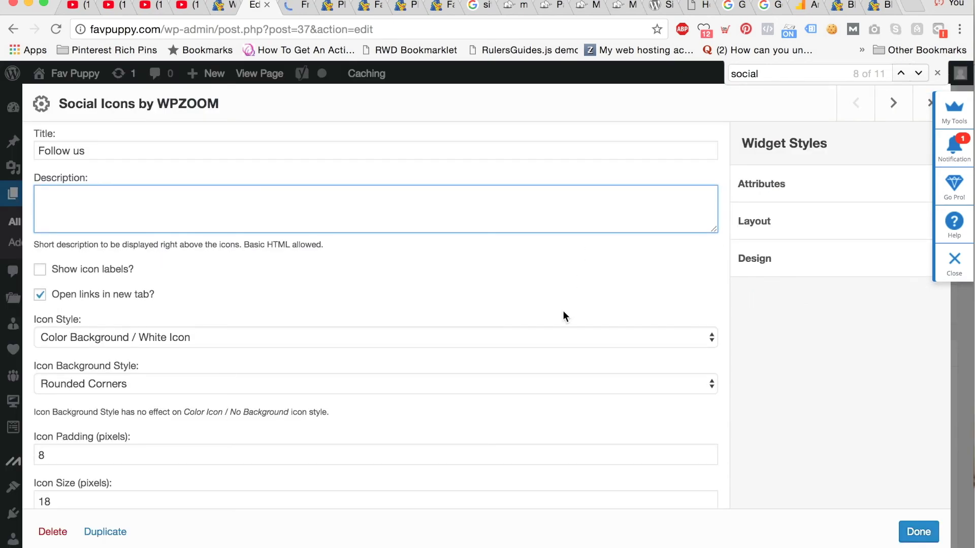
pyautogui.scroll(-5, 563, 316)
pyautogui.scroll(7, 564, 315)
pyautogui.click(826, 218)
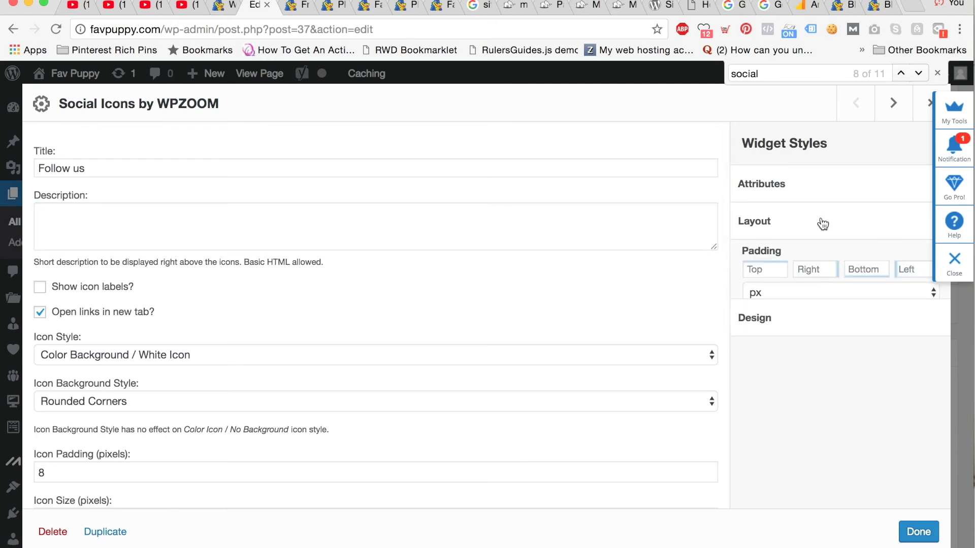
pyautogui.click(806, 454)
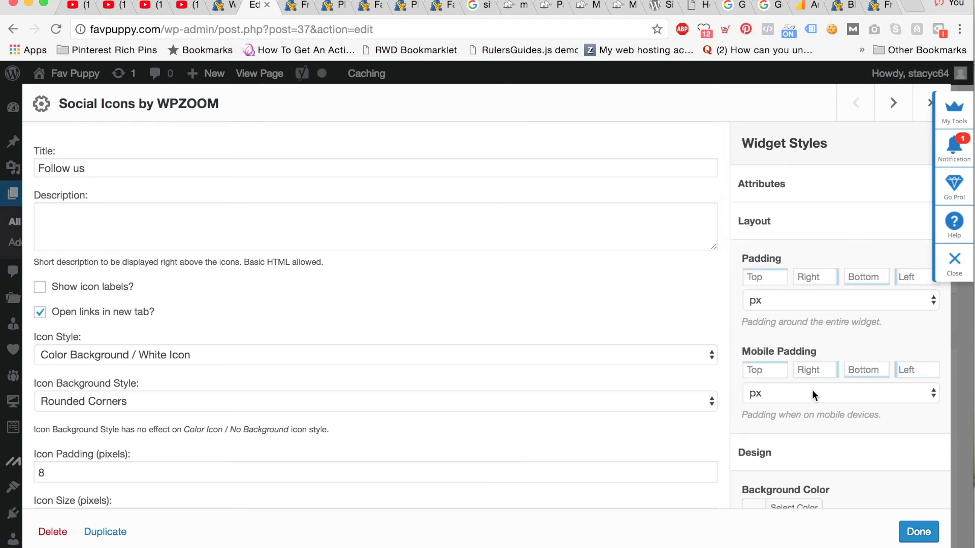
pyautogui.scroll(-10, 812, 389)
pyautogui.scroll(-4, 811, 391)
pyautogui.scroll(3, 812, 394)
pyautogui.click(768, 232)
pyautogui.click(768, 218)
# Finish the widget, update the front page, and switch to the live site.
pyautogui.click(923, 531)
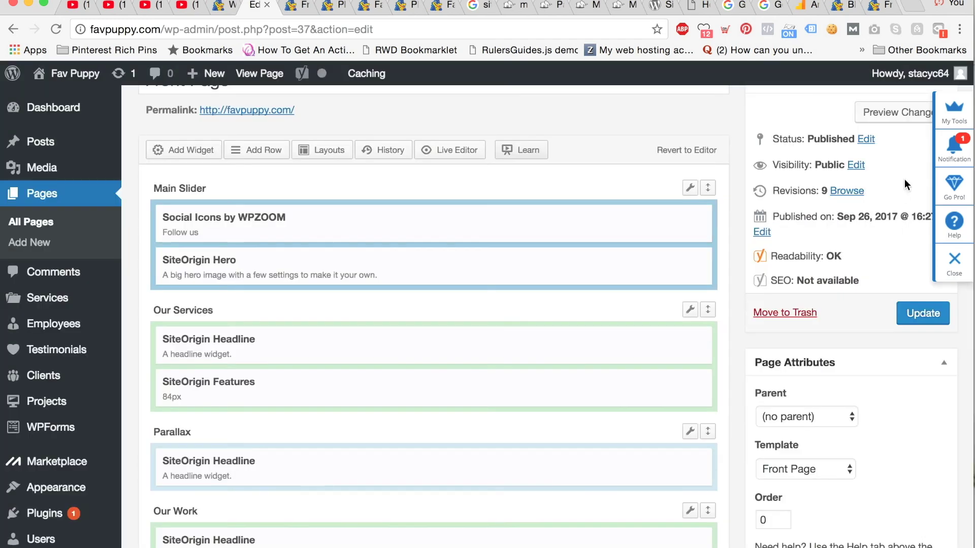
pyautogui.click(914, 314)
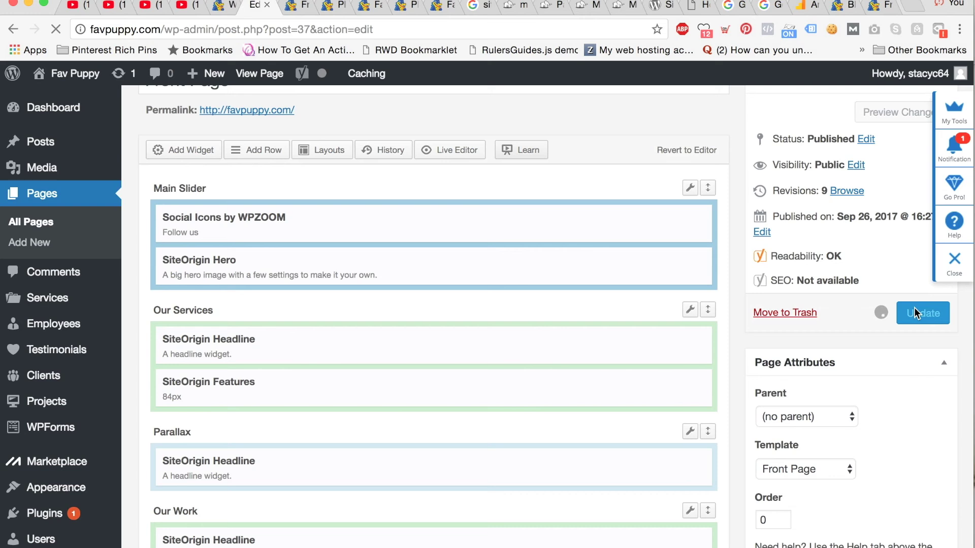
pyautogui.click(874, 6)
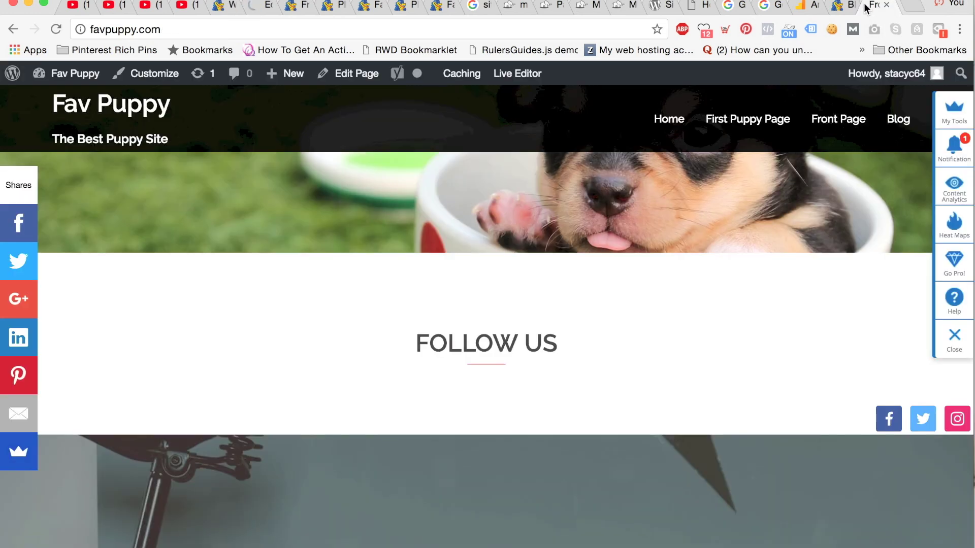
# Reload favpuppy.com to see the Facebook, Twitter and Instagram icons centred under FOLLOW US.
pyautogui.click(622, 29)
pyautogui.click(612, 31)
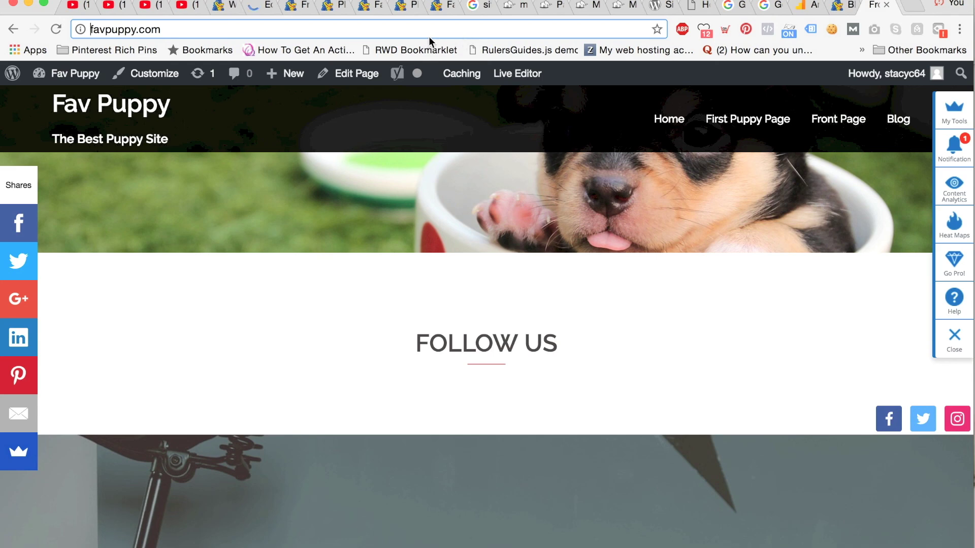
pyautogui.press('Return')
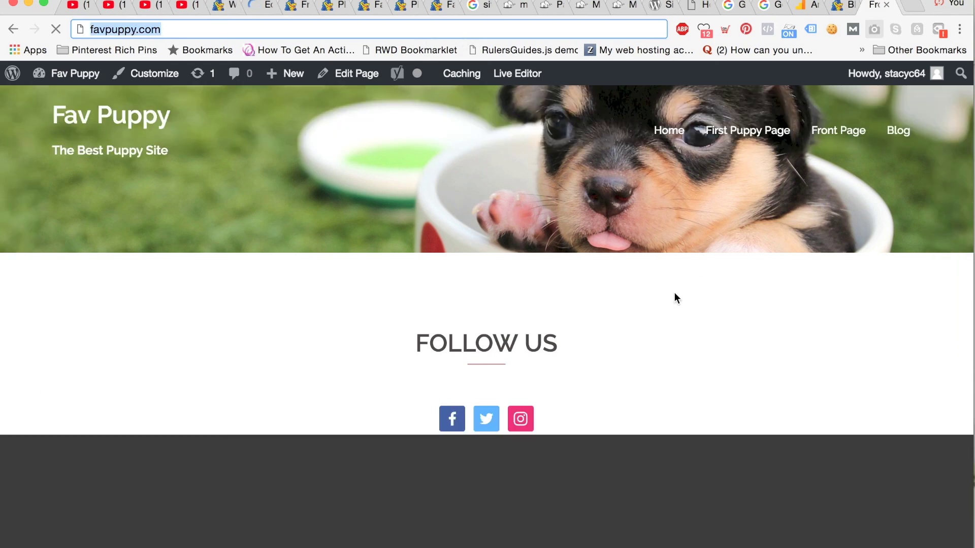